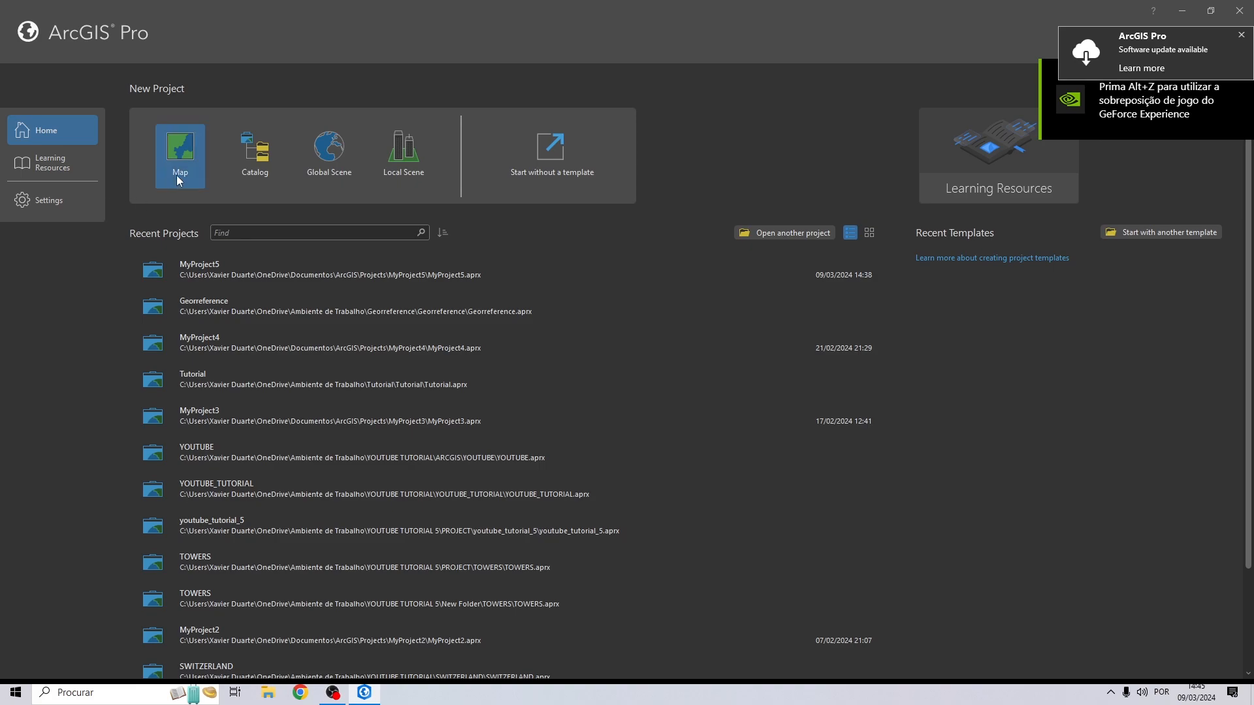
- Create a new map project named Youtube_Tutorial in its own folder inside the desktop's Youtube Tutorial folder
click(178, 162)
drag(555, 305, 397, 278)
text(Youtube_Tutorial)
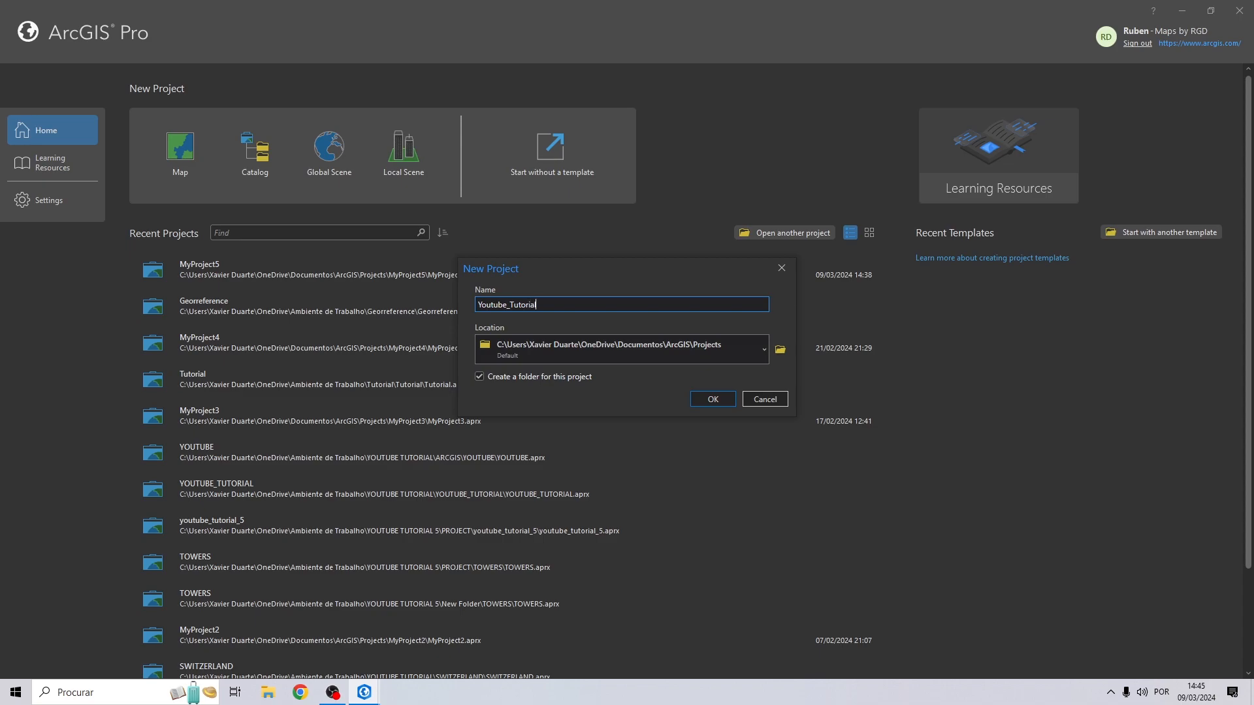
click(780, 351)
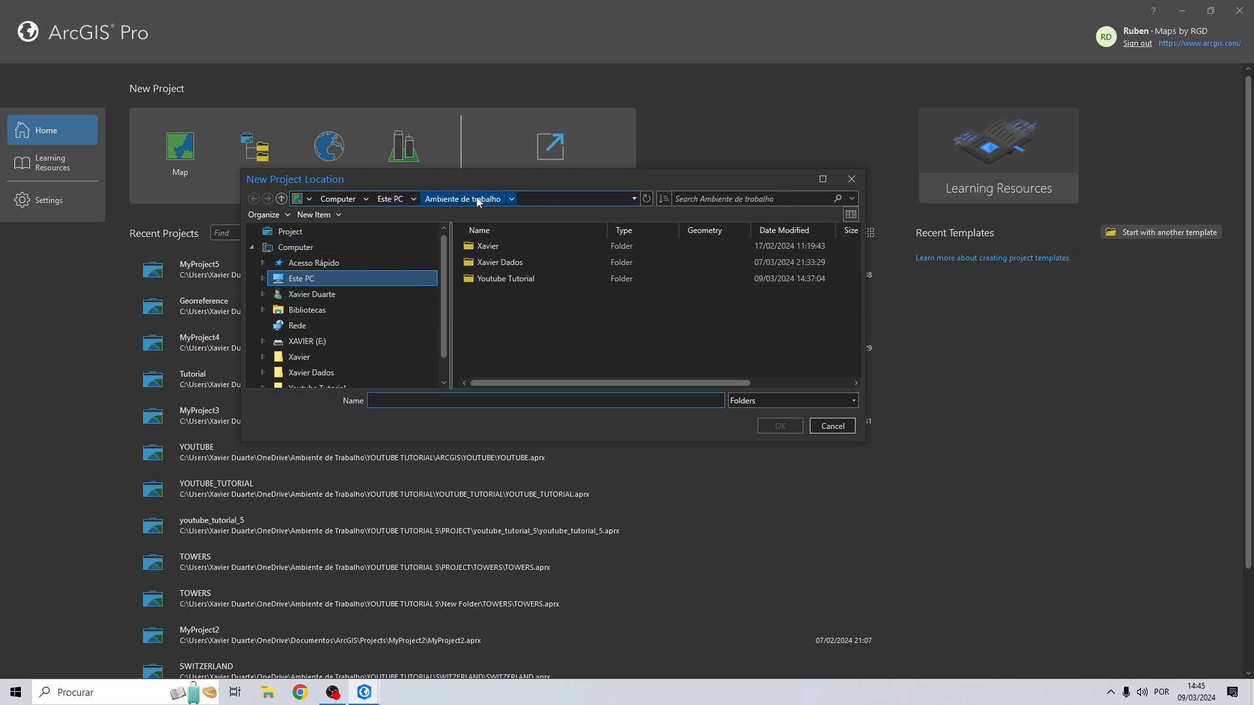
click(498, 279)
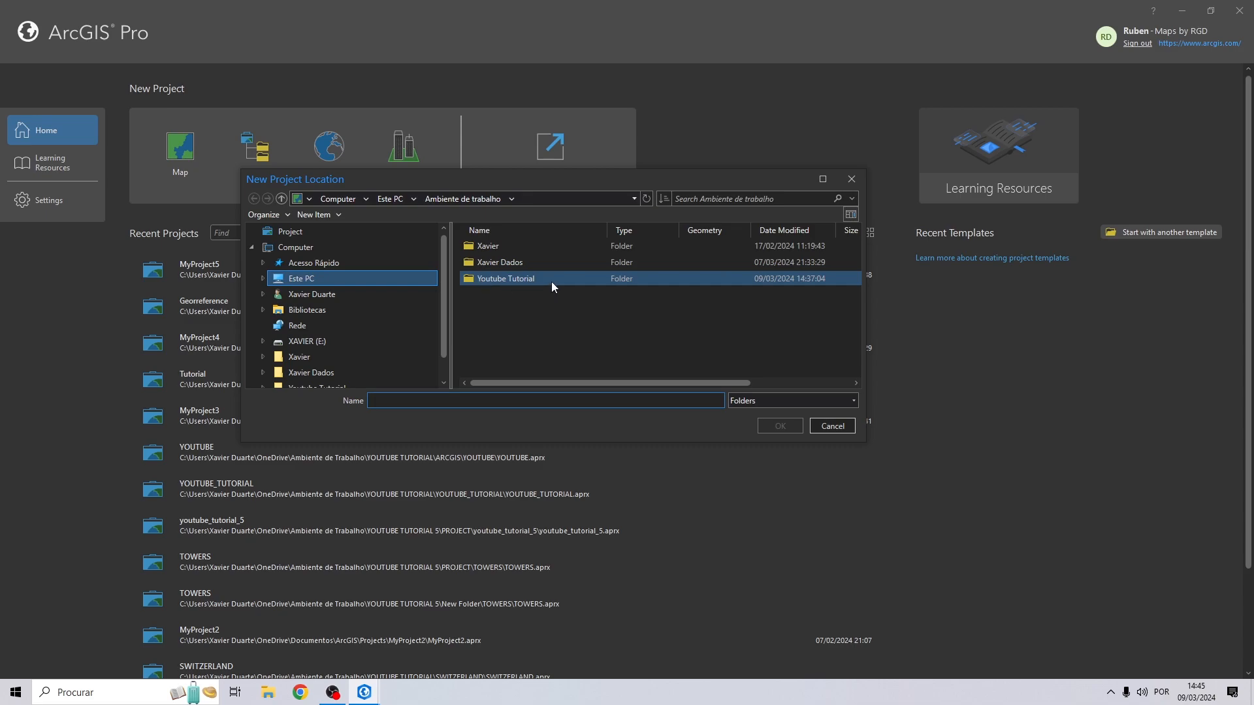
click(505, 279)
click(781, 427)
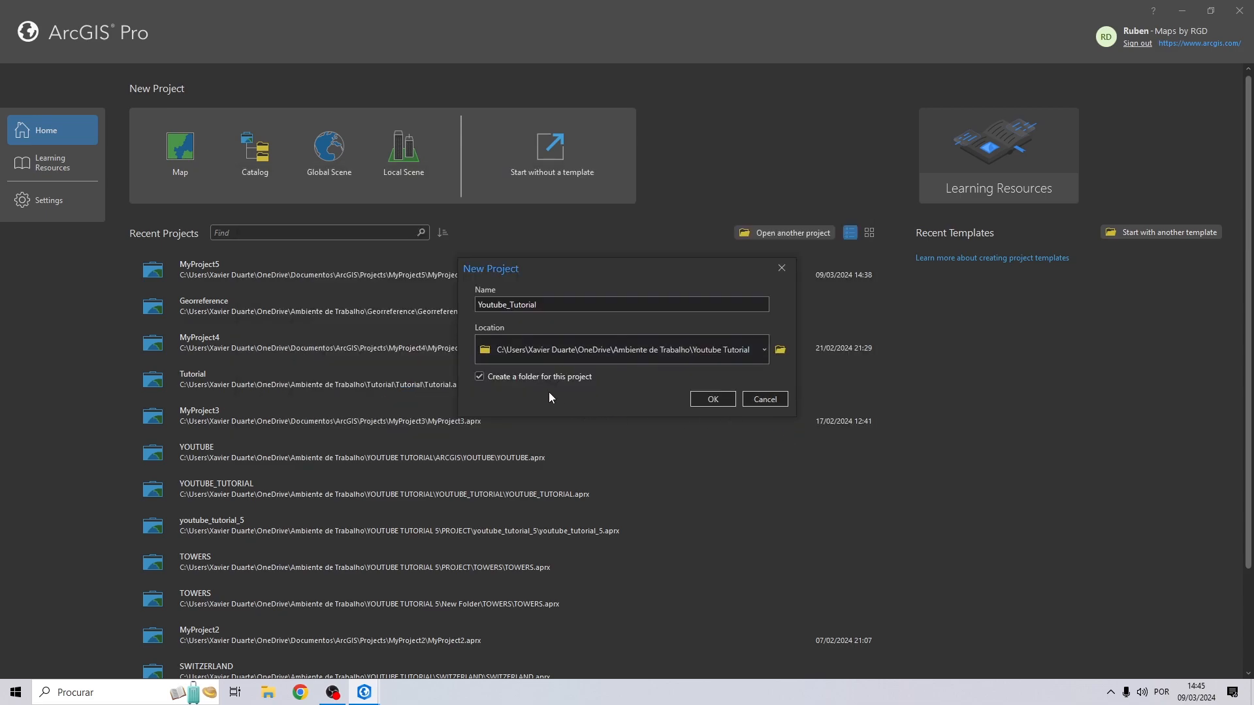
click(713, 399)
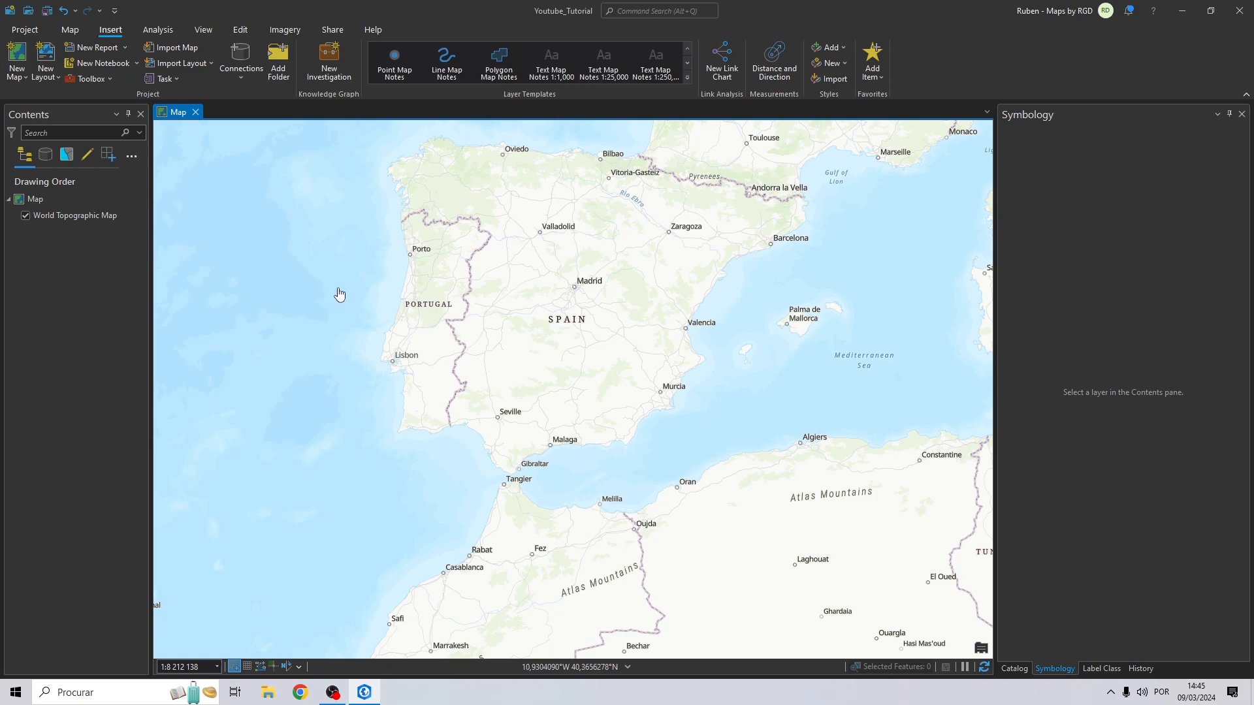
- Set the map's XY coordinate system to the projected European national grid ETRS 1989 Portugal TM06
scroll(405, 270, up, 5)
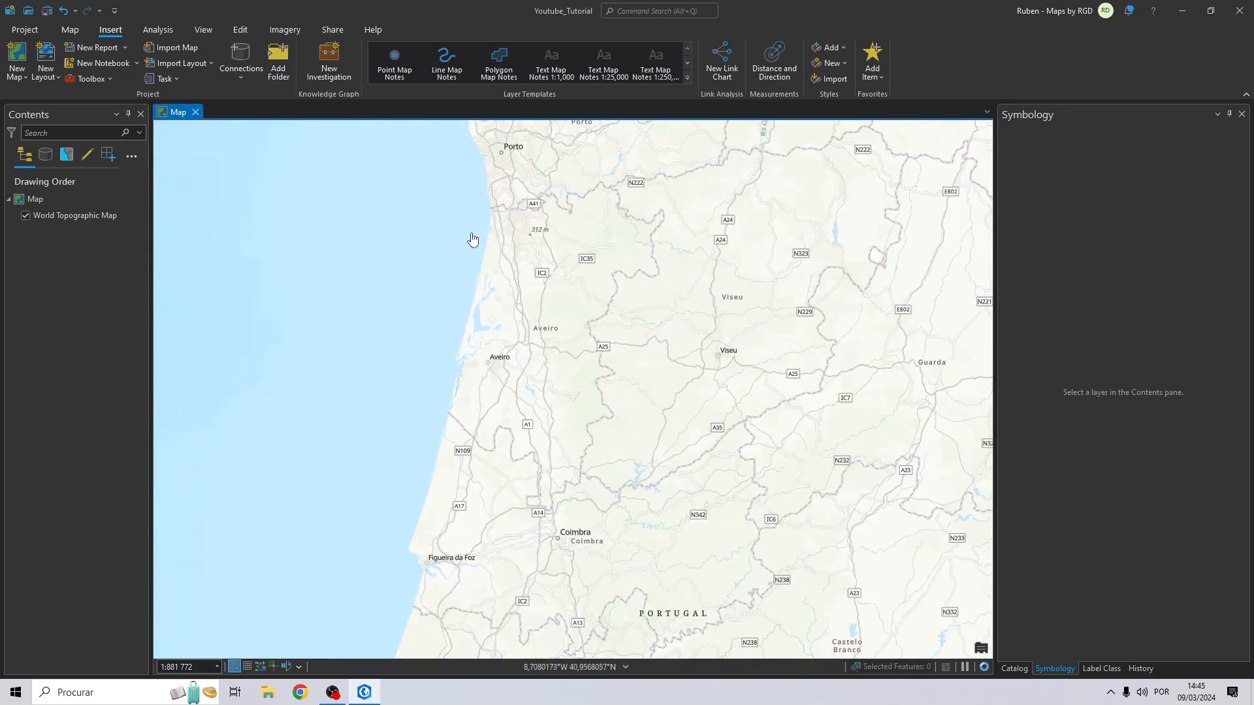
scroll(473, 239, up, 8)
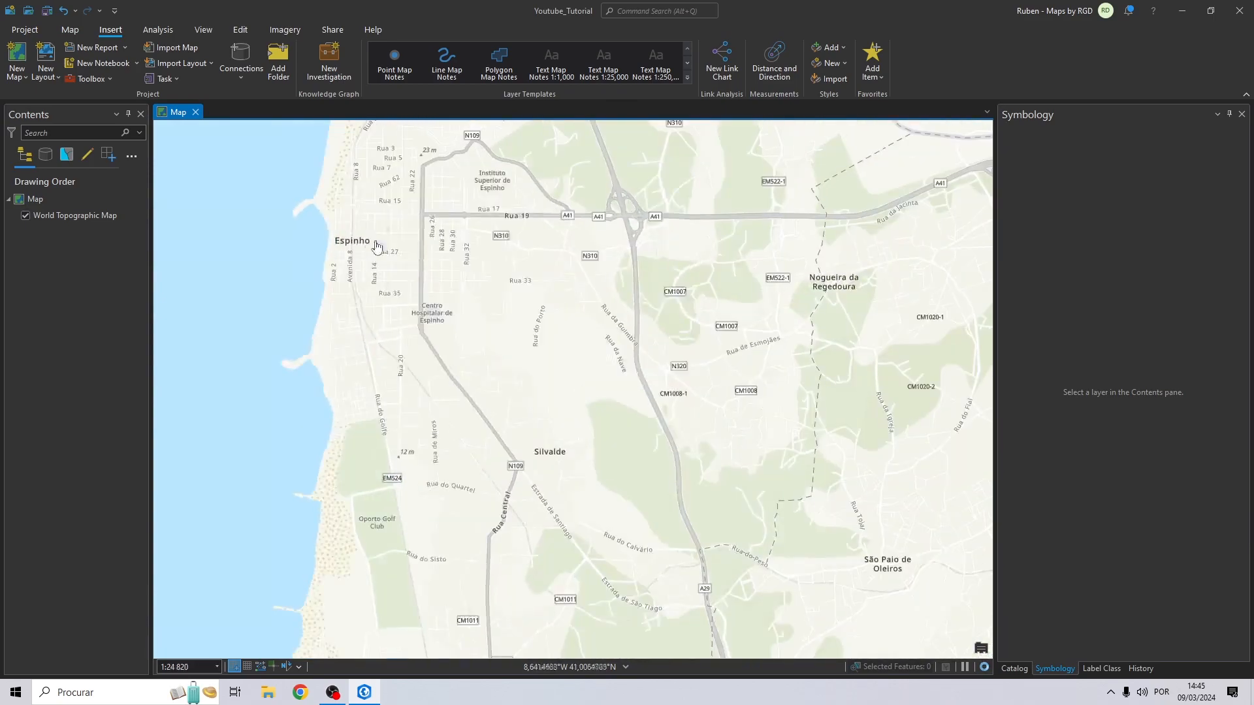
scroll(384, 251, up, 7)
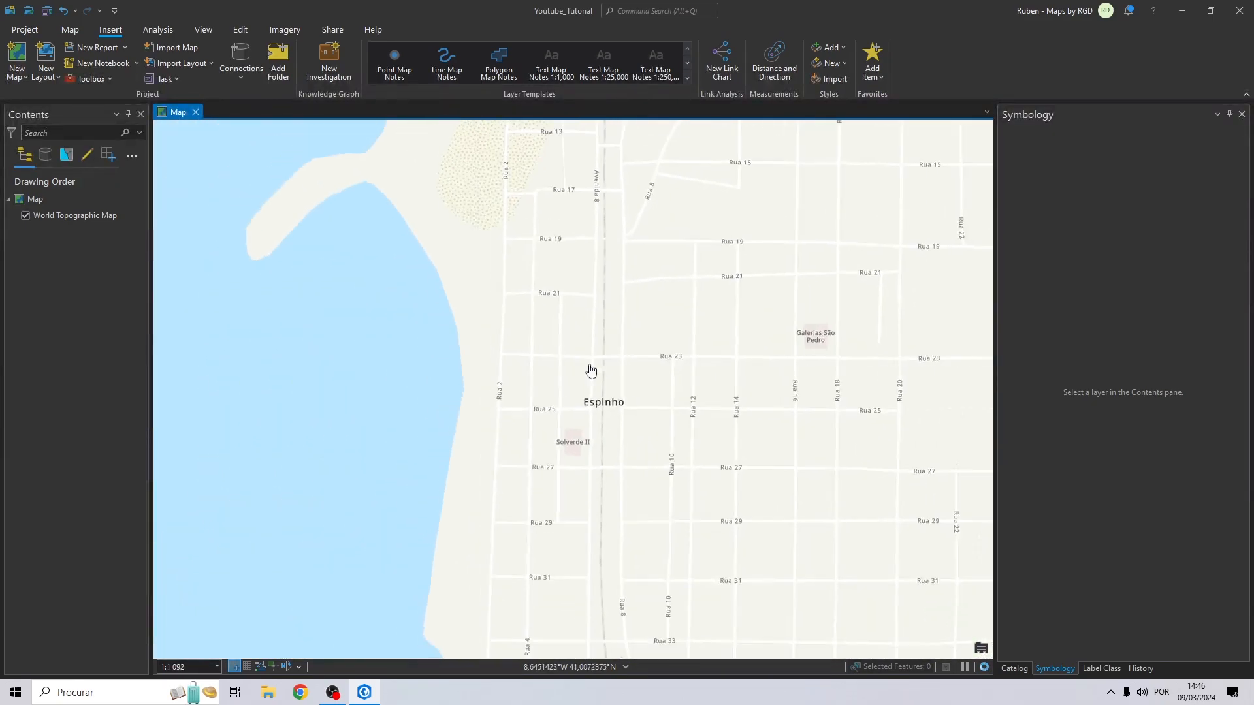
drag(621, 380, 456, 272)
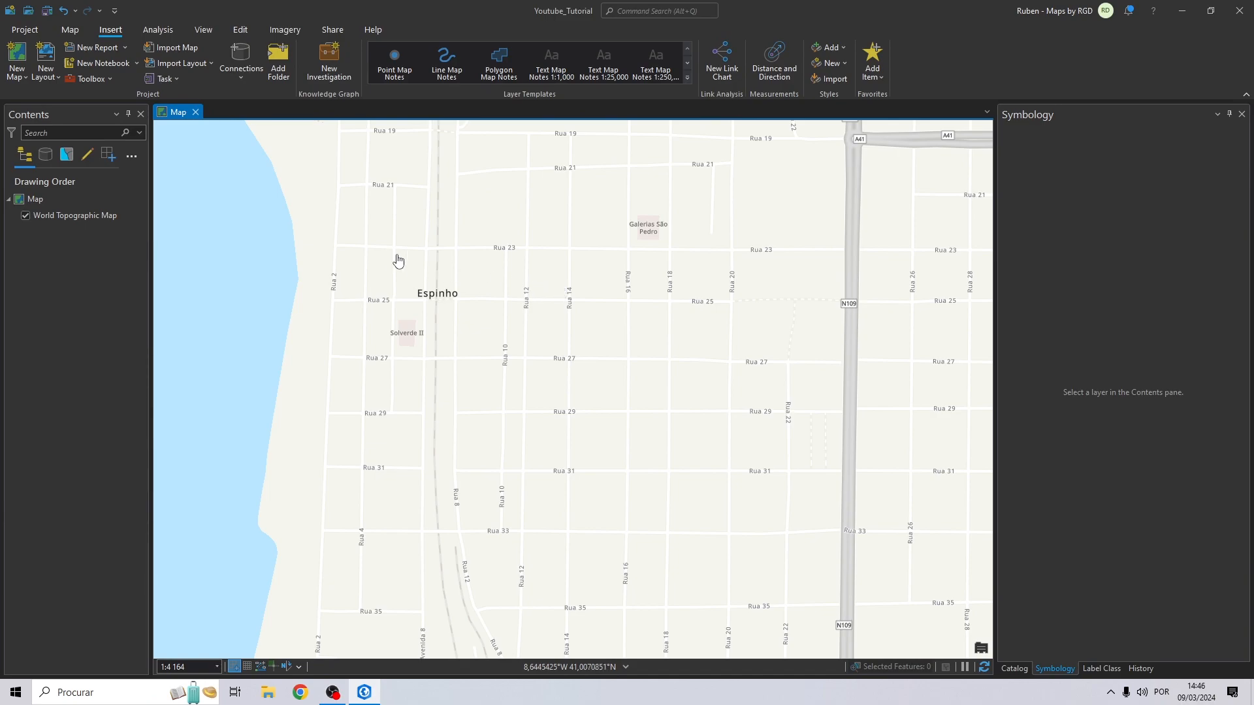
click(75, 203)
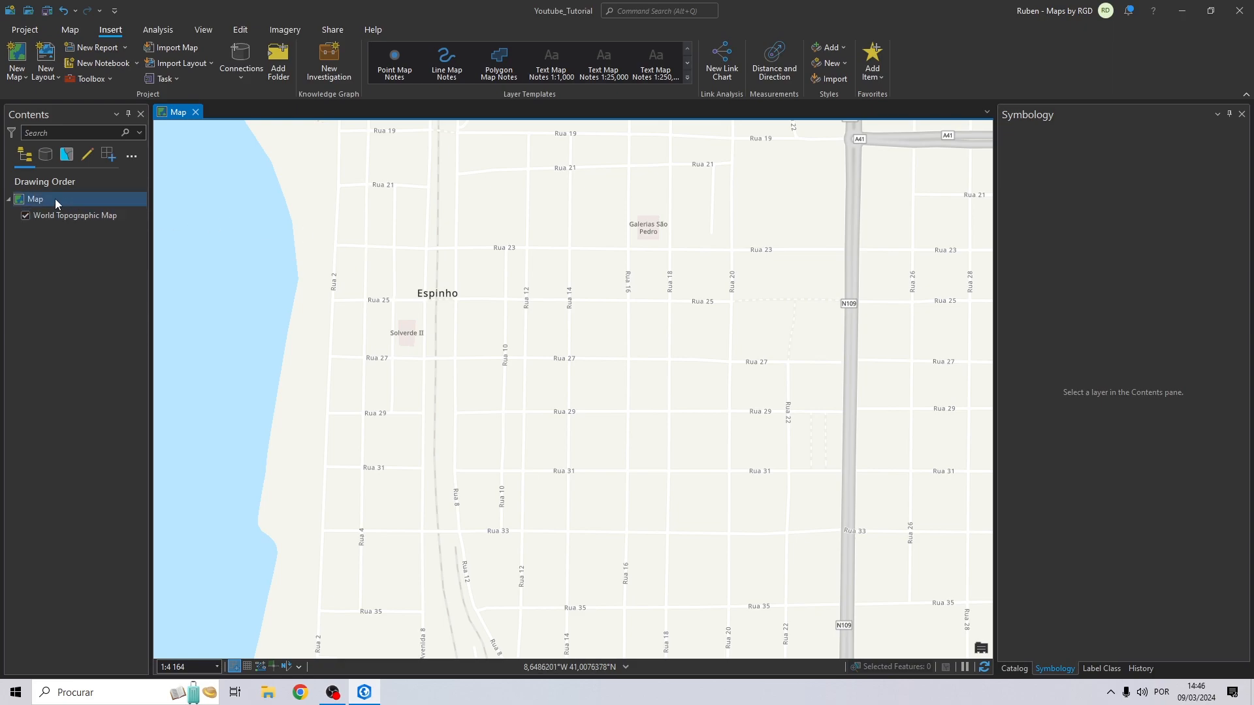
right_click(55, 203)
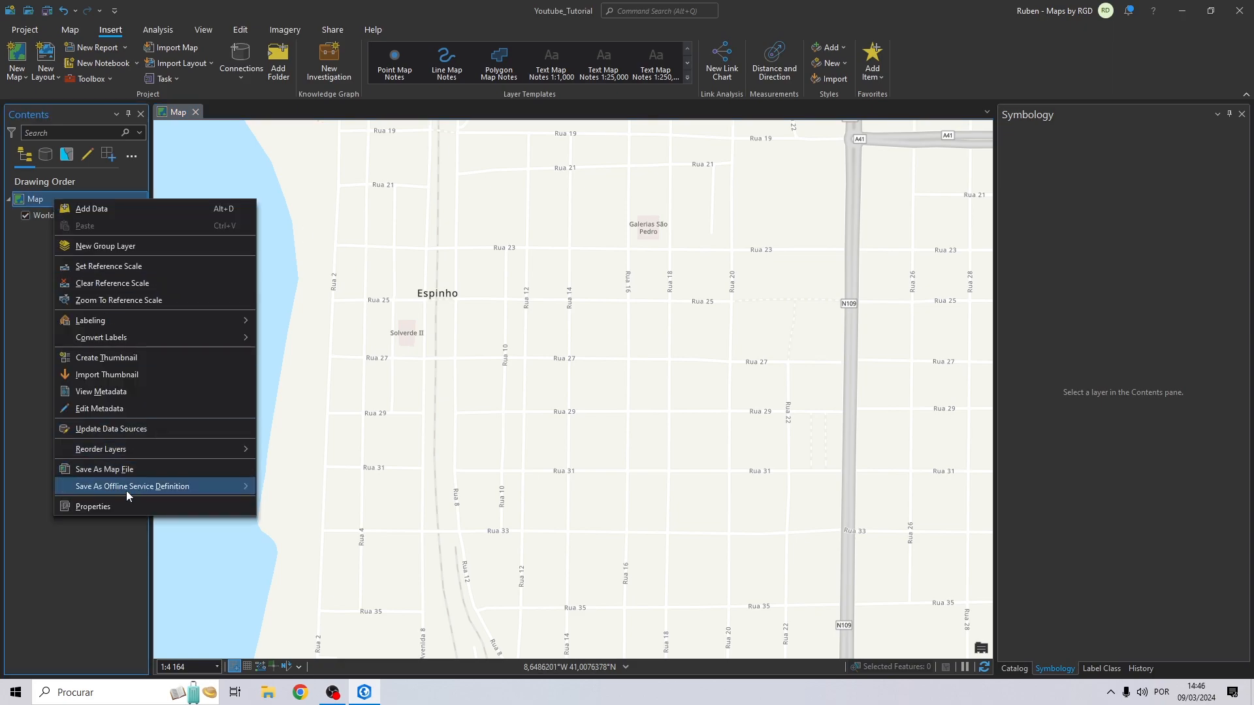
click(103, 508)
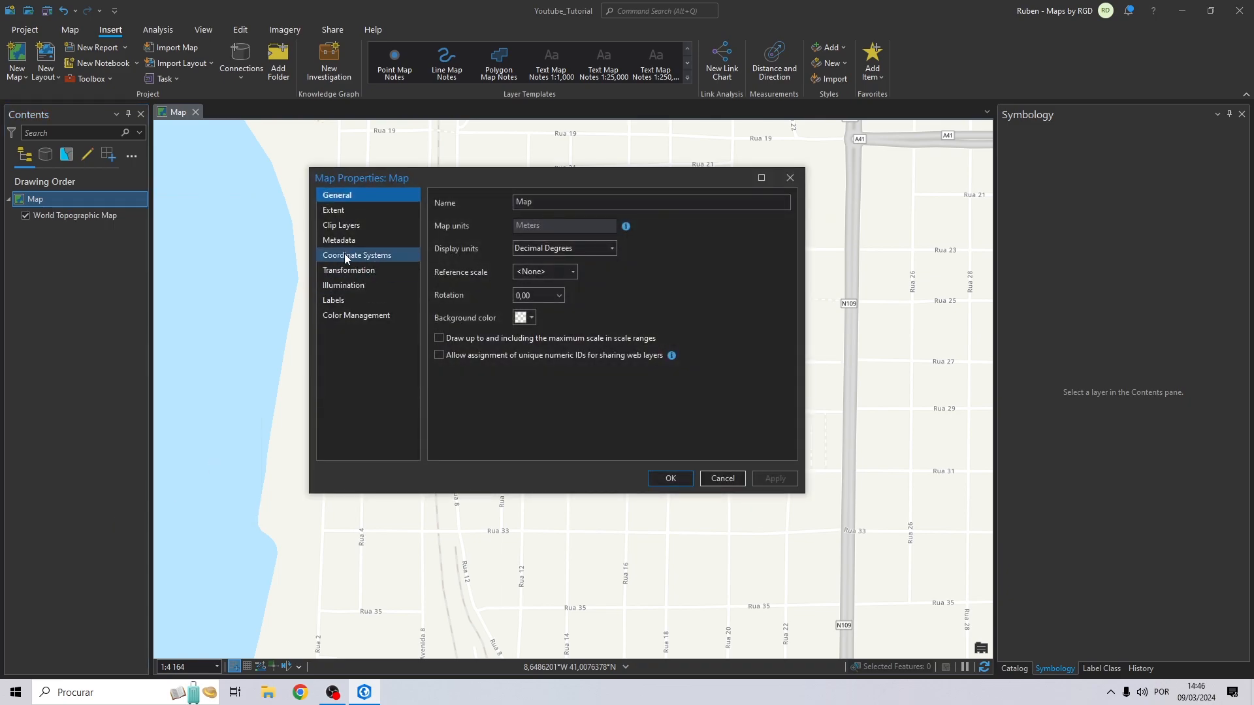
click(344, 255)
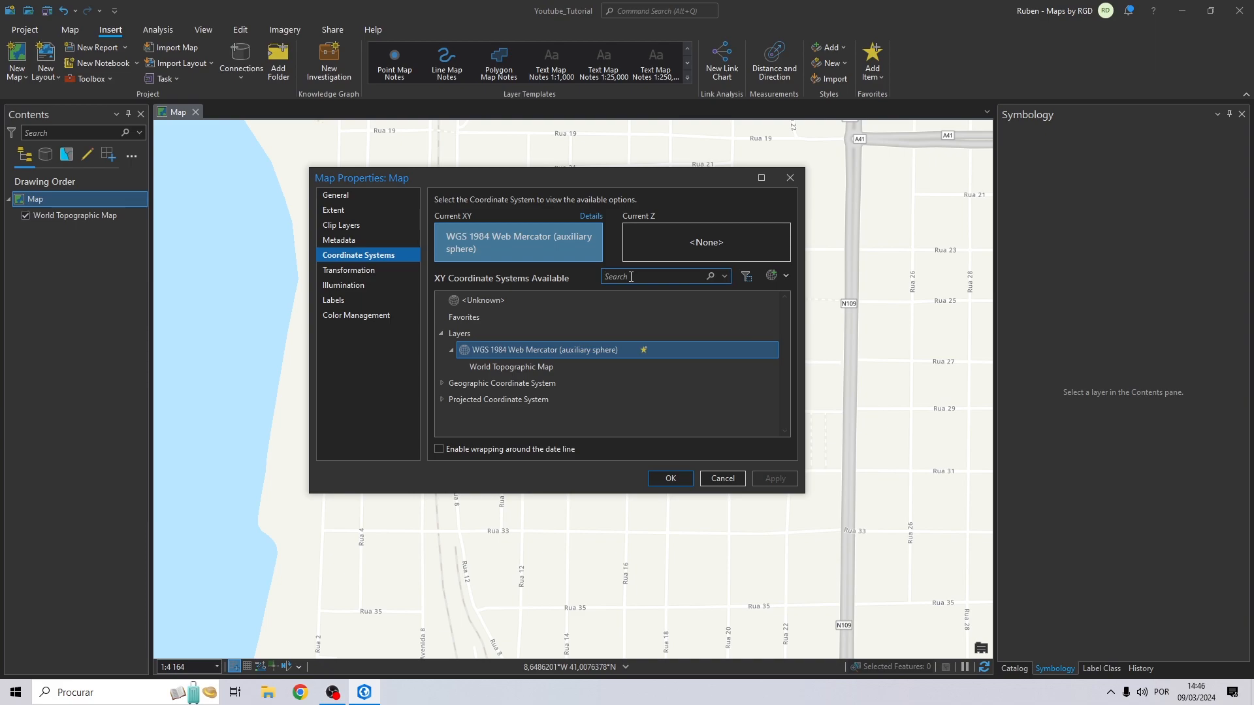
text(Portugal)
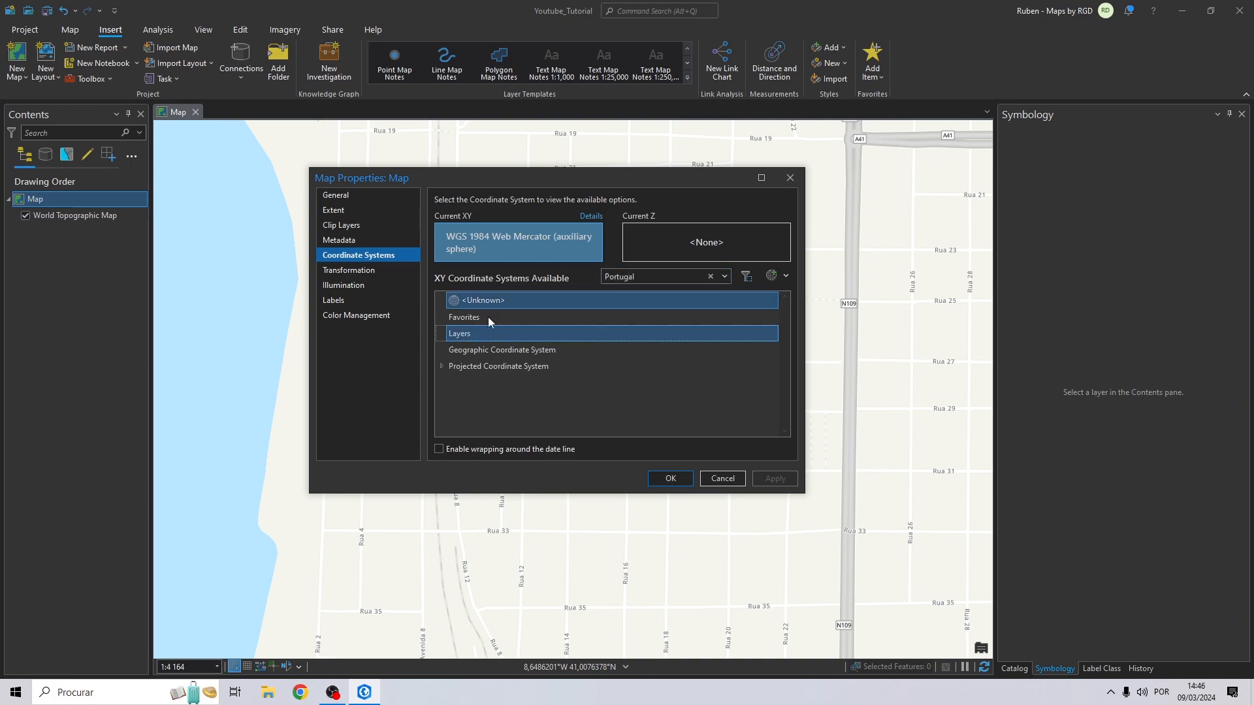
click(440, 367)
click(451, 381)
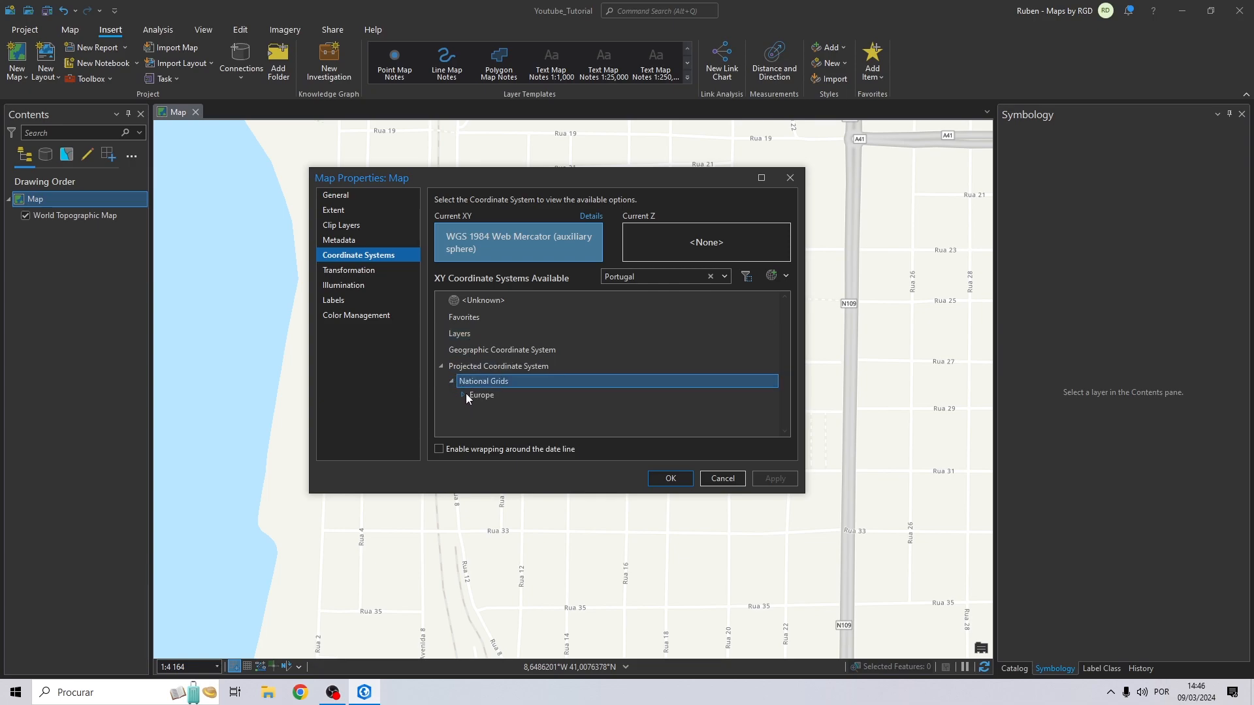
click(463, 395)
click(551, 410)
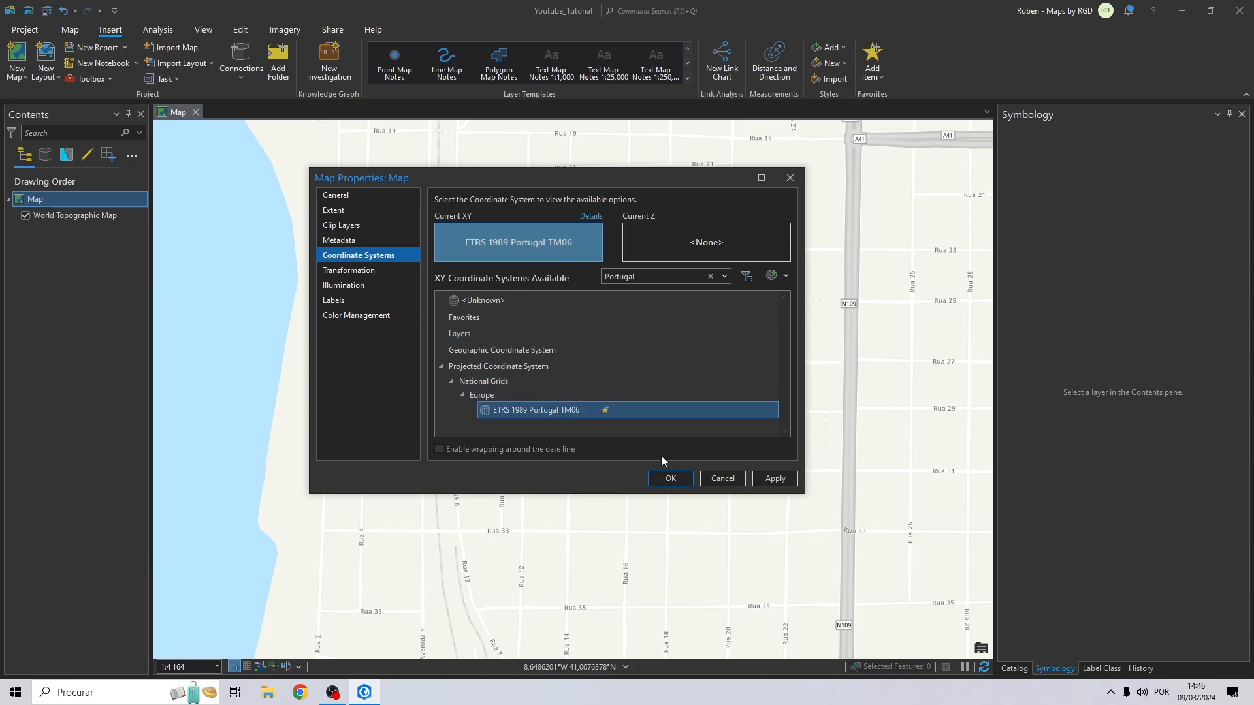
click(766, 477)
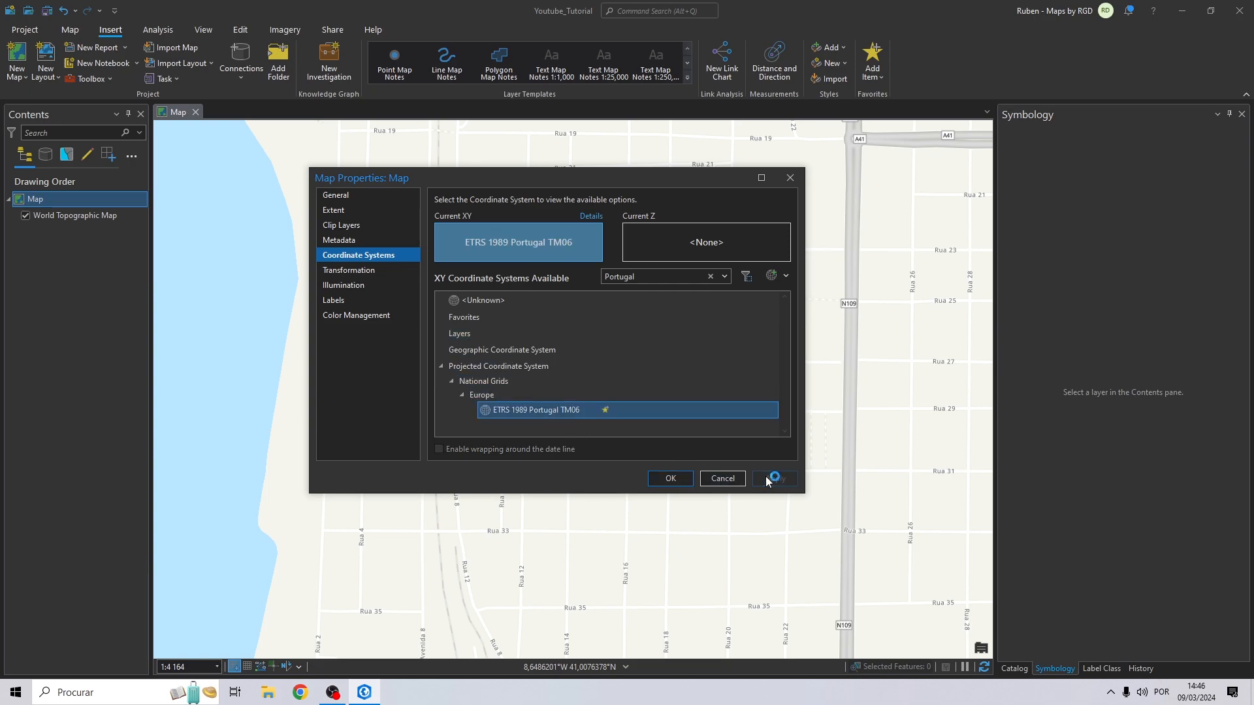
click(676, 479)
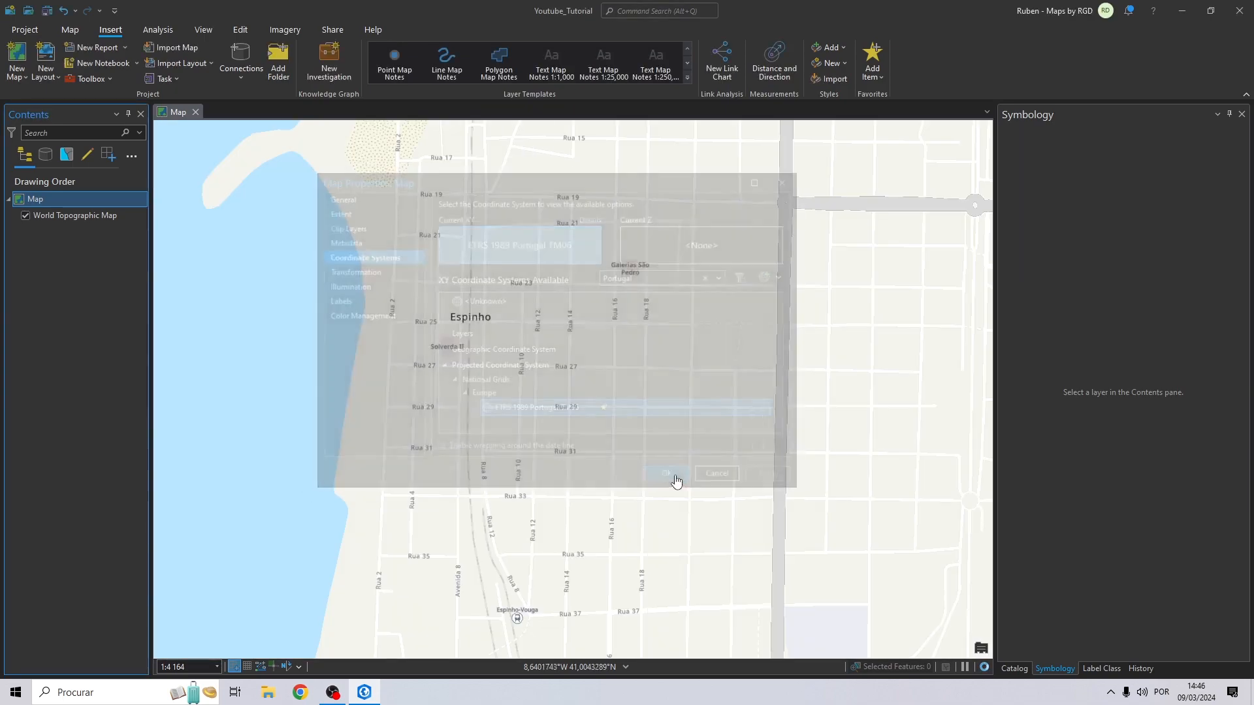
- Start adding data to the map and browse to the Transportation dataset in Tutorial.gdb, inside the nested Youtube Tutorial folders on the desktop
scroll(520, 322, down, 2)
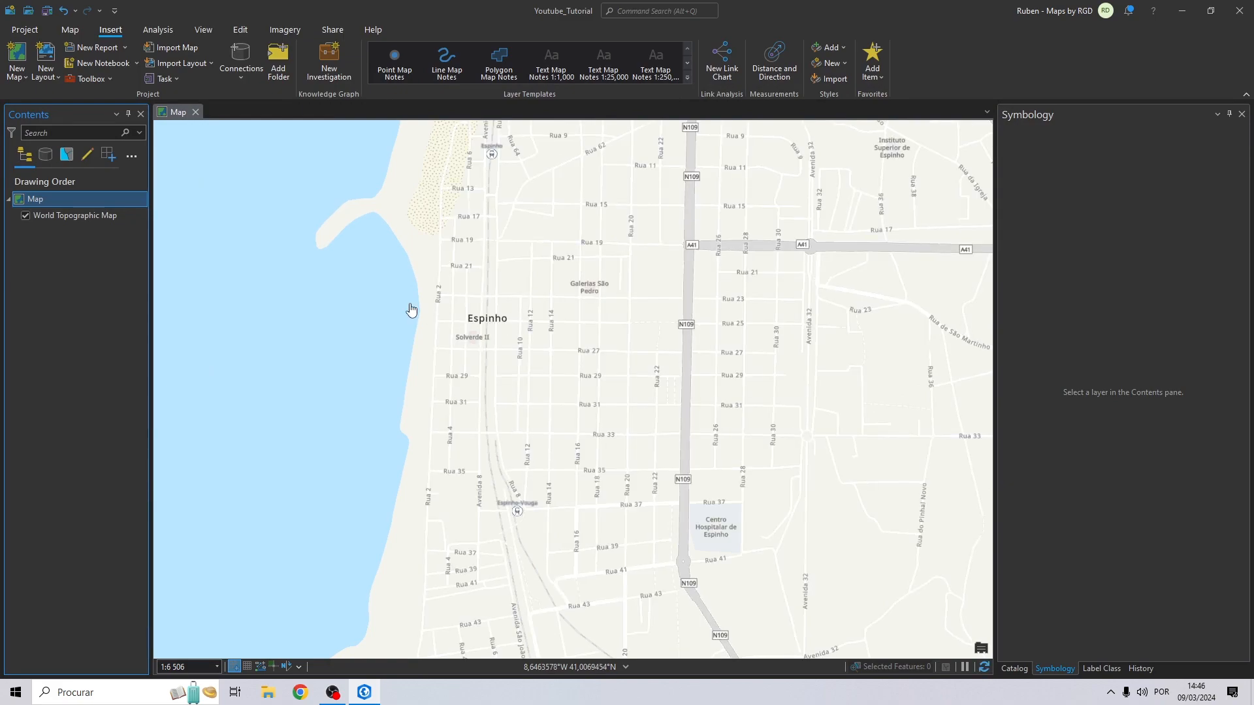
click(72, 30)
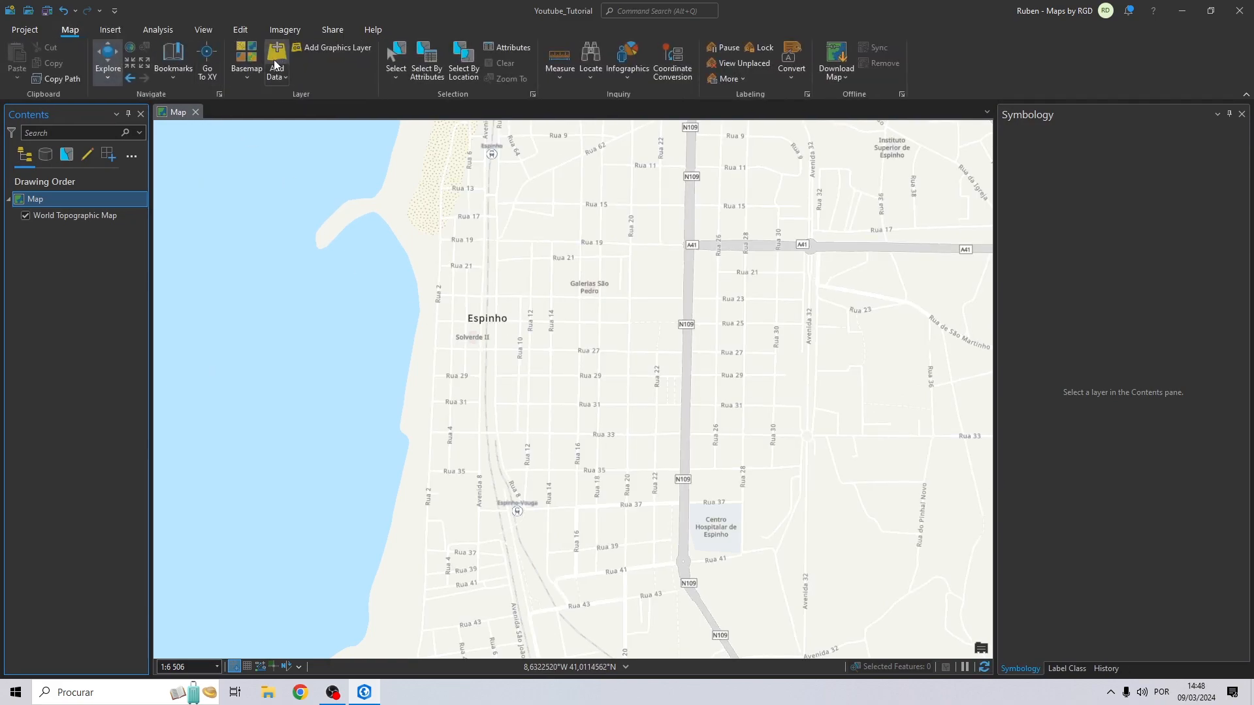
click(274, 60)
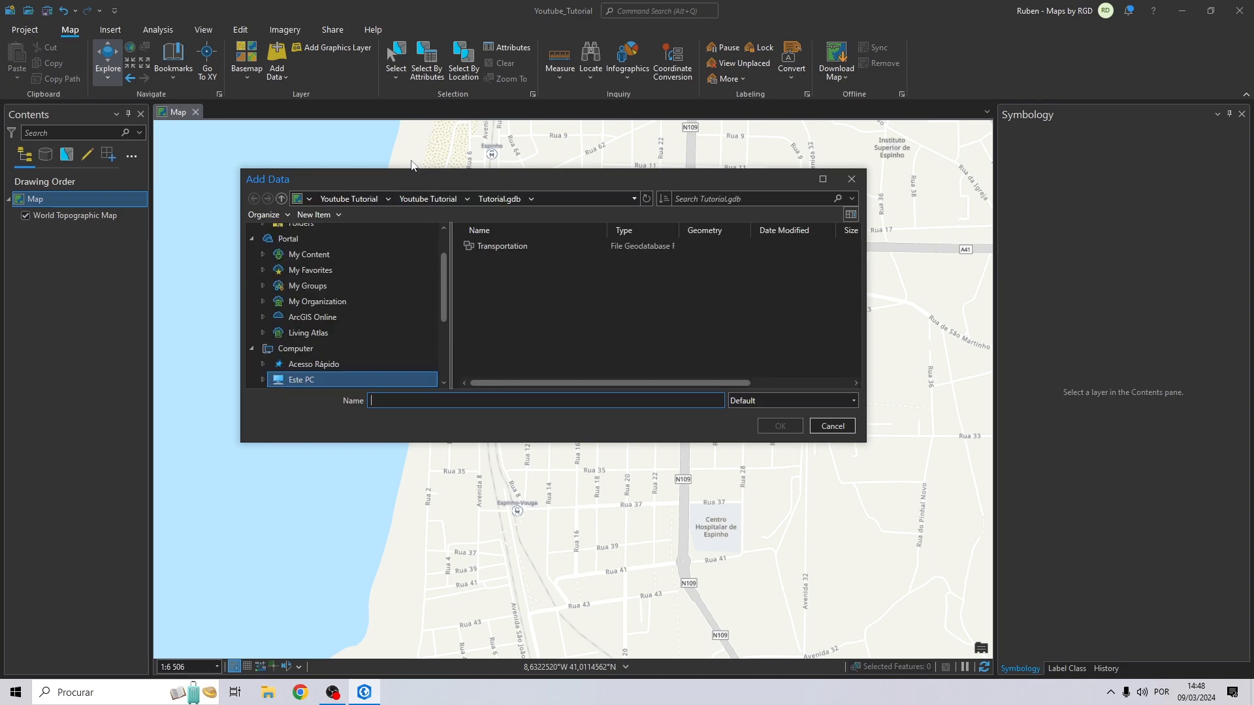
click(435, 200)
click(483, 199)
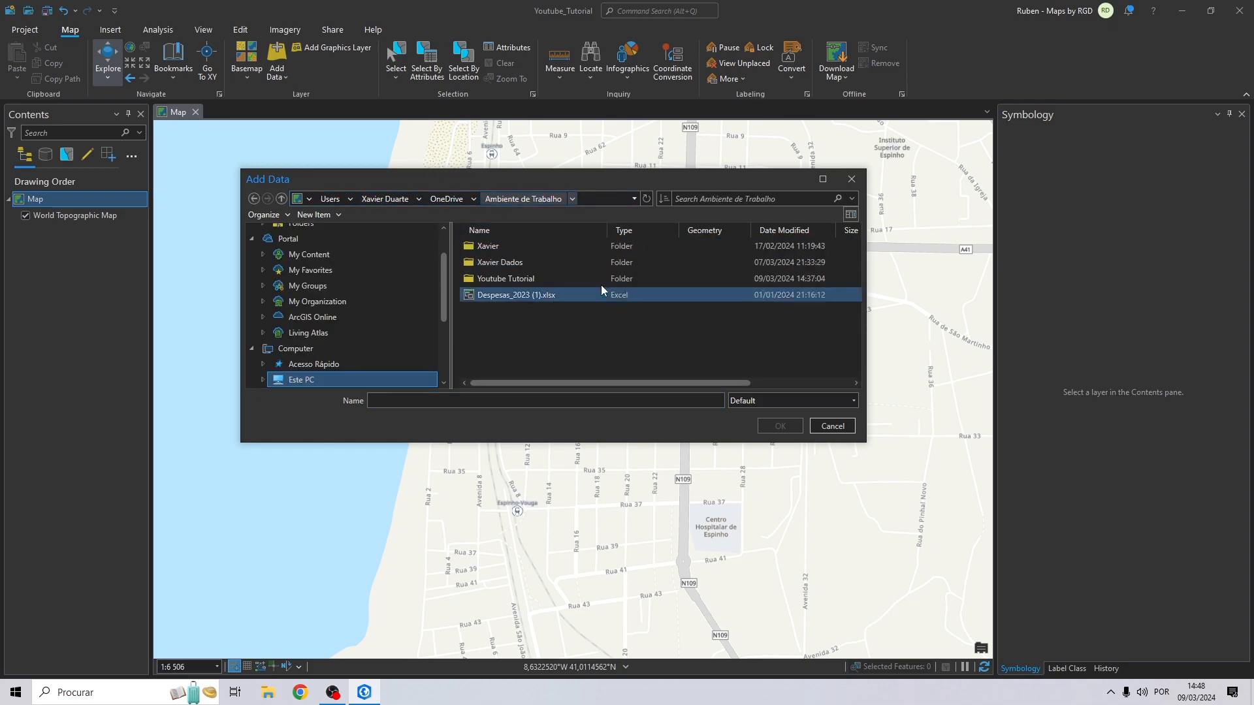
double_click(512, 276)
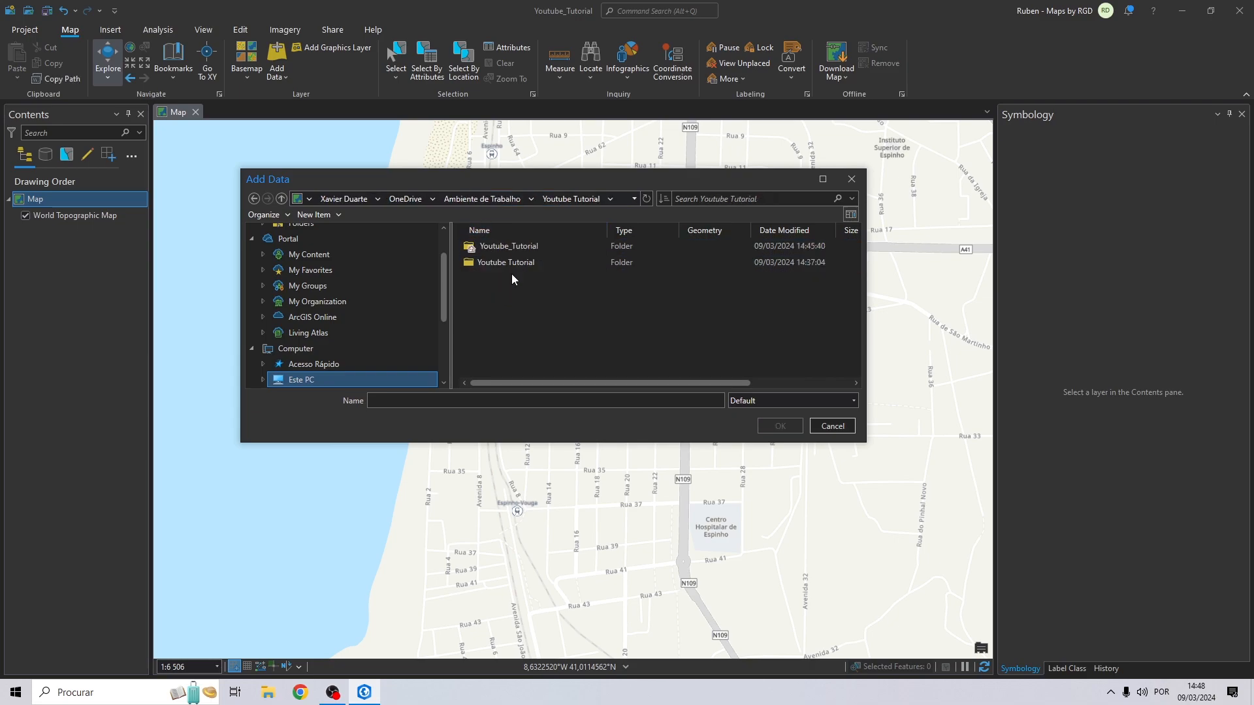
double_click(488, 261)
click(495, 246)
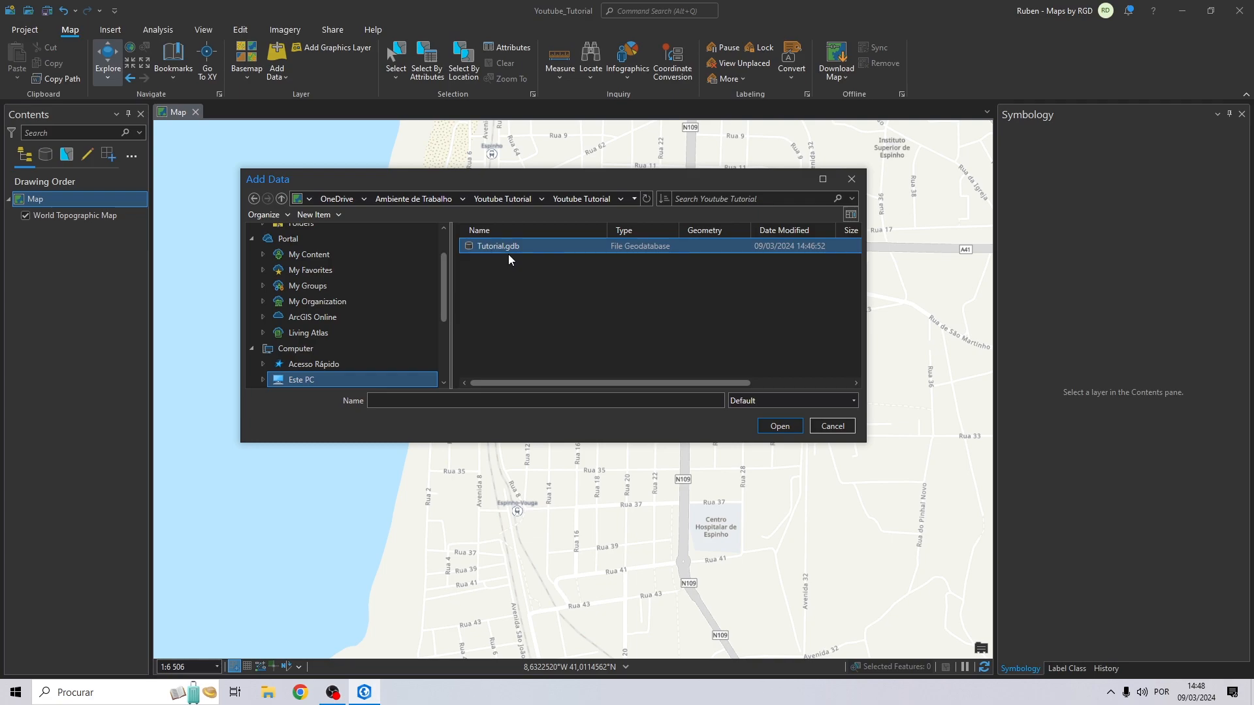
double_click(504, 244)
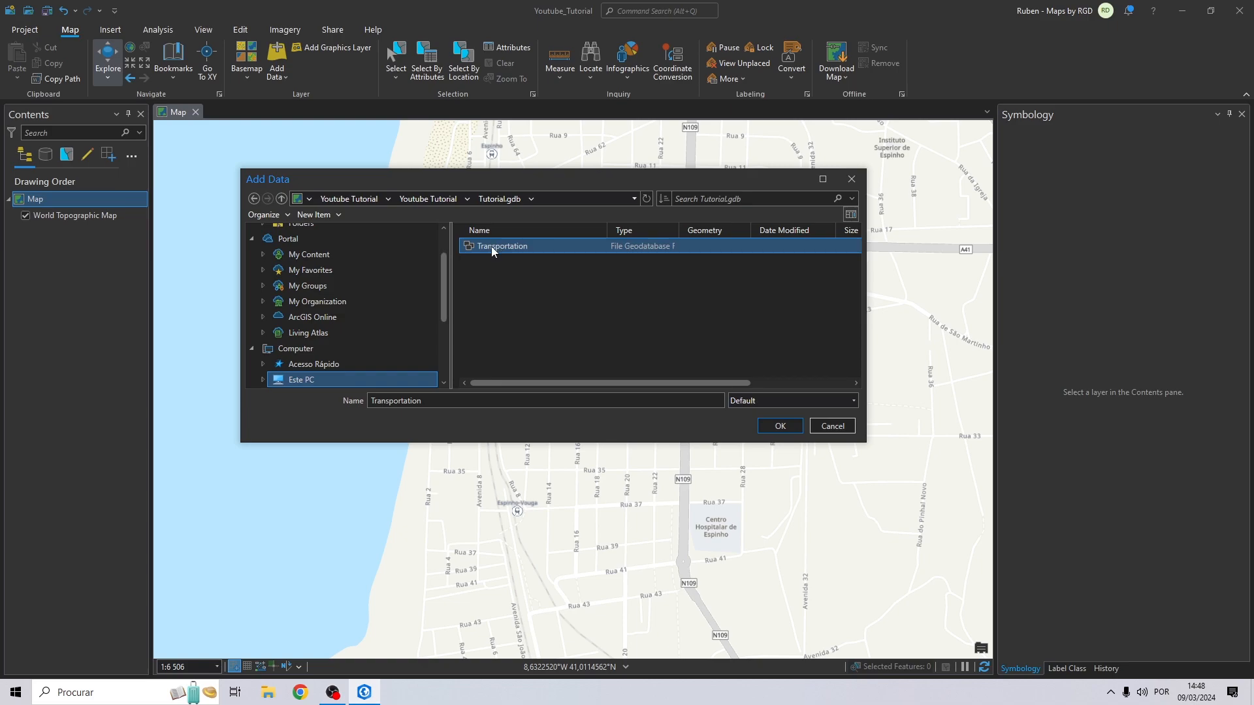
double_click(491, 245)
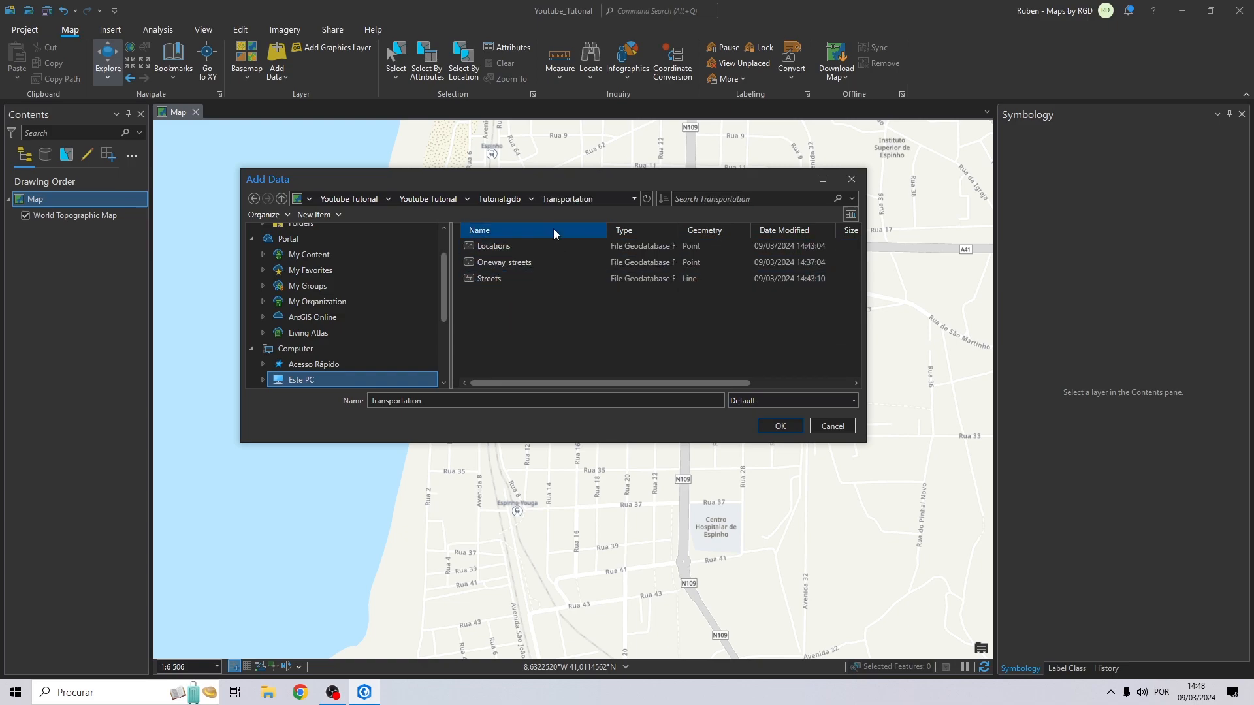
- Add the Locations, Oneway_streets and Streets feature classes from the Transportation dataset to the map
click(502, 247)
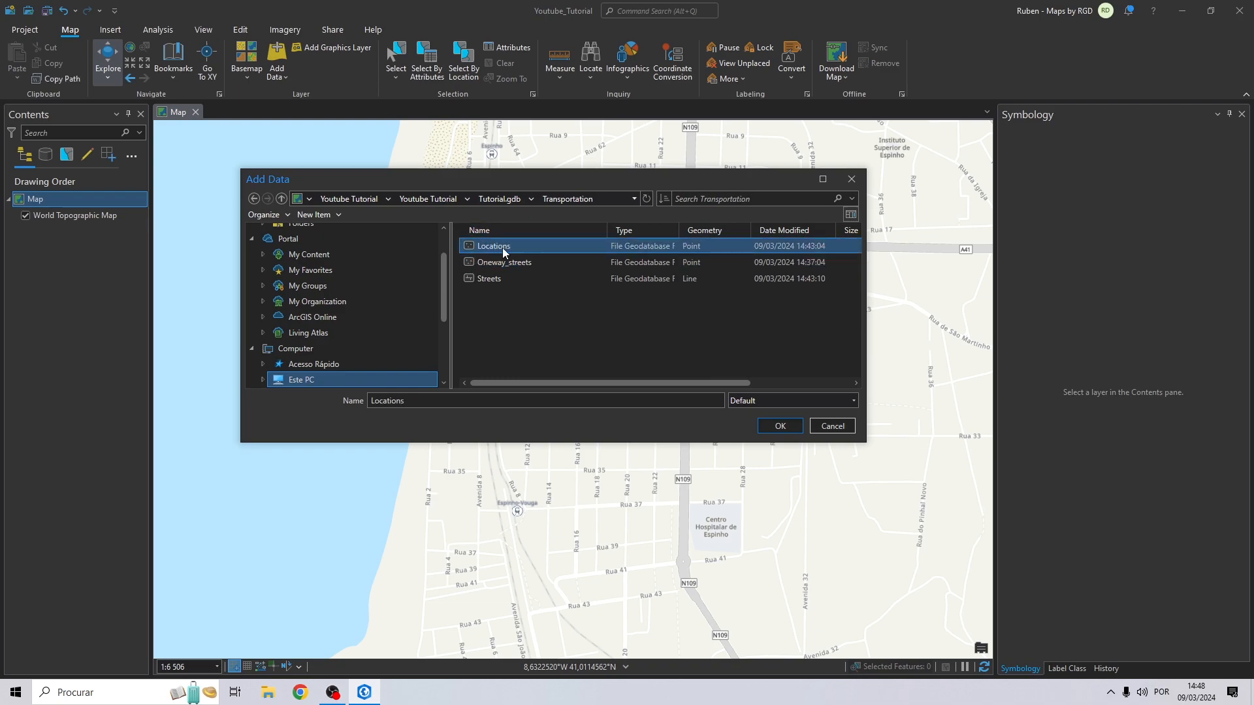
click(496, 261)
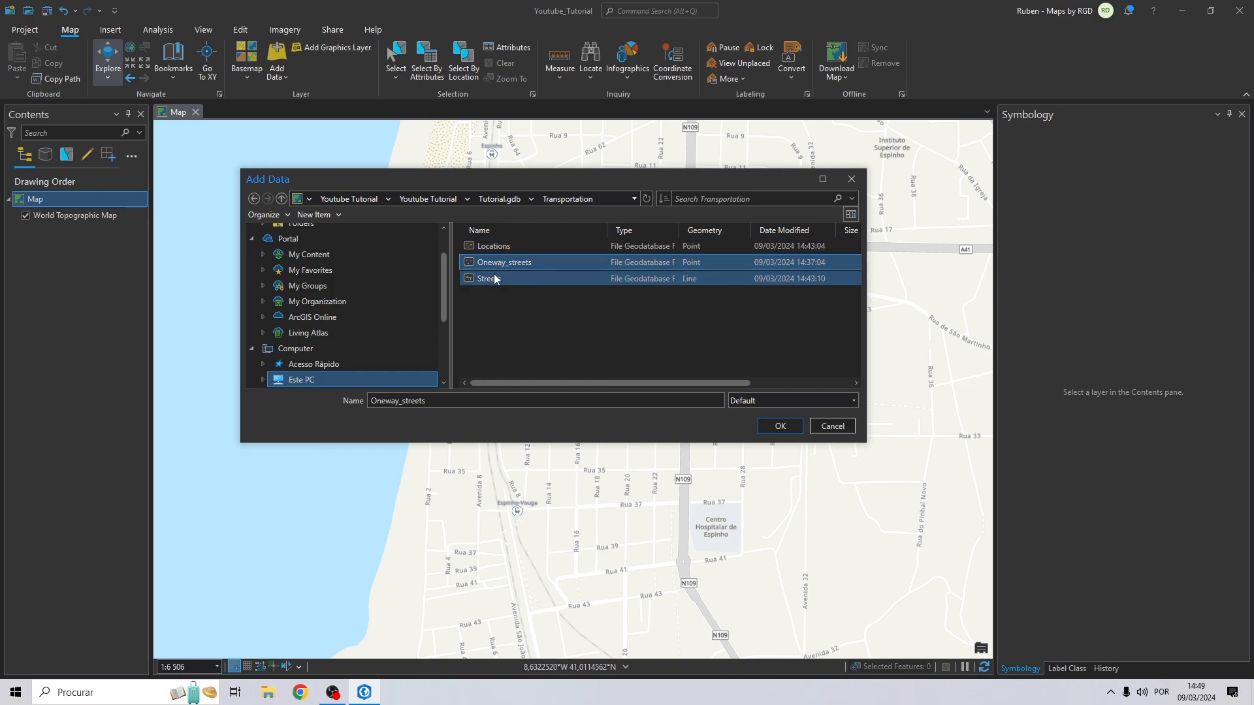
click(493, 278)
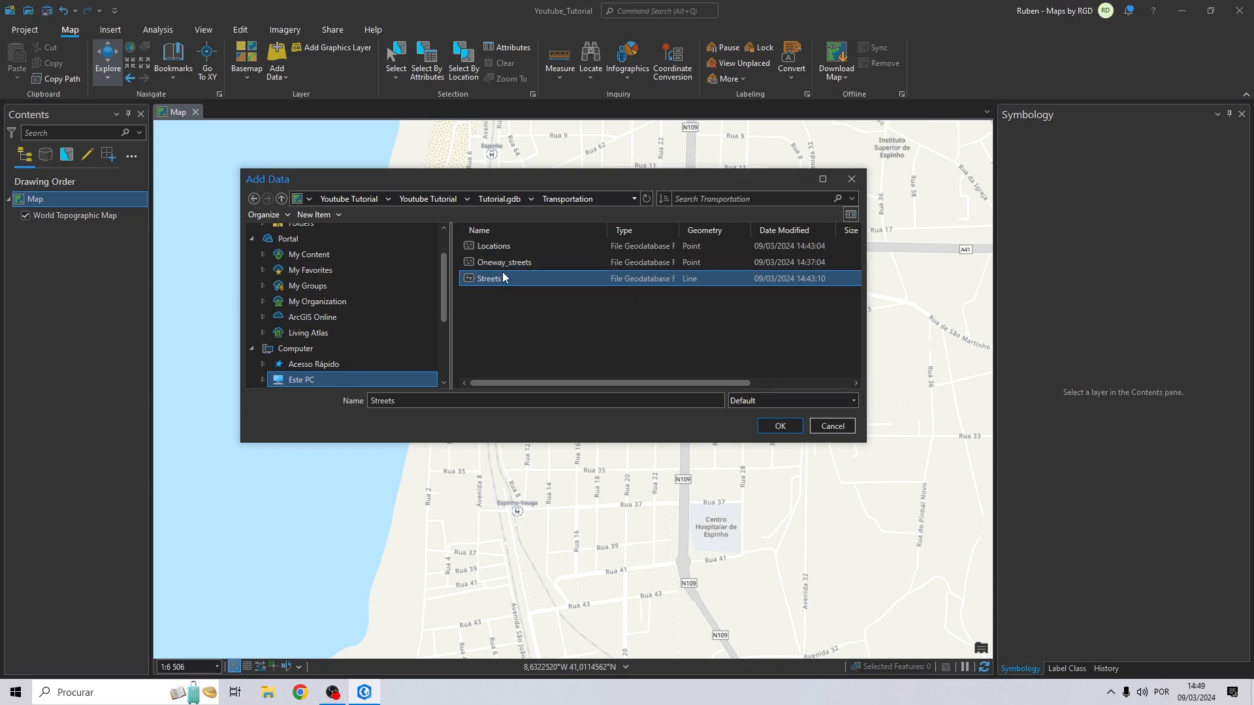
shift+click(503, 248)
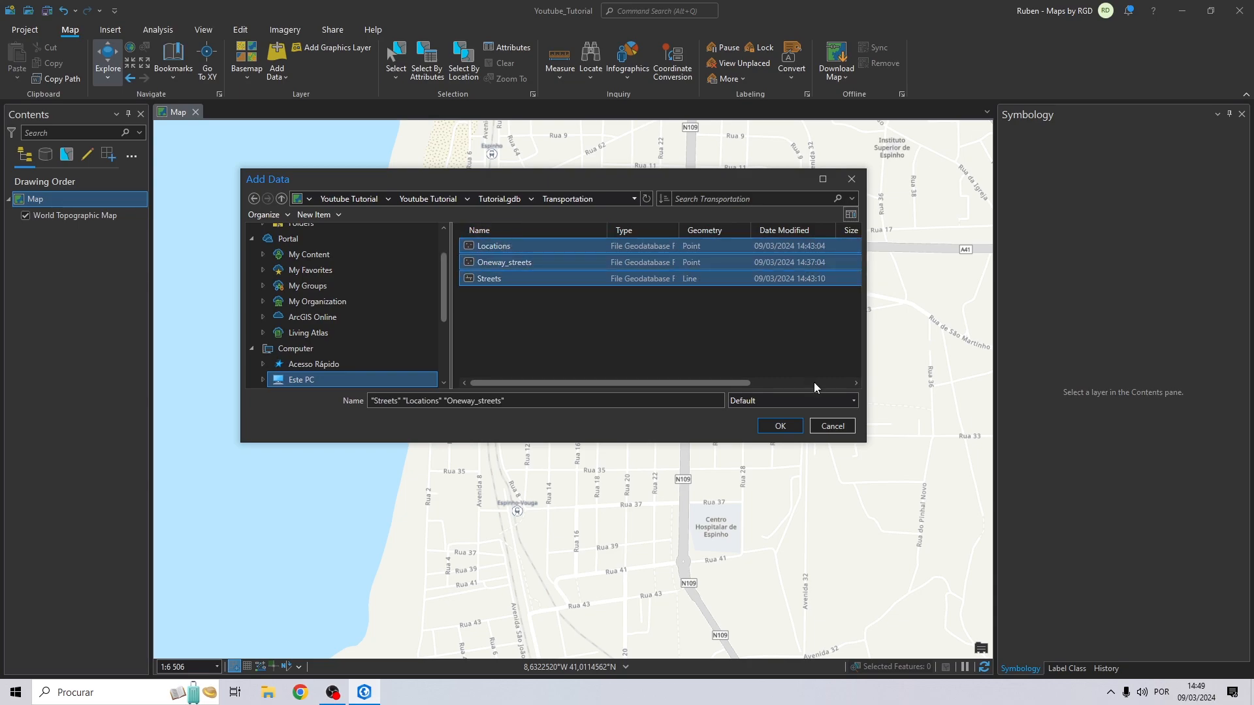
click(780, 426)
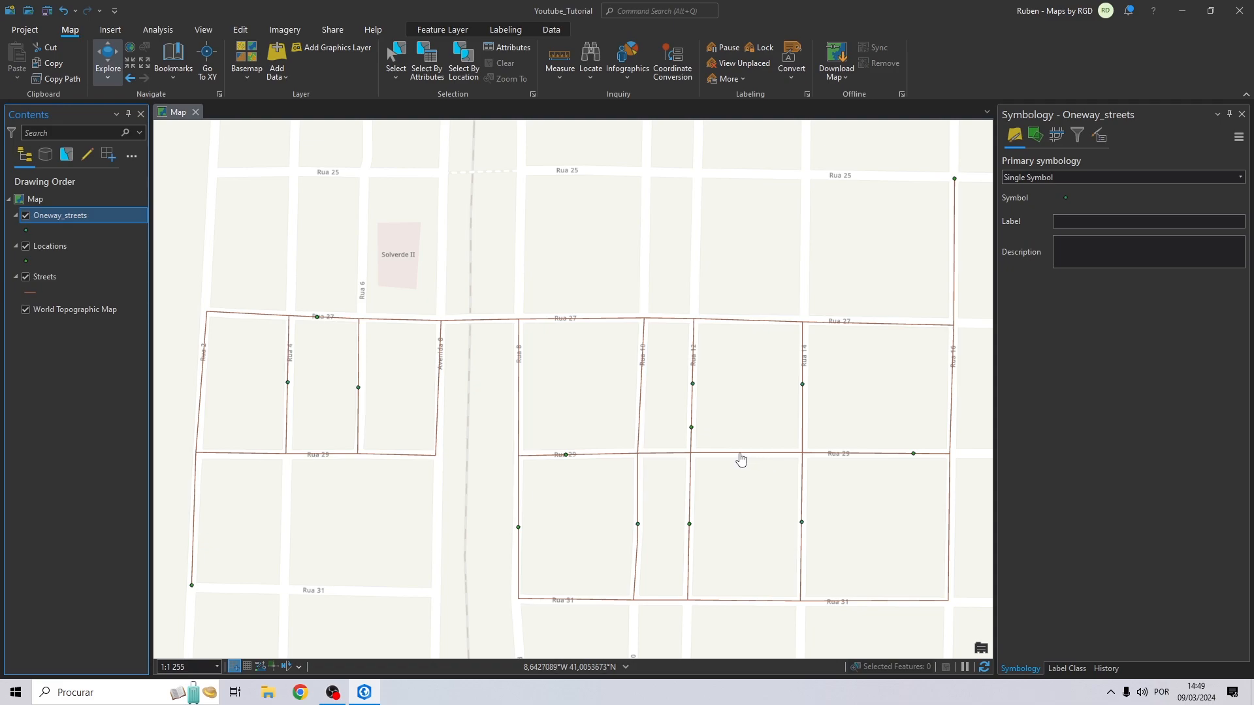
- Change the Oneway_streets layer's point symbol to the red Circle 5 from the ArcGIS 2D gallery
click(48, 246)
right_click(52, 217)
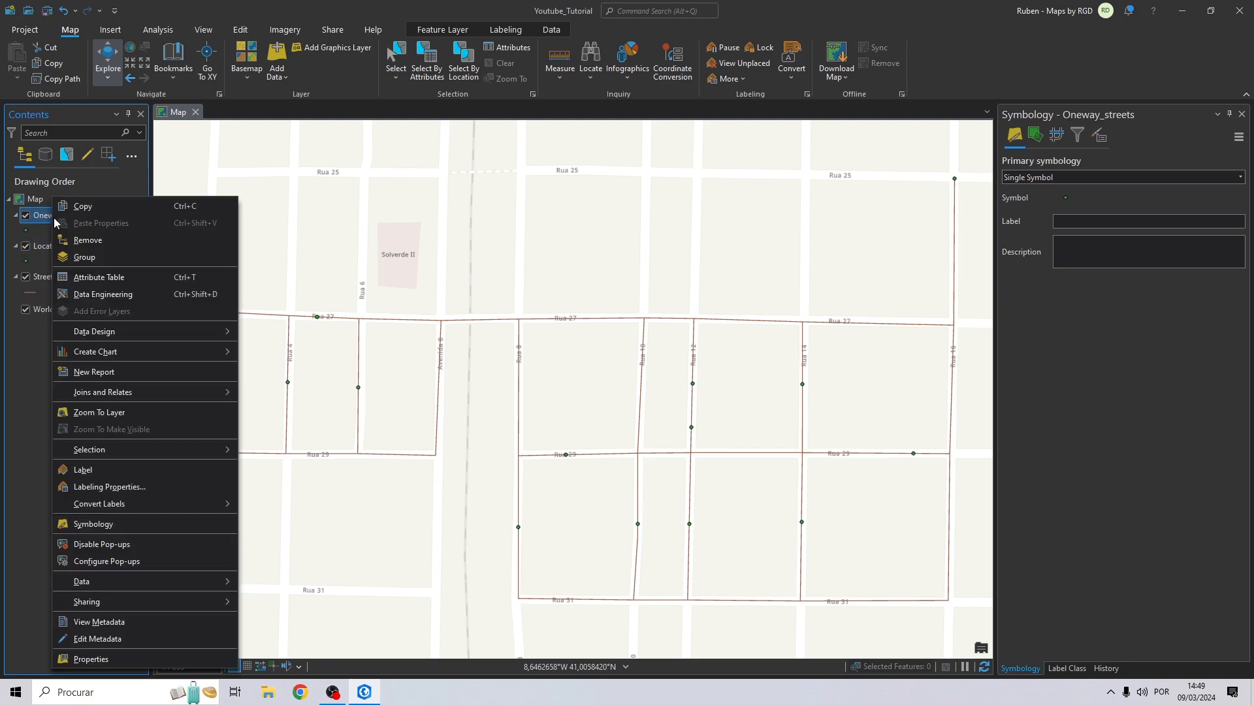
click(45, 247)
click(45, 247)
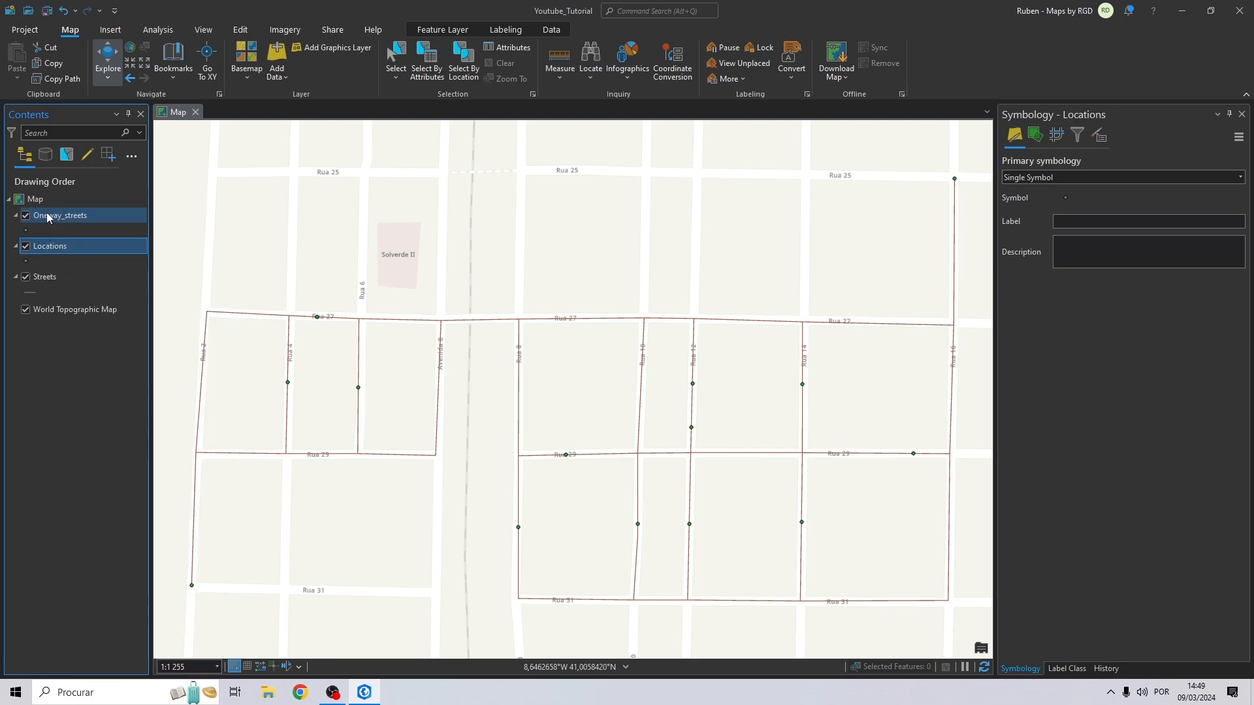
right_click(47, 216)
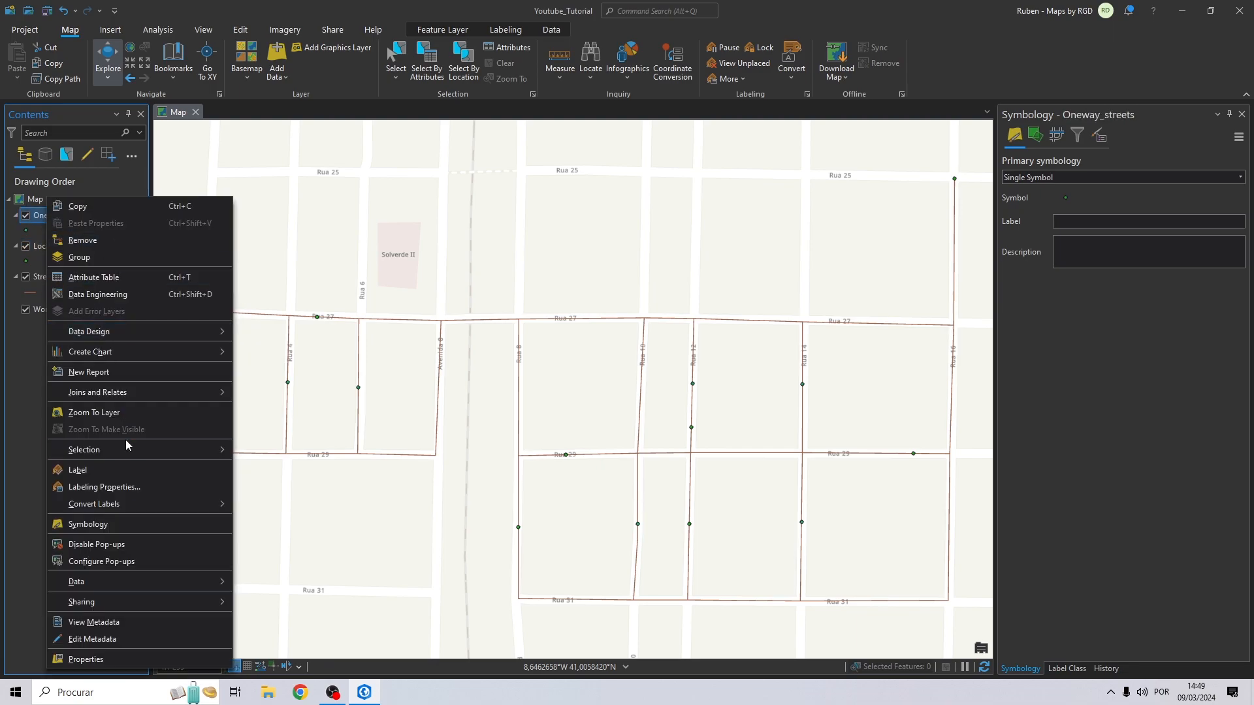
click(85, 524)
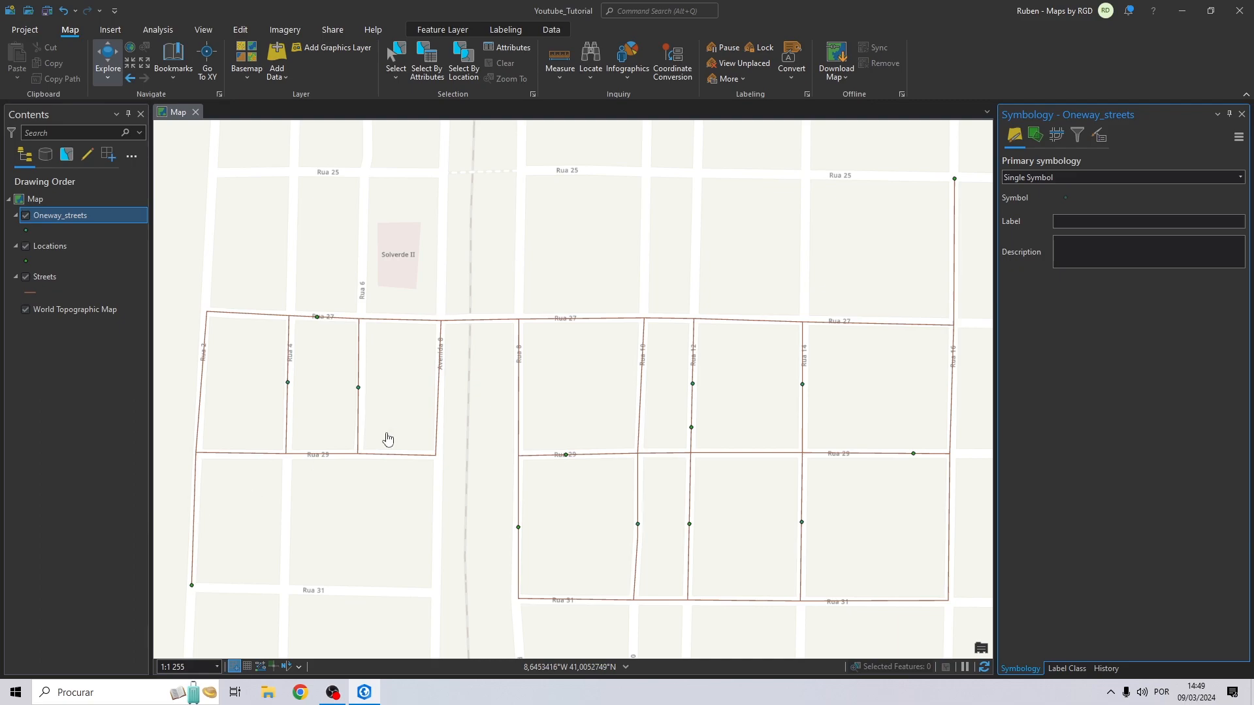
click(1066, 199)
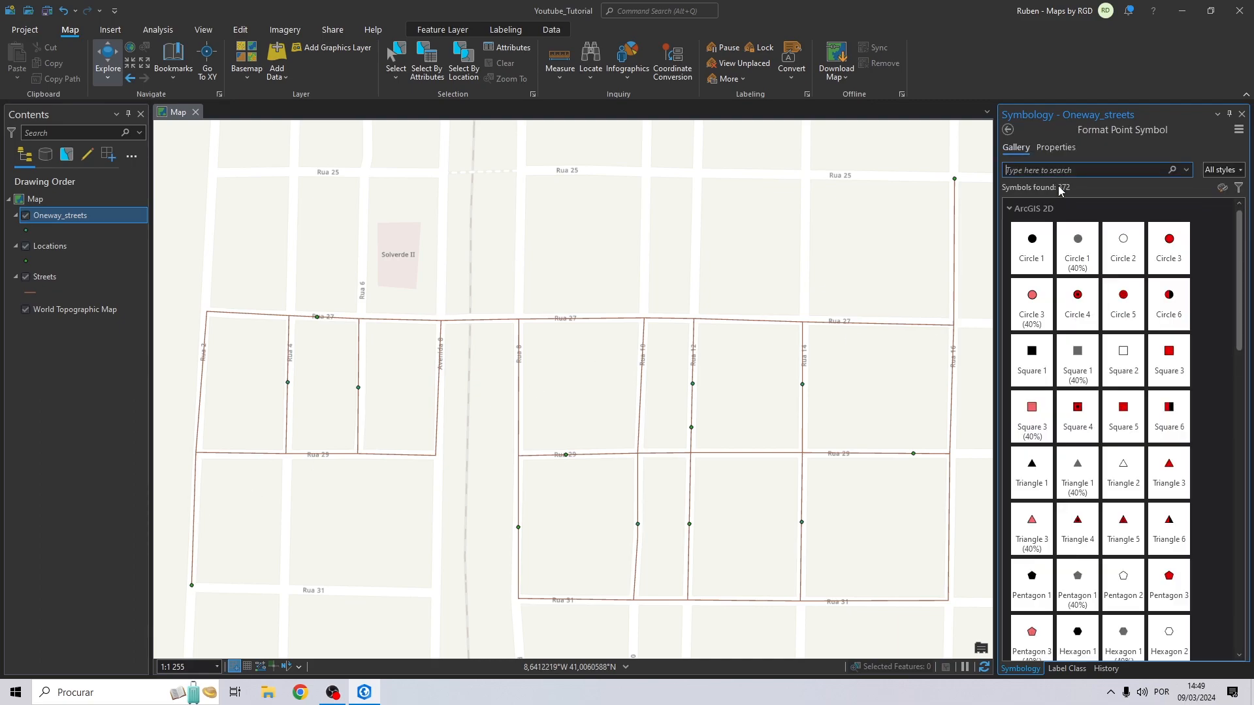
click(1133, 318)
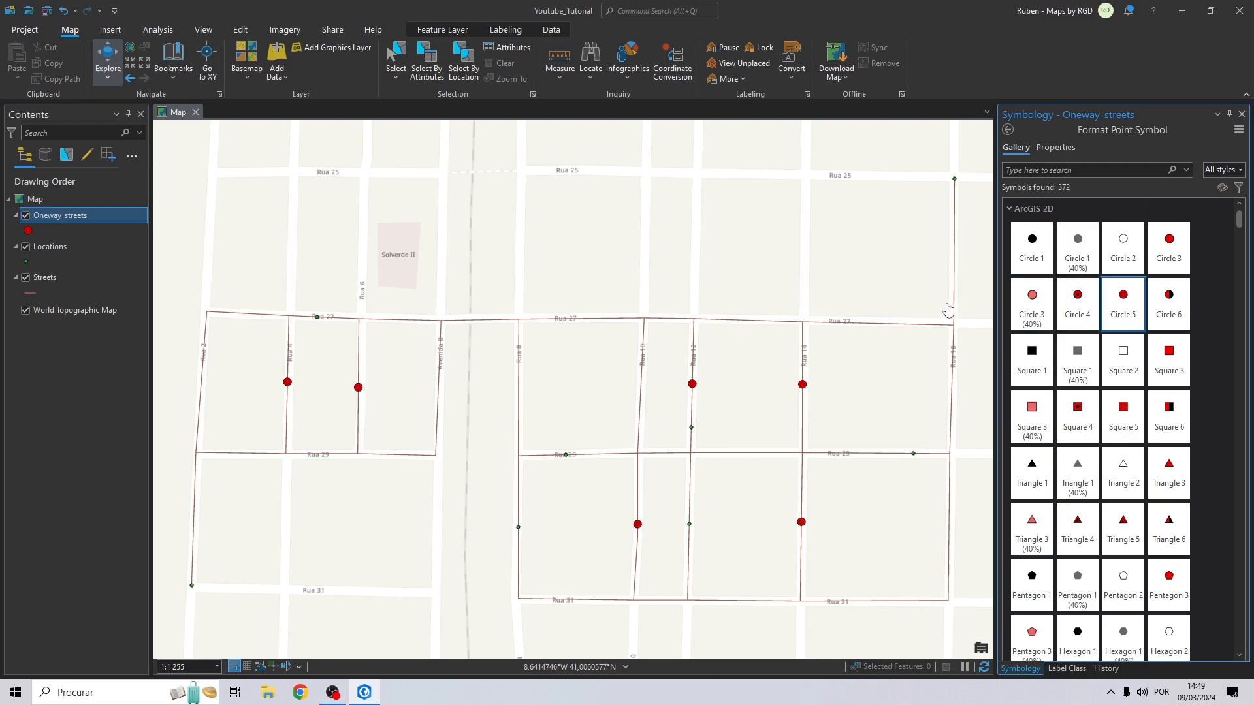
- Turn on labels for the Oneway_streets layer and review its attribute table
right_click(59, 218)
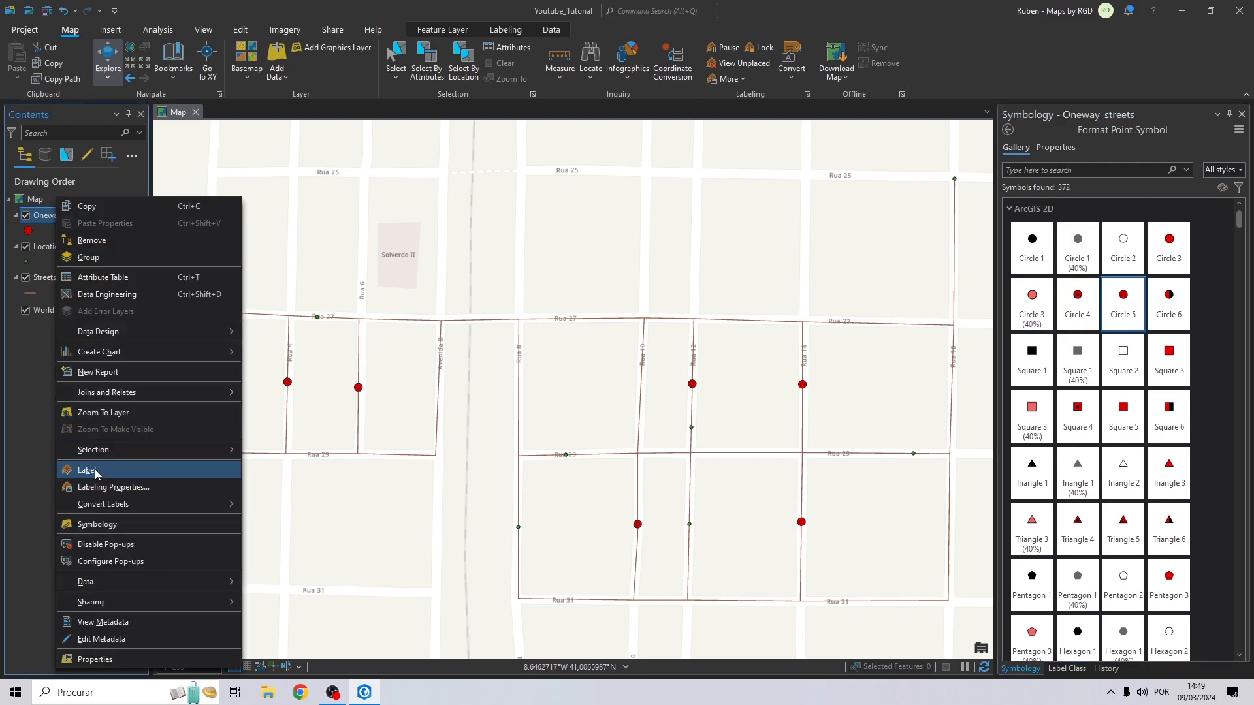
click(96, 471)
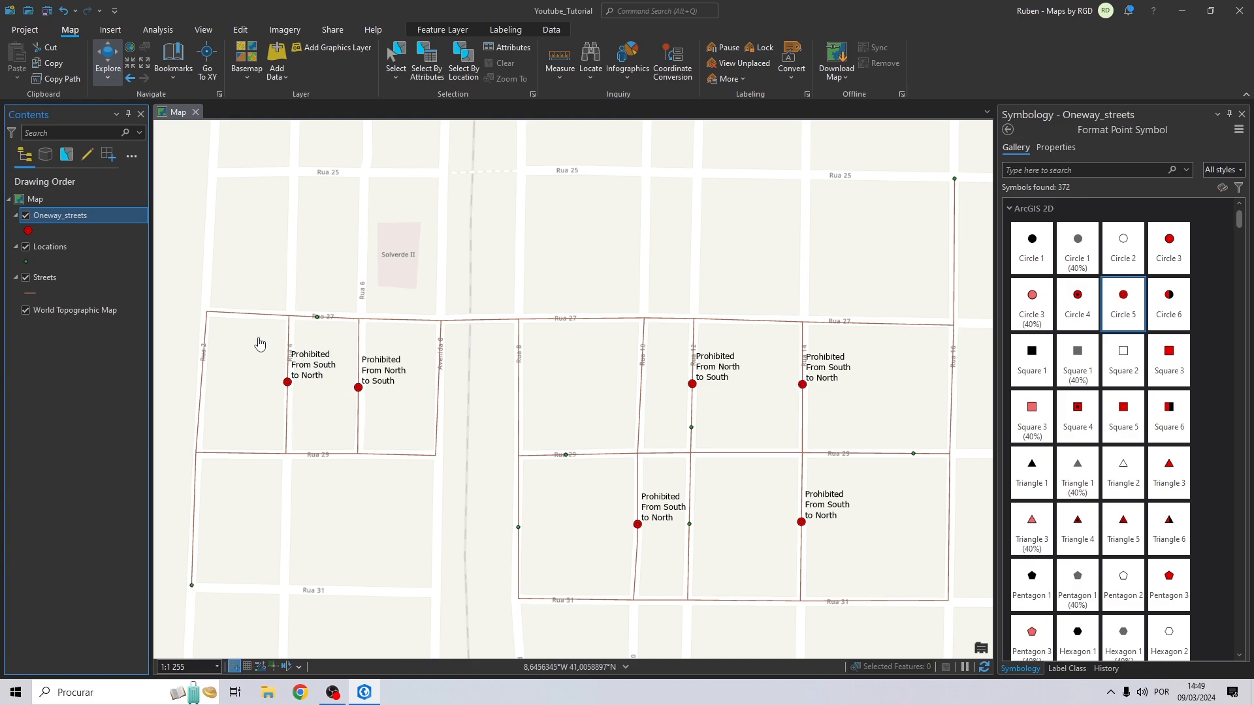
right_click(79, 216)
click(129, 278)
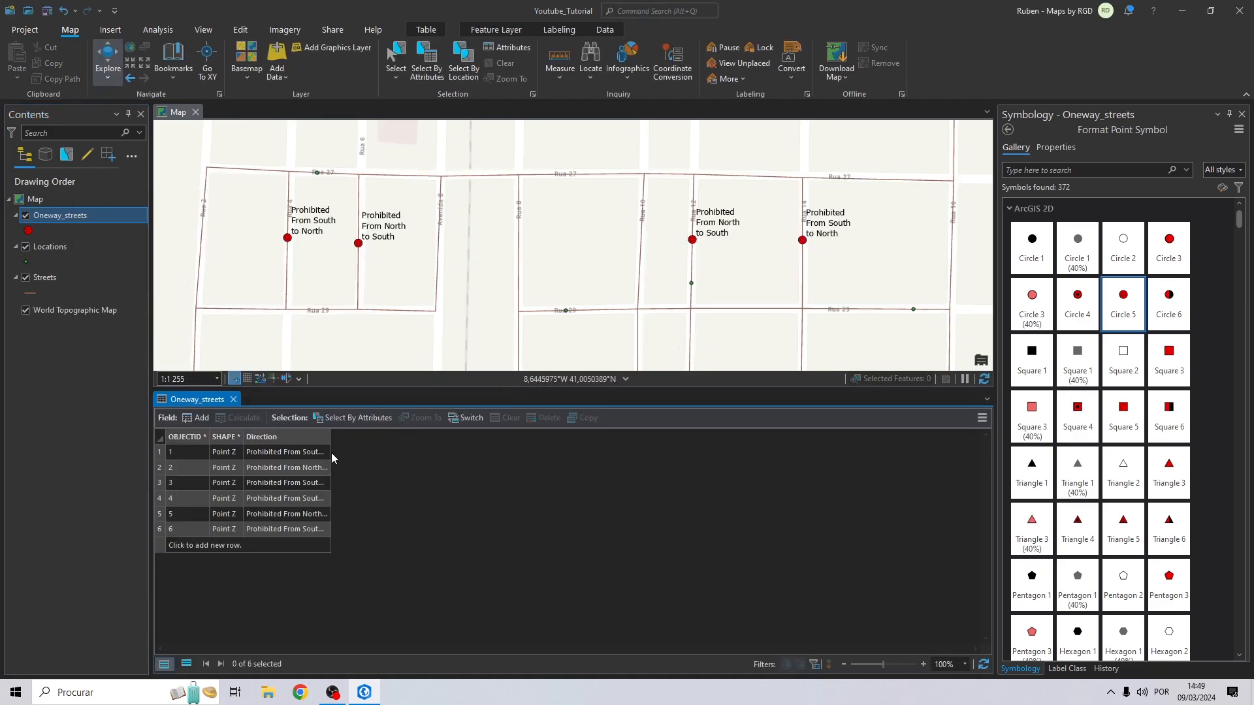
click(232, 399)
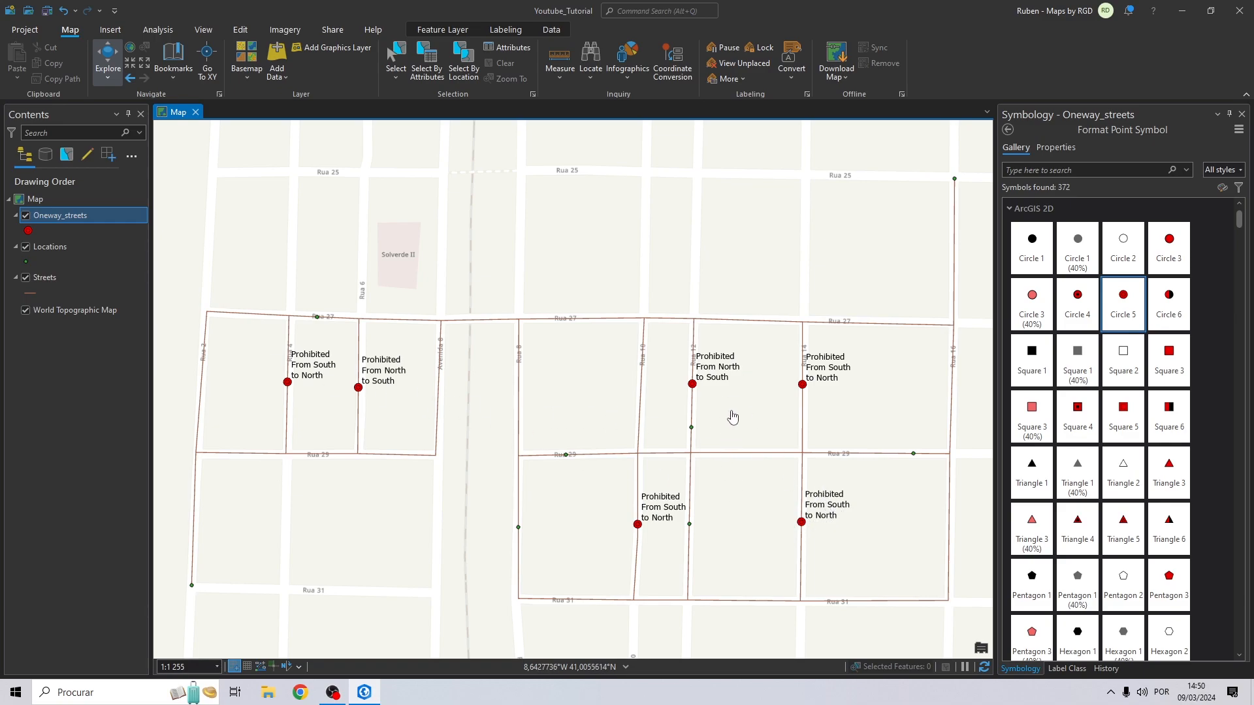
- Open the Locations attribute table, select the Start, Finish and first Stop records to locate them on the map, and clear the selection
right_click(48, 246)
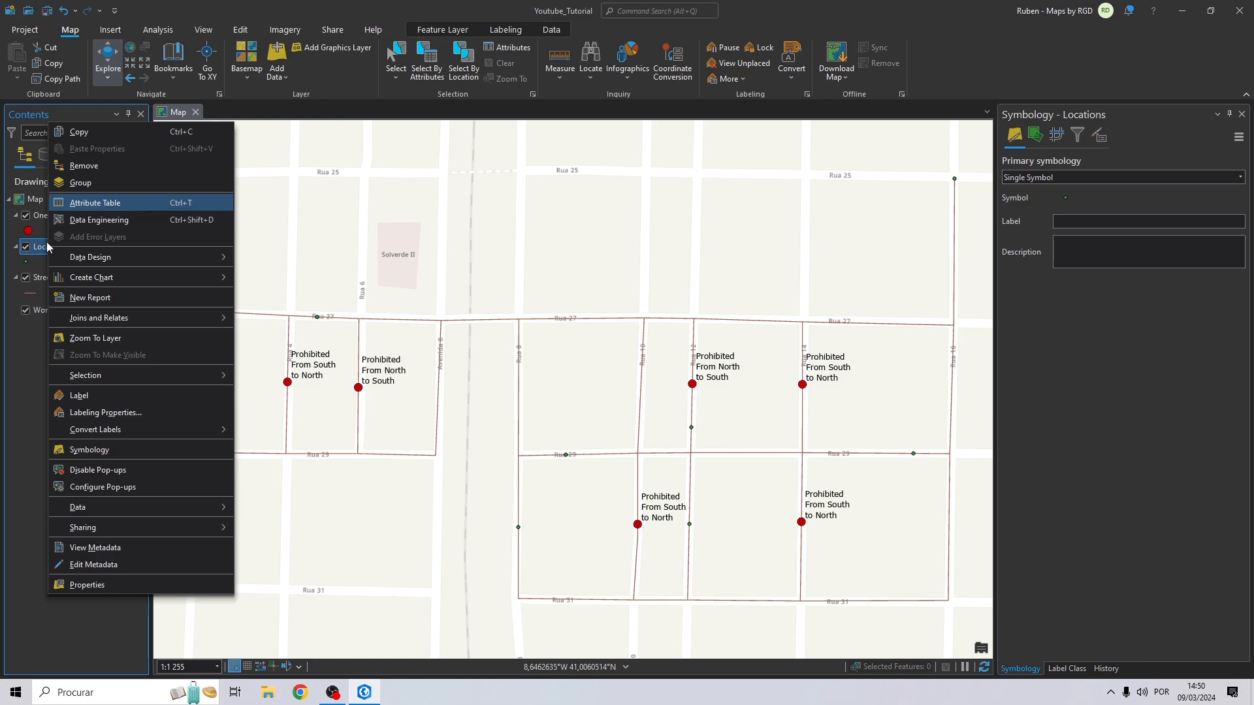
click(81, 204)
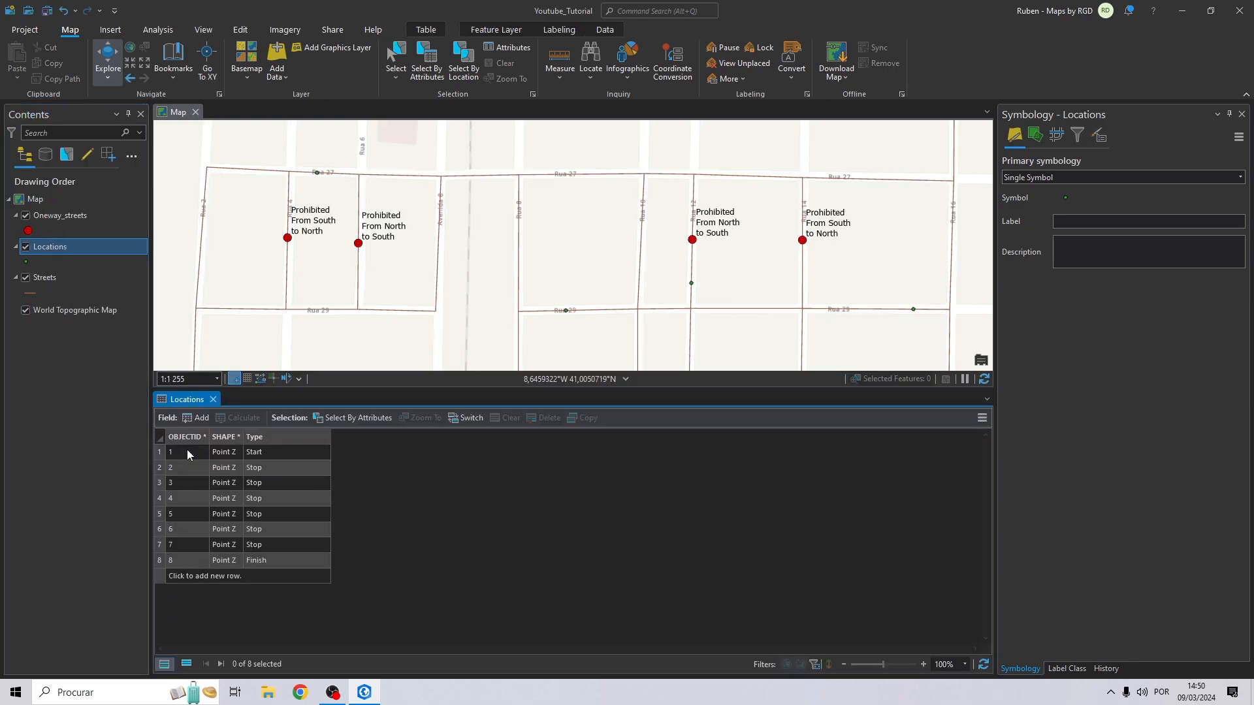
scroll(294, 338, down, 2)
drag(295, 336, 302, 254)
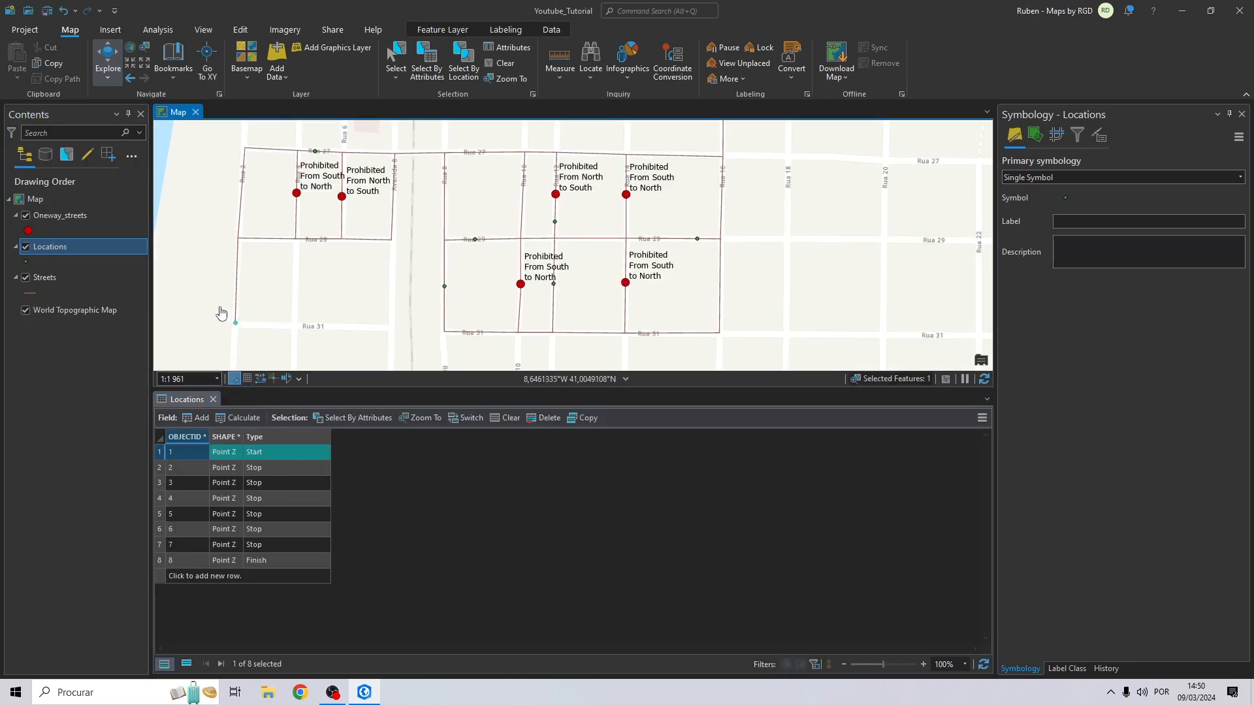
double_click(157, 560)
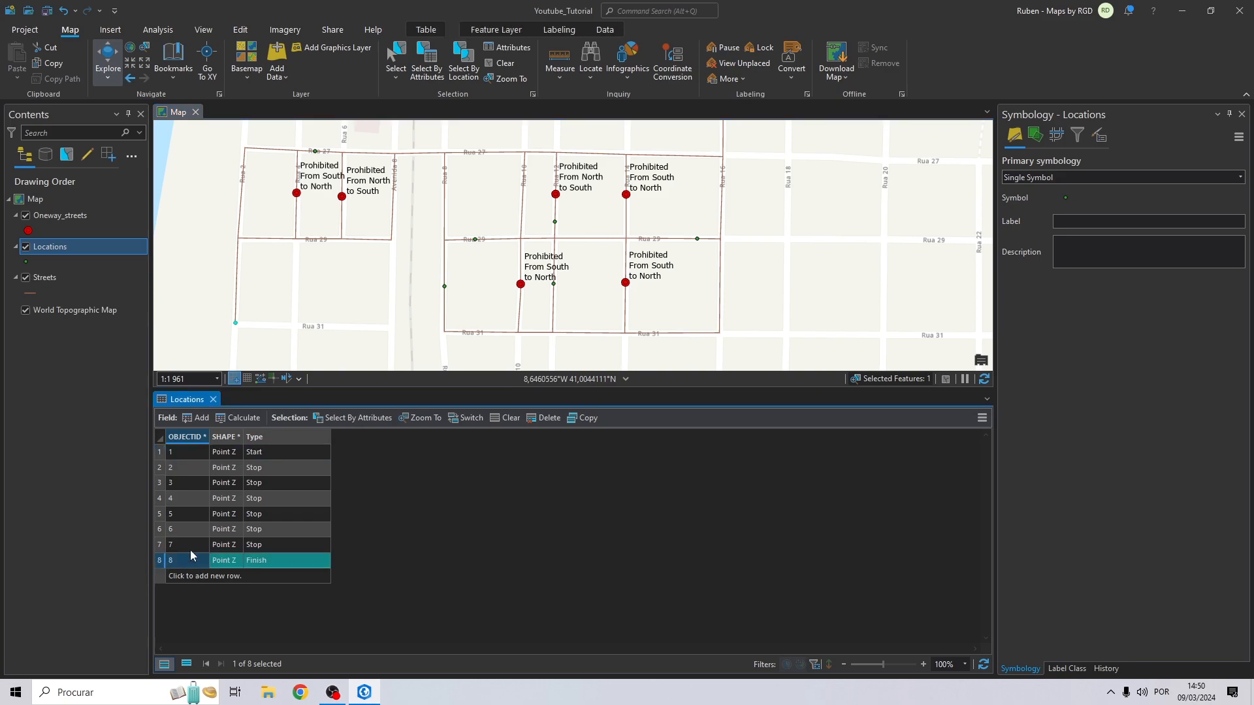
drag(621, 230, 696, 111)
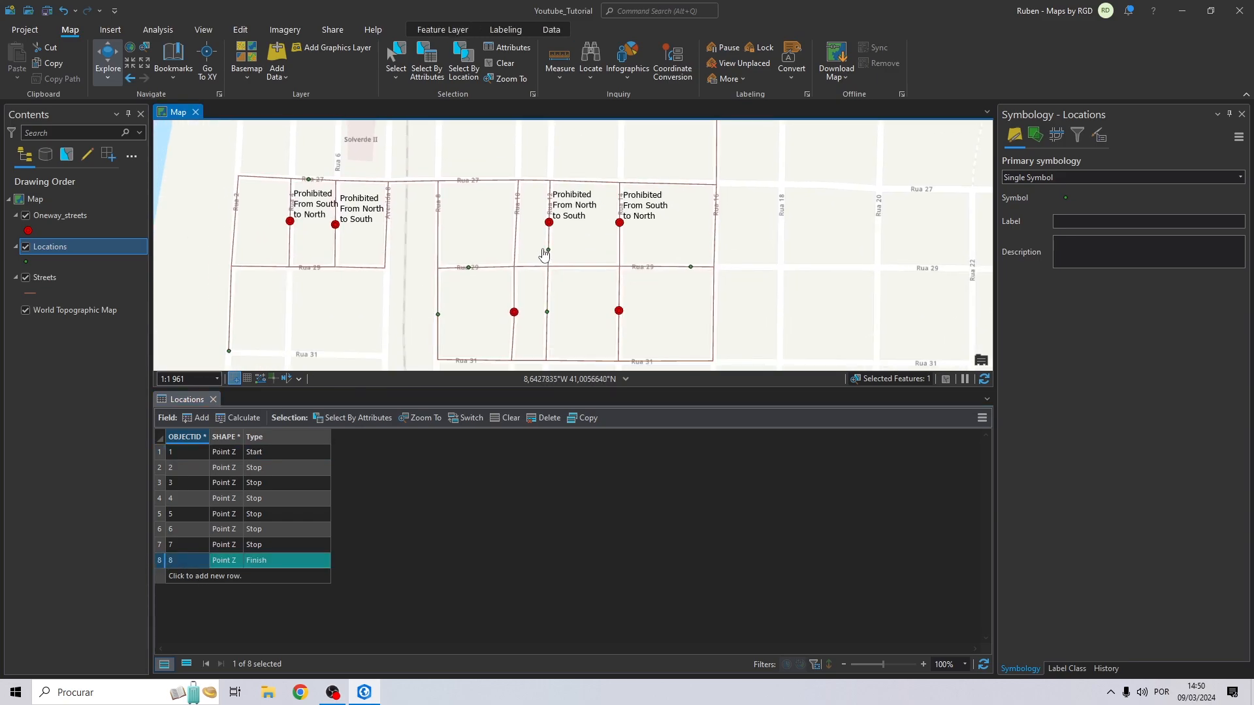
mouse_move(158, 468)
mouse_down()
mouse_move(155, 546)
mouse_move(158, 469)
mouse_up()
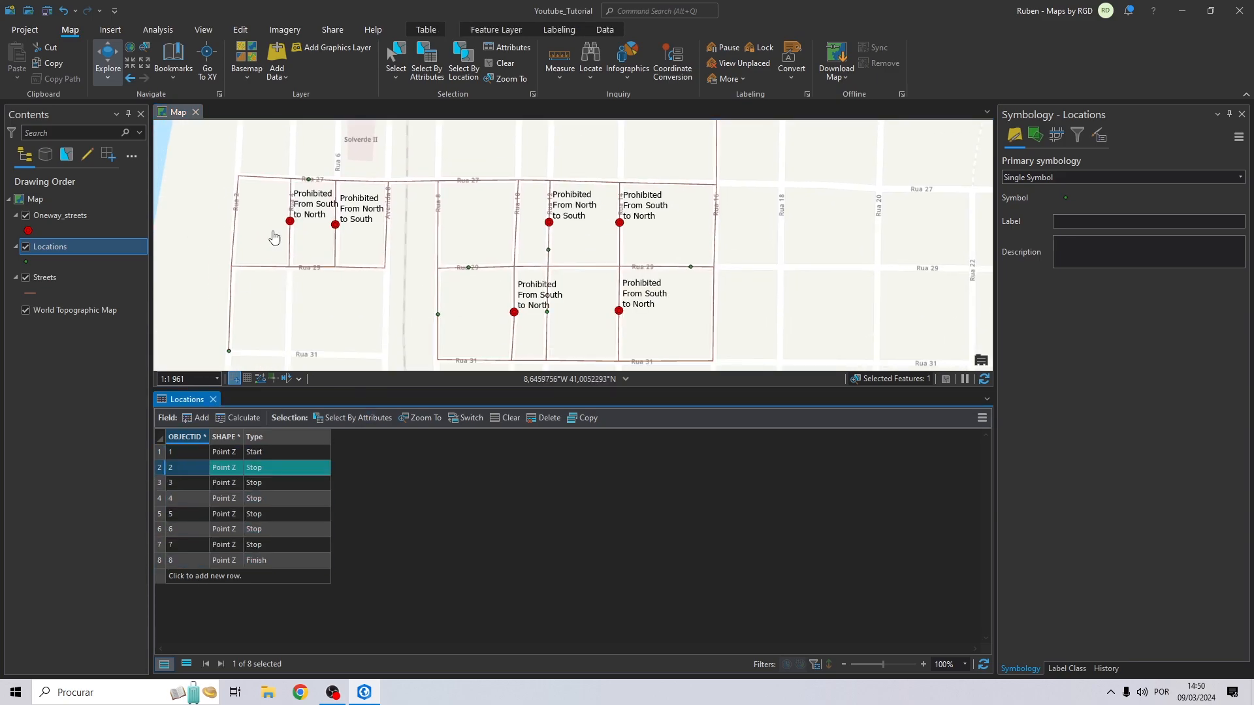
click(501, 63)
- Symbolize the Locations layer with Unique Values on the Type field, adding all values and removing the <all other values> class
right_click(90, 257)
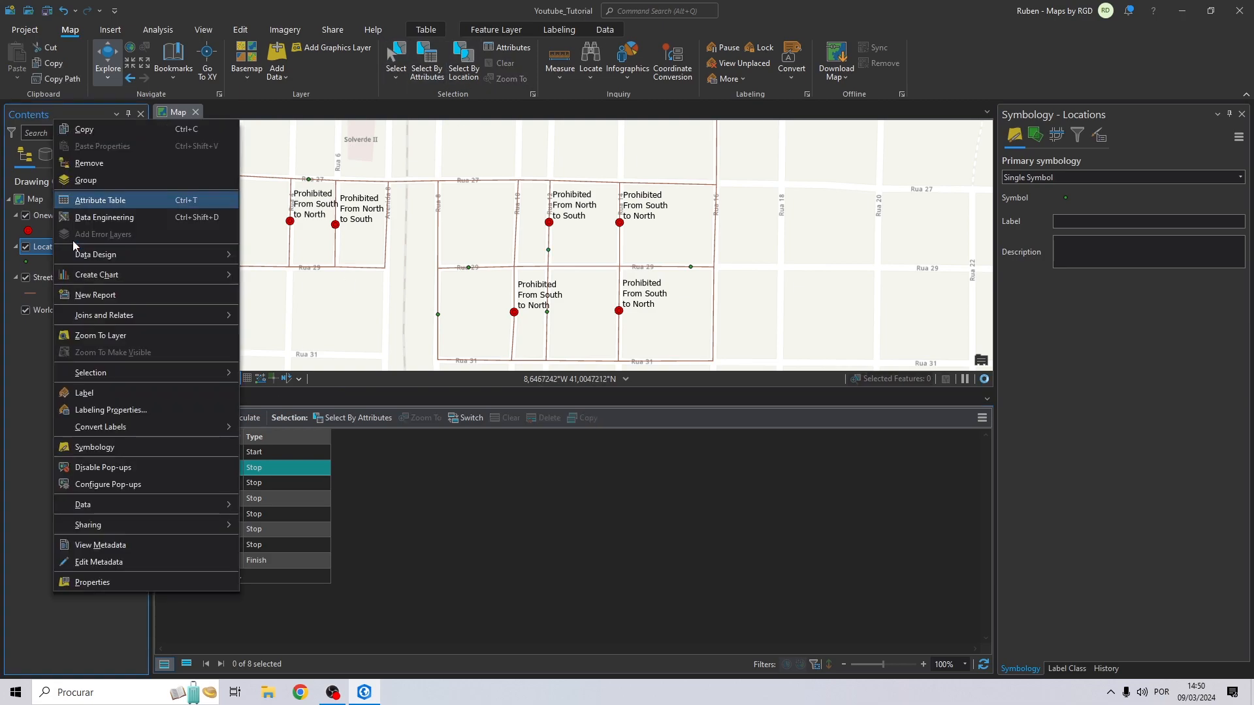
click(93, 450)
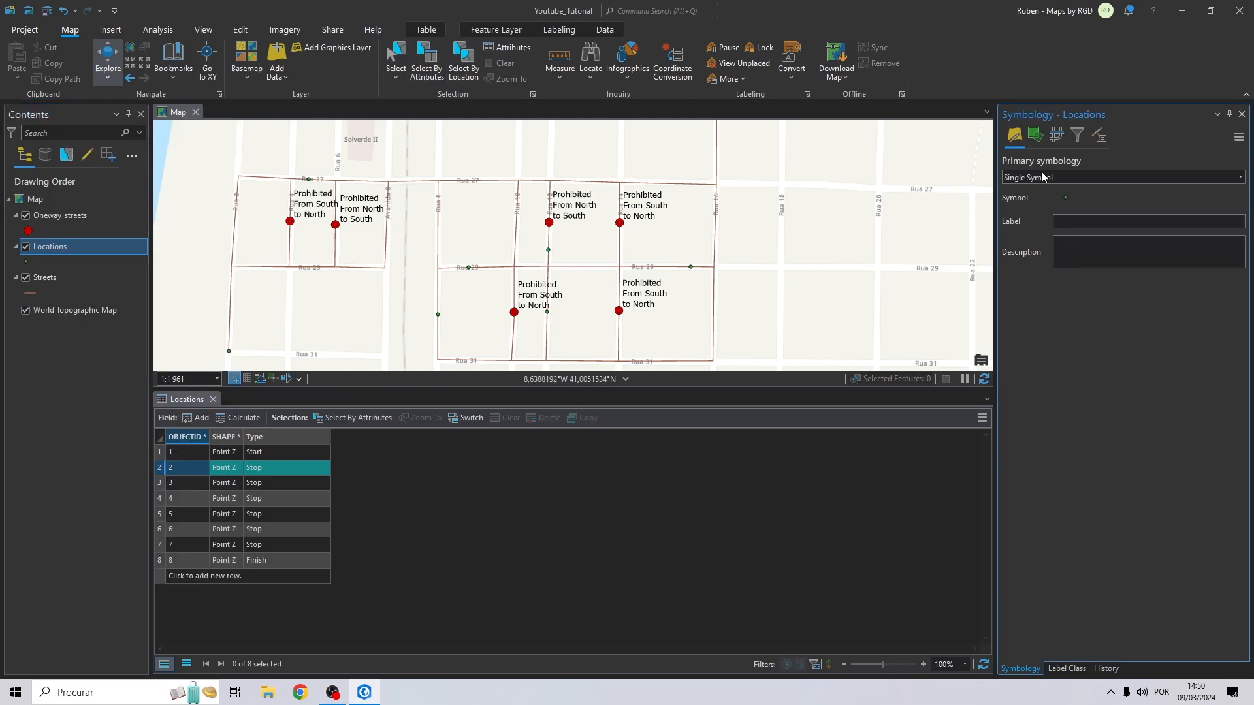
click(1043, 179)
click(1023, 256)
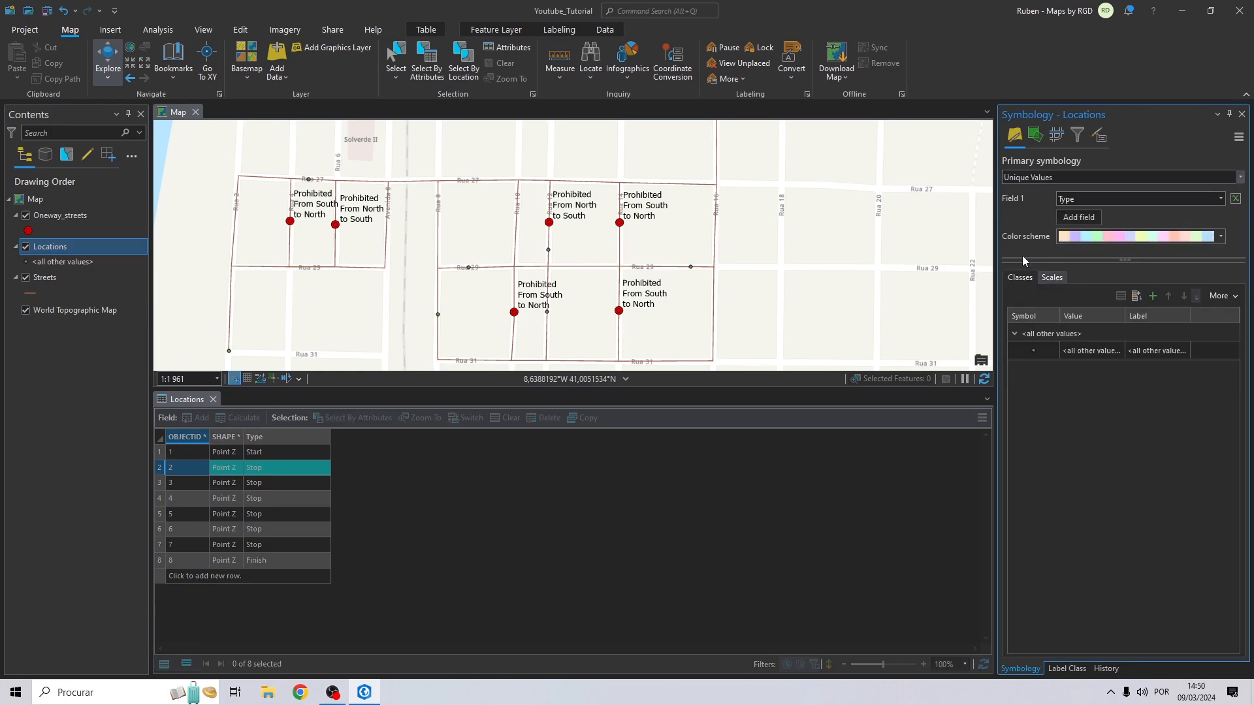
click(1085, 198)
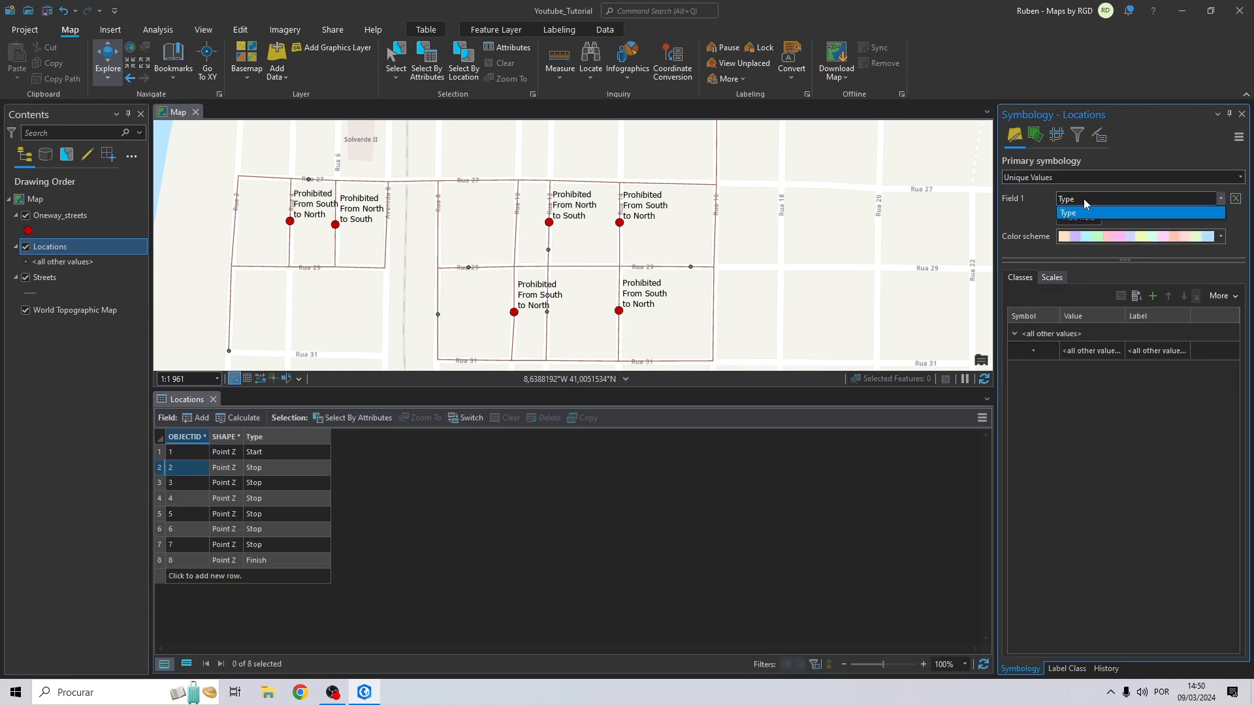
click(1084, 210)
click(1136, 296)
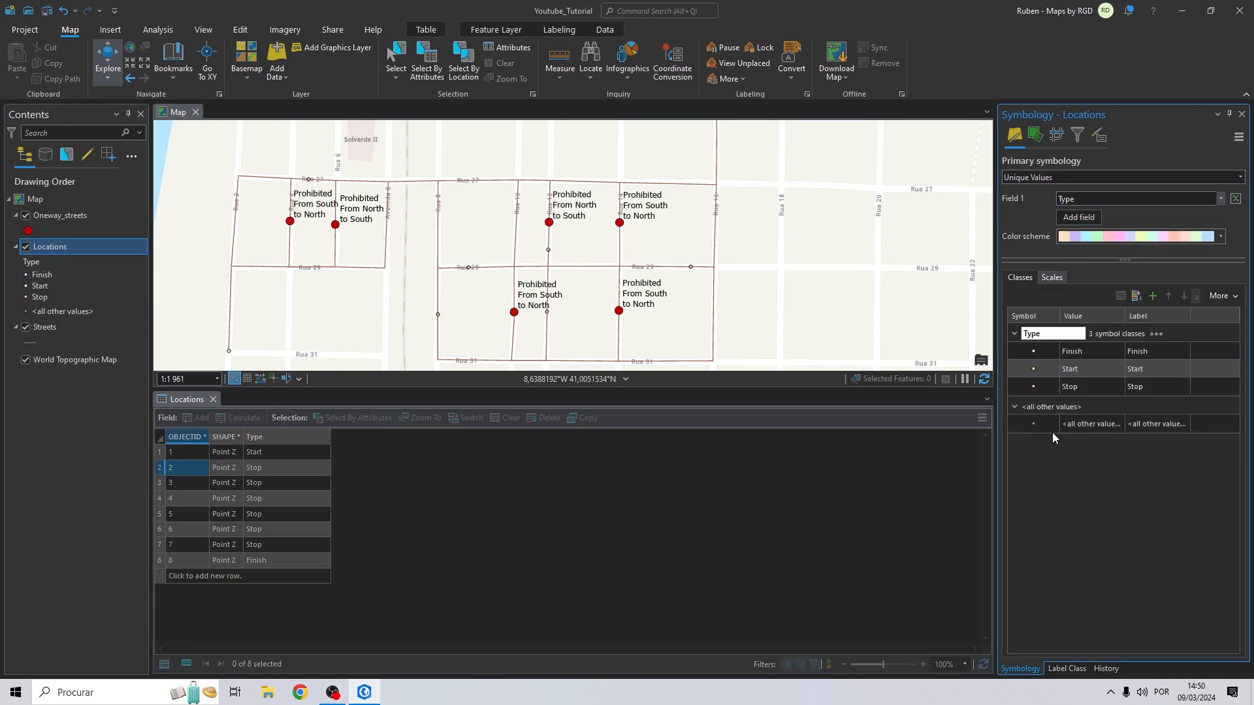
right_click(1069, 423)
click(1103, 570)
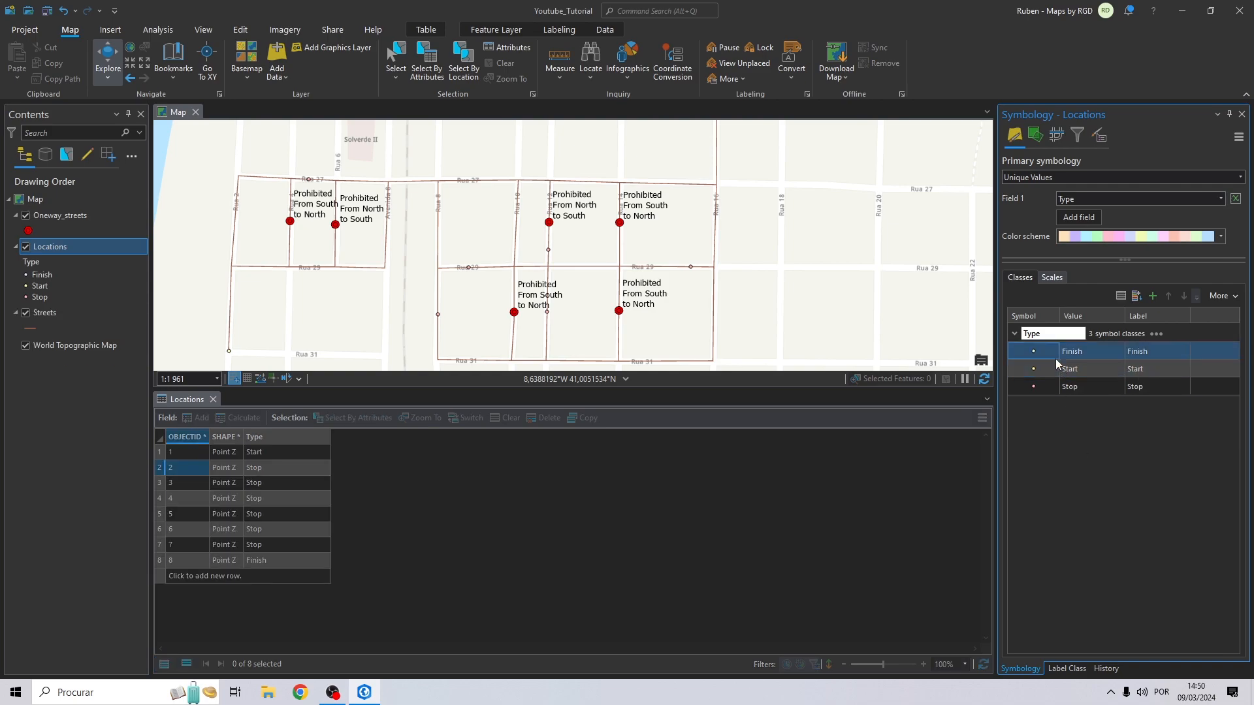
- Assign the red Hexagon 3 symbol to the Finish class of the Locations layer
click(1033, 351)
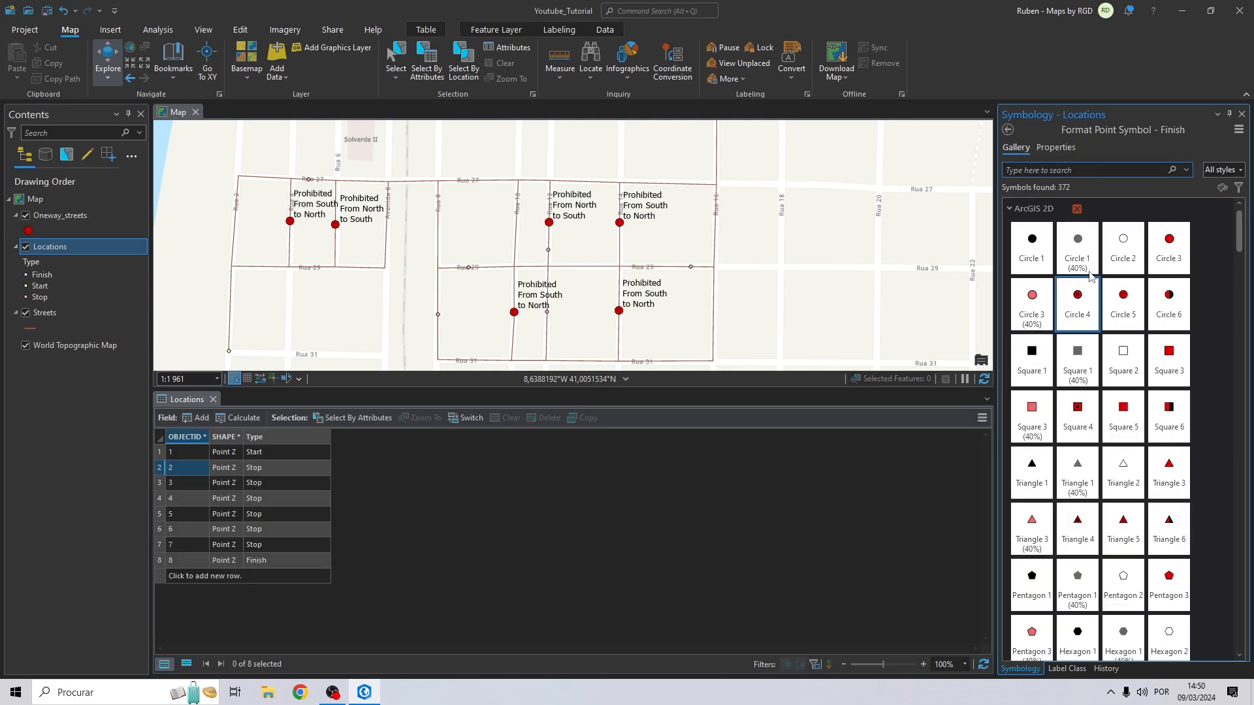
scroll(1058, 300, down, 1)
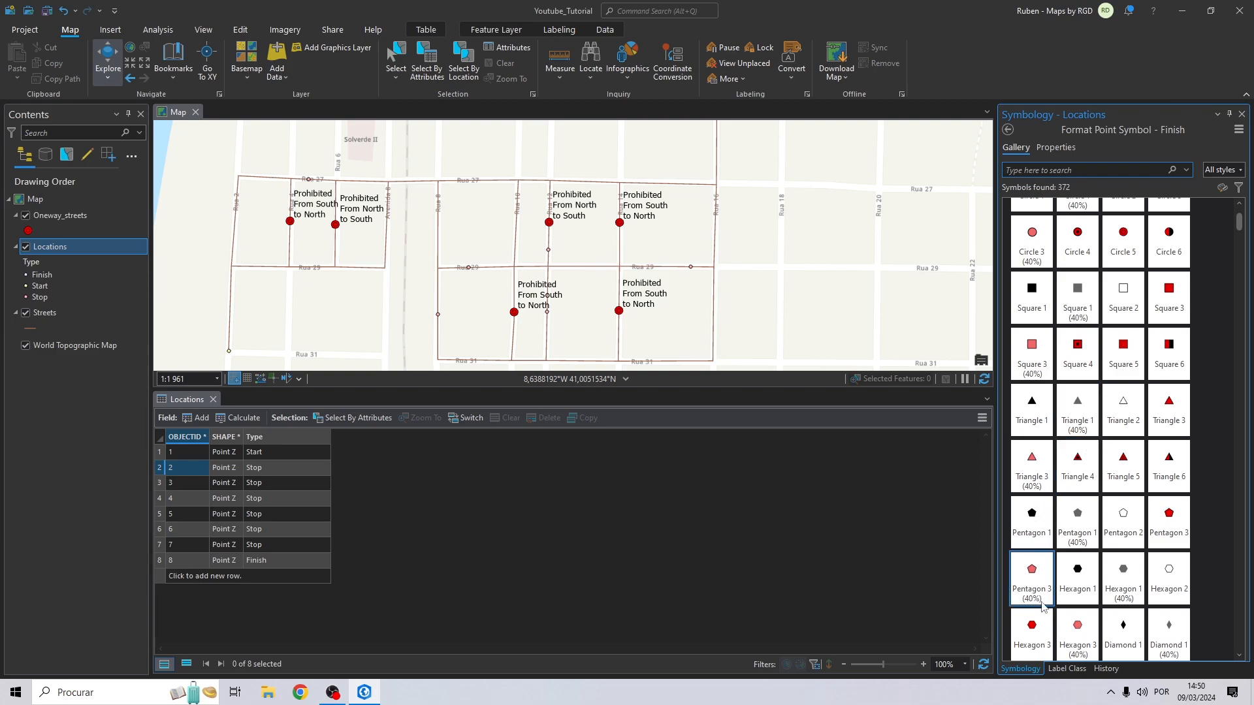
scroll(1091, 627, down, 5)
scroll(1091, 516, down, 1)
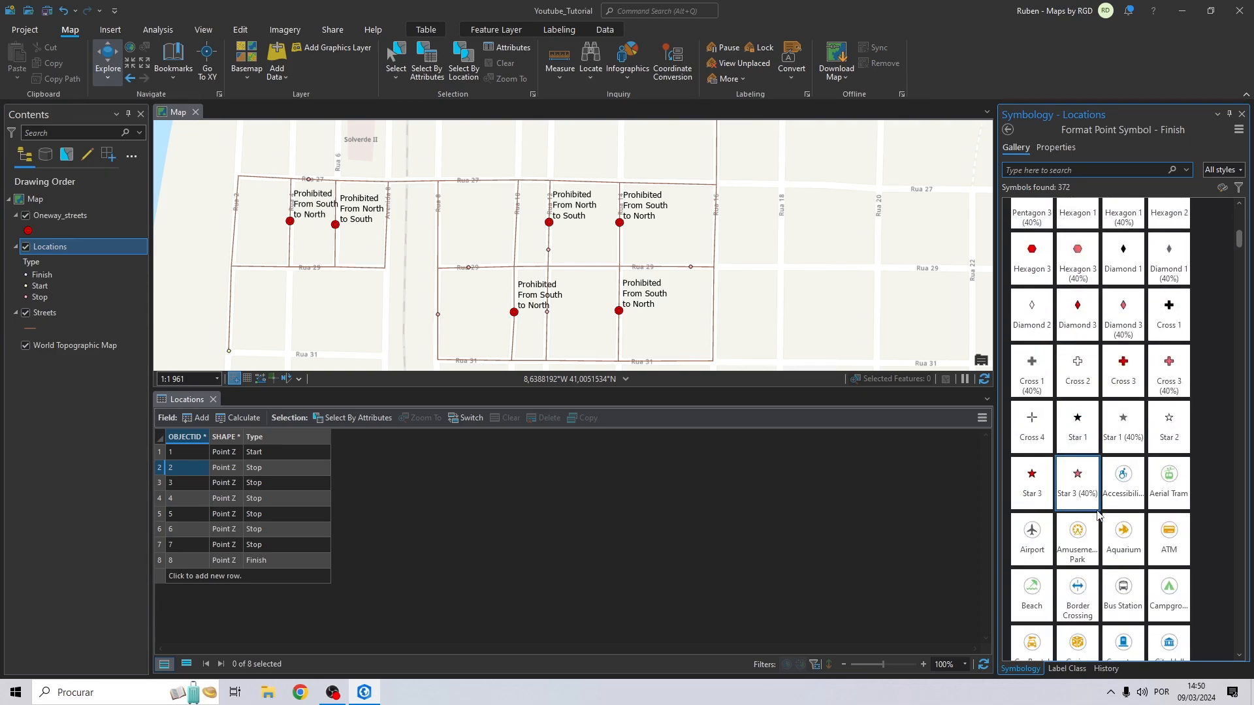
scroll(1060, 431, up, 3)
click(1032, 411)
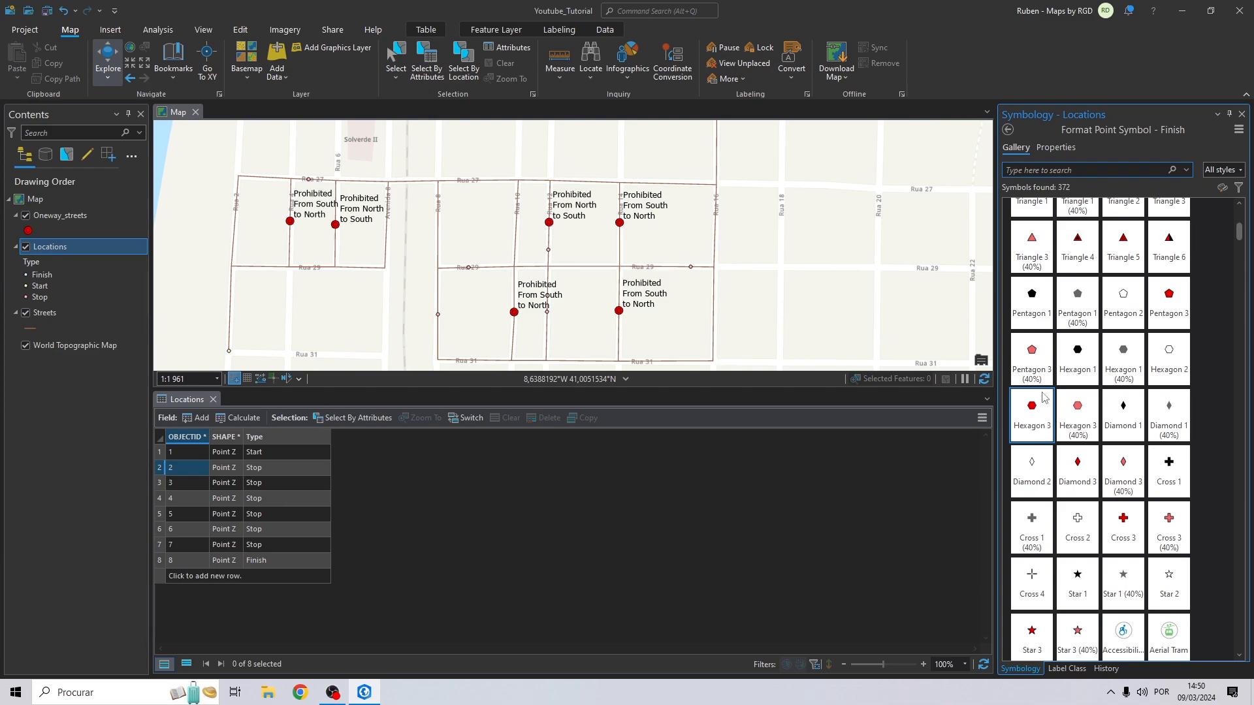
click(1007, 130)
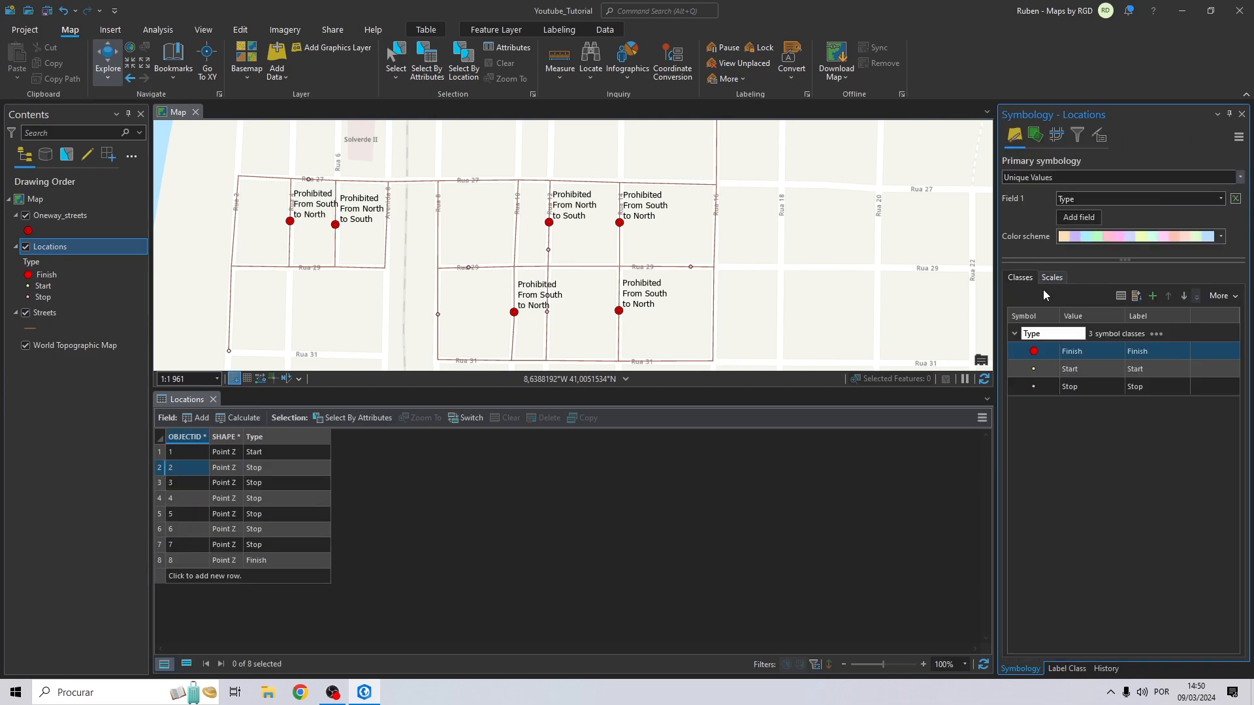
- Assign the Hexagon 3 symbol to the Locations layer's Start class and apply a bright green fill color
click(1033, 369)
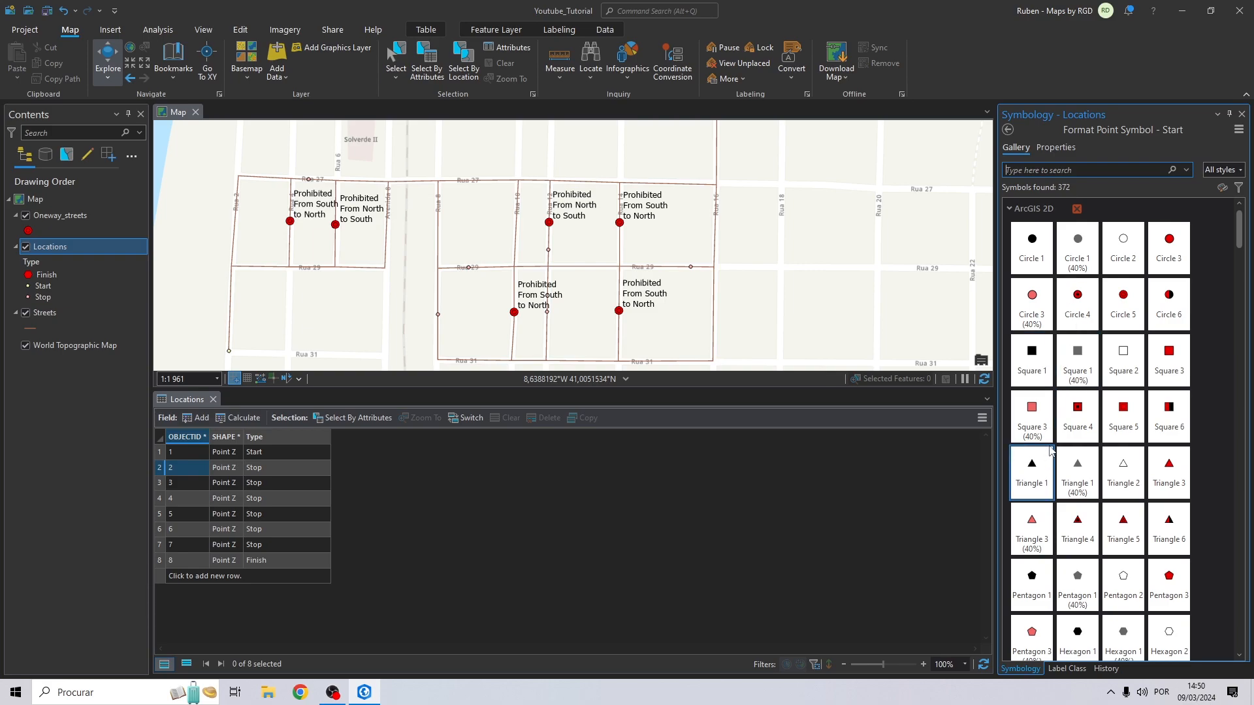
scroll(1048, 450, down, 2)
click(1032, 624)
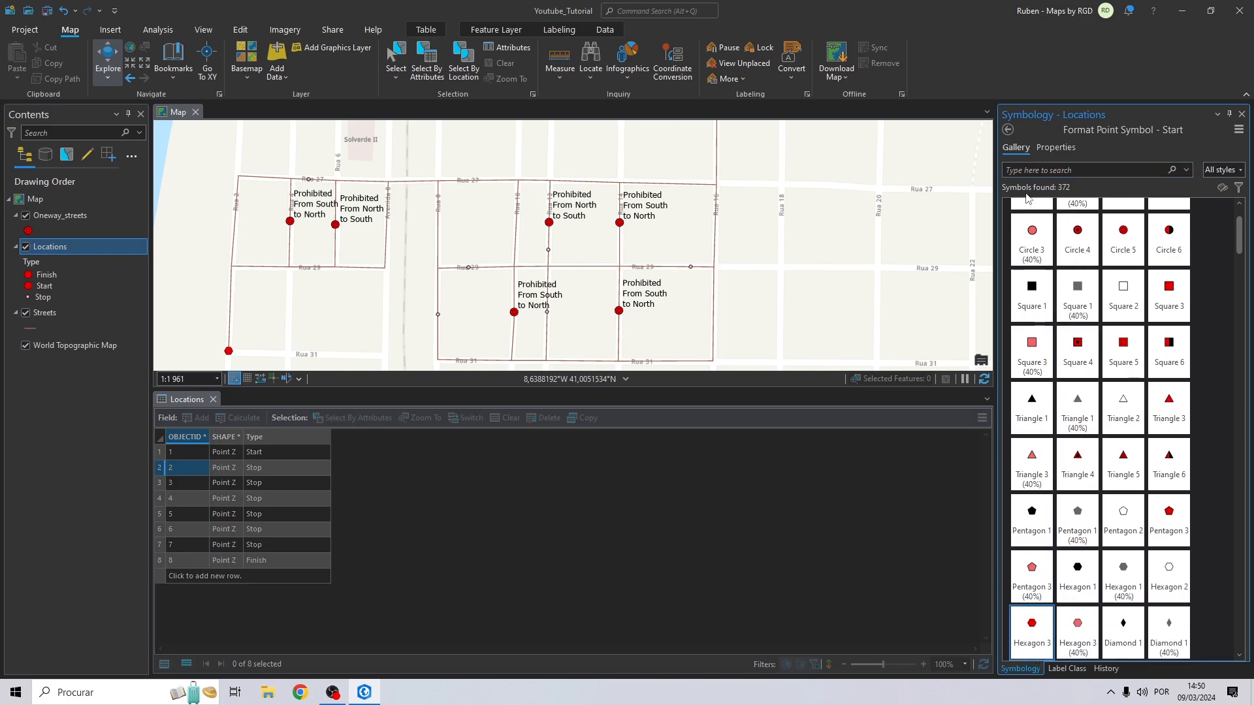
click(1053, 148)
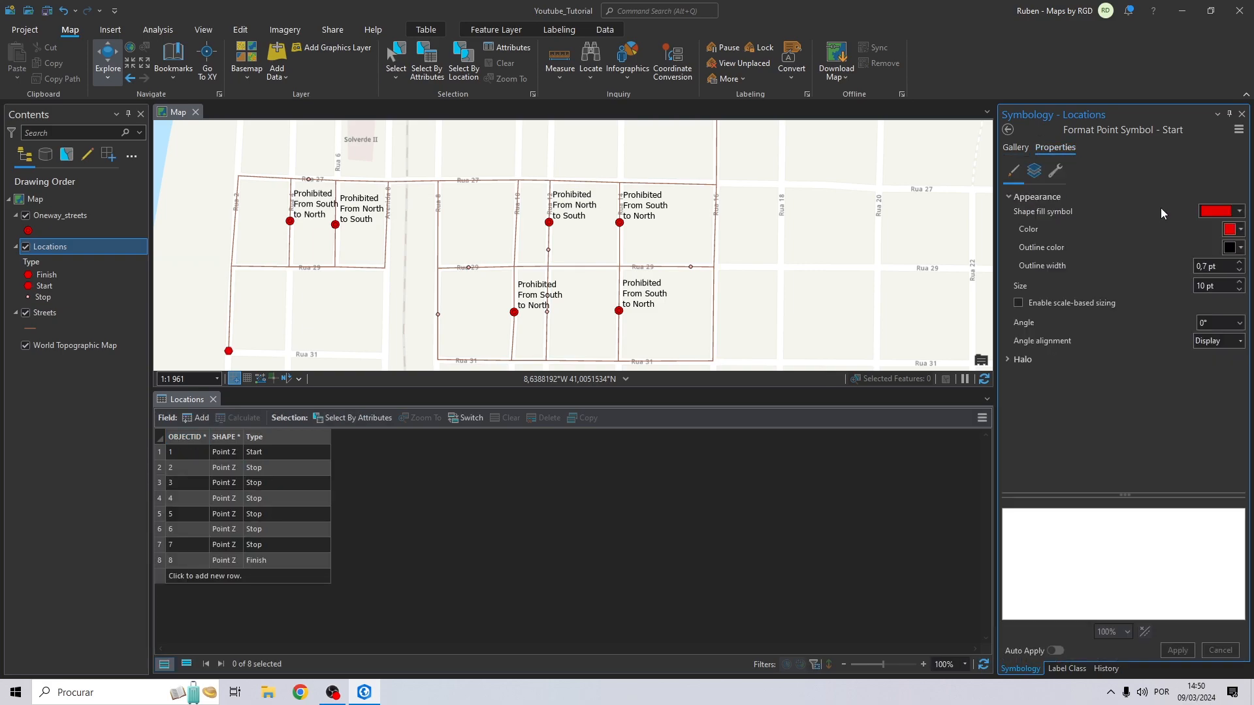
click(1232, 237)
click(1166, 312)
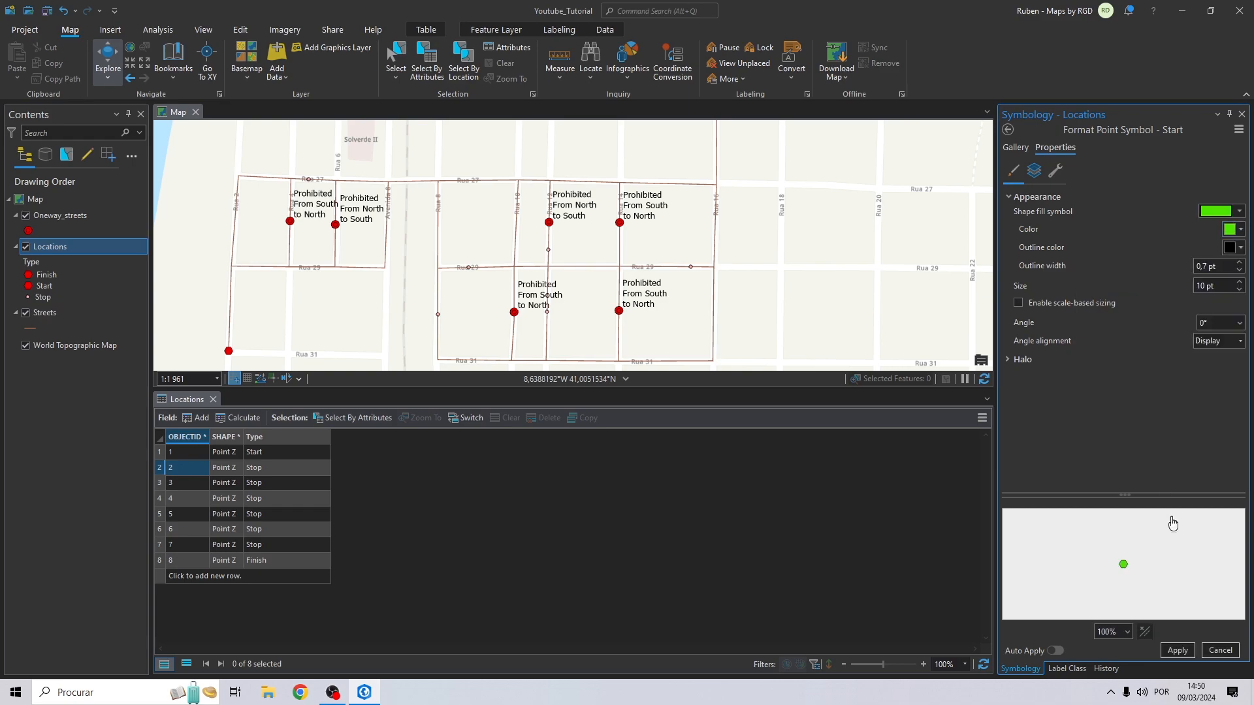
click(1180, 651)
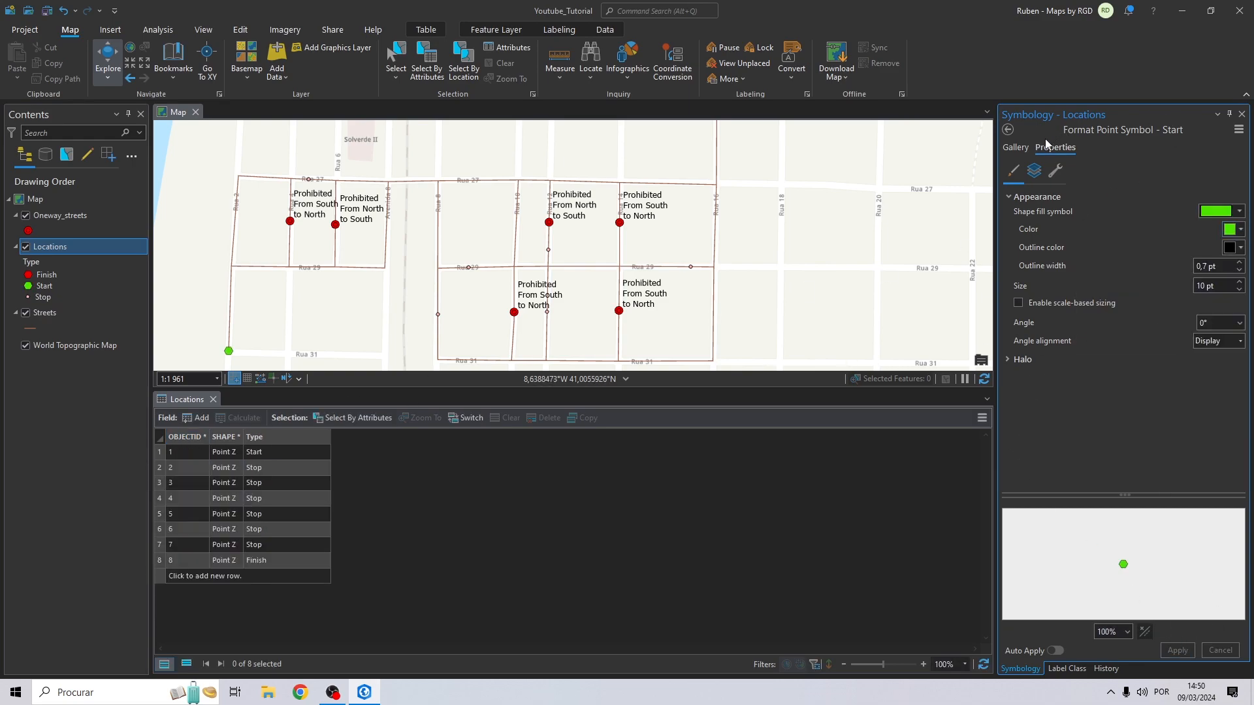
click(1009, 130)
- Set the Stop class symbol of the Locations layer to size 6 pt with a blue fill and apply it
click(1037, 387)
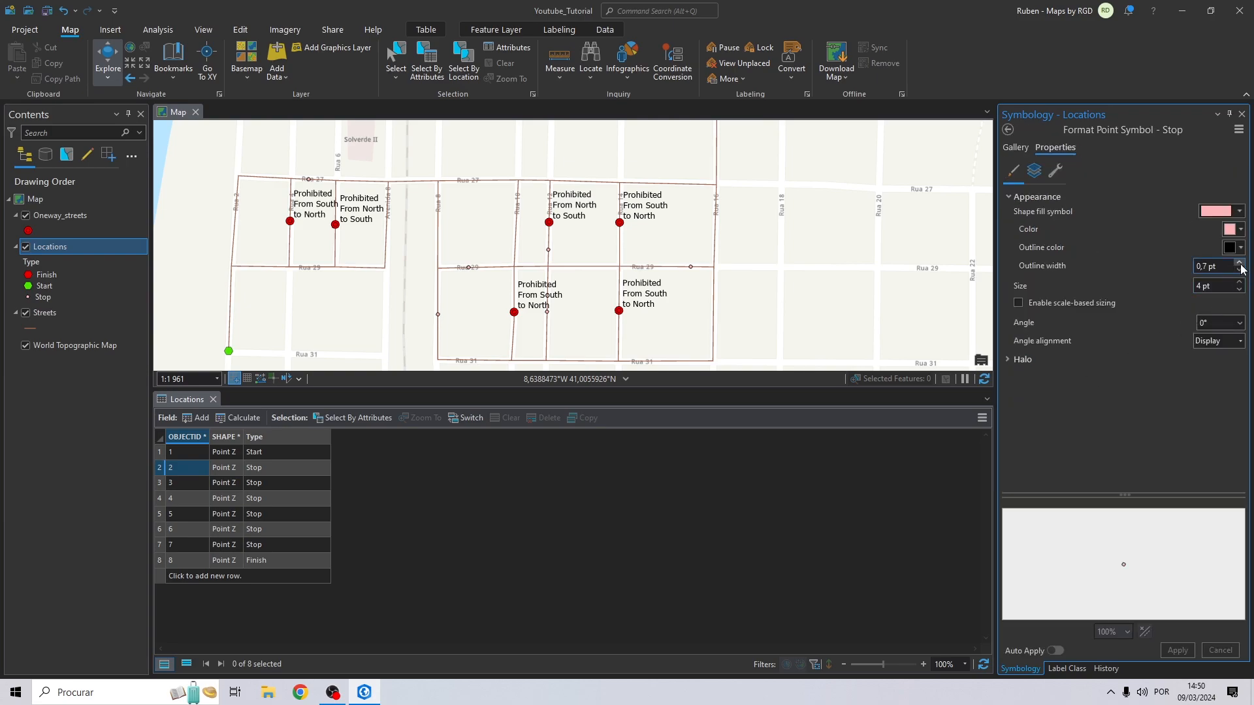
click(1241, 282)
click(1240, 229)
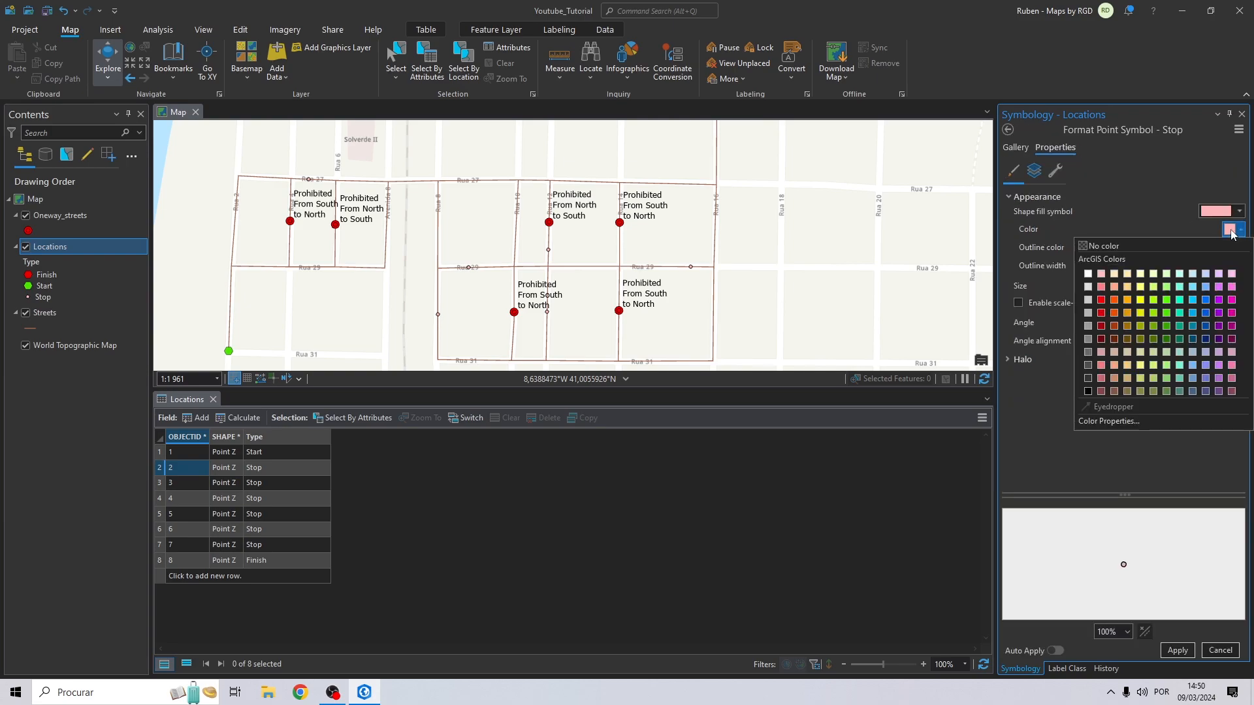
click(1209, 300)
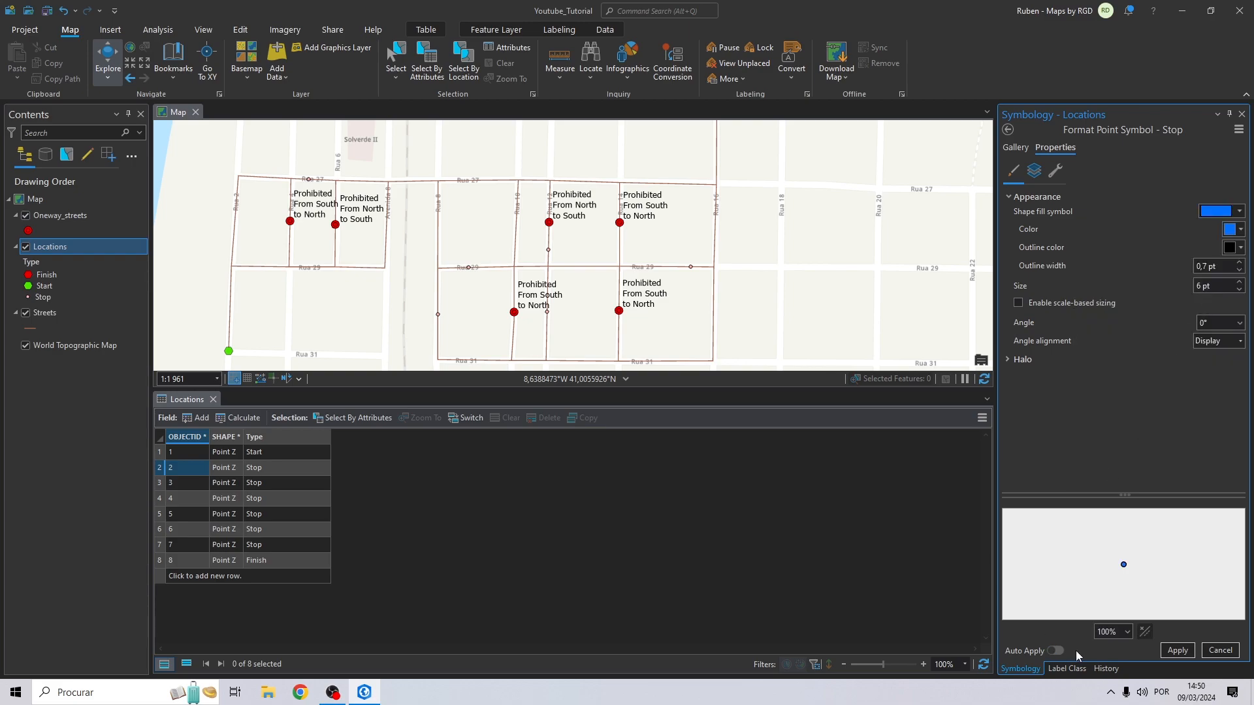
click(1176, 649)
- Change the fill color of the Locations layer's Finish class symbol to yellow and apply it
scroll(522, 274, down, 5)
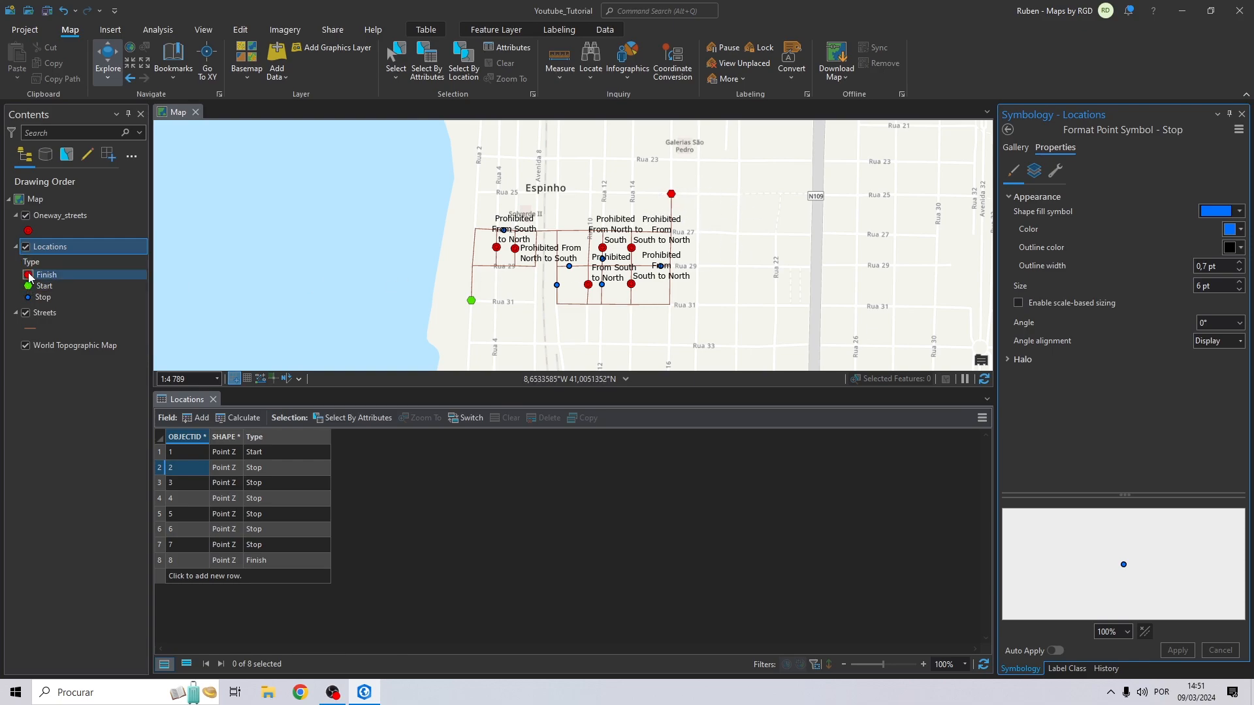
click(28, 275)
click(1230, 230)
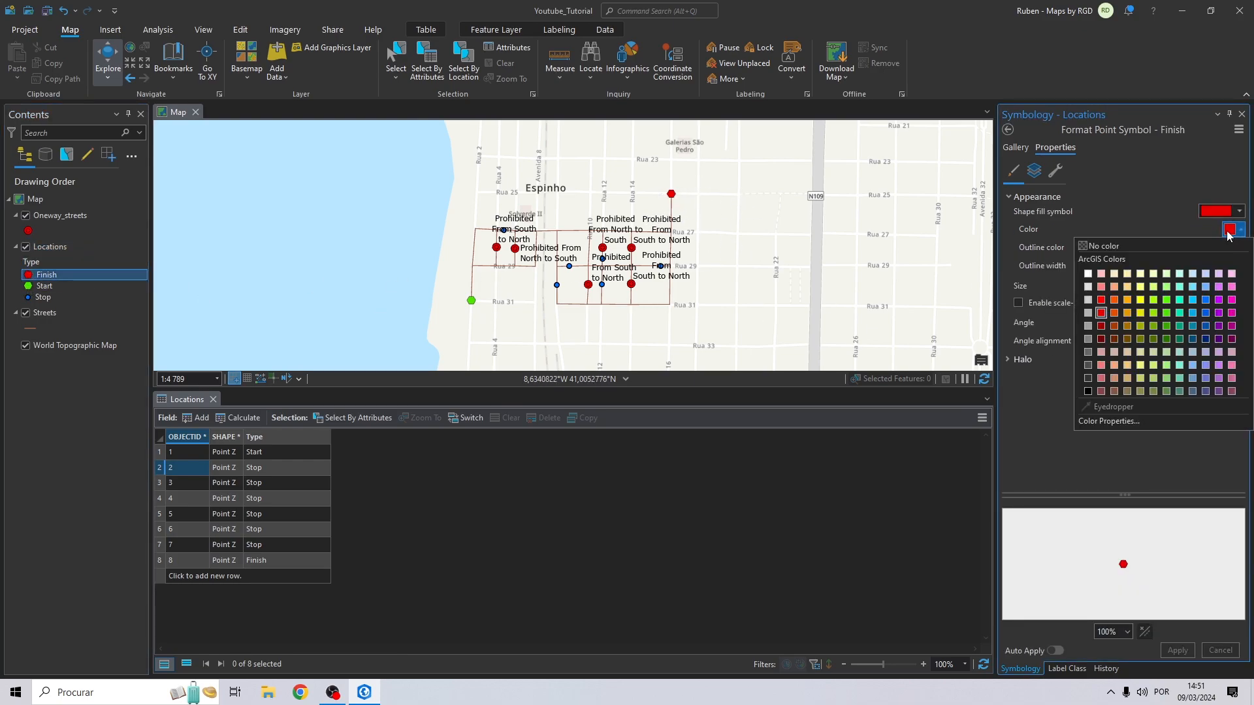
click(1141, 300)
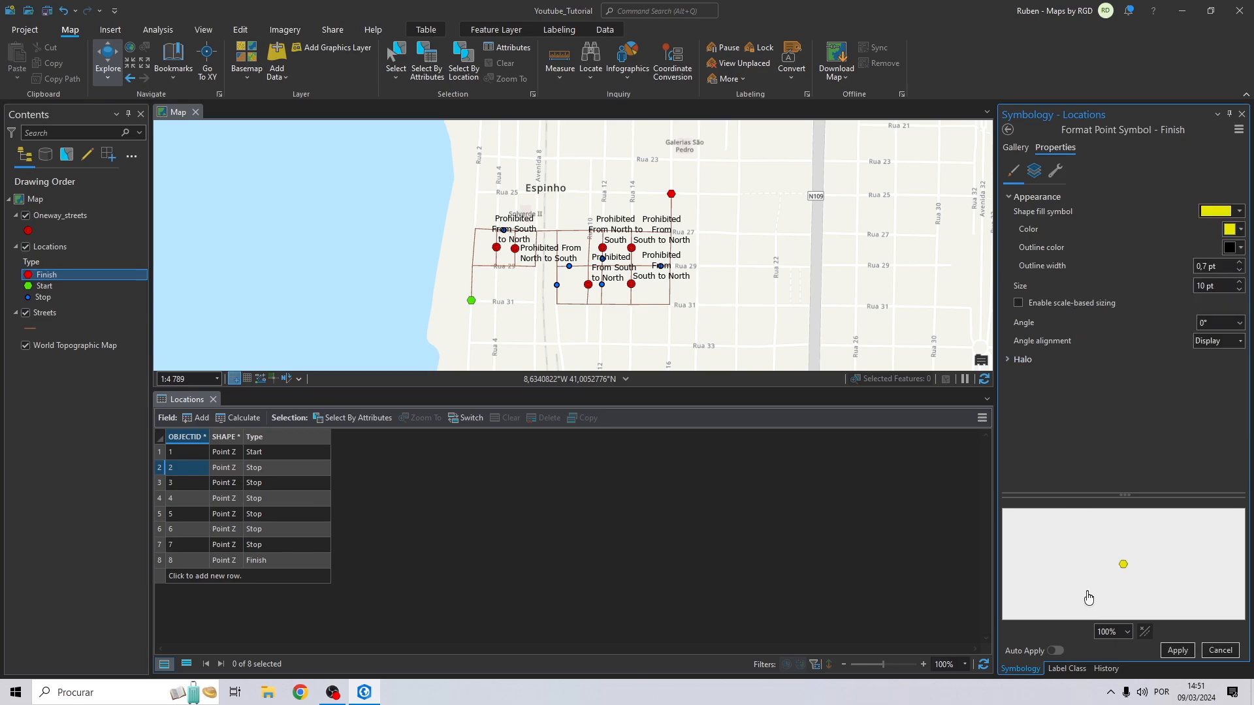
click(1178, 650)
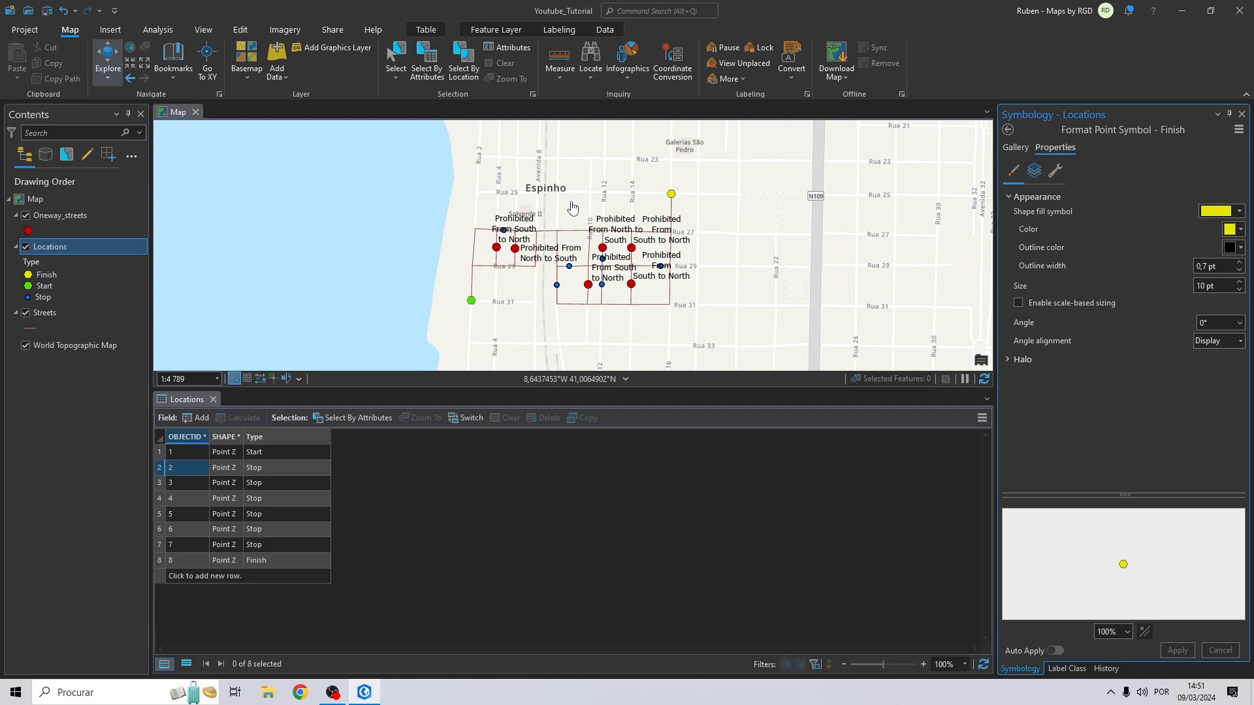
- Close the Locations attribute table and open the Streets one, highlighting its Shape_Length field
click(213, 399)
right_click(68, 311)
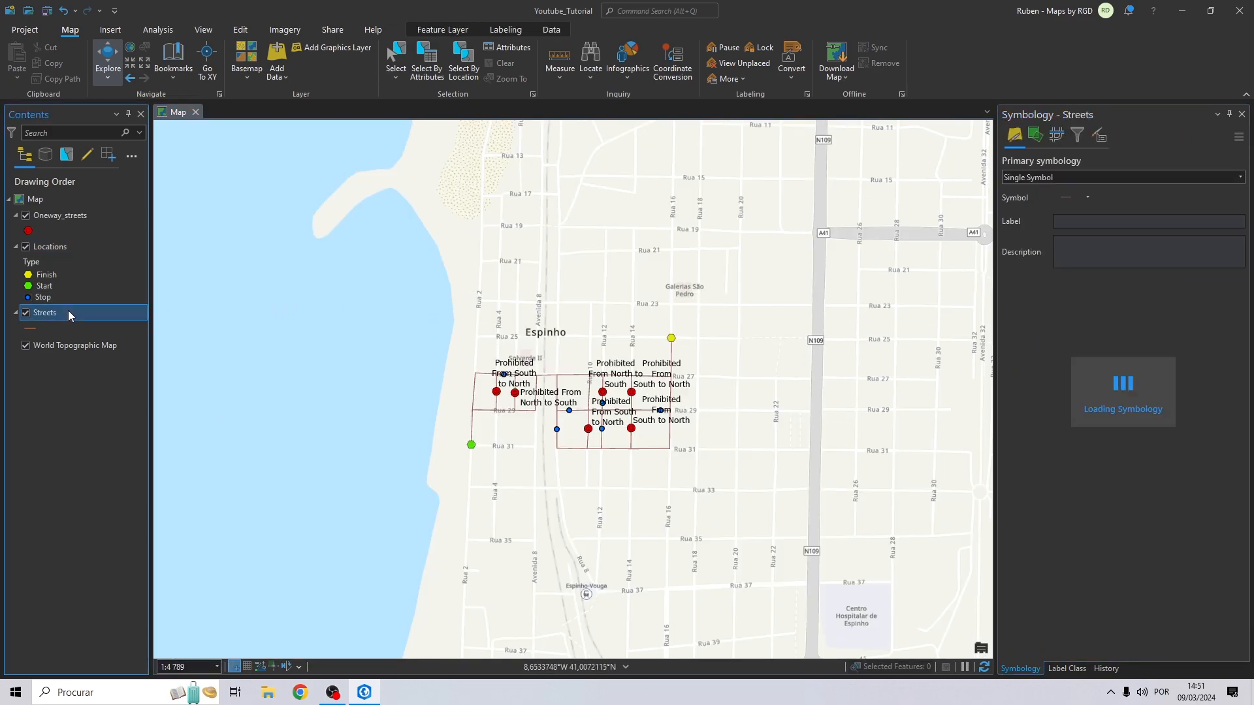
click(182, 281)
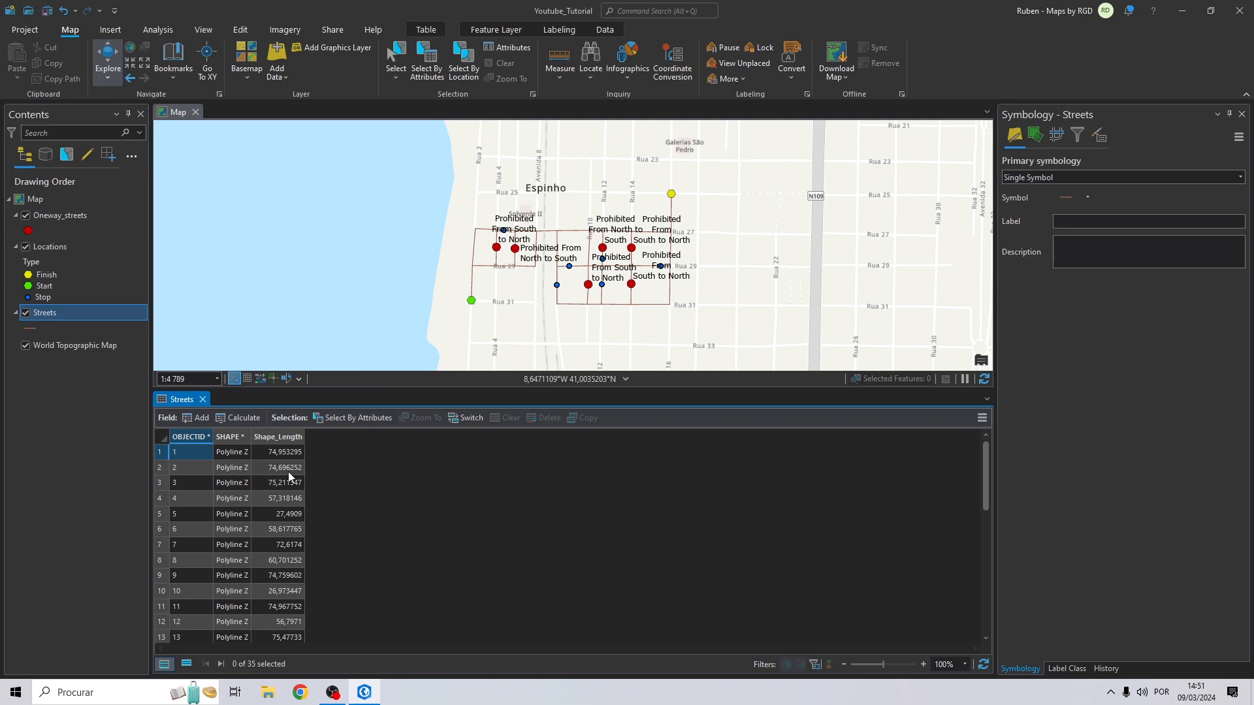
click(284, 438)
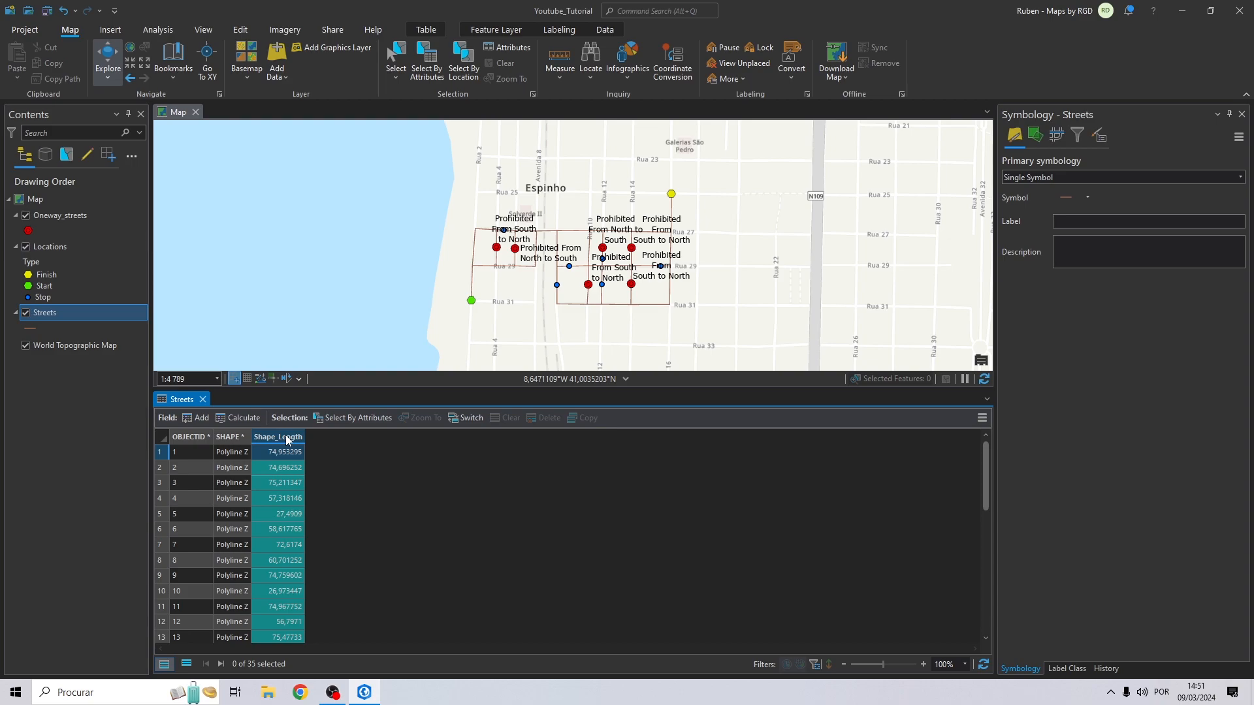
- Add a field named DIR_TRAVEL with data type Text to the Streets layer, save it and close the field design view
click(194, 419)
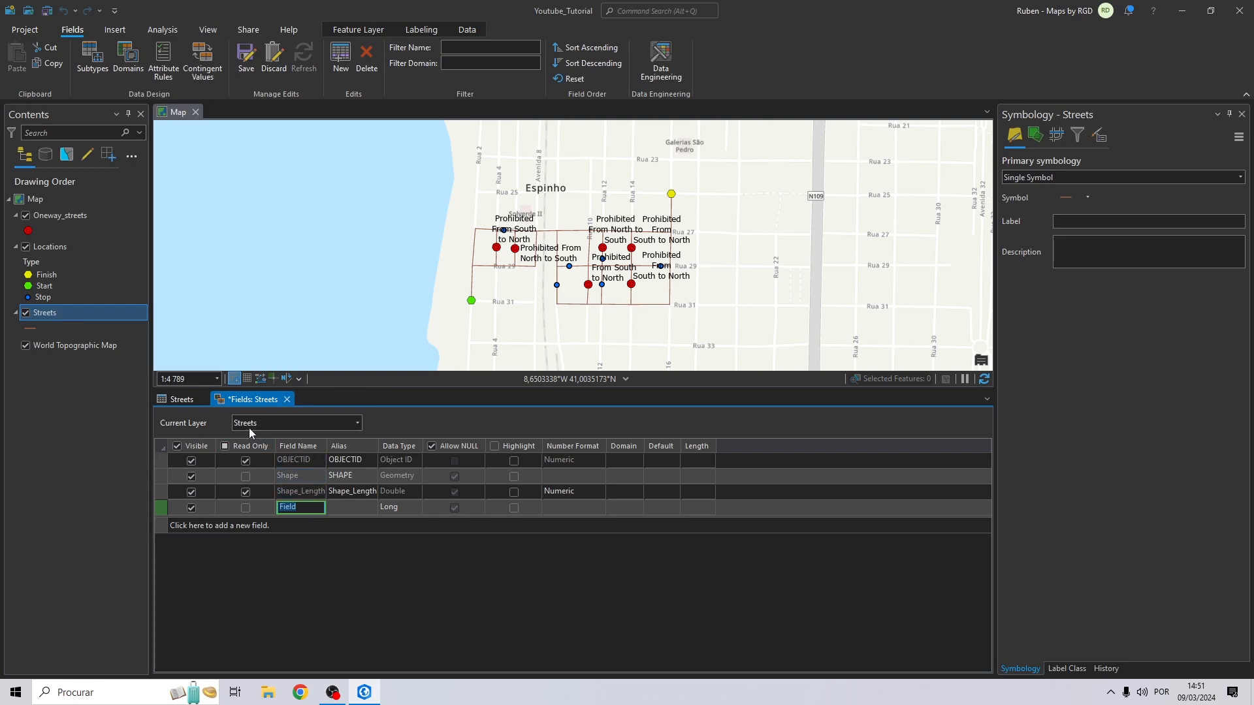
text(DiR_TRAVEL)
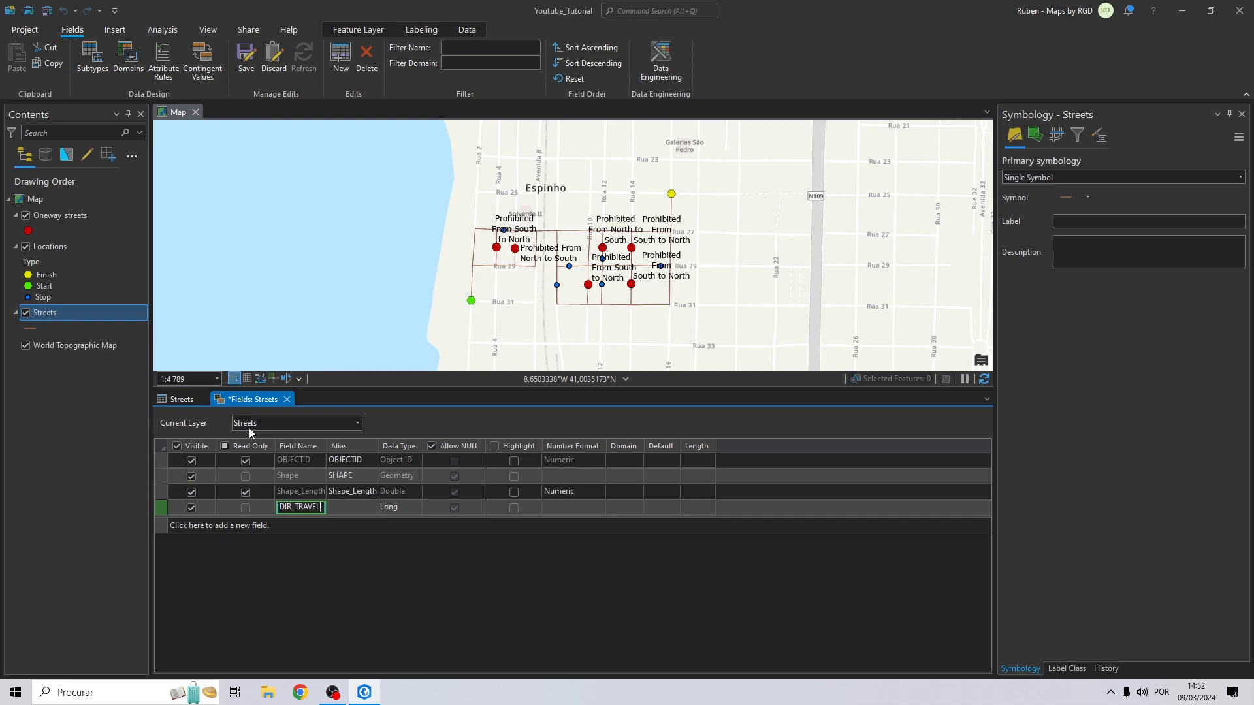
click(337, 508)
click(405, 509)
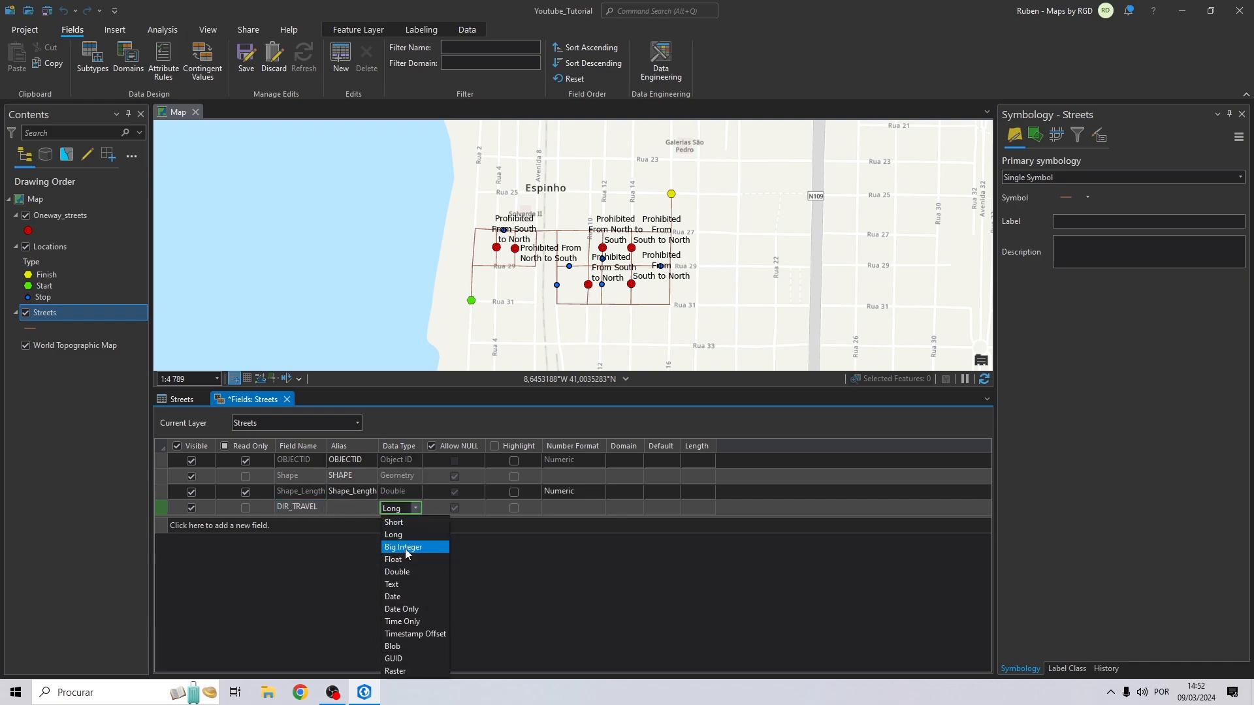
click(395, 584)
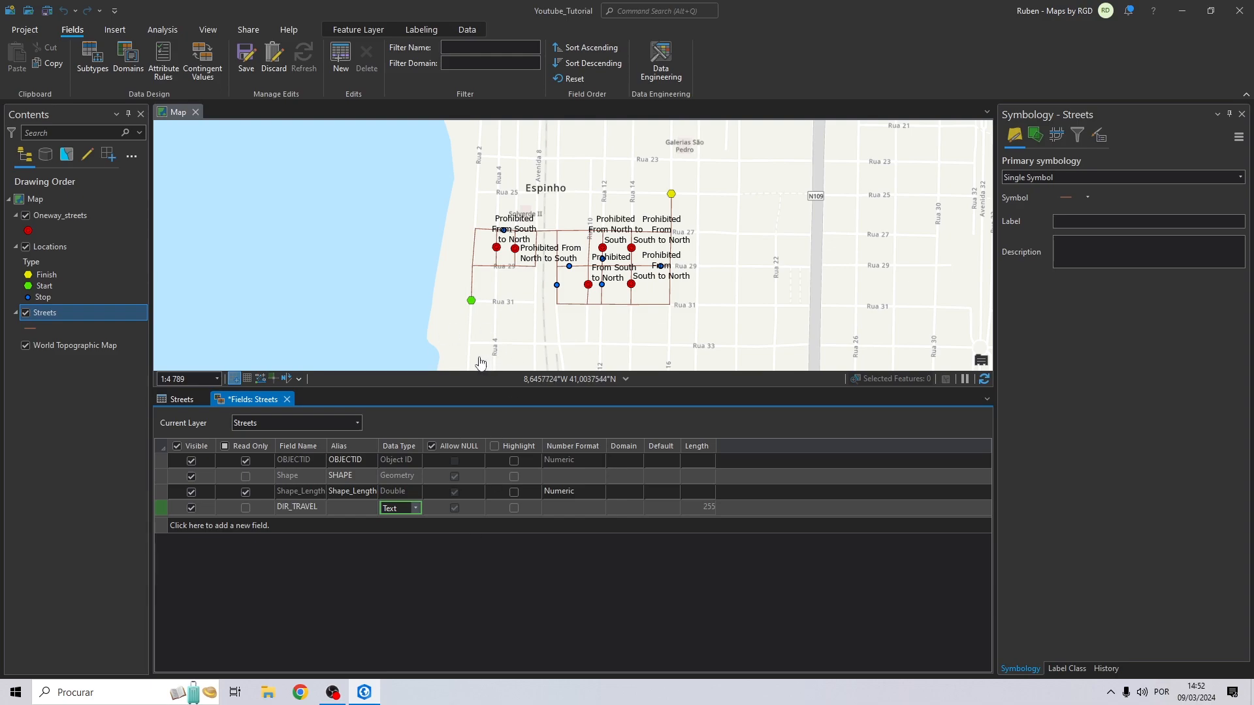
click(247, 58)
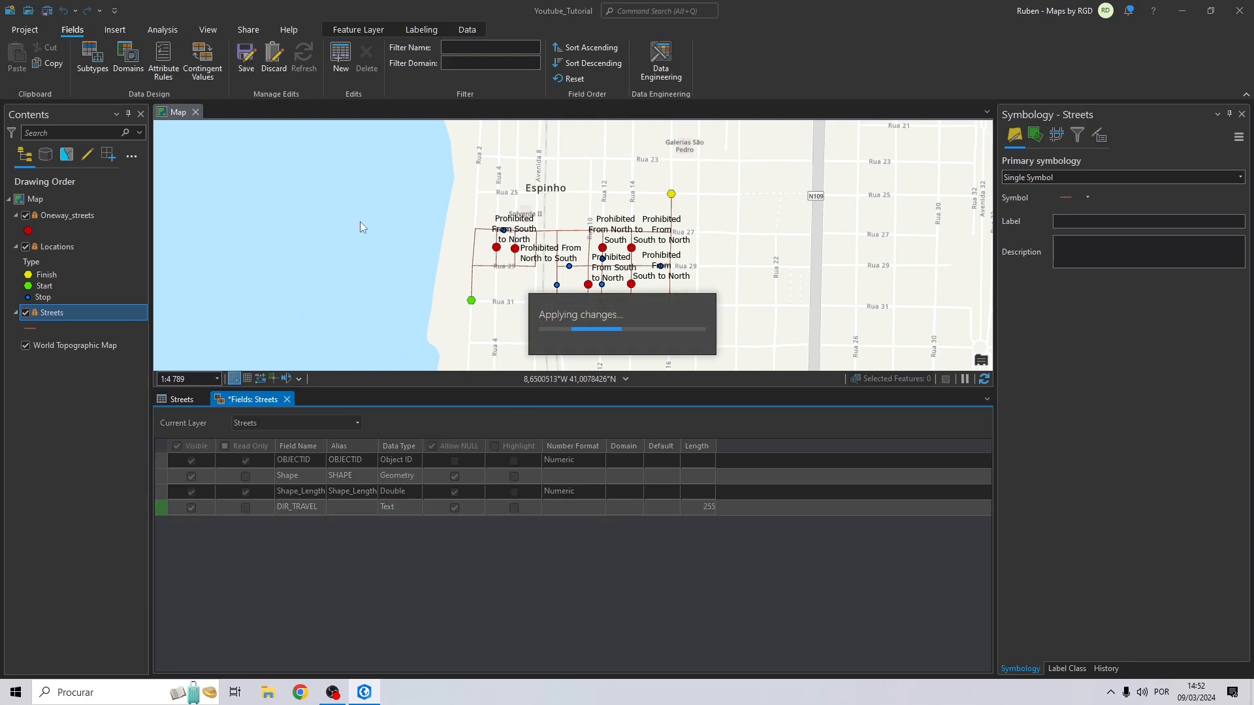
click(283, 399)
- Select the Streets segments without a one-way restriction around the western blocks, from the Start point along Rua 2, Rua 27, Rua 29 and Avenida 8
scroll(491, 281, up, 4)
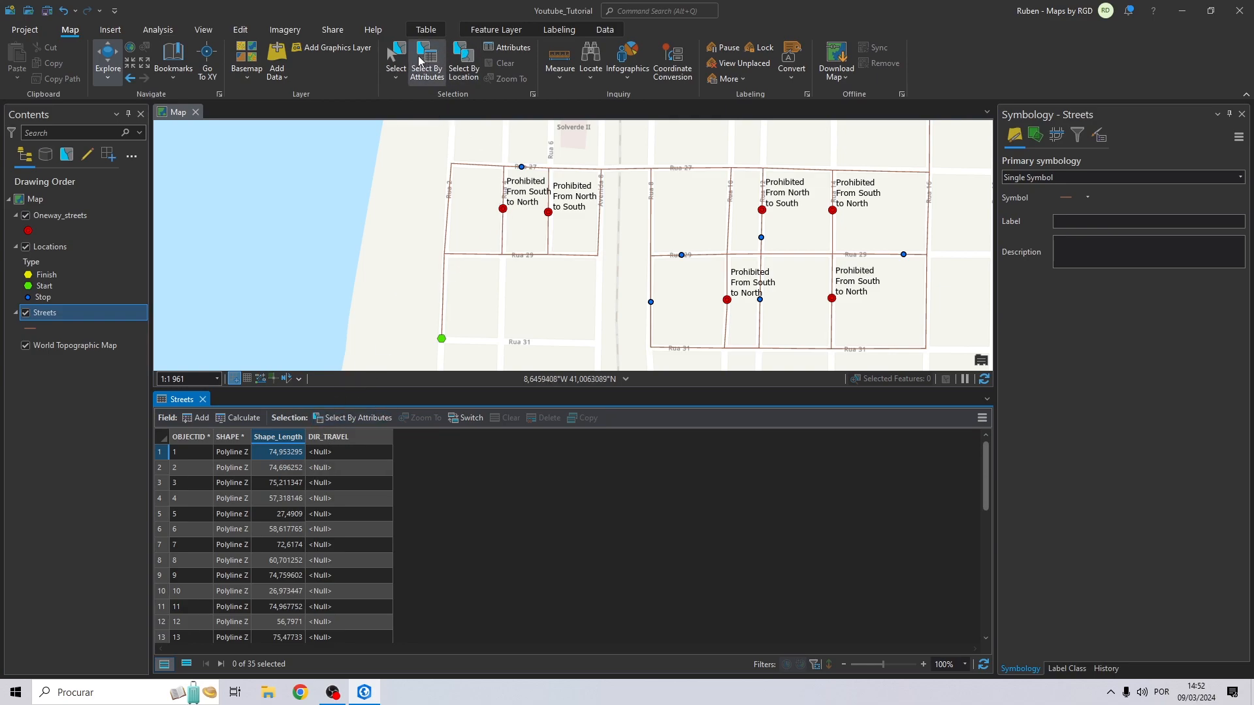
click(395, 56)
click(468, 274)
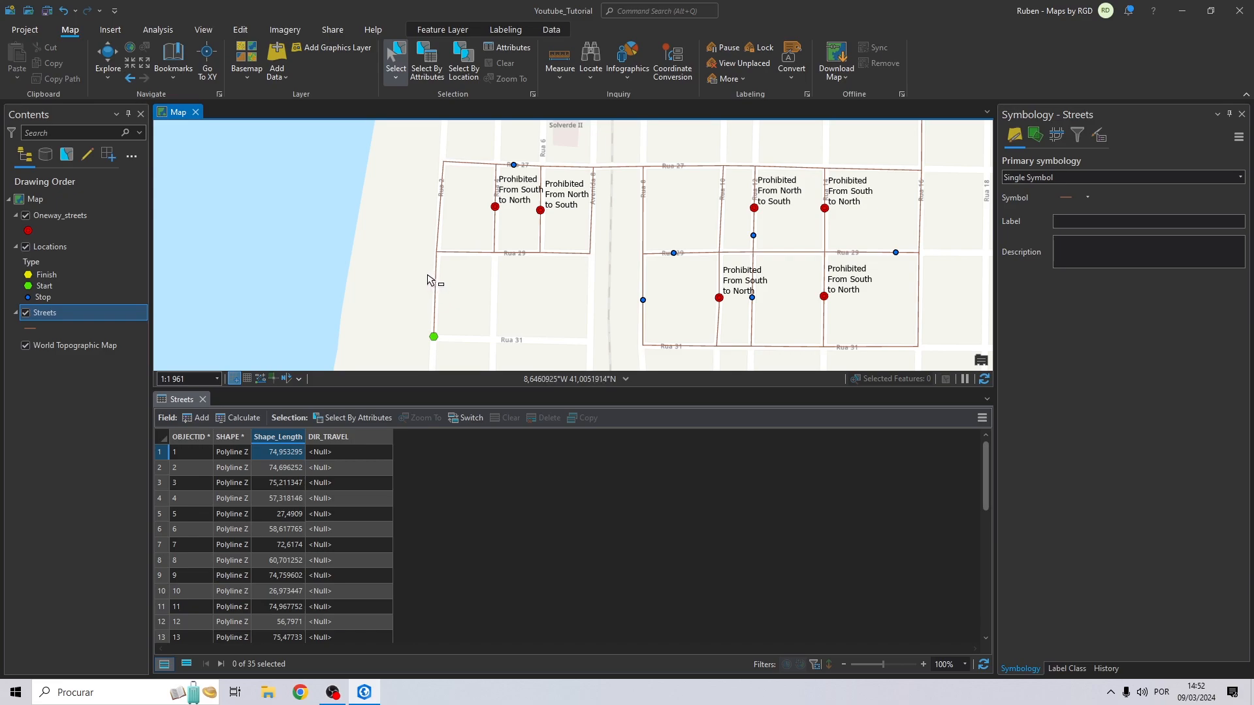
drag(461, 299, 460, 298)
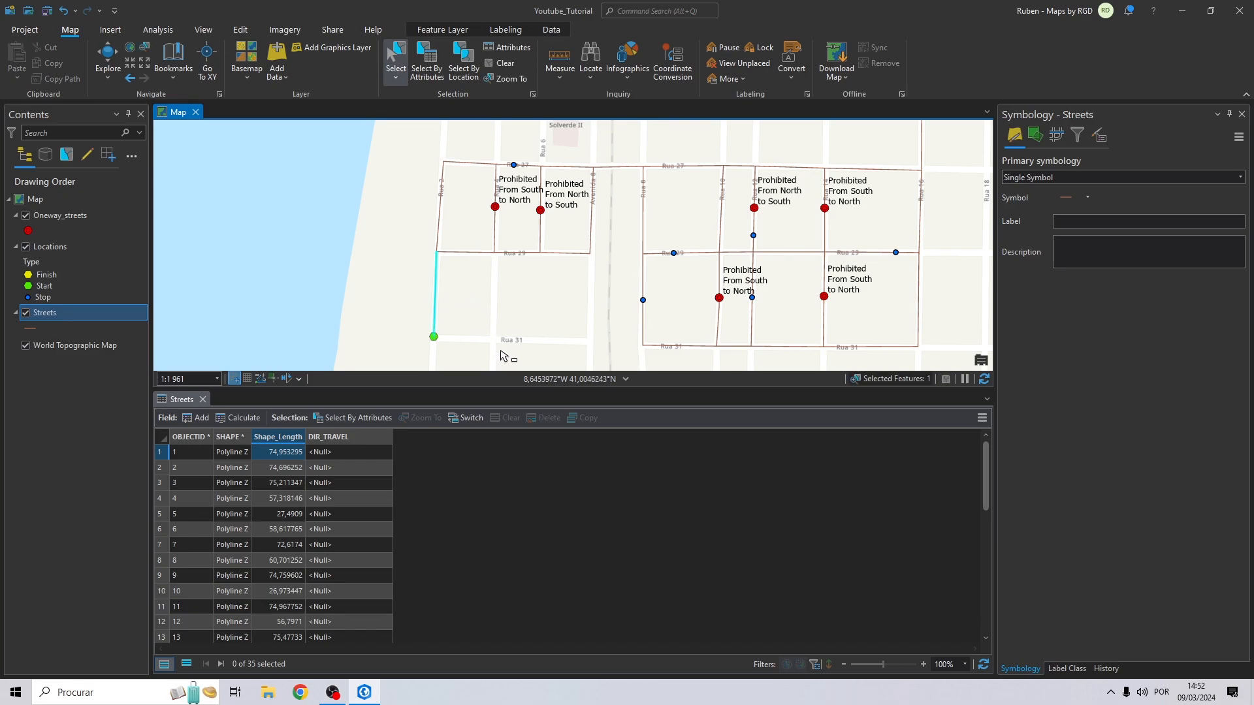
drag(421, 180, 450, 200)
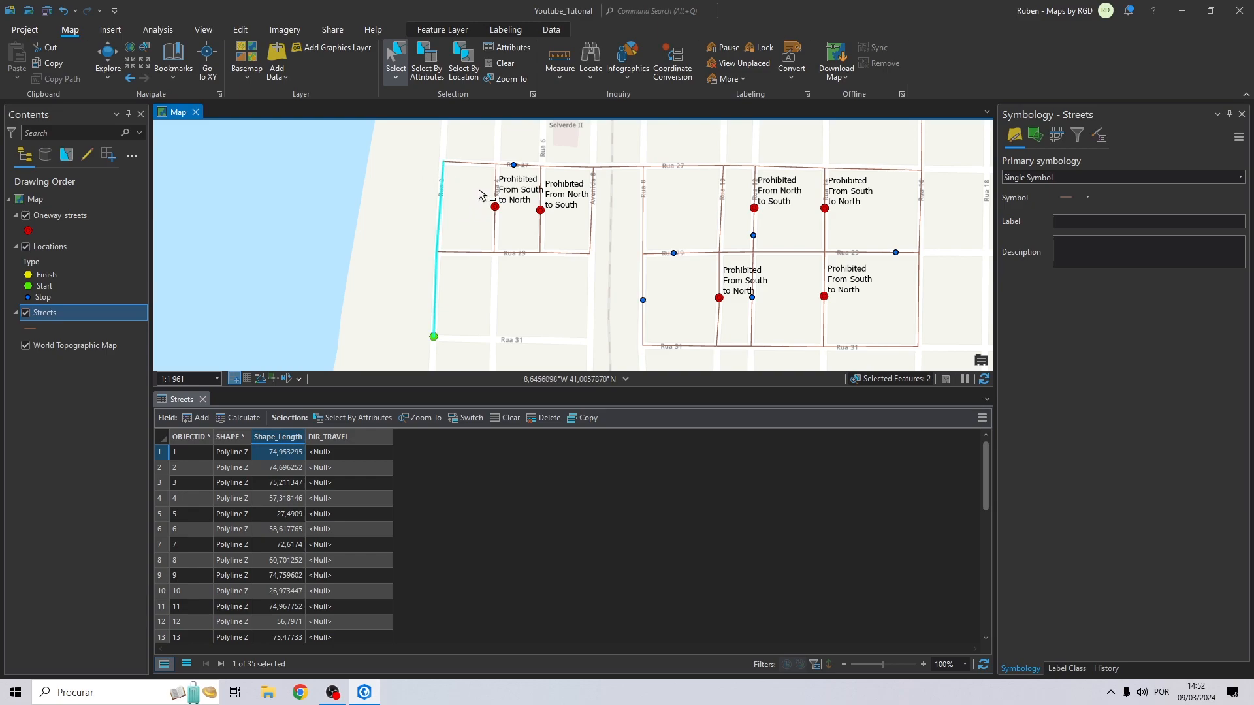
drag(471, 152, 476, 171)
mouse_move(476, 238)
mouse_down()
mouse_move(485, 267)
mouse_move(526, 257)
mouse_up()
mouse_move(528, 158)
mouse_down()
mouse_move(530, 174)
mouse_move(579, 173)
mouse_up()
drag(570, 256, 621, 223)
- Add the unrestricted street segments of the eastern blocks to the selection, from Rua 8 to Rua 16 and up towards the Finish point
drag(625, 149, 740, 273)
shift+click(661, 254)
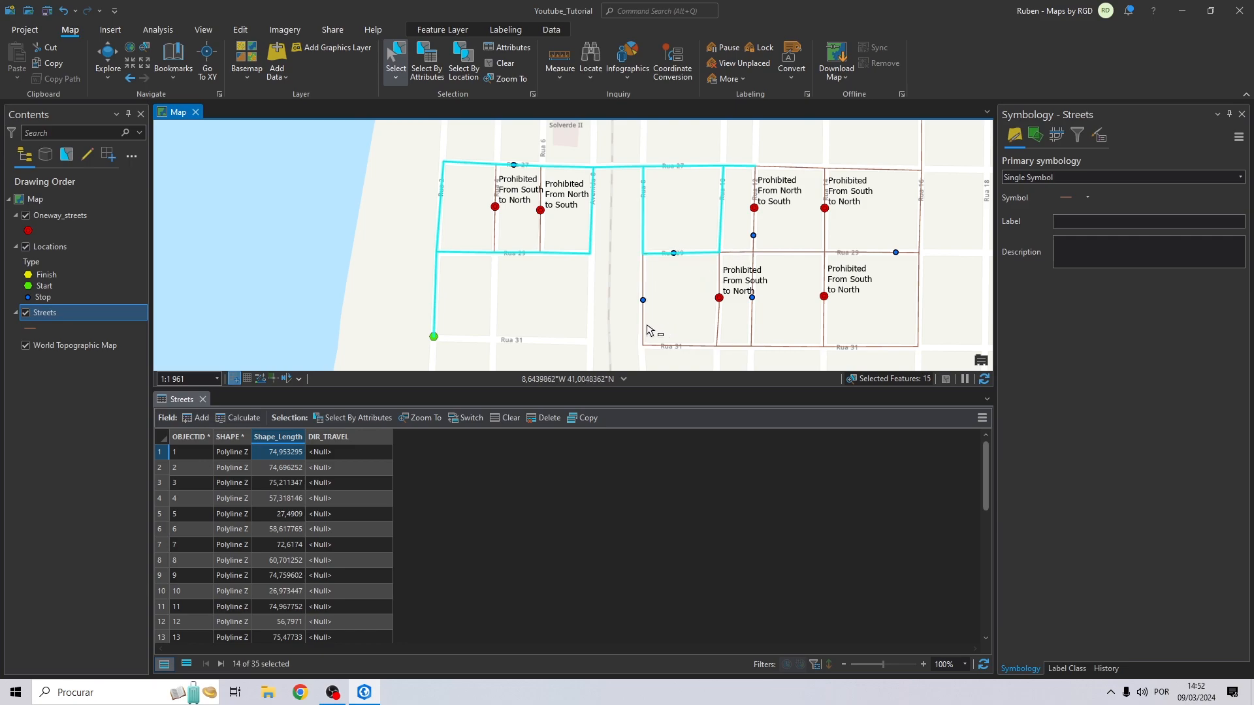
shift+click(644, 320)
shift+click(735, 345)
shift+click(752, 329)
shift+click(788, 255)
shift+click(807, 347)
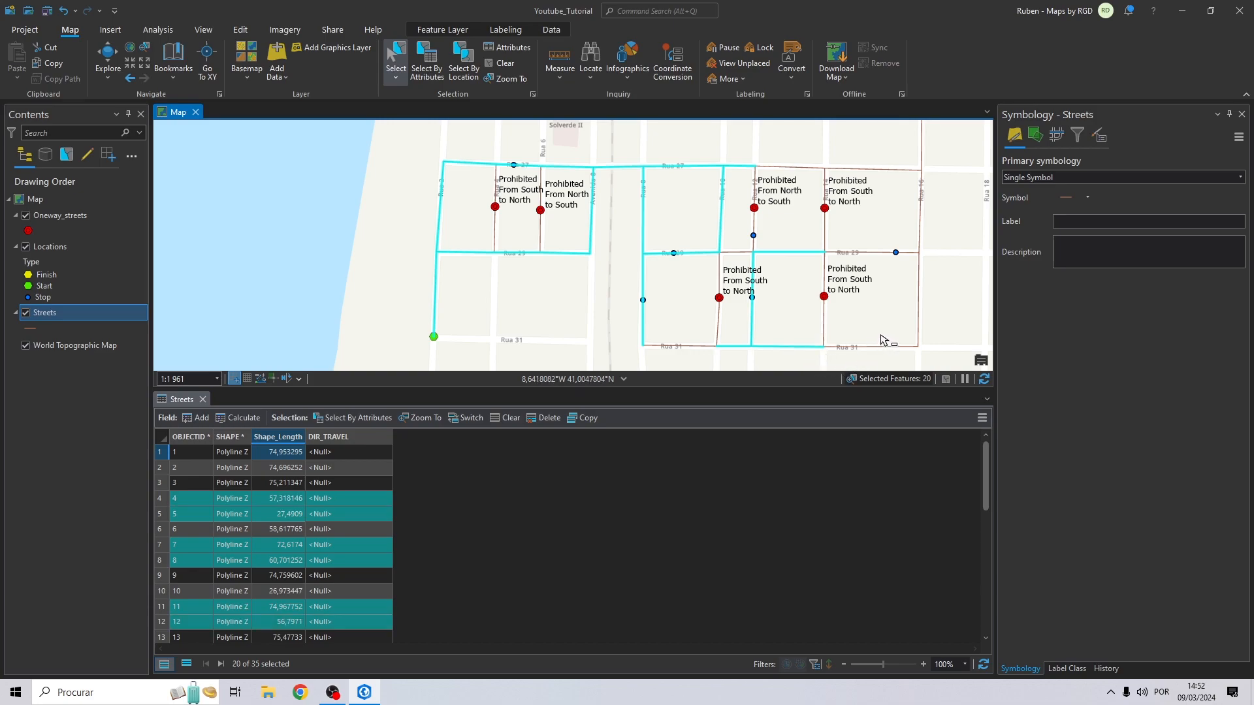
shift+click(918, 307)
shift+click(882, 254)
shift+click(917, 202)
mouse_move(815, 155)
mouse_down()
mouse_move(819, 181)
mouse_move(875, 158)
mouse_up()
drag(912, 154, 960, 139)
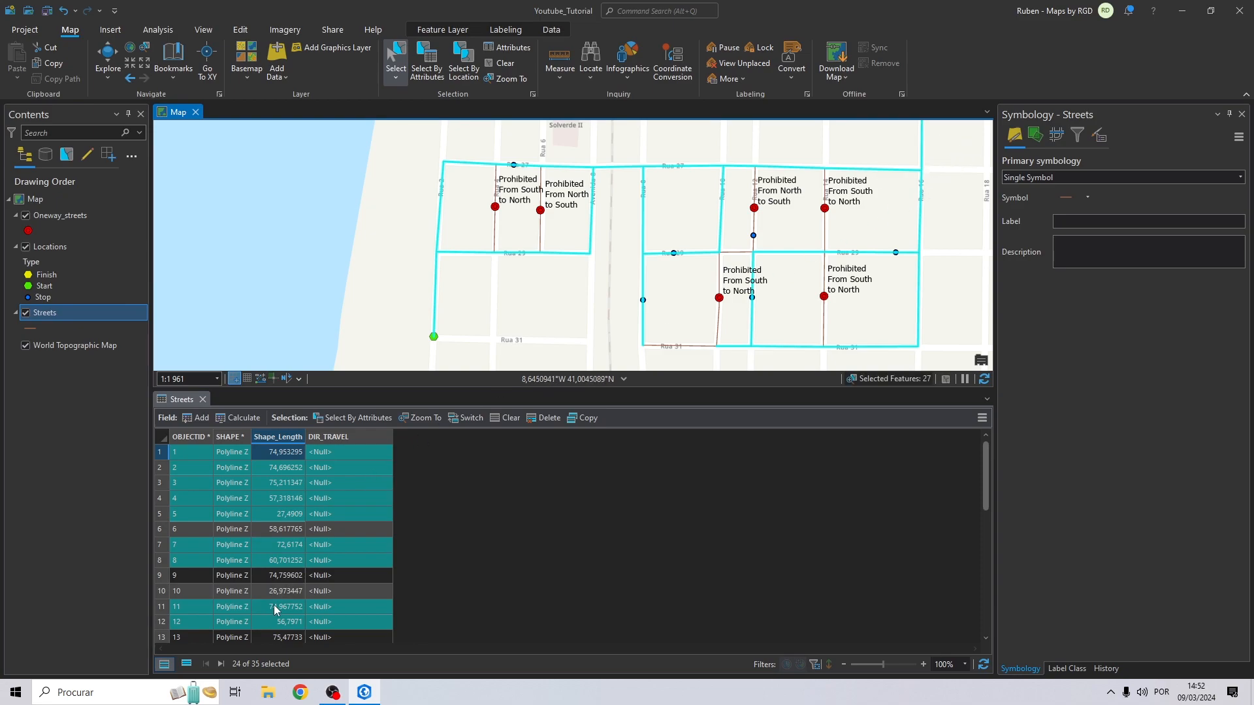
- Show only selected Streets records, check for missed segments by switching the selection, and add the missed Rua 29 and Rua 31 segments
click(186, 664)
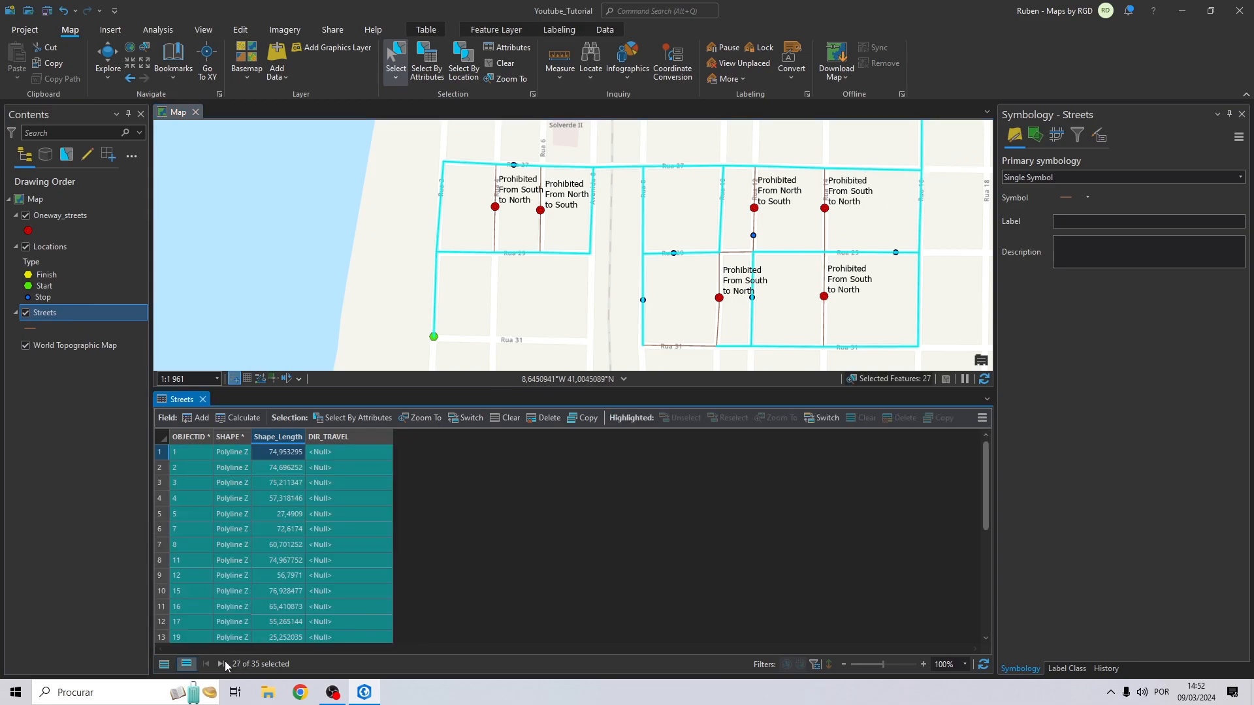
click(465, 418)
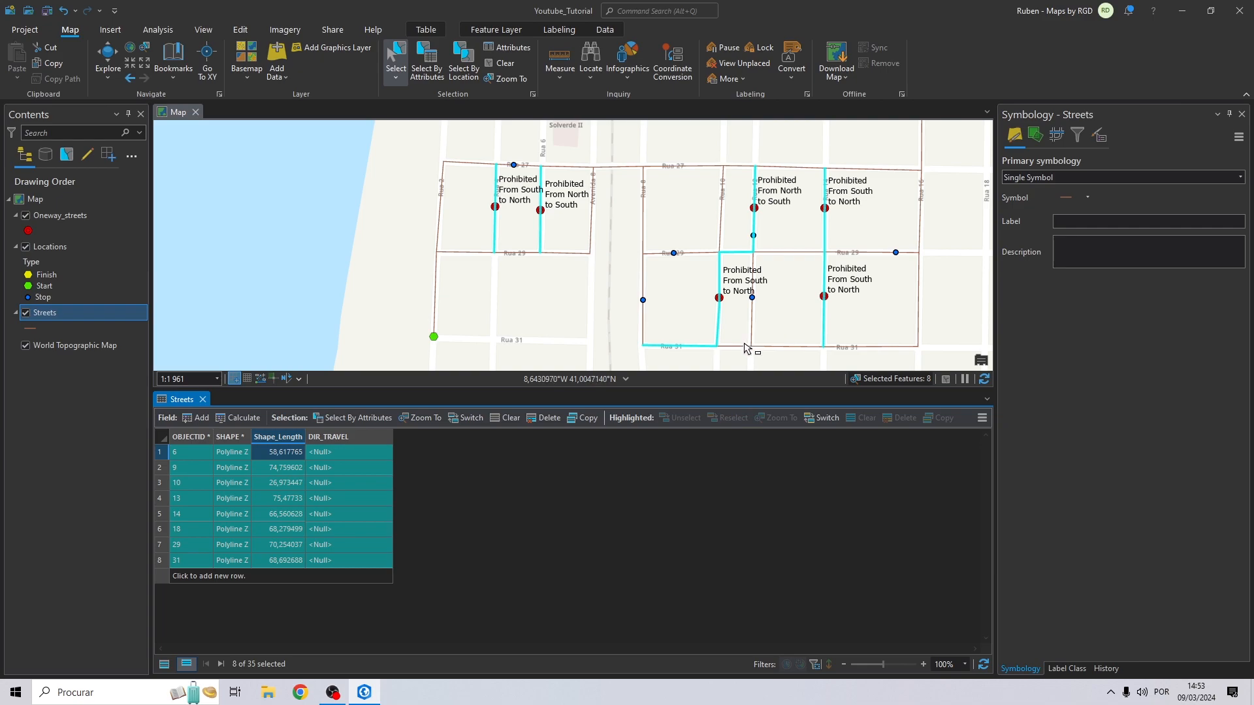
click(472, 418)
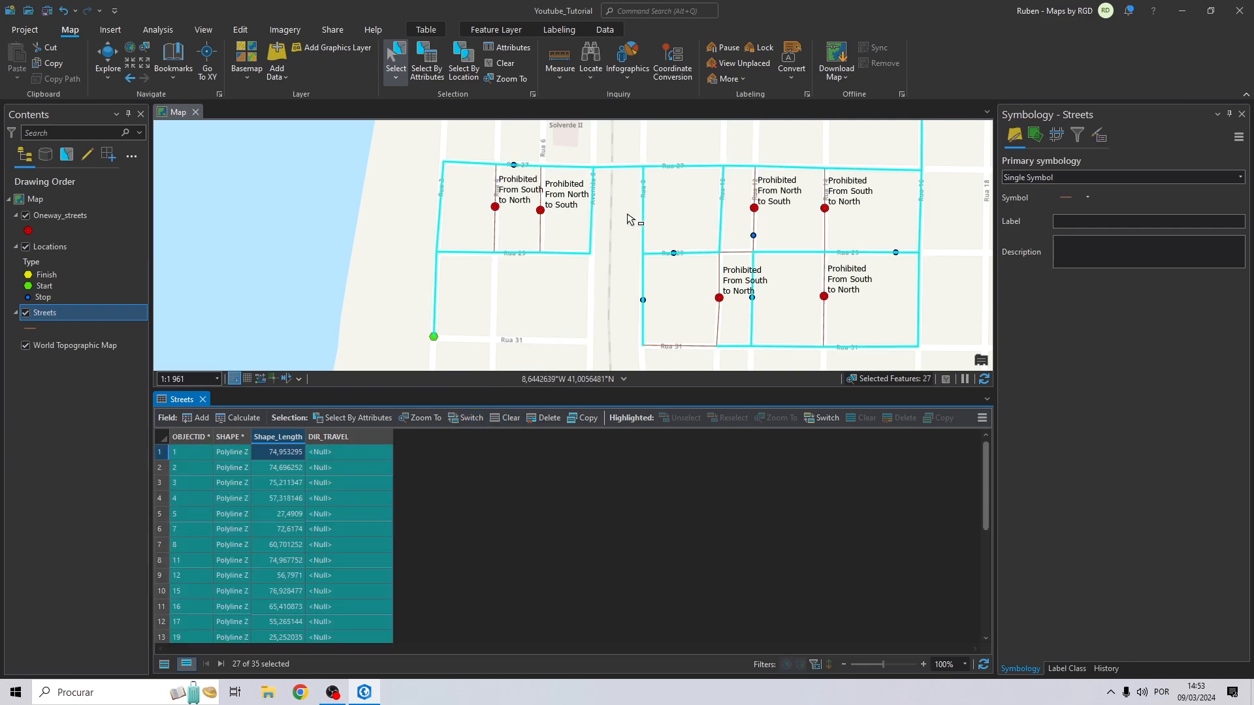
shift+click(742, 273)
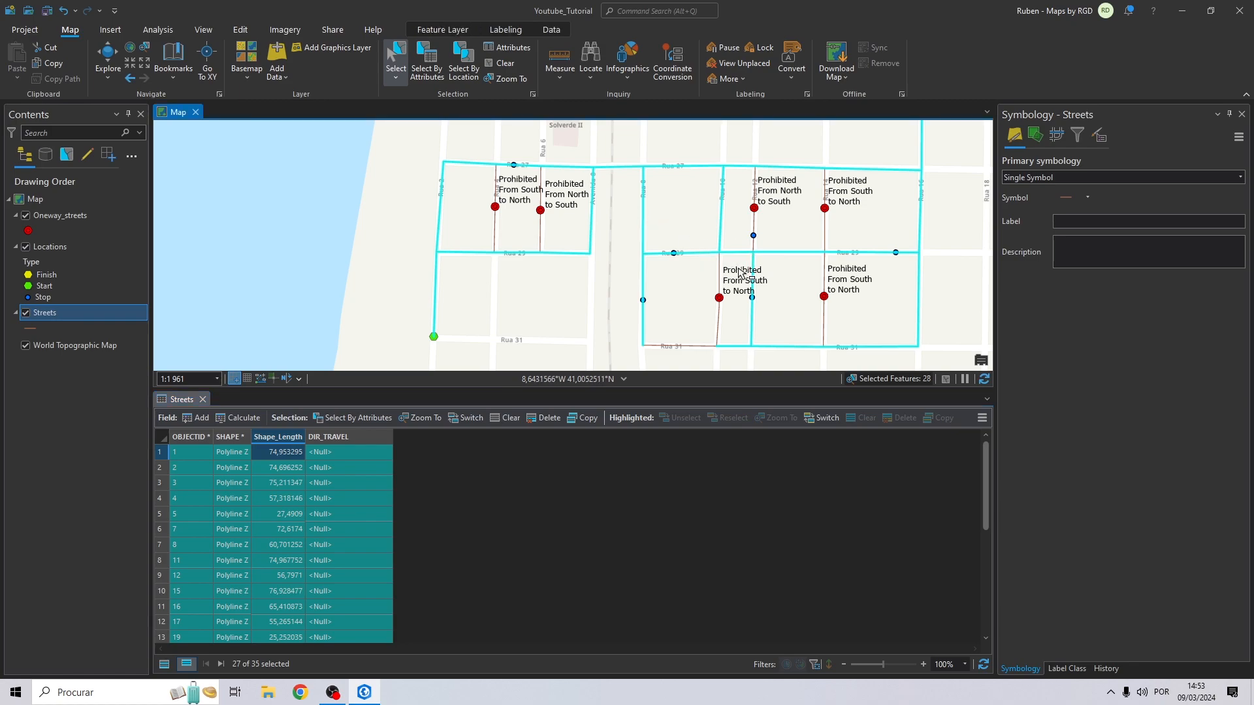
shift+click(694, 347)
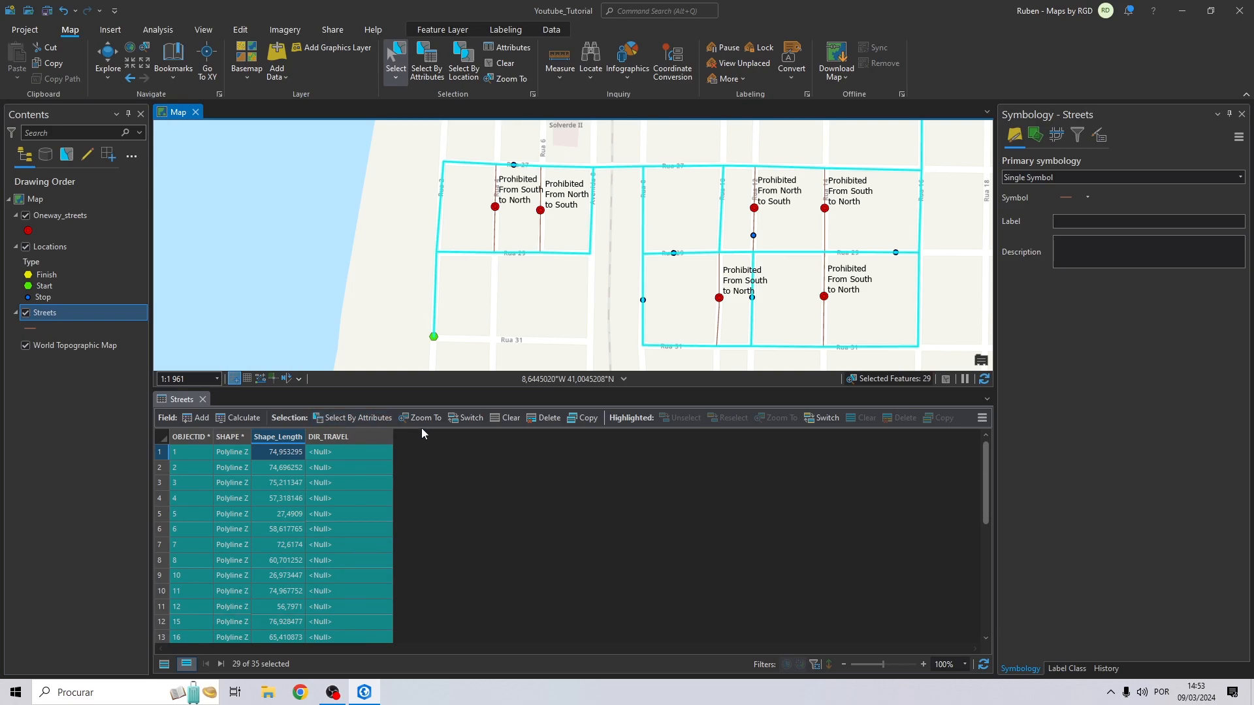
click(465, 418)
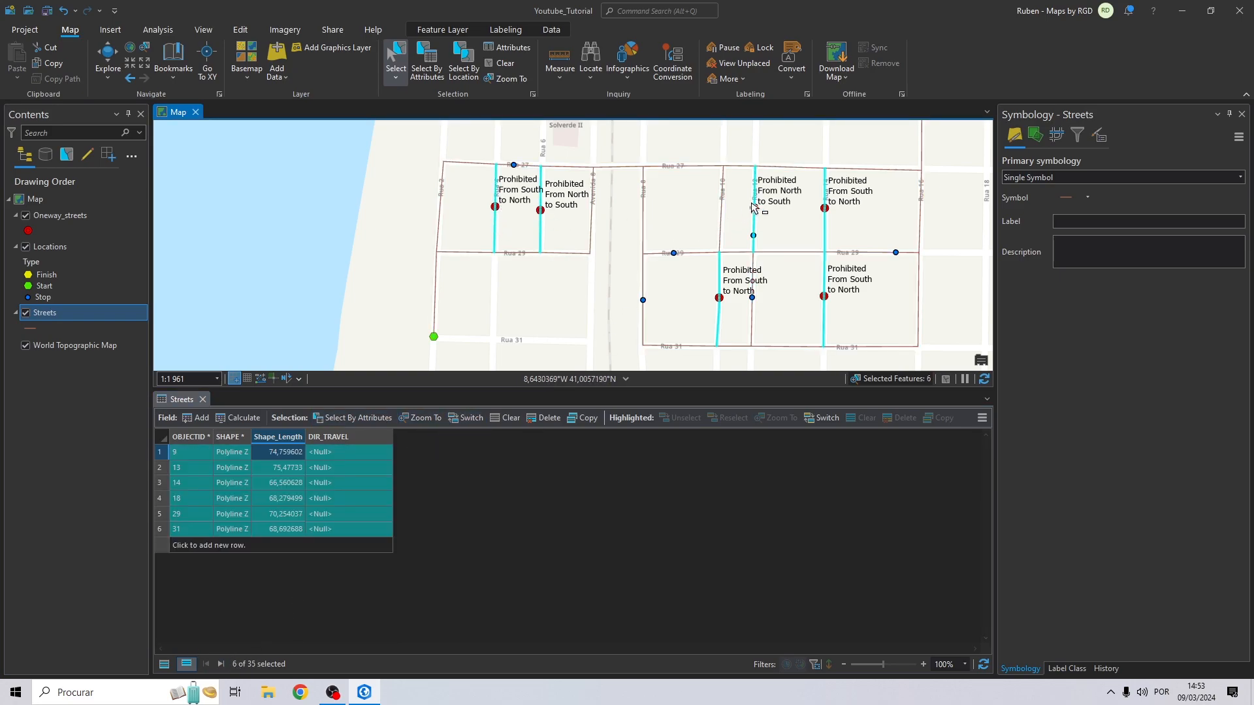
click(466, 419)
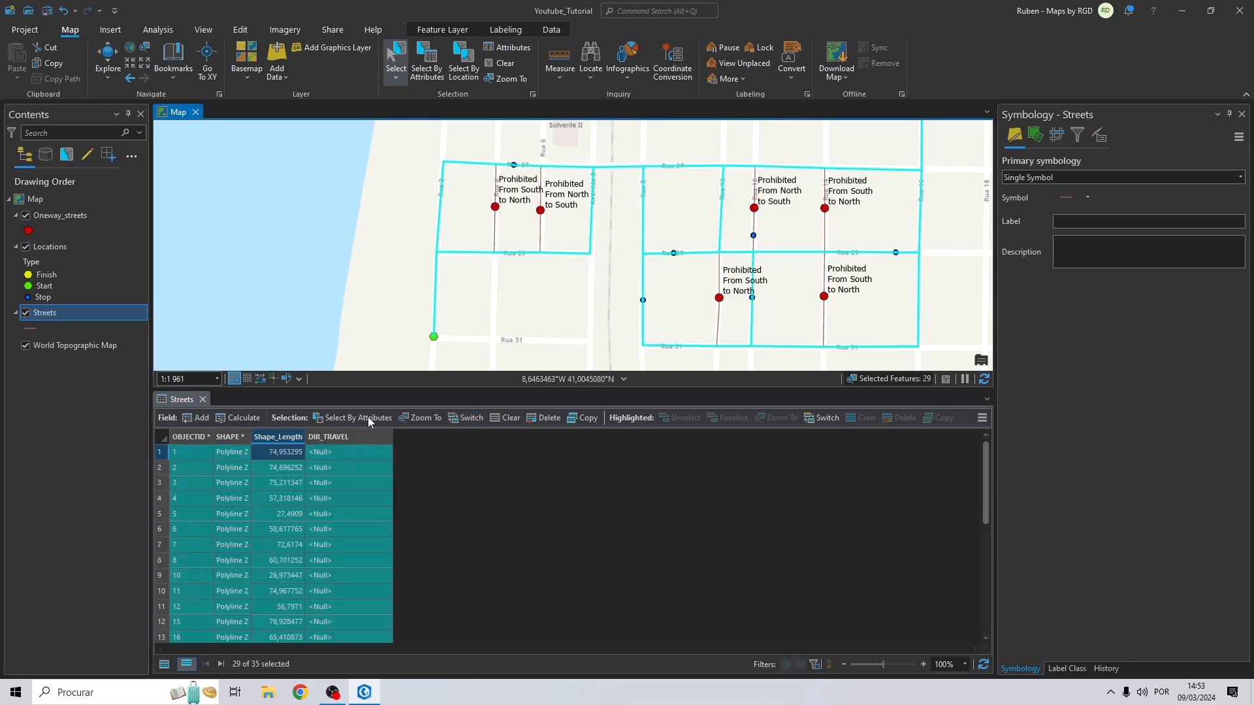
- Calculate the DIR_TRAVEL field as "B" for the selected Streets records and check the filled rows
scroll(632, 232, down, 3)
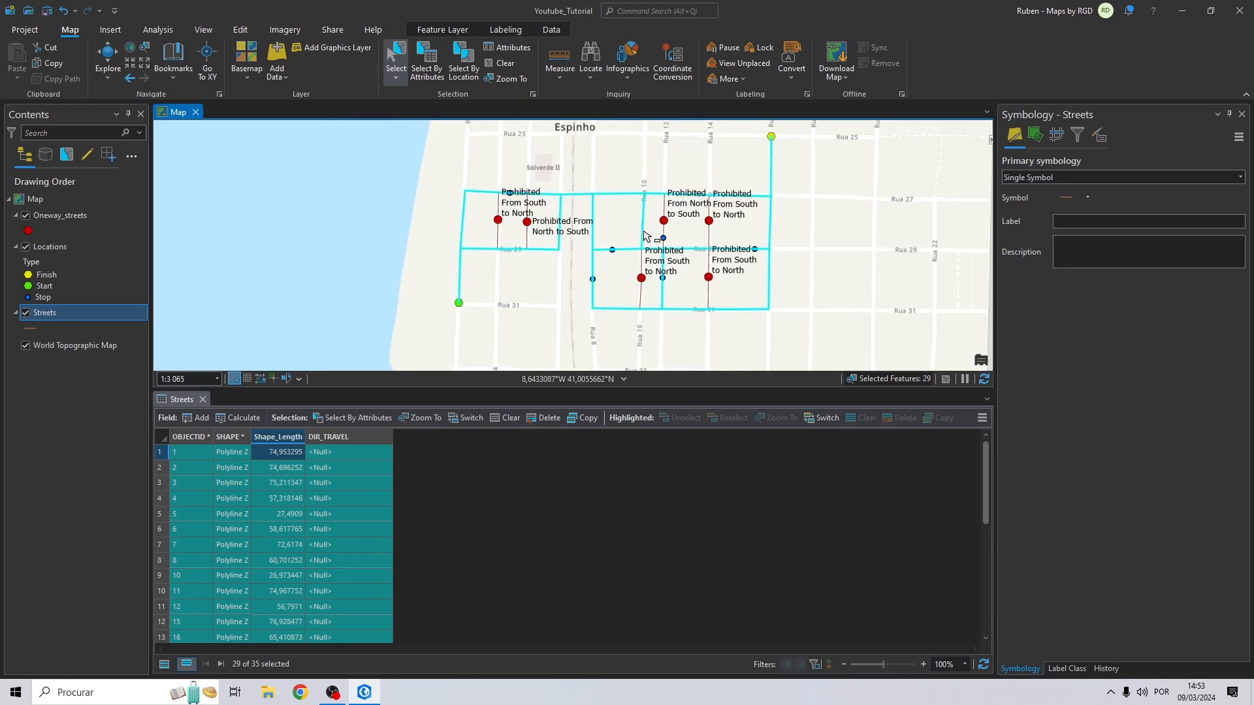
right_click(348, 437)
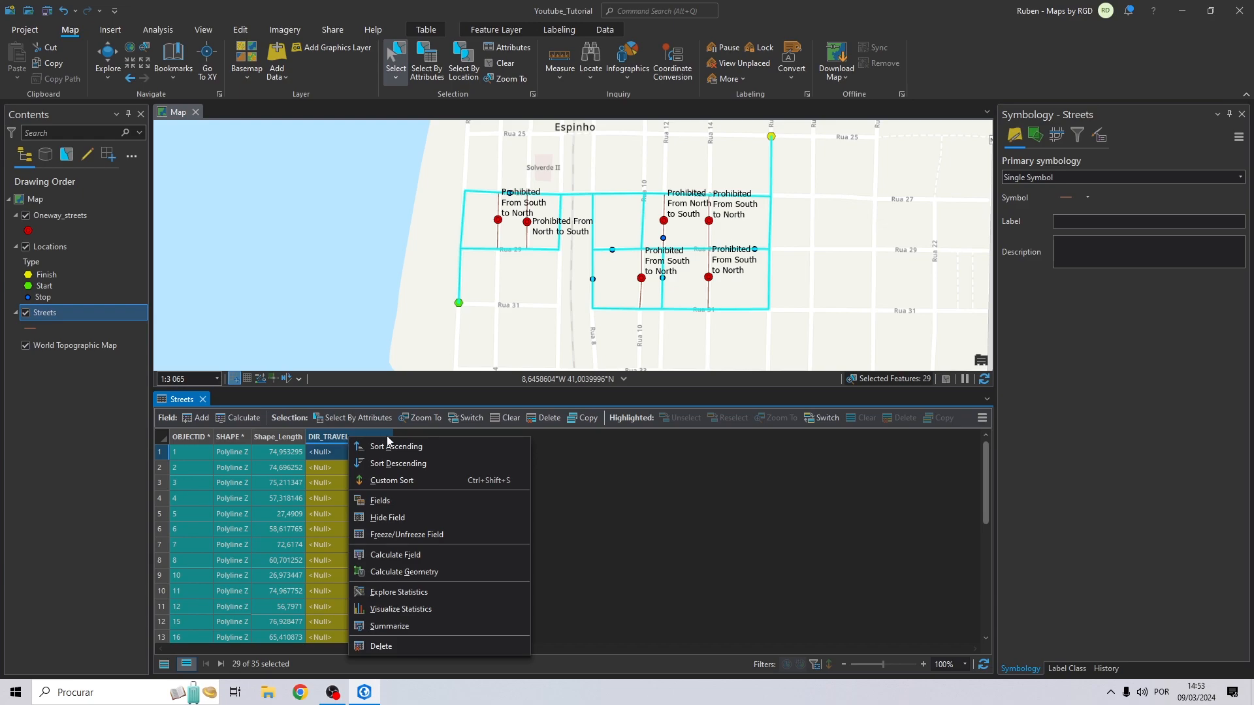
click(394, 553)
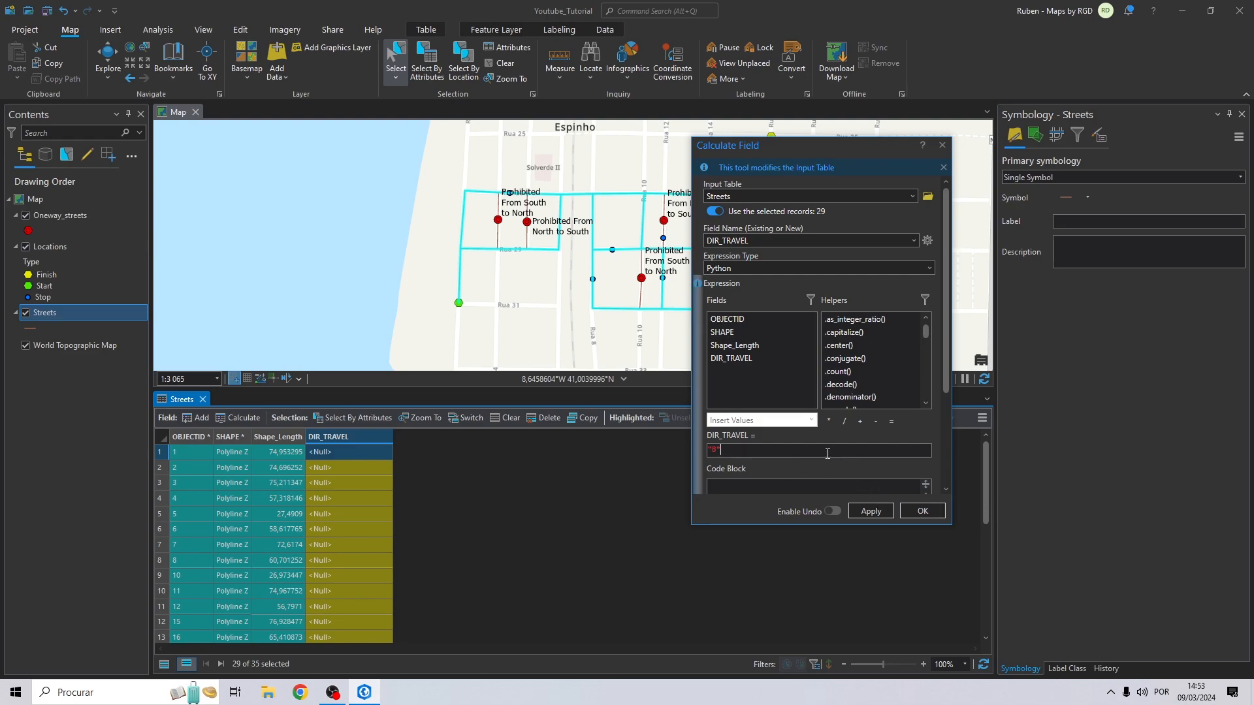
click(924, 510)
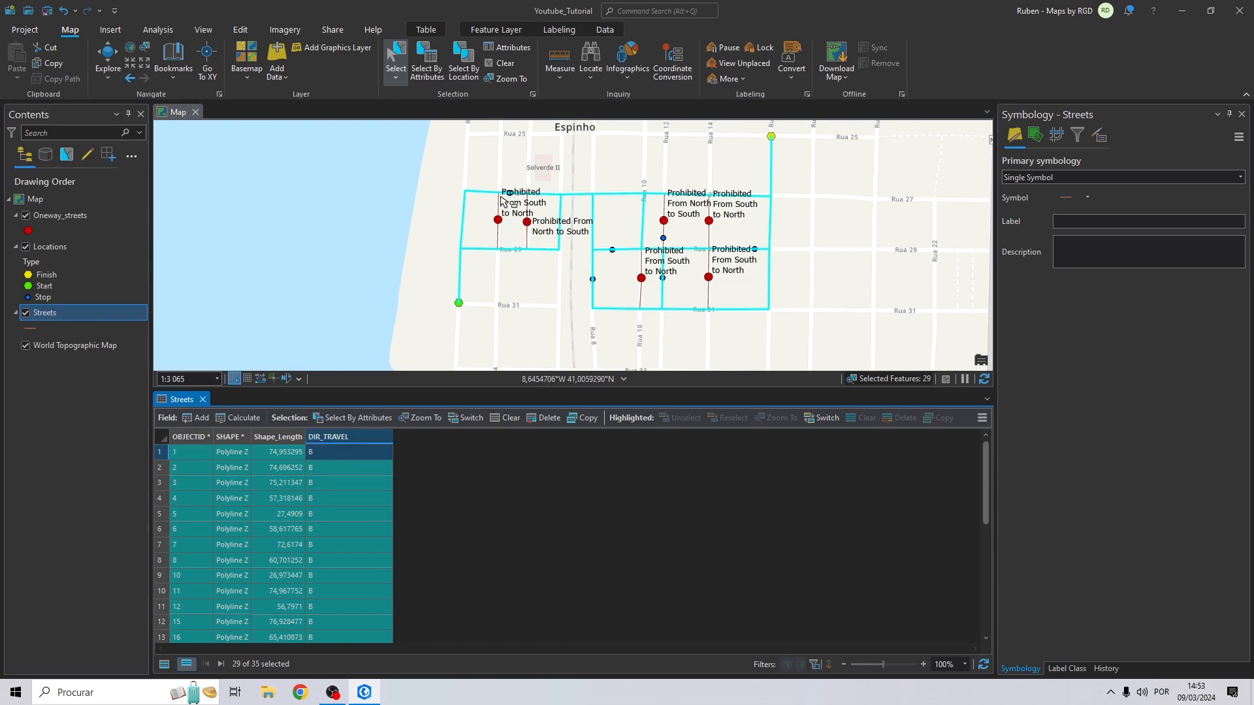
scroll(283, 580, down, 6)
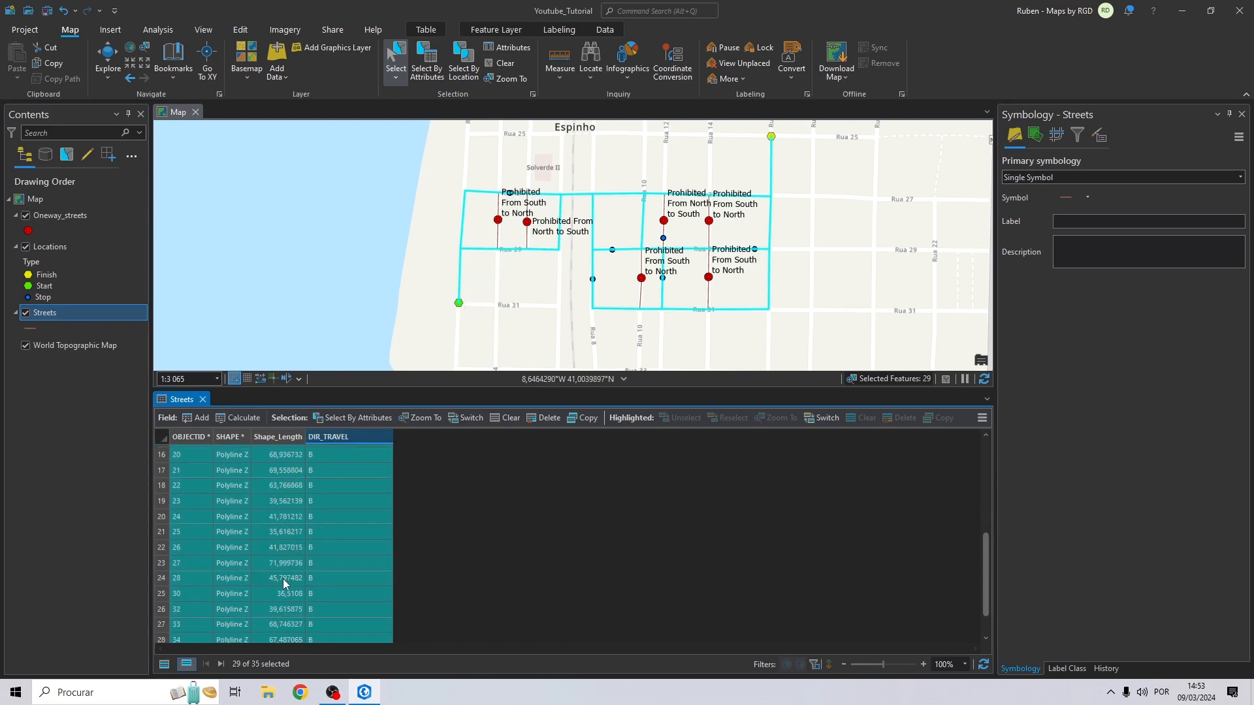
scroll(342, 492, up, 6)
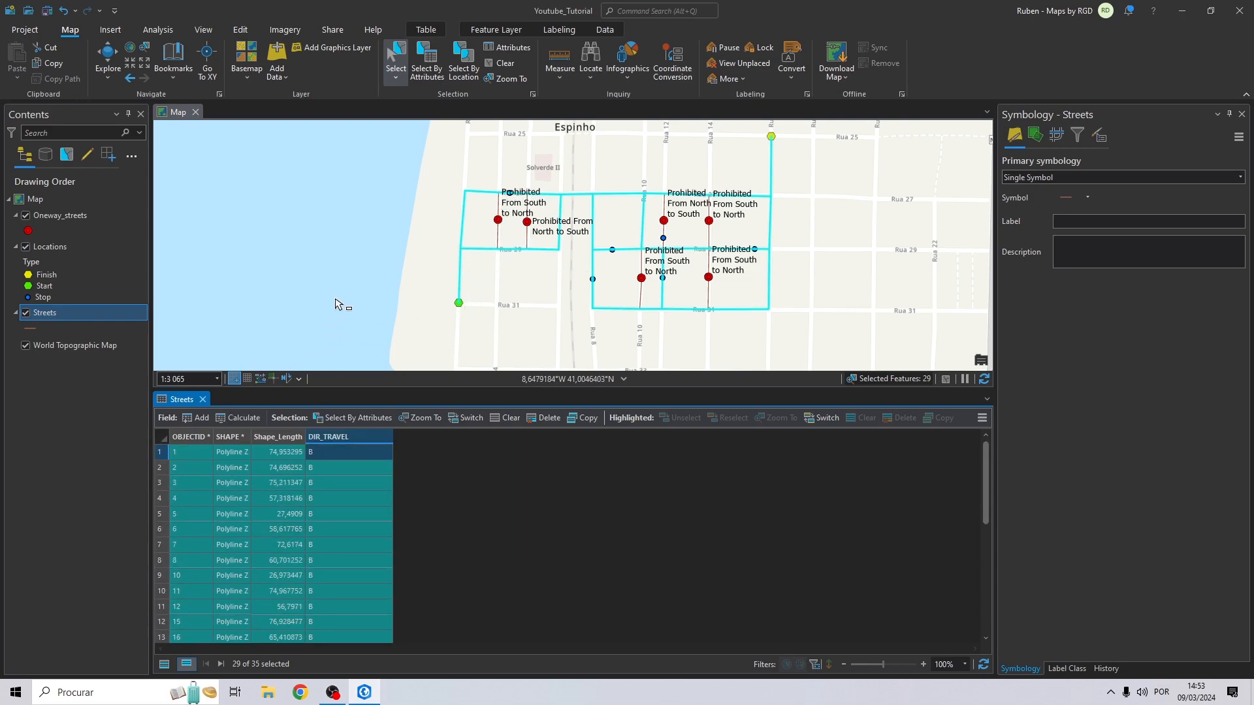
- Show all Streets records sorted ascending by DIR_TRAVEL and select the ones with an empty travel direction
click(509, 67)
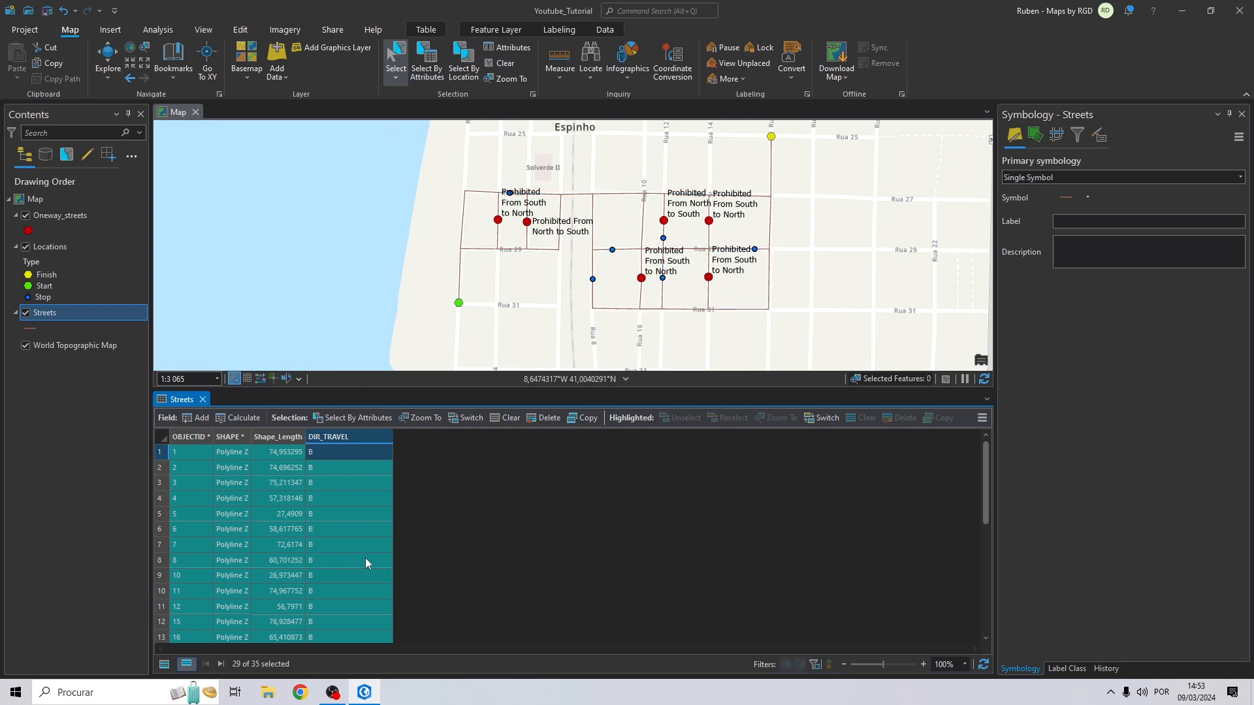
right_click(335, 435)
click(363, 336)
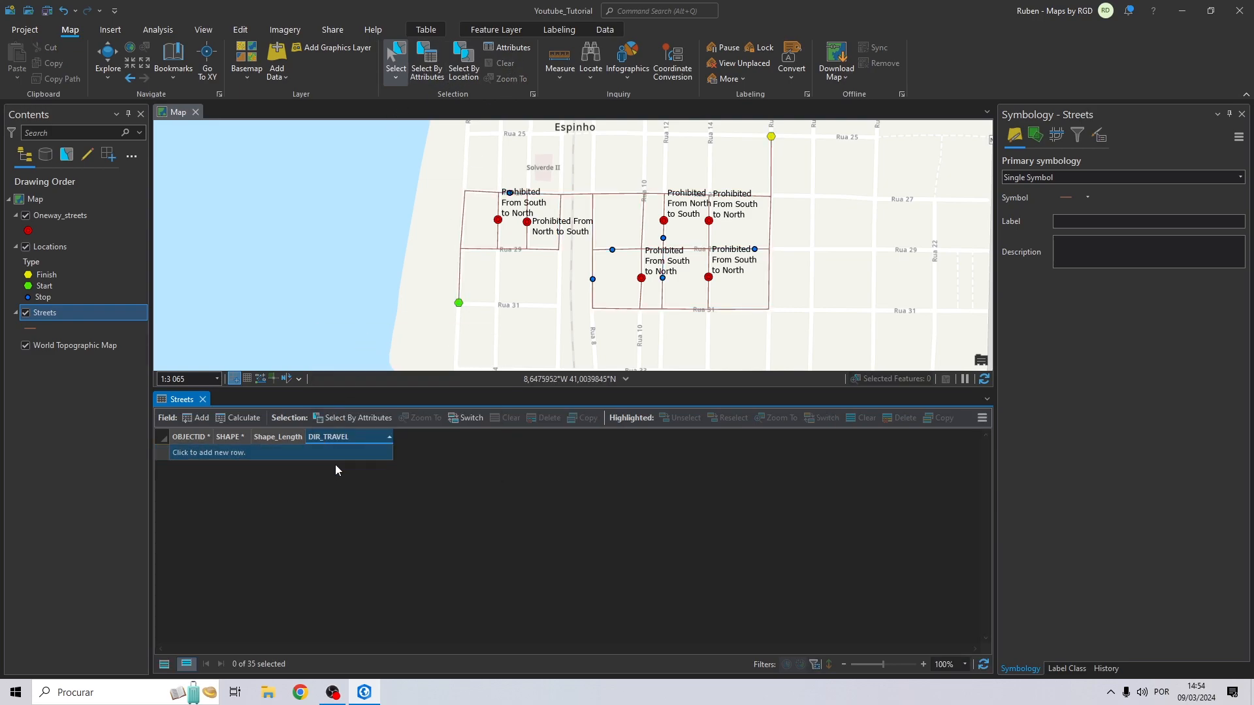
click(164, 664)
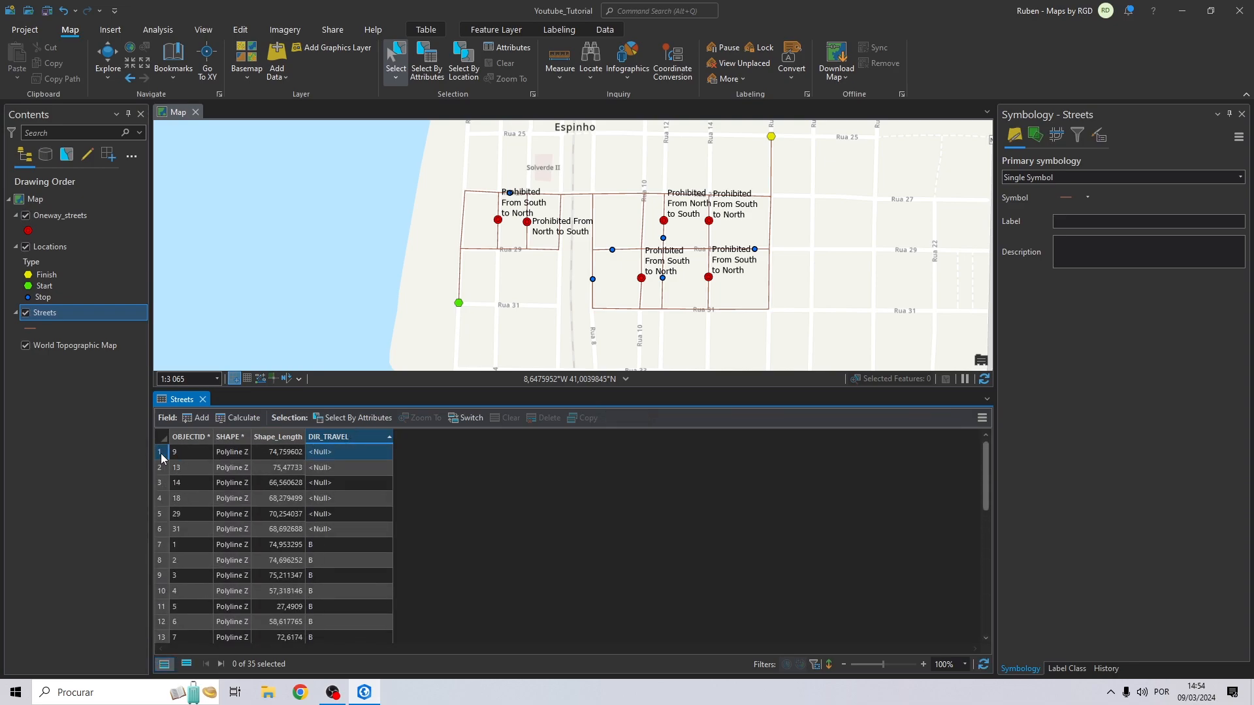
drag(160, 457, 163, 529)
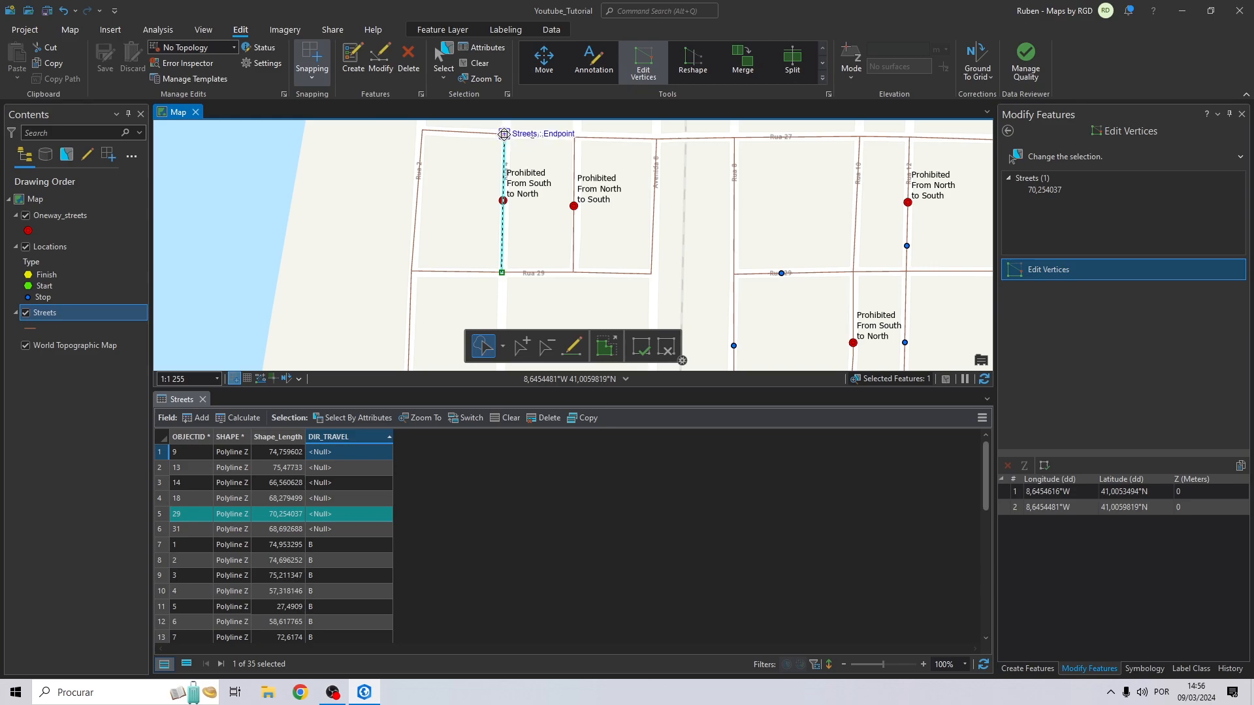
- Set DIR_TRAVEL to "T" for the western segment prohibited from south to north and "F" for the neighbouring Rua 6 segment
double_click(329, 515)
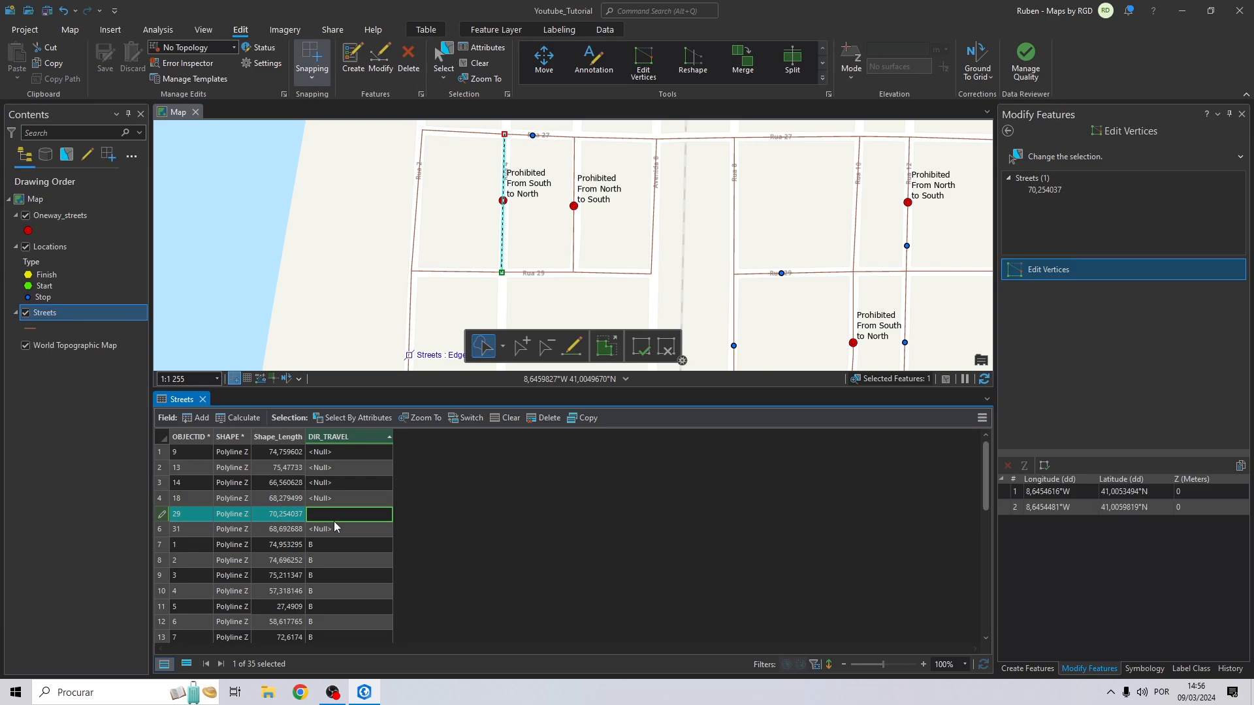
text(T)
key(Return)
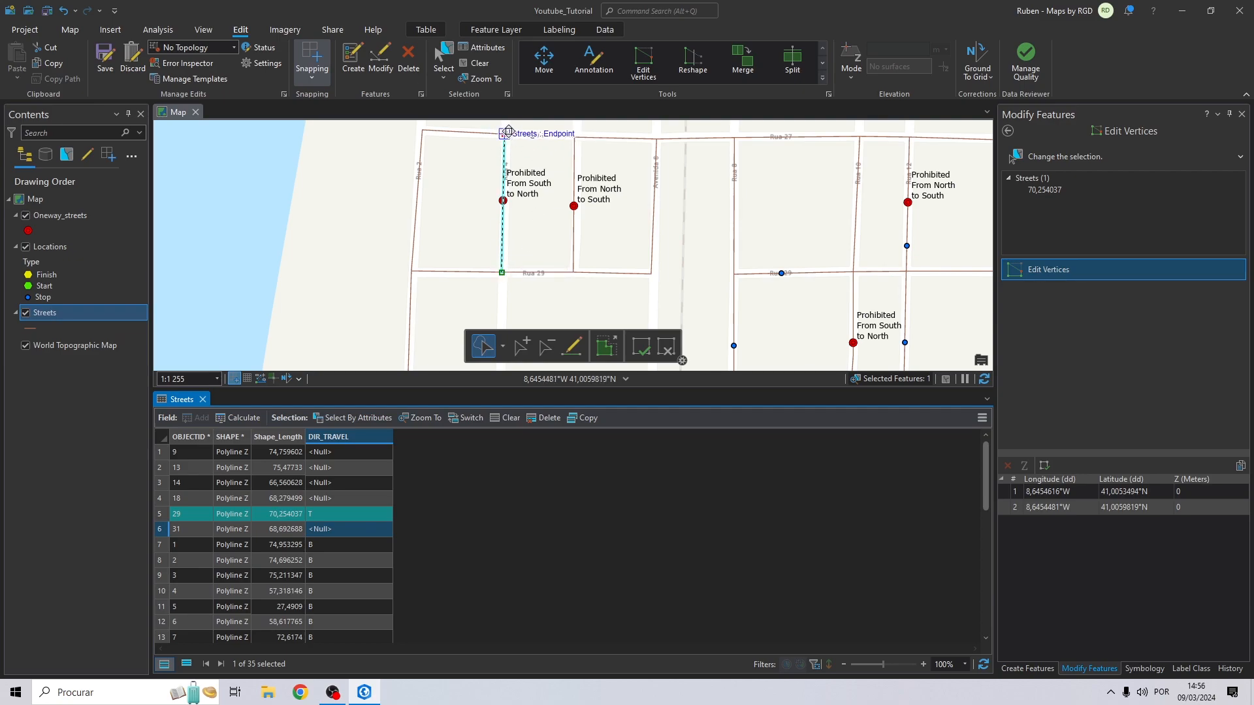
click(576, 183)
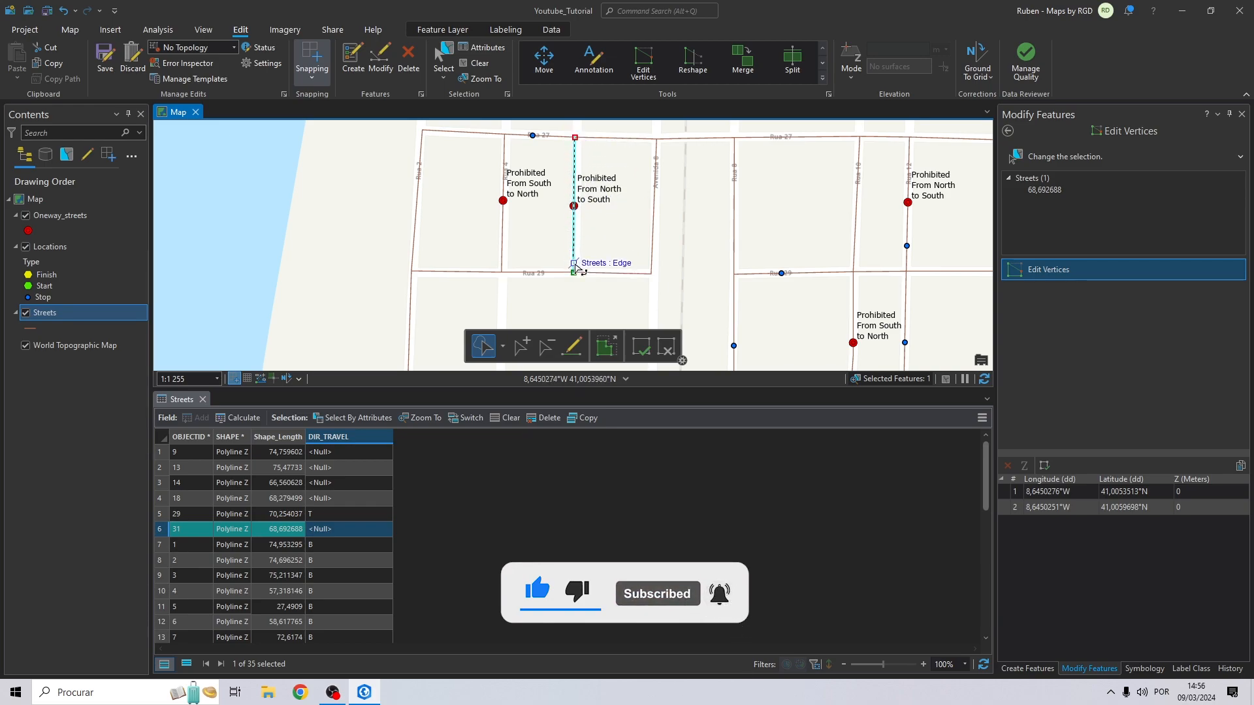
click(321, 529)
text(F)
key(Return)
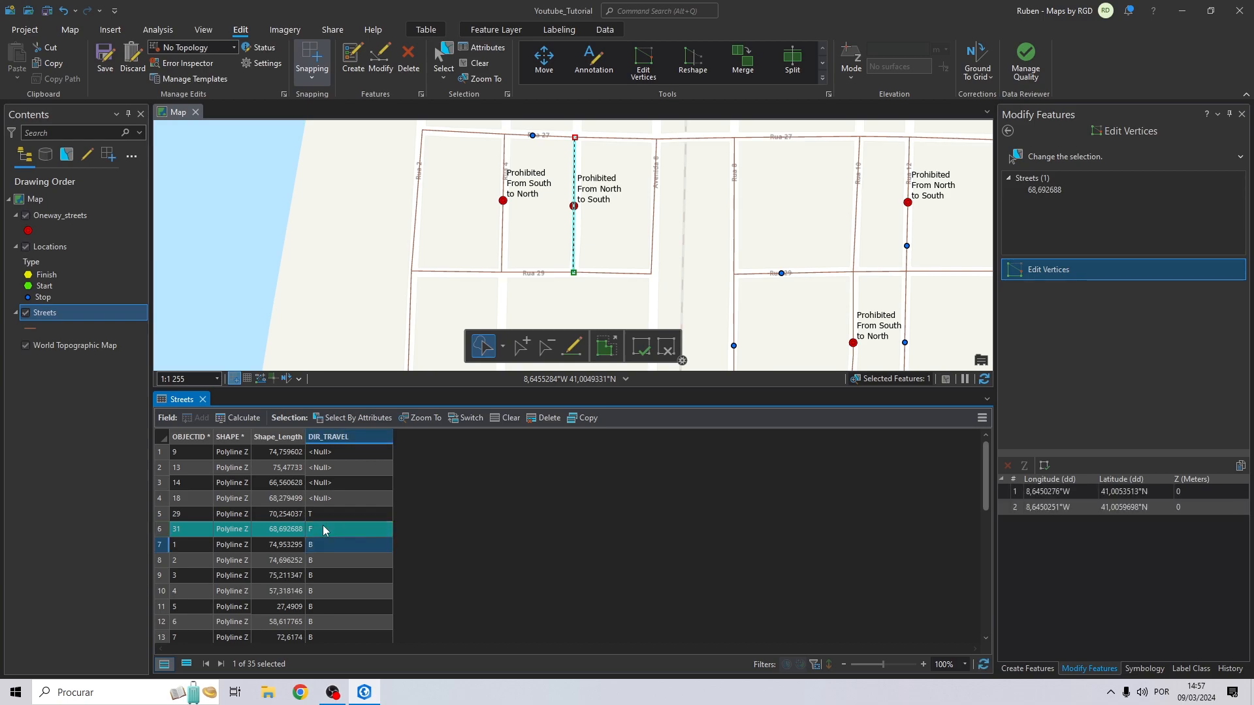
- Check the line direction of the Rua 12 segment between Rua 27 and Rua 29 with Edit Vertices and set its DIR_TRAVEL to "F"
drag(774, 225, 474, 199)
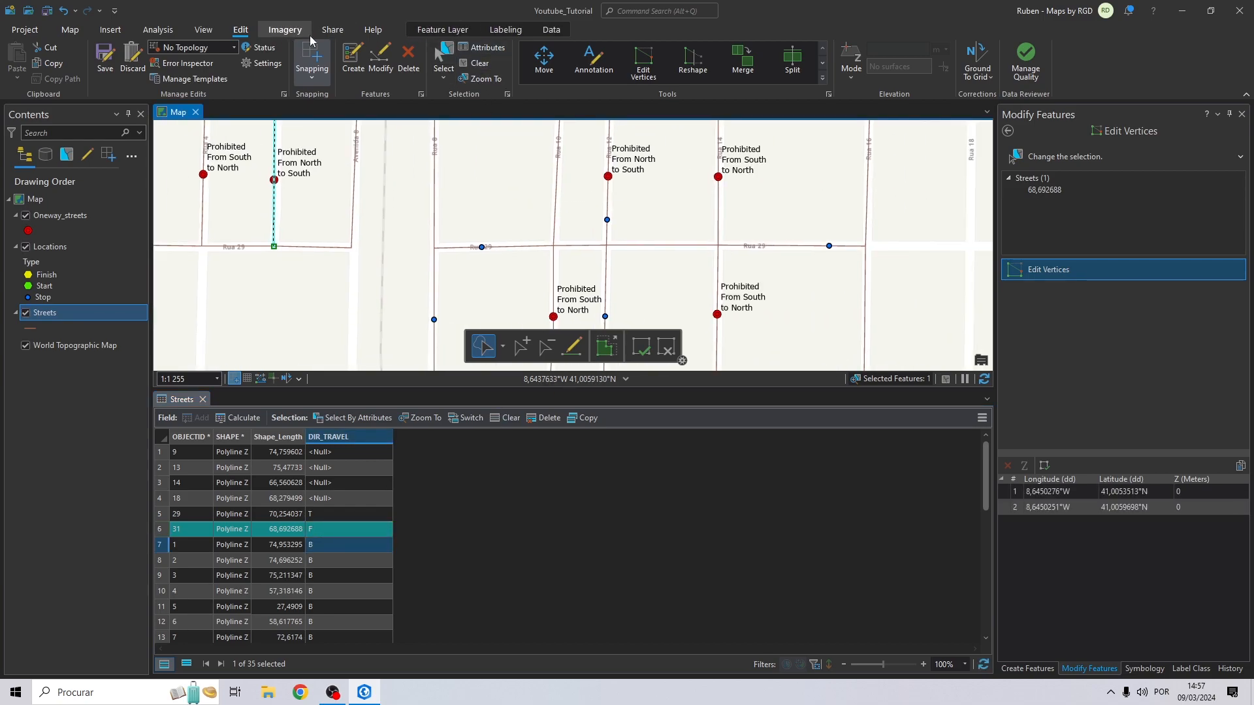
click(71, 31)
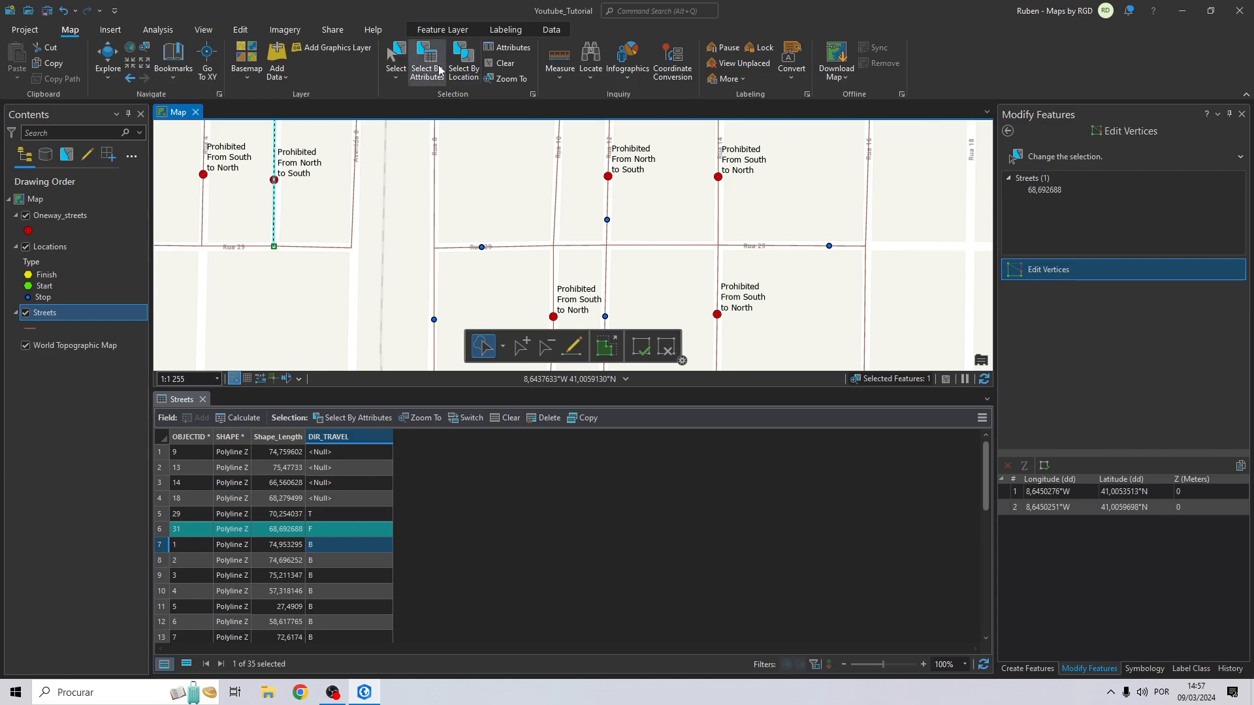
click(396, 60)
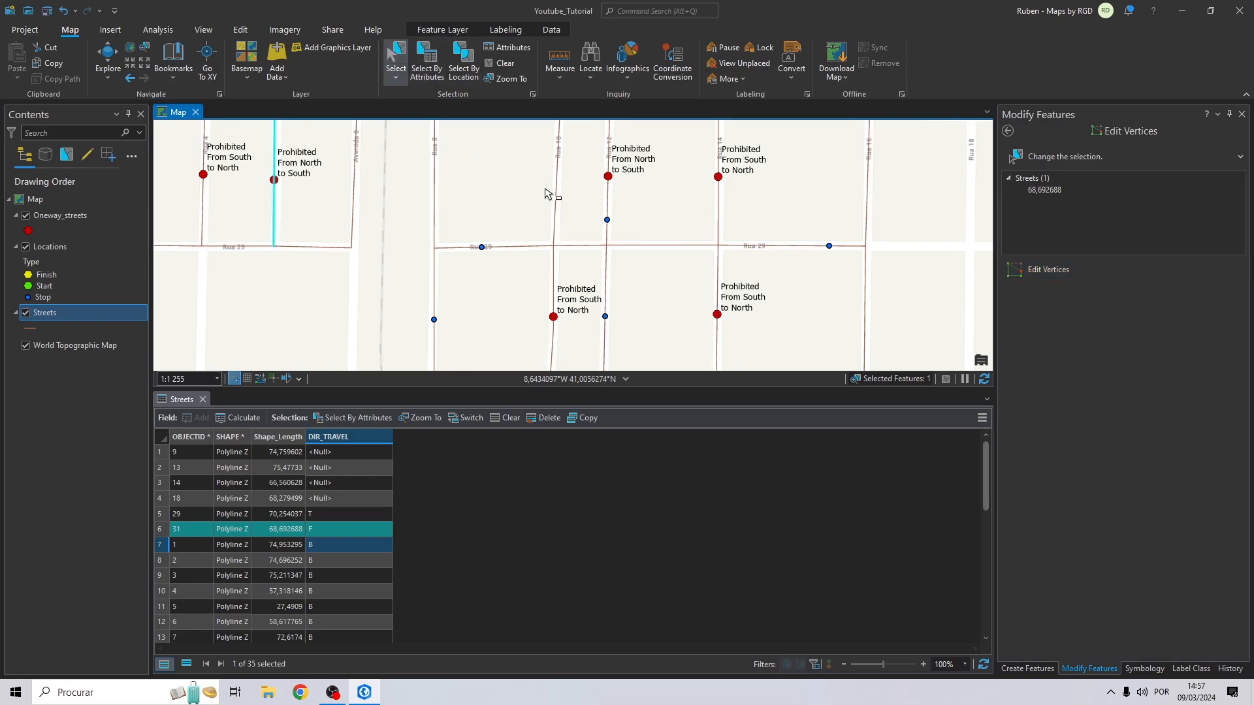
click(608, 203)
drag(614, 201, 606, 245)
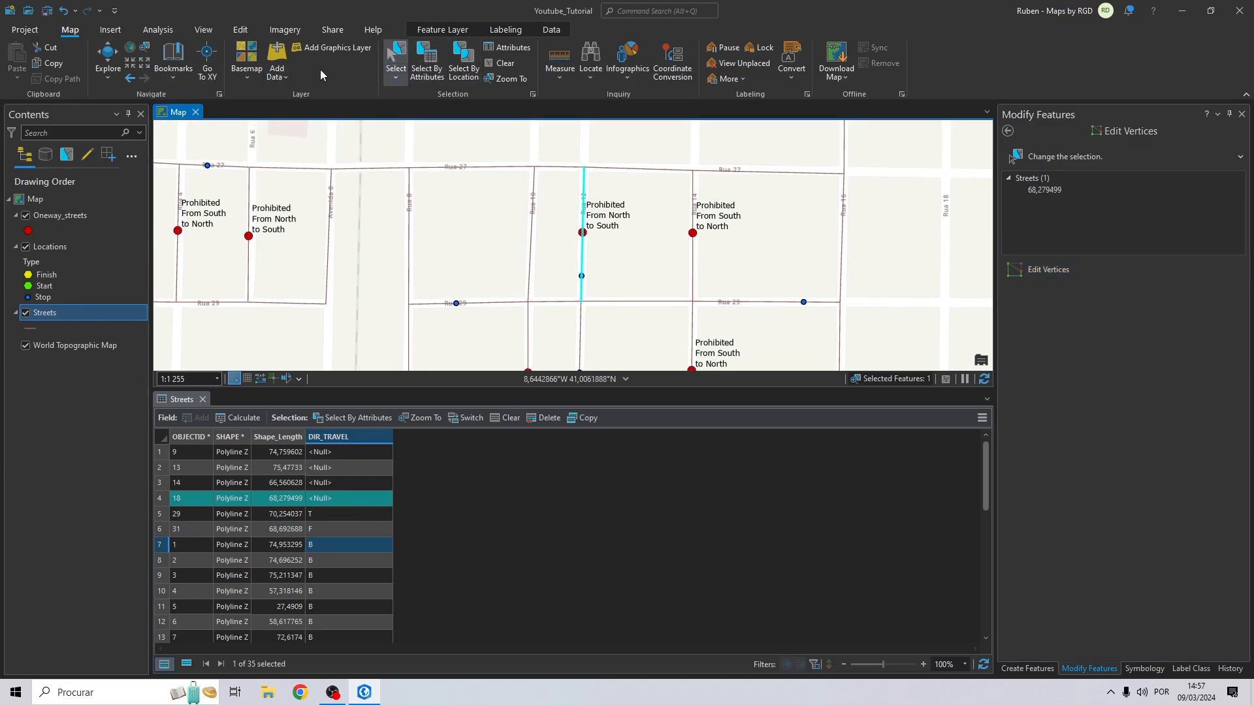
click(241, 29)
click(638, 70)
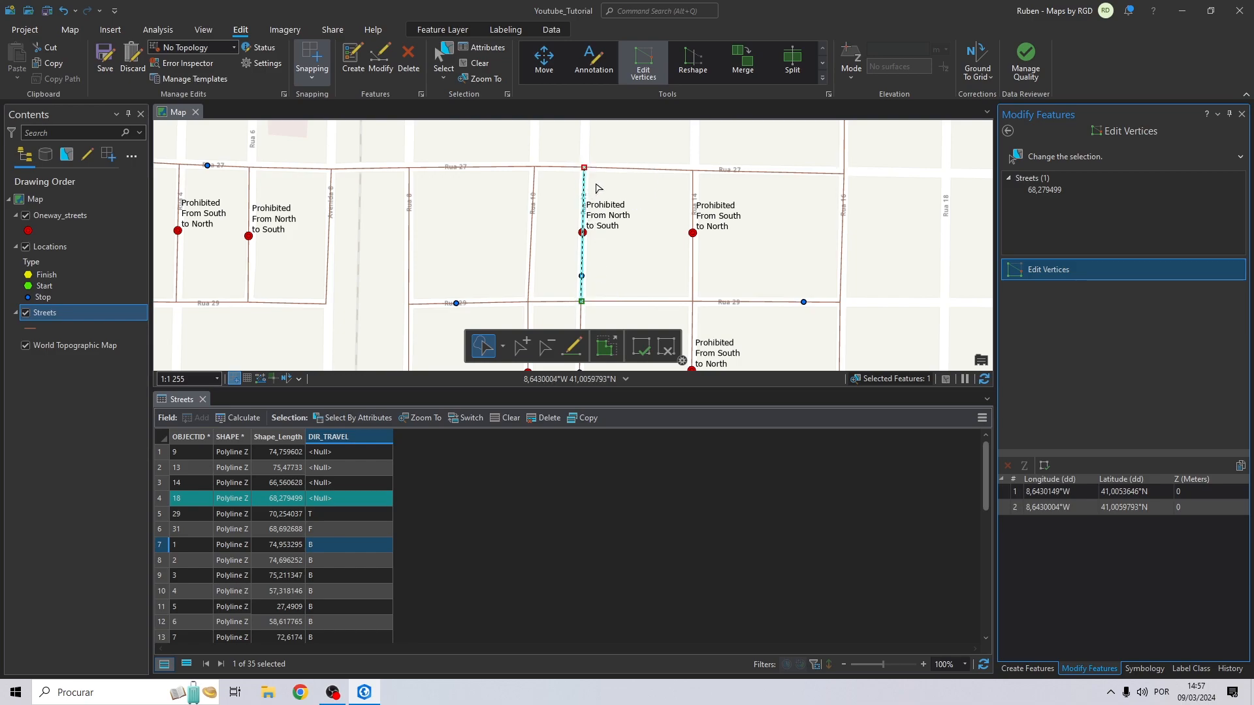
double_click(339, 503)
text(F)
key(Return)
- Check the vertices of the Rua 14 segment between Rua 27 and Rua 29 and set its DIR_TRAVEL to "F"
click(697, 250)
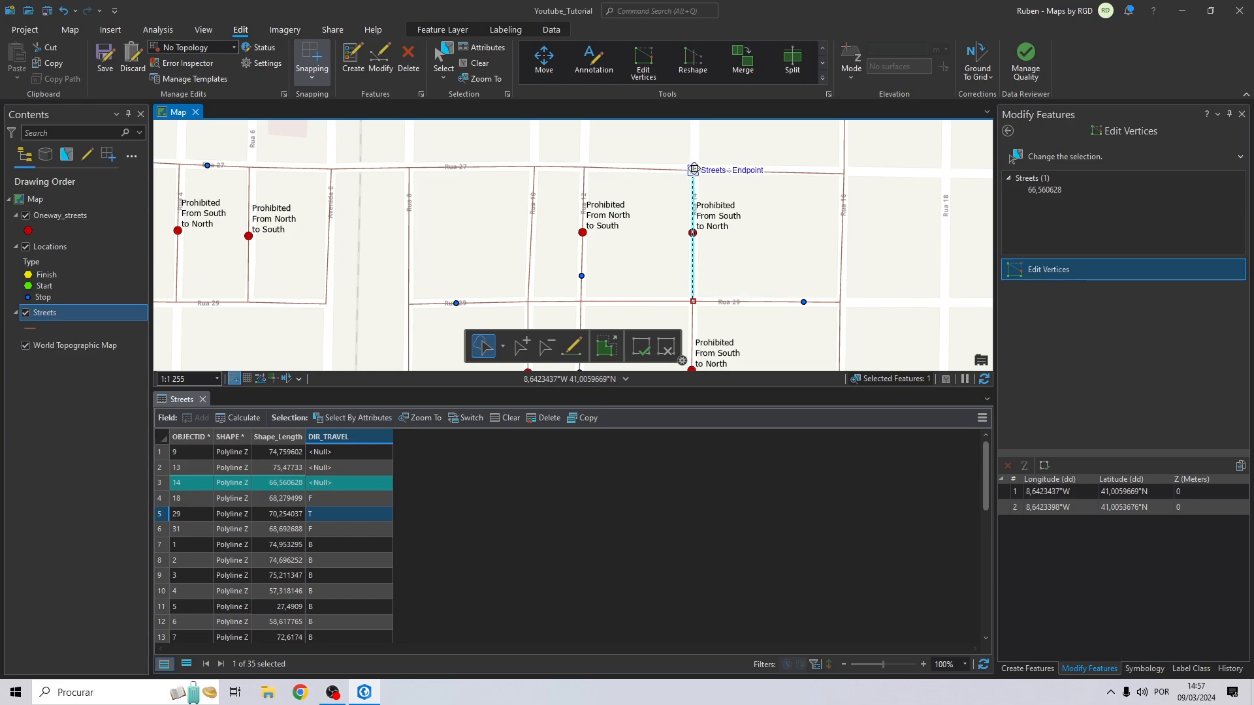
double_click(329, 484)
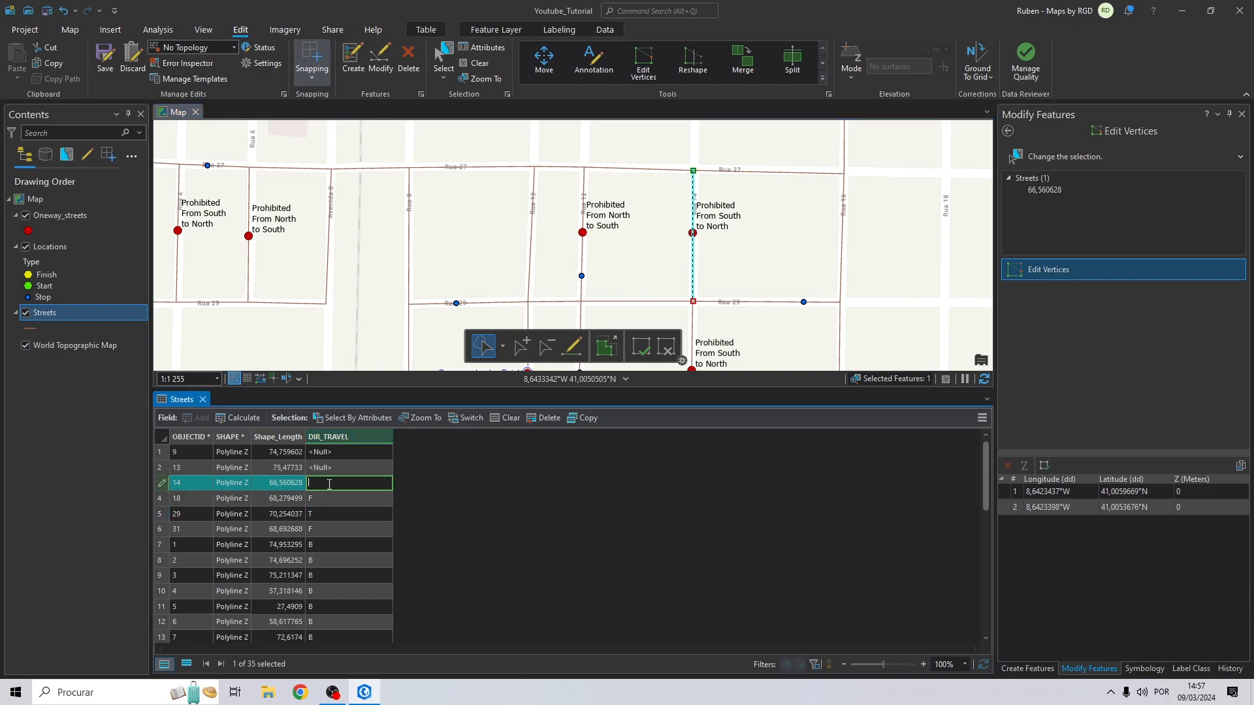
text(F)
key(Return)
- Between Rua 29 and Rua 31, set DIR_TRAVEL to "F" for the Rua 10 segment and "T" for the Rua 14 segment
drag(579, 299, 573, 188)
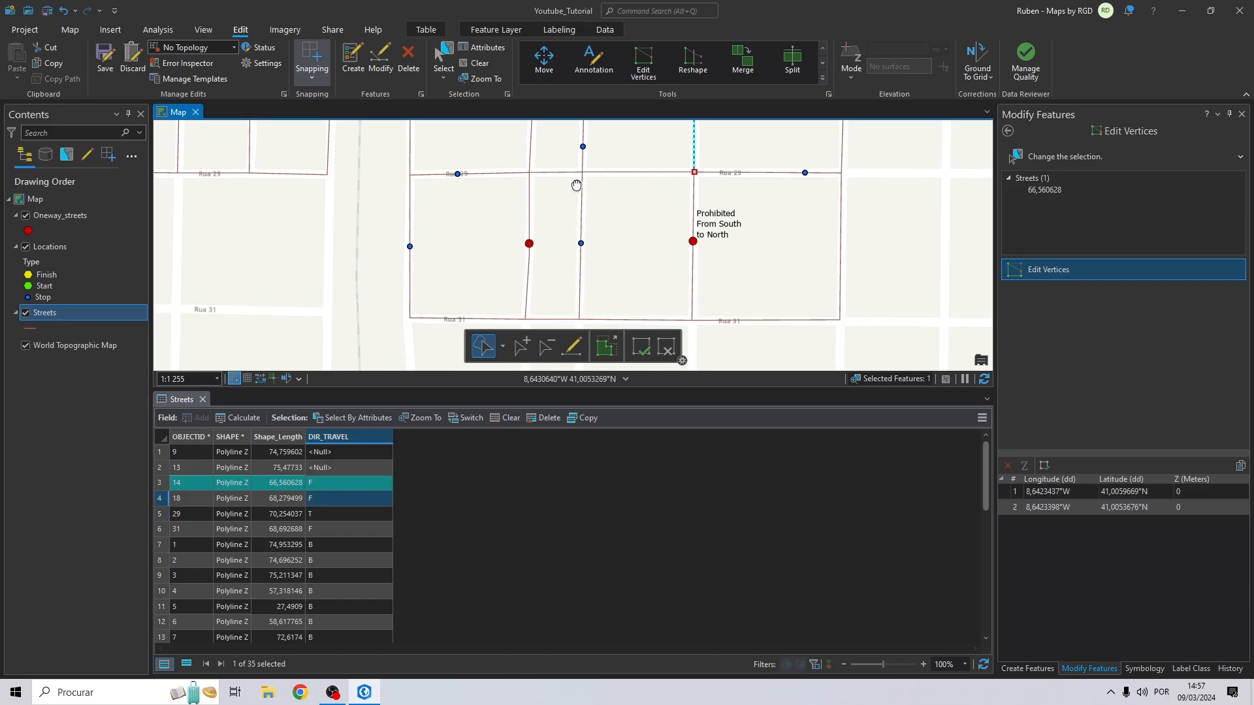
click(530, 225)
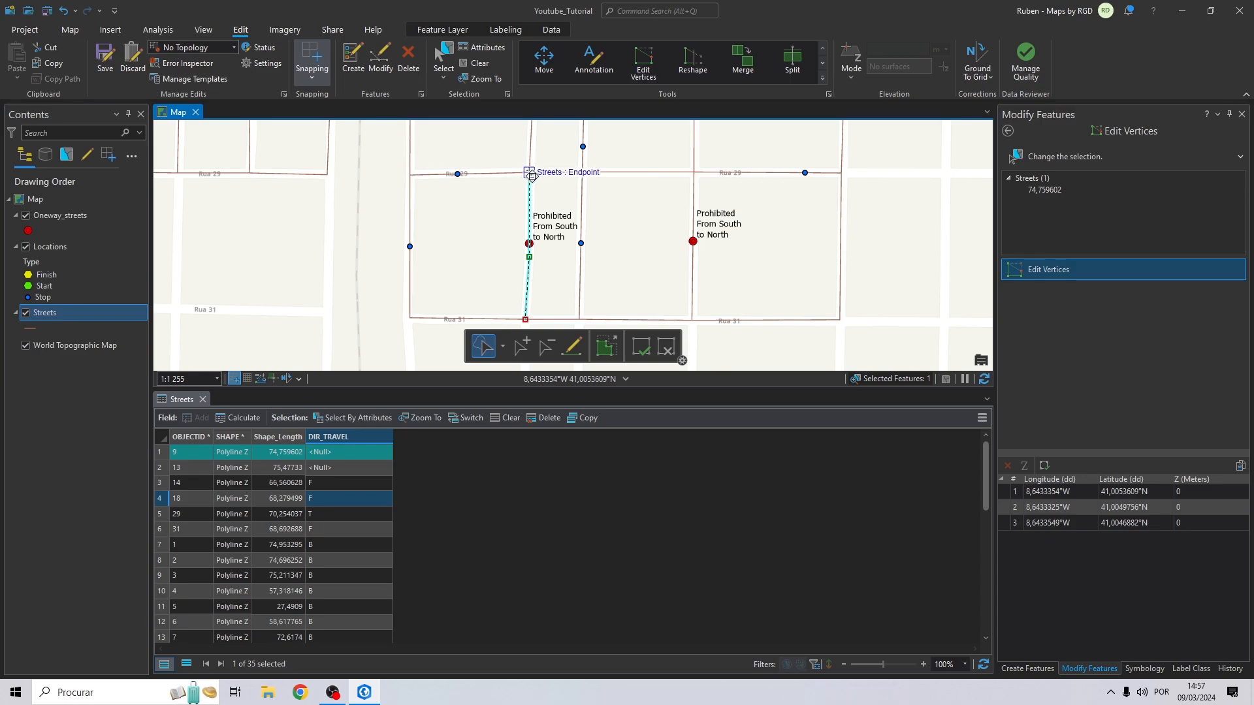
double_click(335, 454)
key(Return)
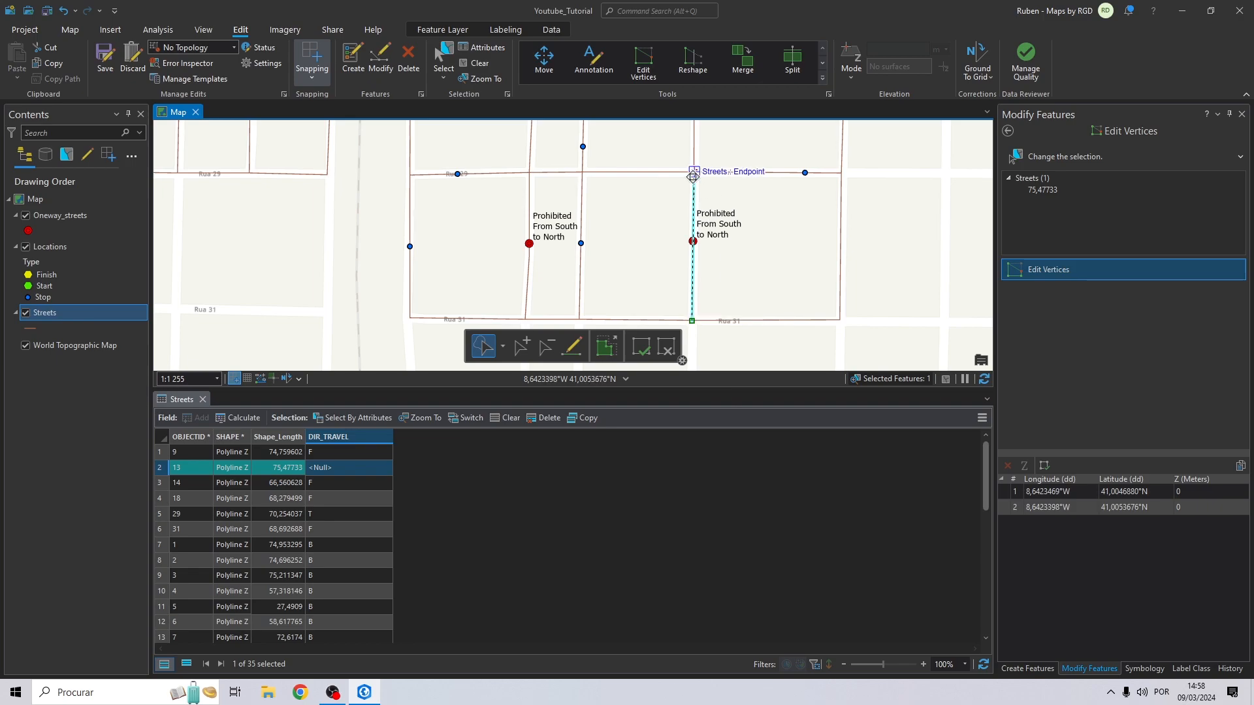
double_click(326, 474)
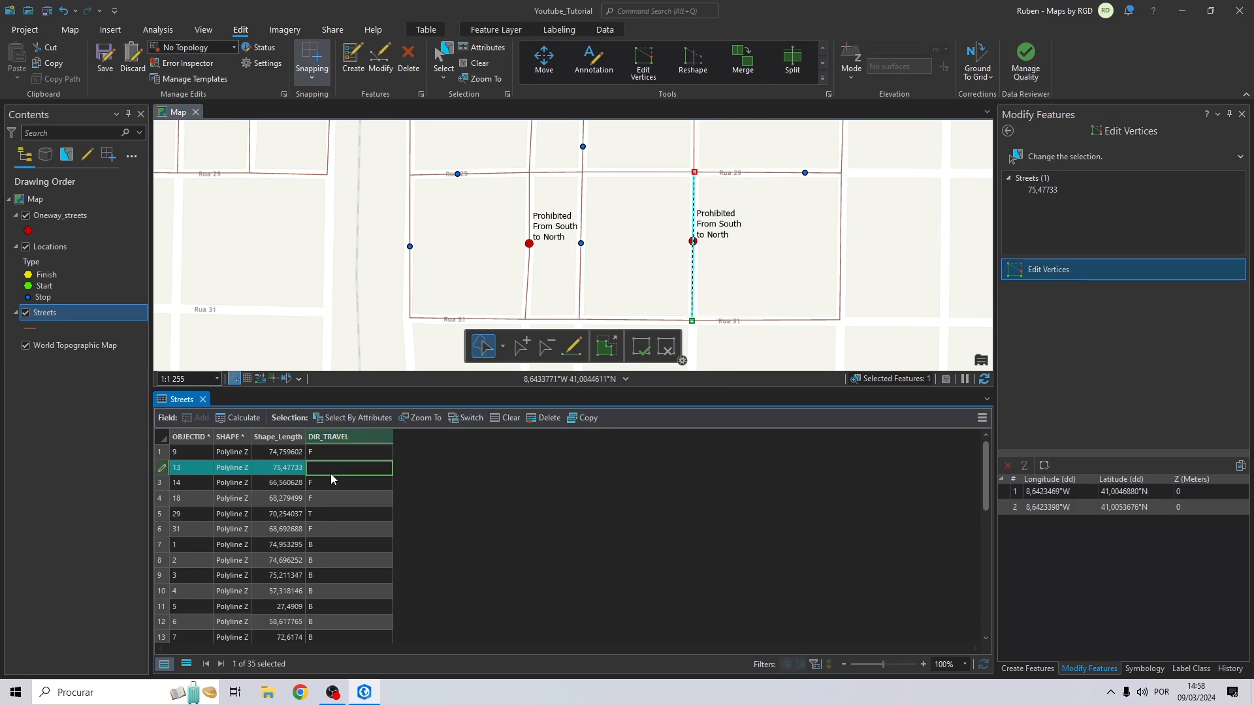
text(T)
key(Return)
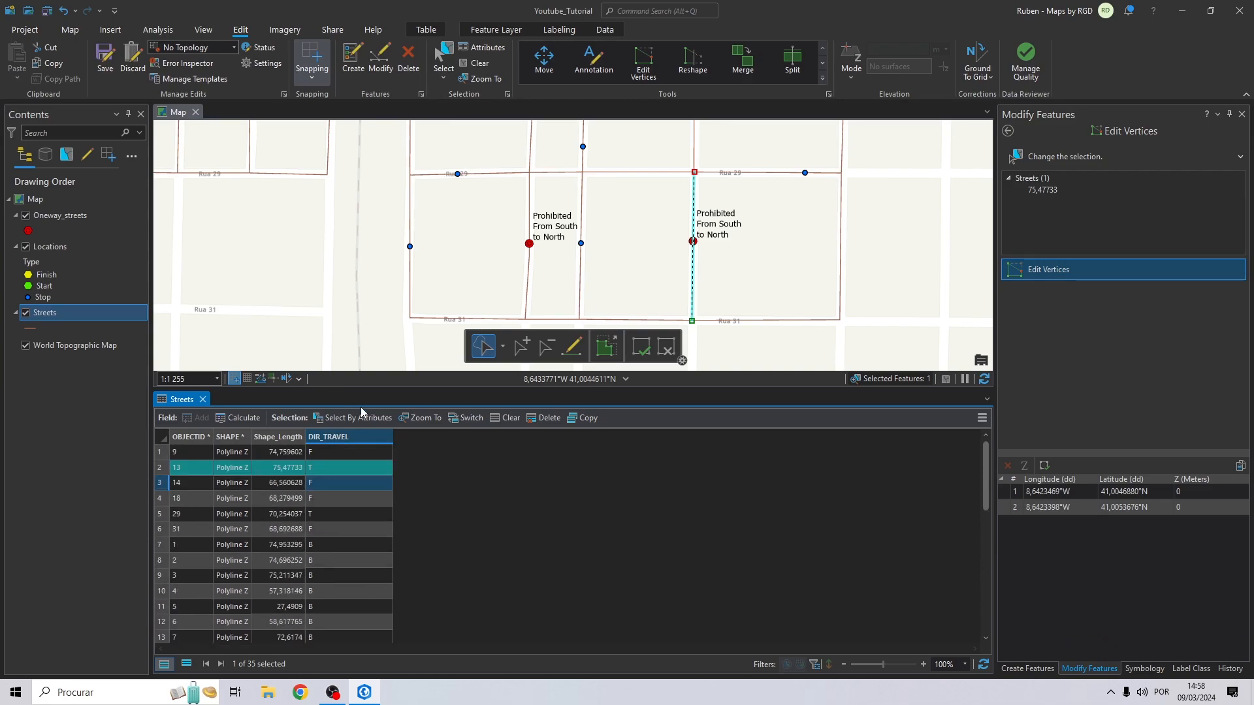
- Save all Streets edits and the project, and clear the feature selection
click(102, 63)
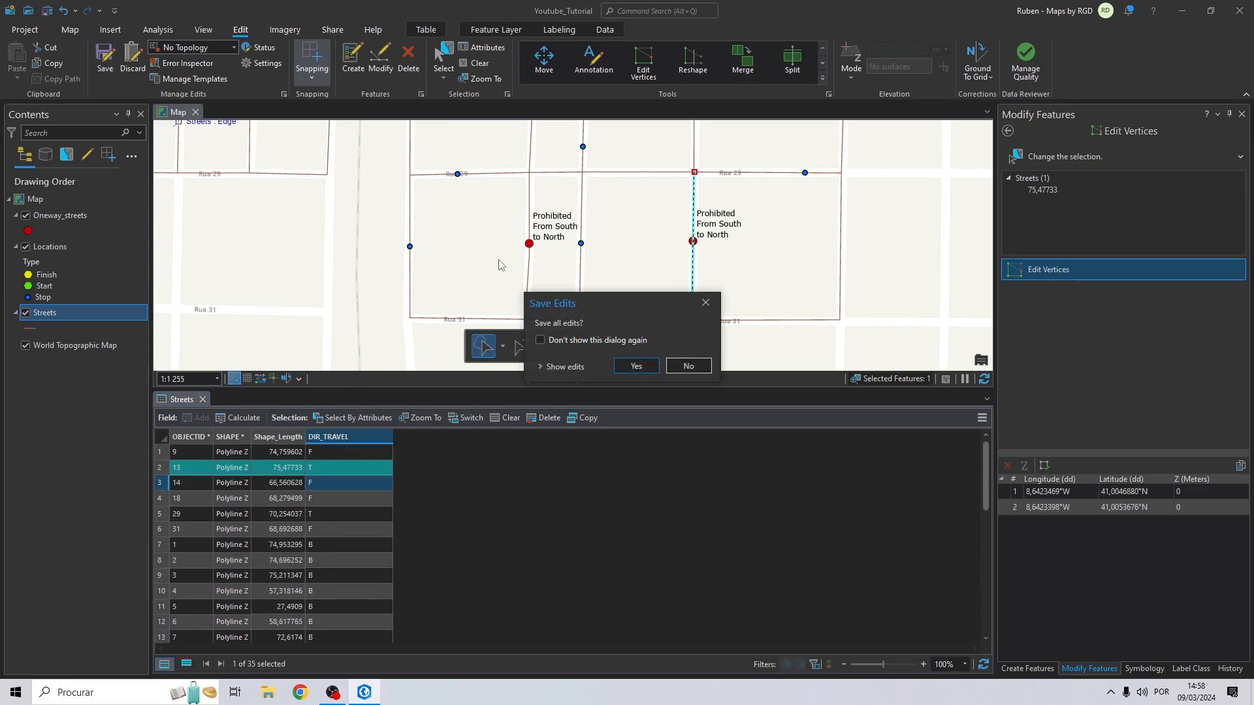
click(636, 366)
scroll(482, 205, down, 4)
scroll(482, 205, down, 4)
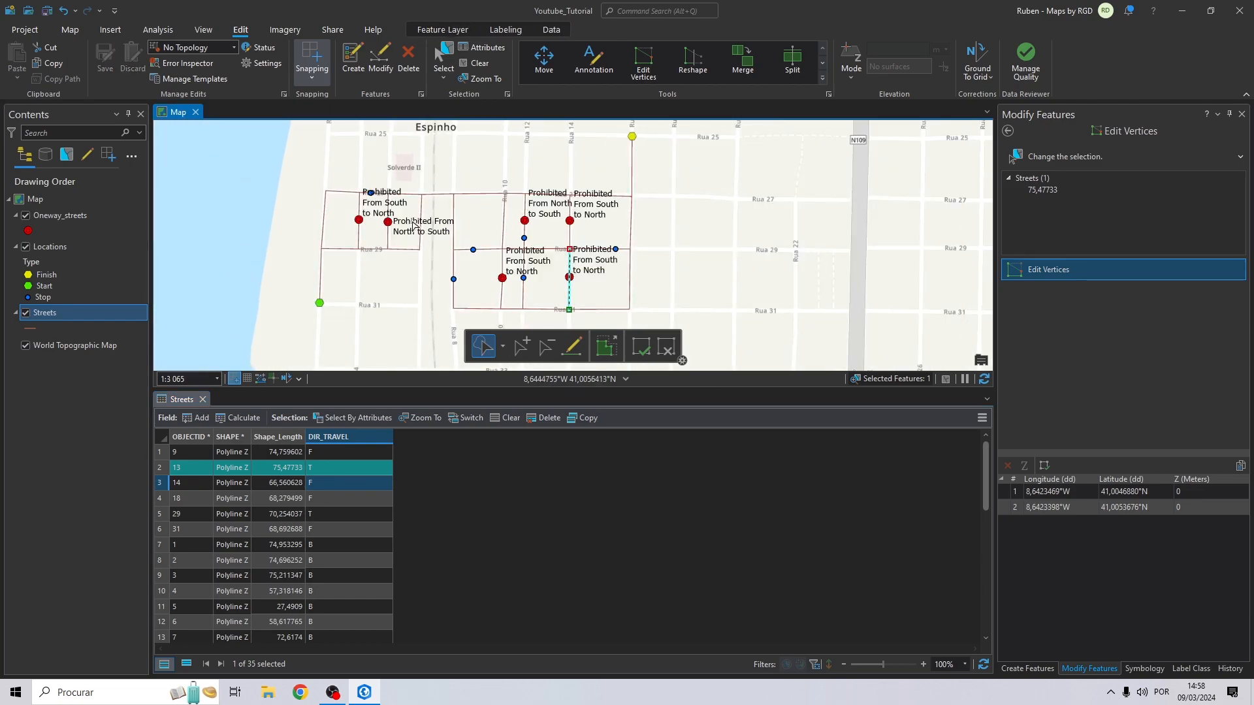
click(47, 10)
click(480, 63)
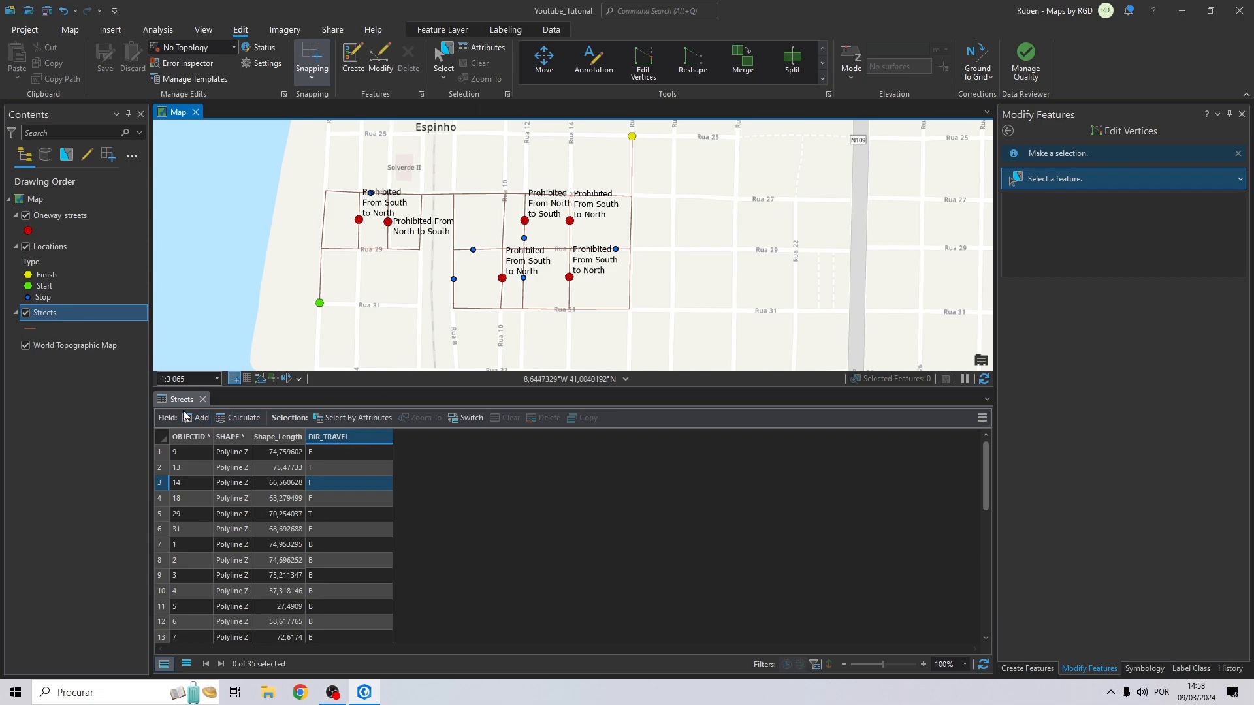
- Add a field named FT_BaseSpeed with data type Short to the Streets table
click(198, 420)
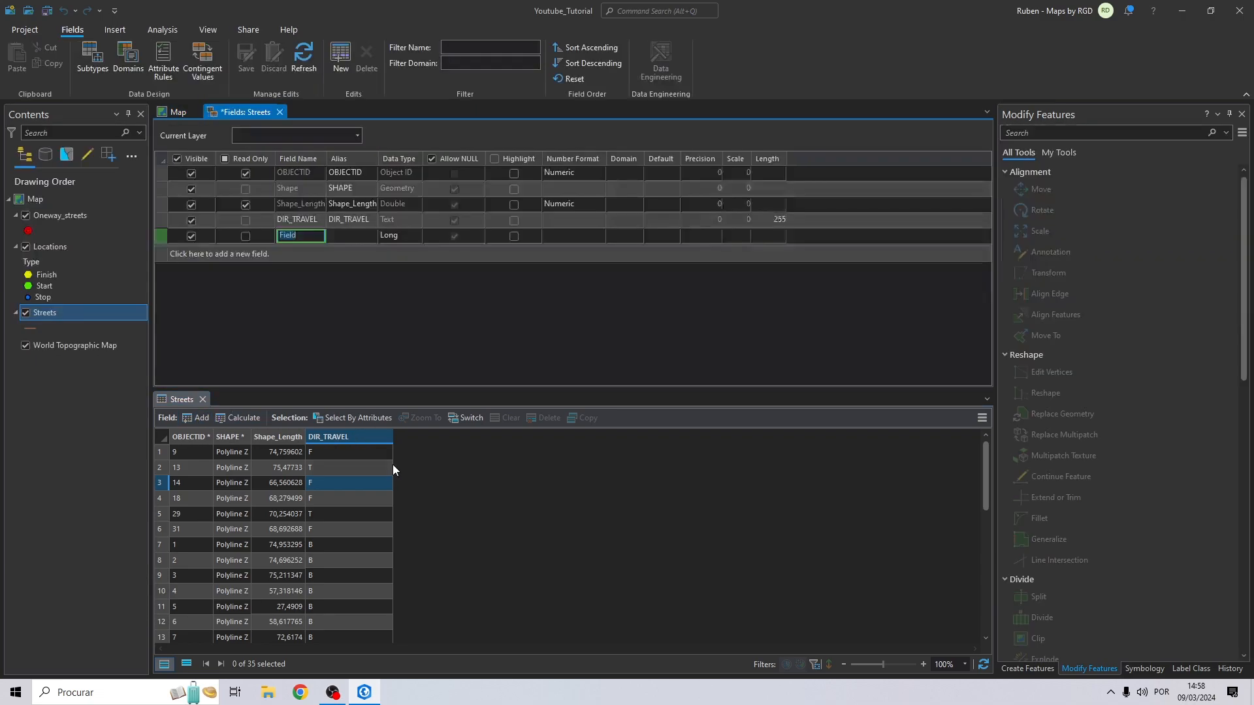
text(fe)
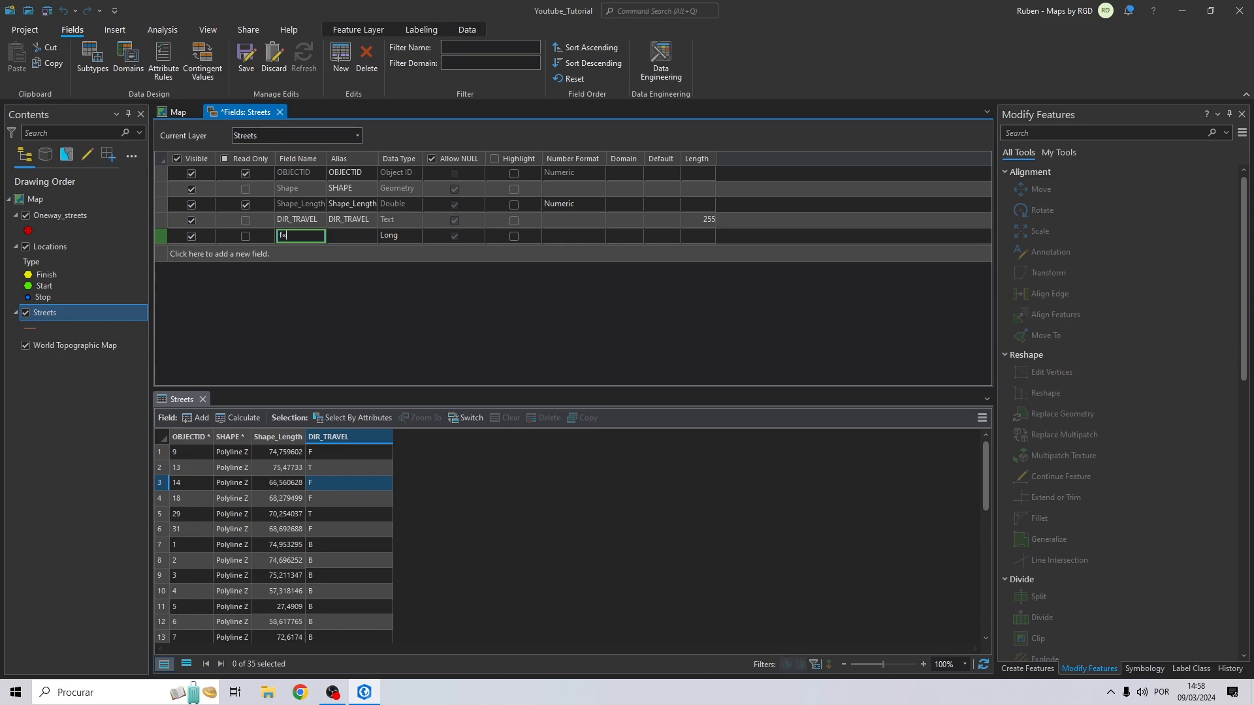
key(BackSpace)
text(FT_BaseSpeed)
click(400, 236)
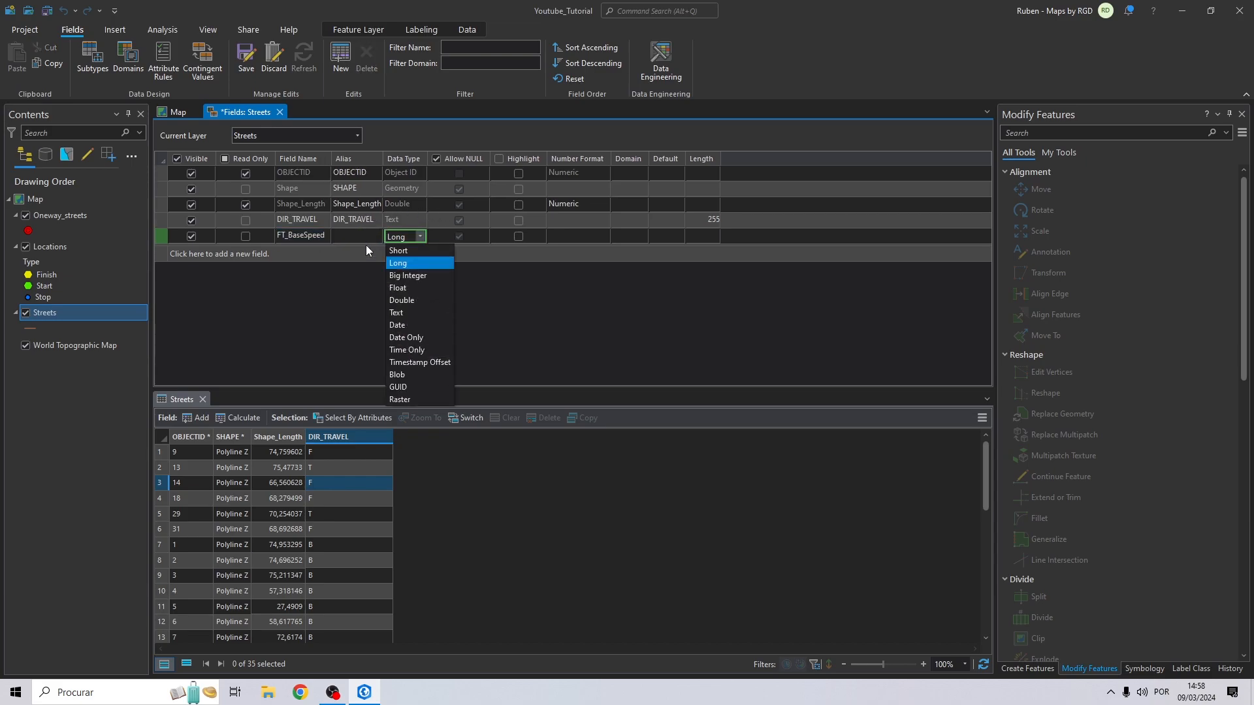
click(410, 252)
- Add a TF_BaseSpeed field of type Short to Streets, save the field changes and close the field design
click(299, 254)
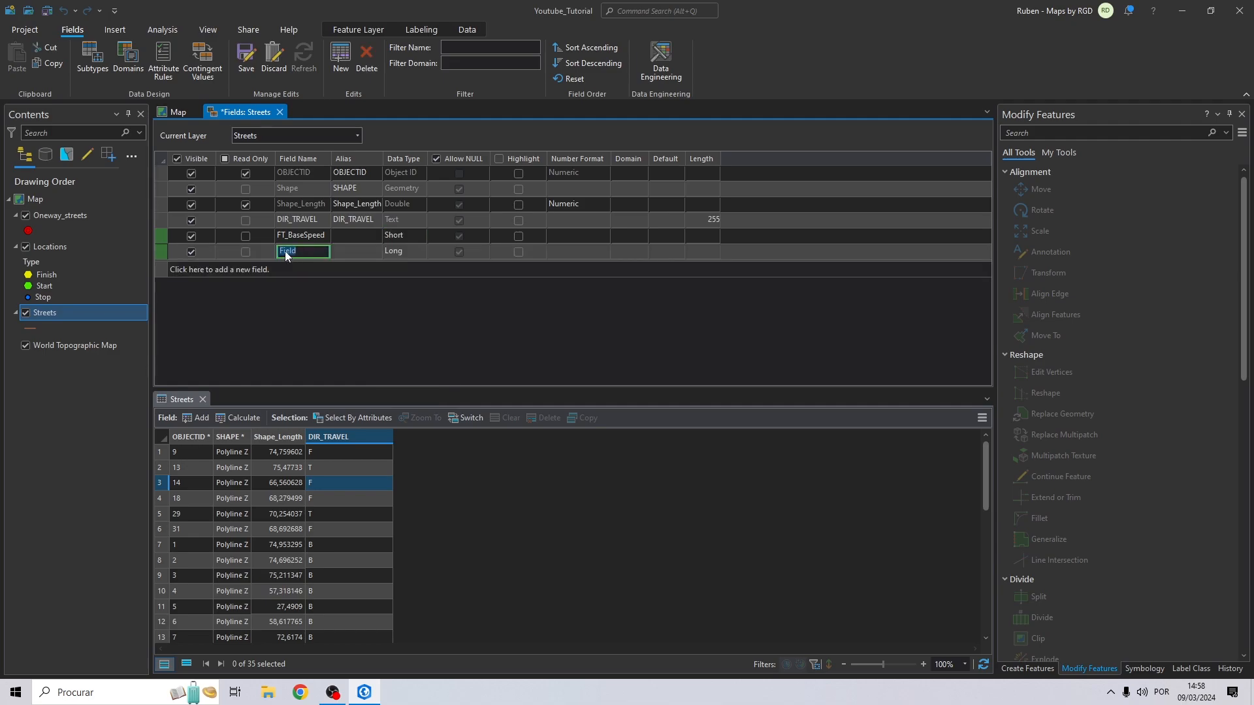
text(TF_BaseSpee)
click(394, 255)
click(408, 266)
click(239, 56)
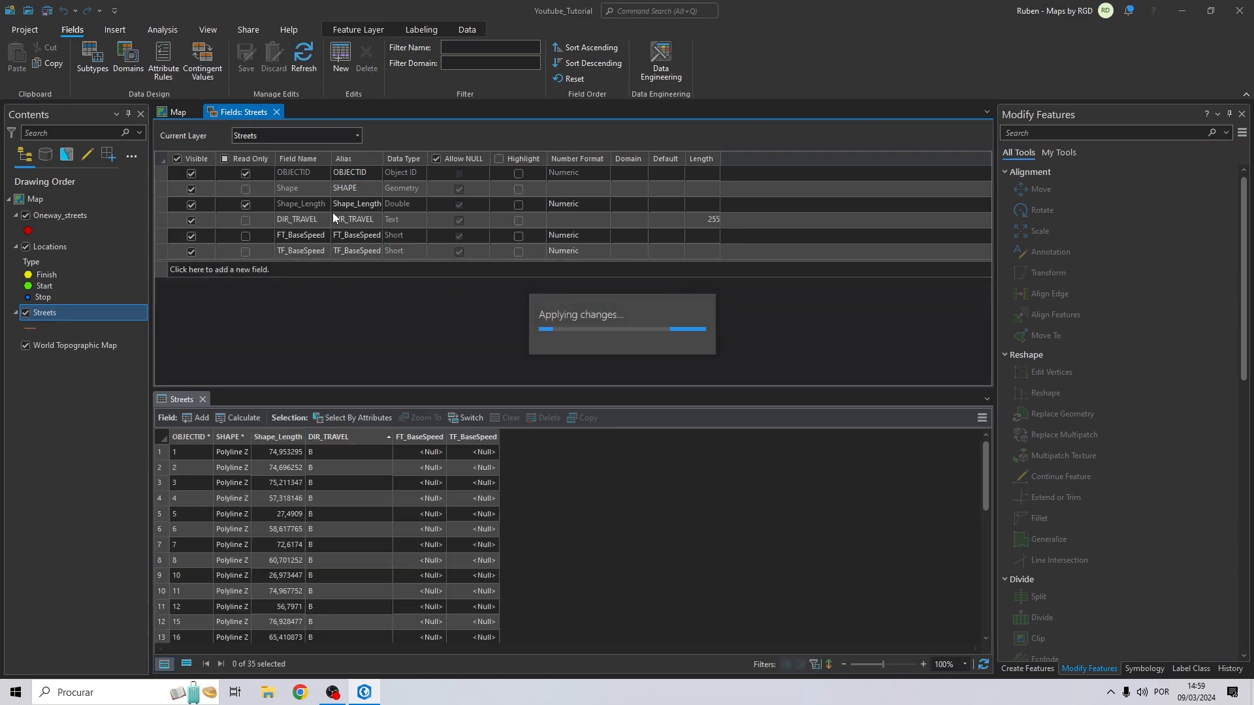
click(276, 113)
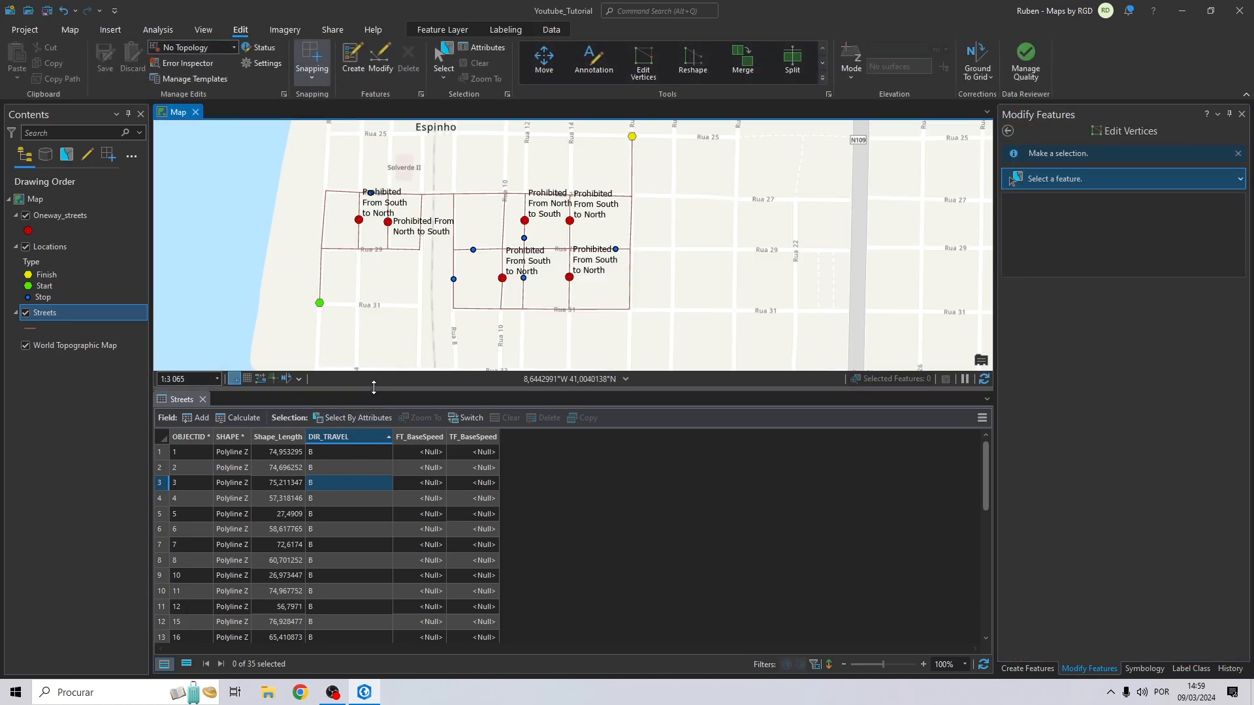
- Calculate FT_BaseSpeed as 50 for Streets segments with OBJECTID 1, 3, 6, 7, 8, 10, 13, 25–28, 31, 34 and 35
drag(374, 387, 372, 354)
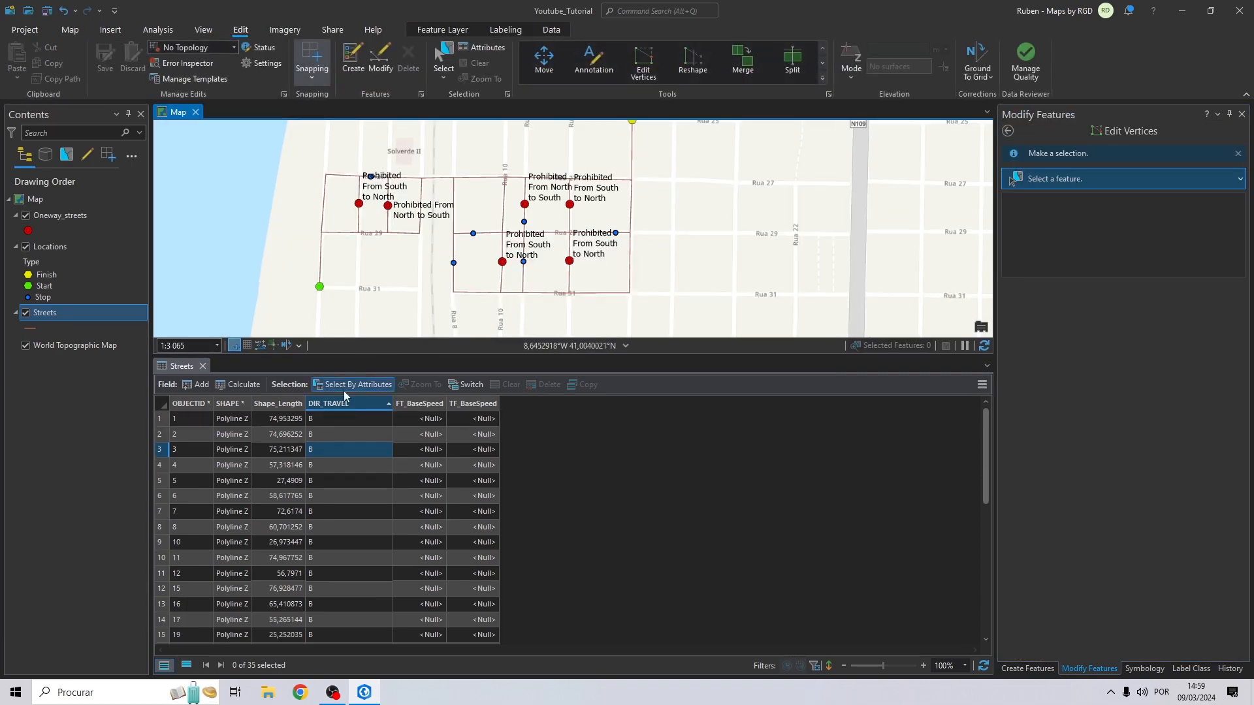
click(166, 422)
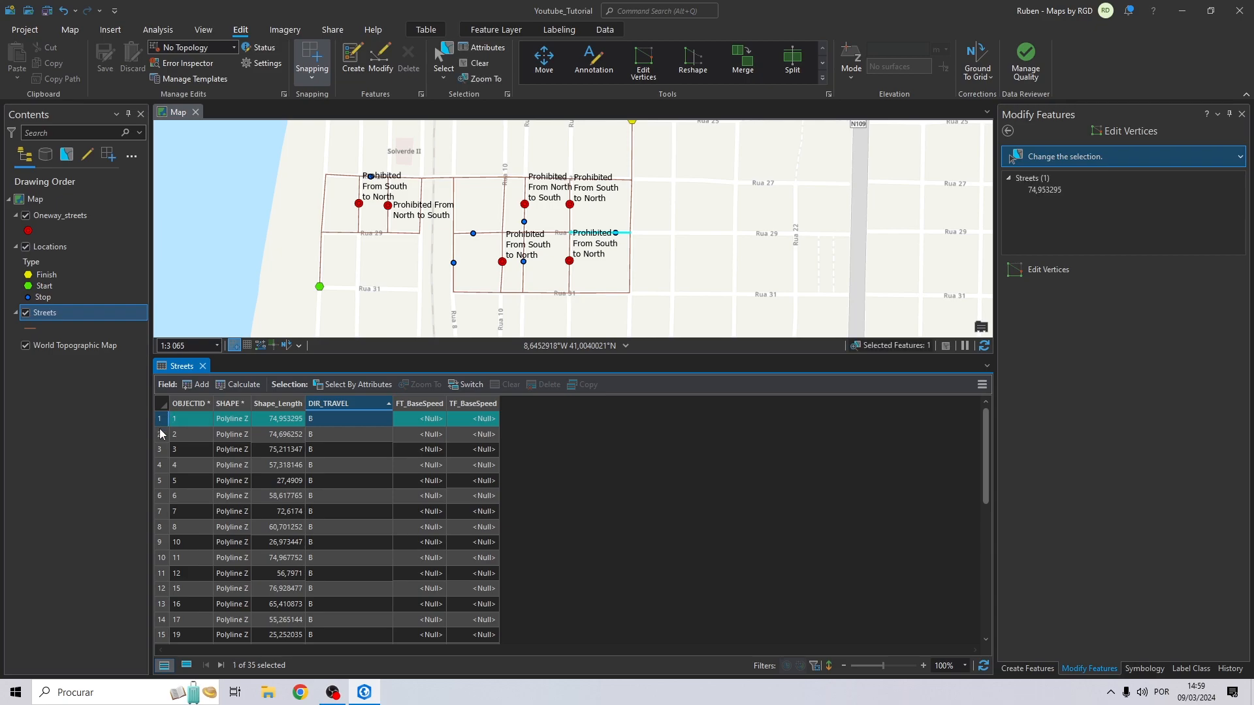
ctrl+click(158, 453)
drag(161, 499, 169, 545)
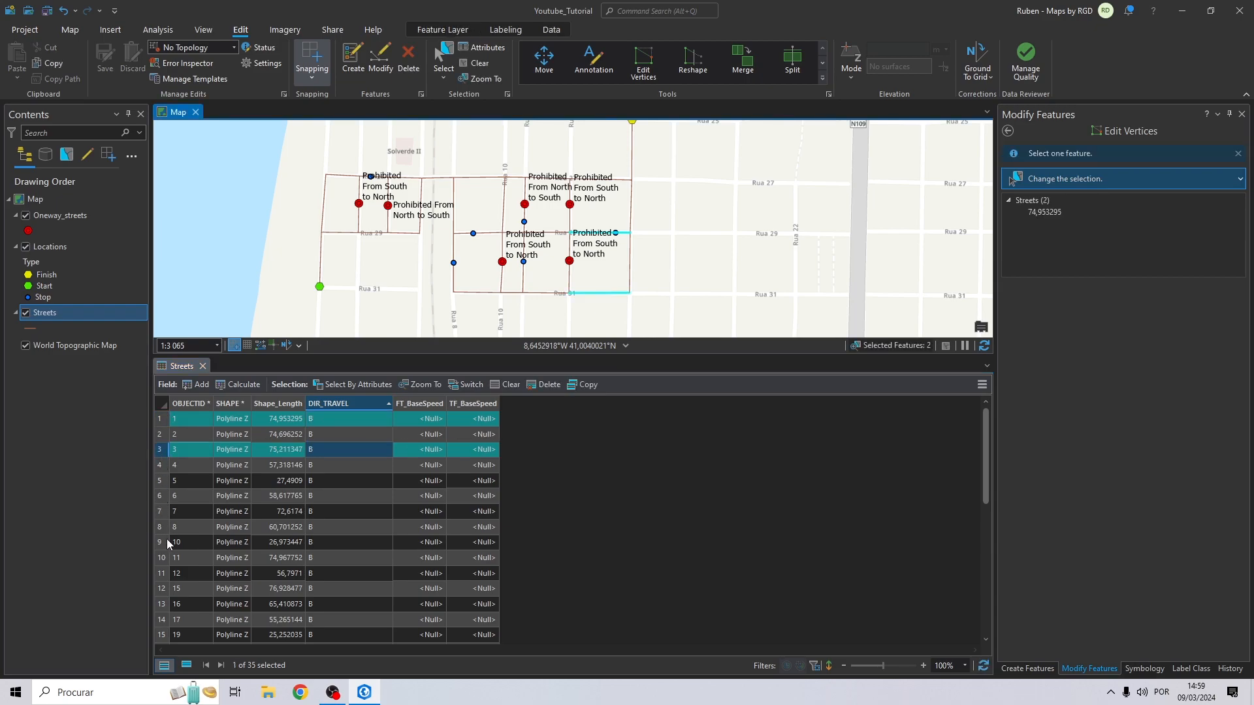
scroll(201, 515, down, 5)
drag(162, 498, 160, 541)
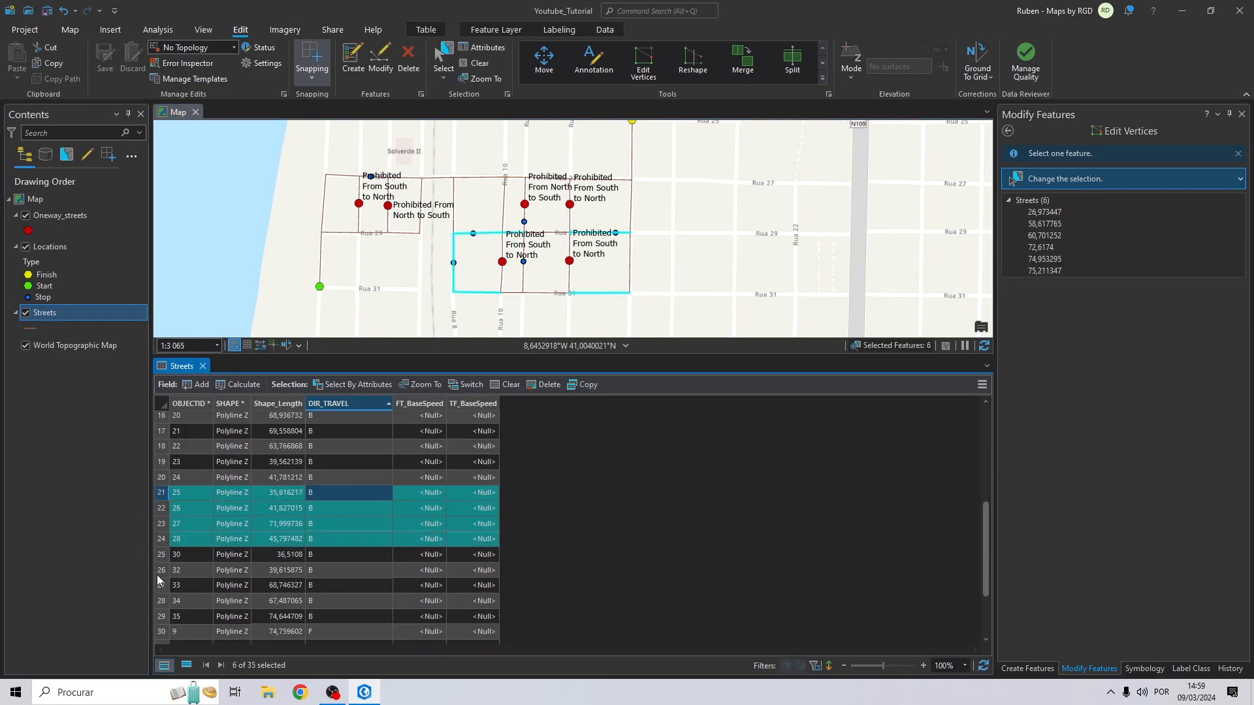
mouse_move(164, 606)
mouse_down()
mouse_move(163, 617)
mouse_move(162, 591)
mouse_up()
scroll(164, 617, down, 2)
scroll(445, 489, up, 7)
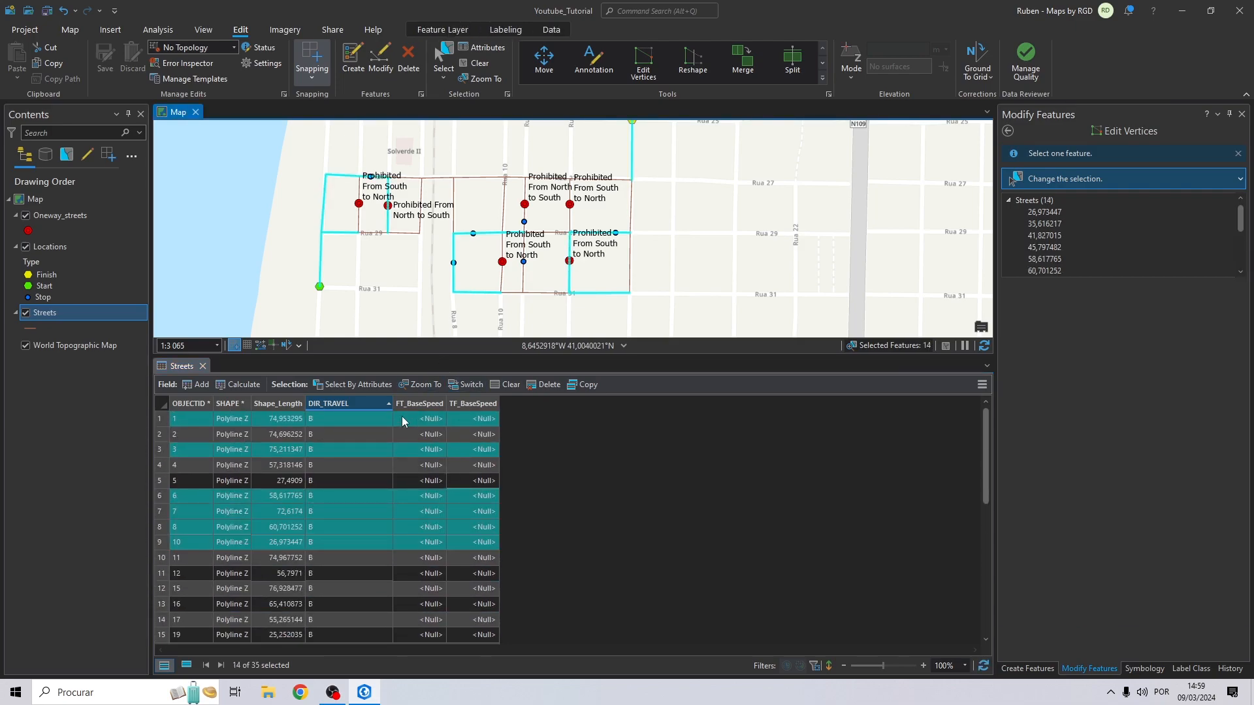
right_click(418, 403)
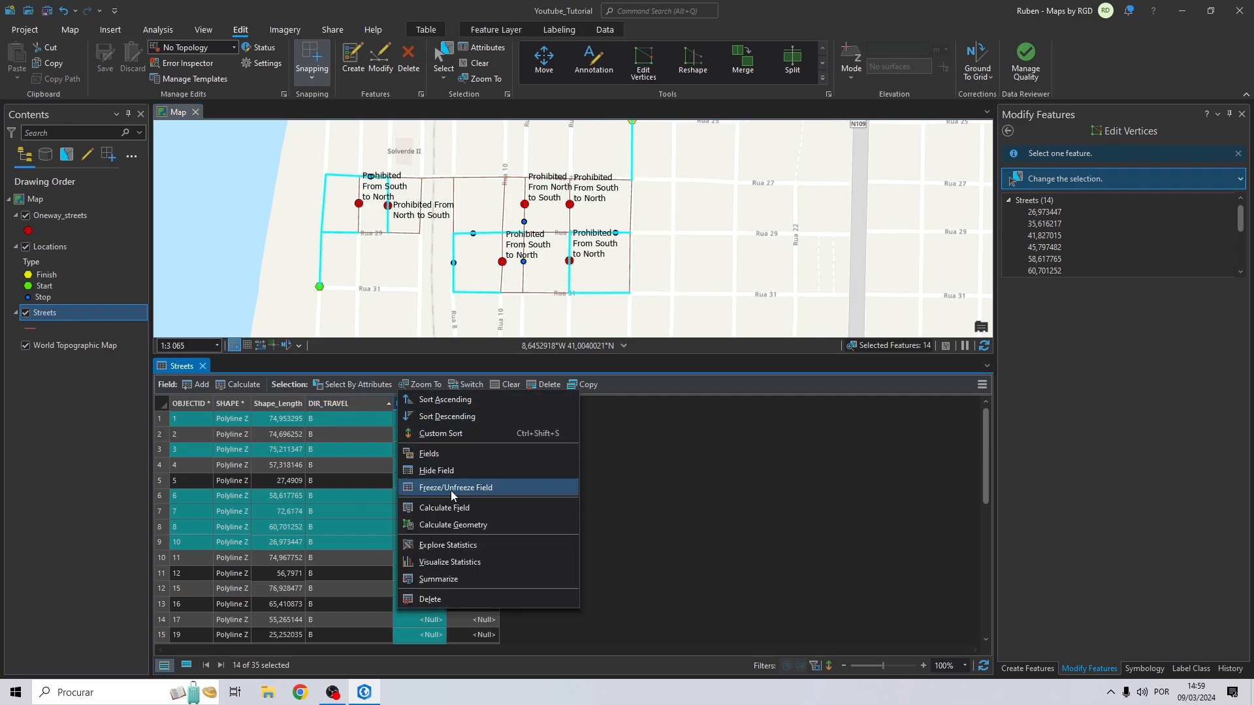
click(443, 507)
drag(741, 455, 663, 448)
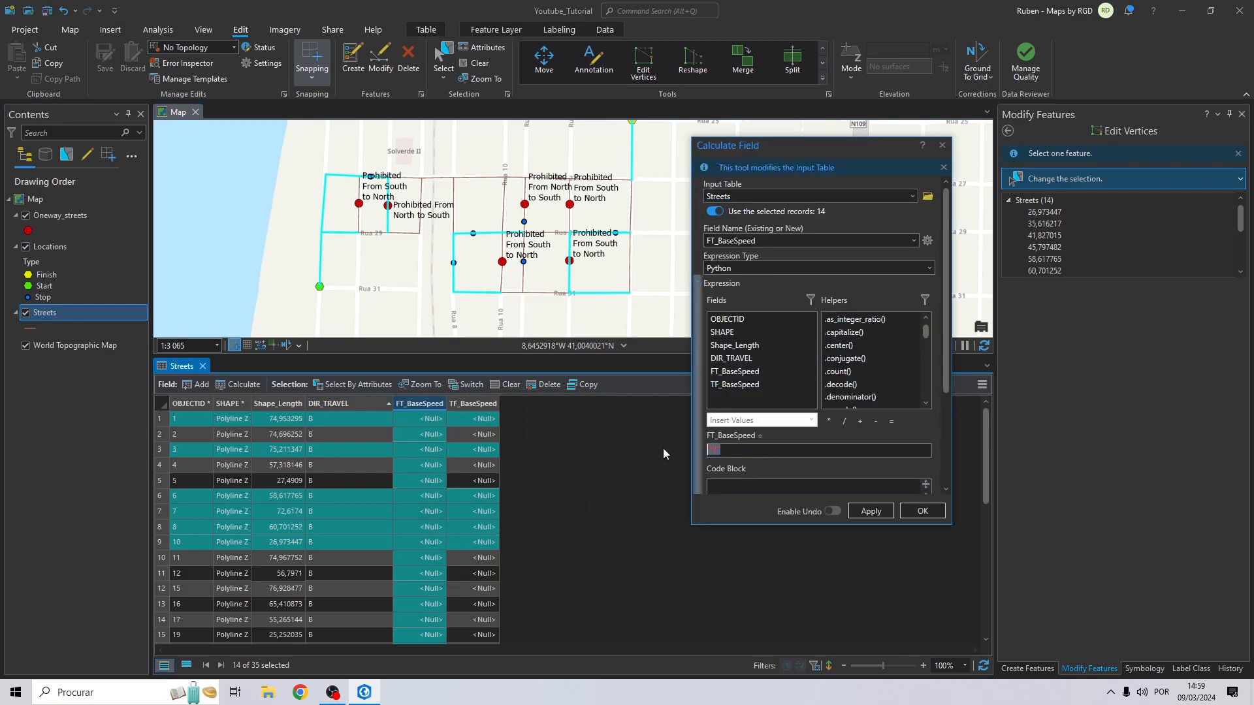
text(50)
click(911, 513)
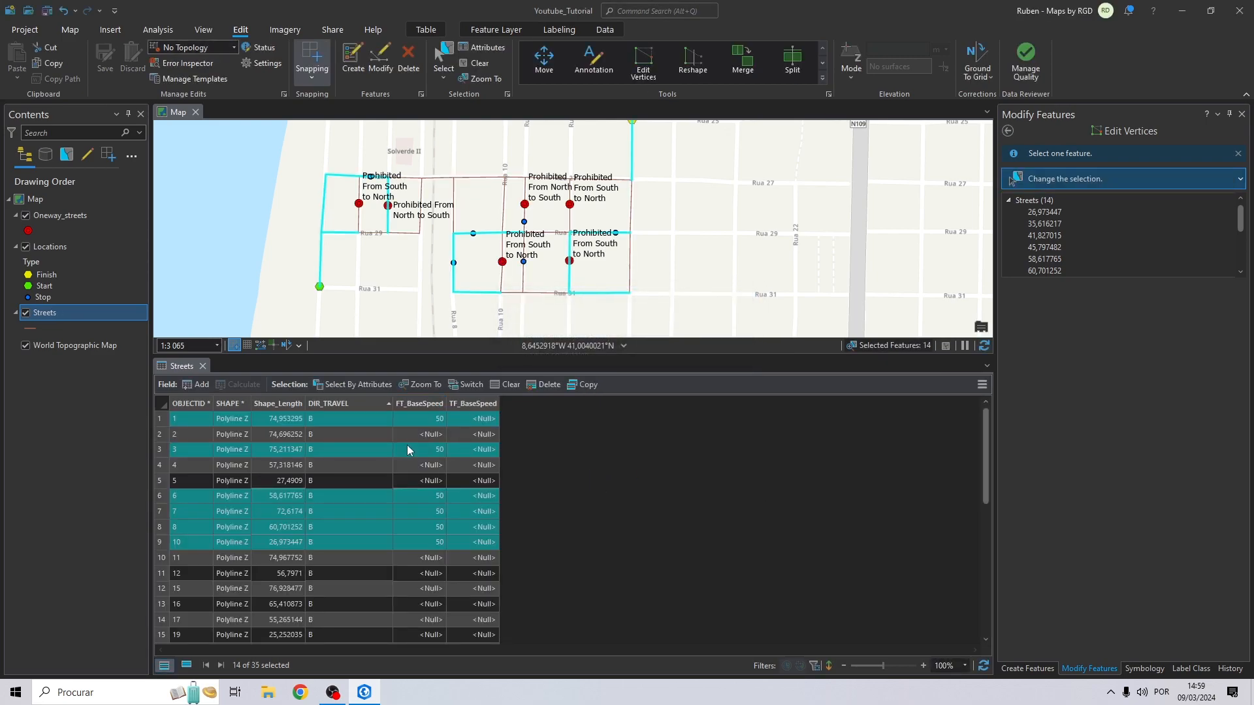
- Calculate FT_BaseSpeed as 30 for Streets segments with OBJECTID 2, 4, 5, 12, 17, 30, 32 and 33
click(161, 436)
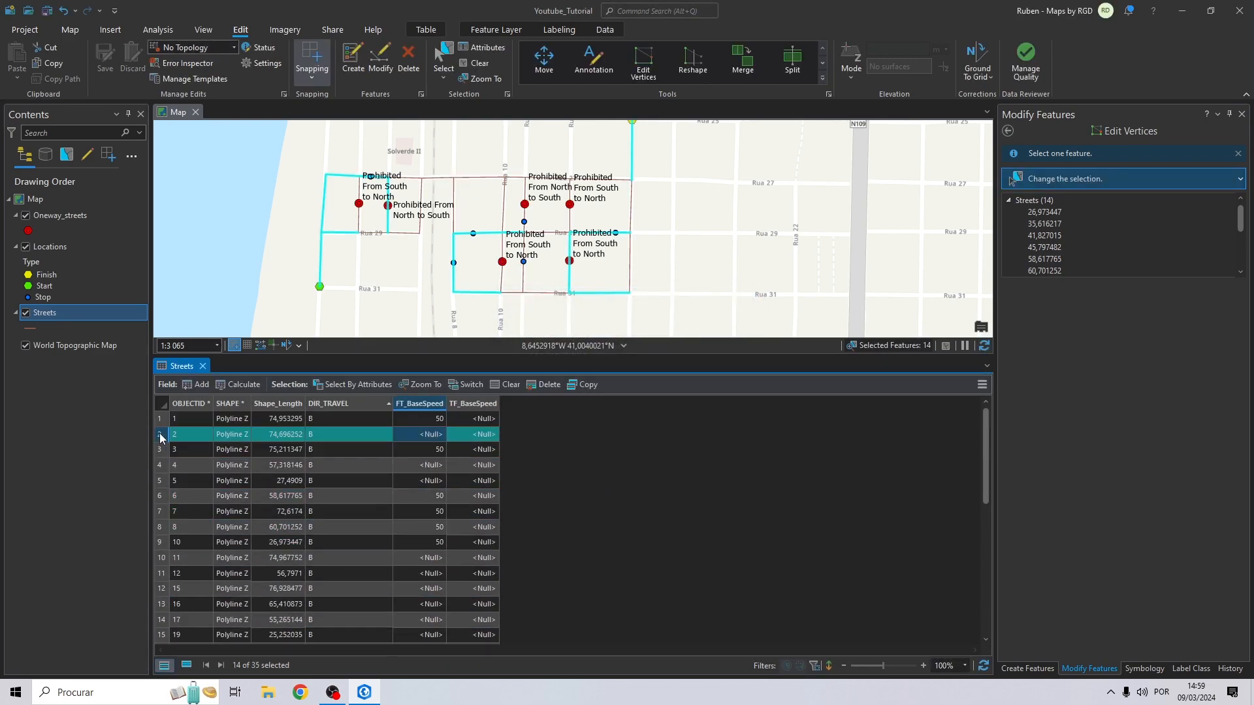
ctrl+click(160, 465)
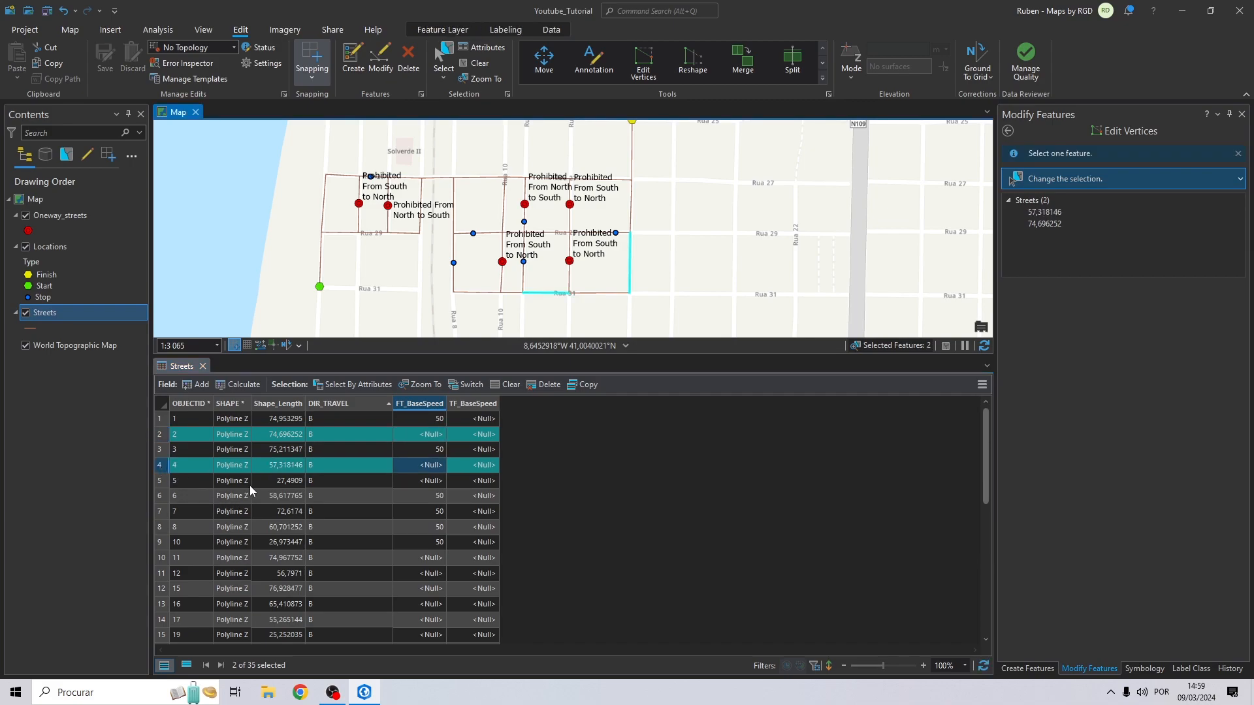
ctrl+click(168, 481)
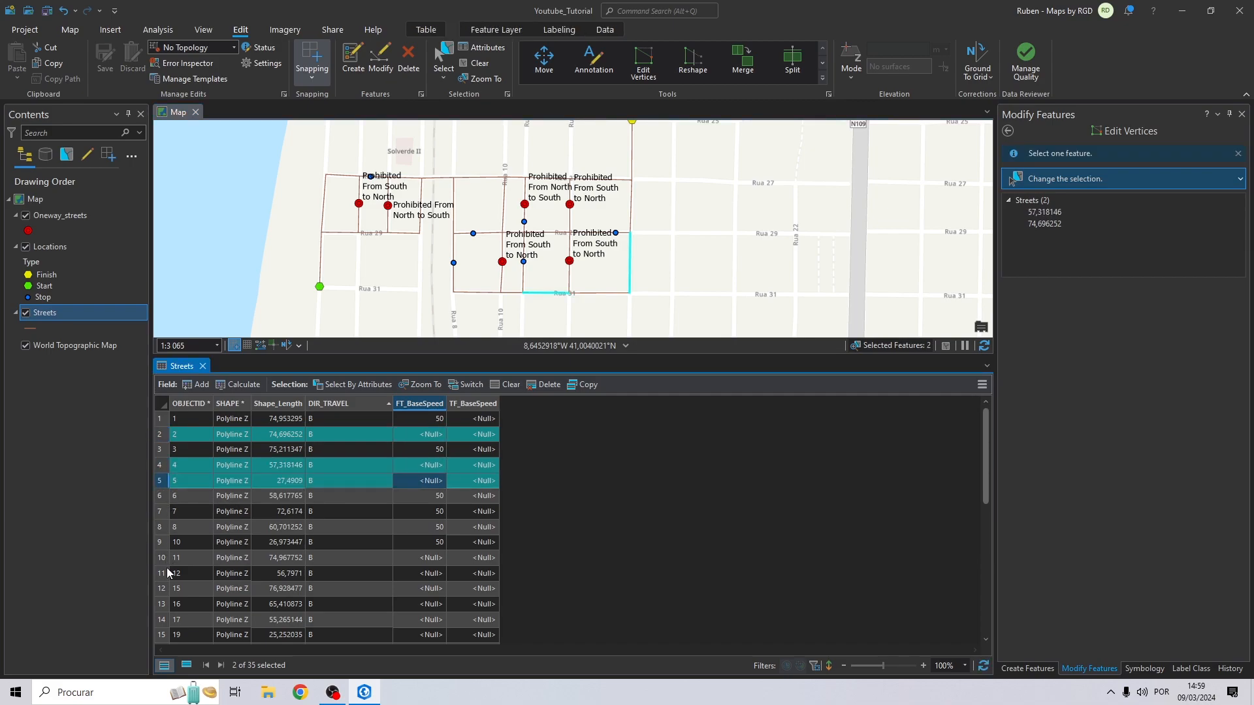
ctrl+click(163, 574)
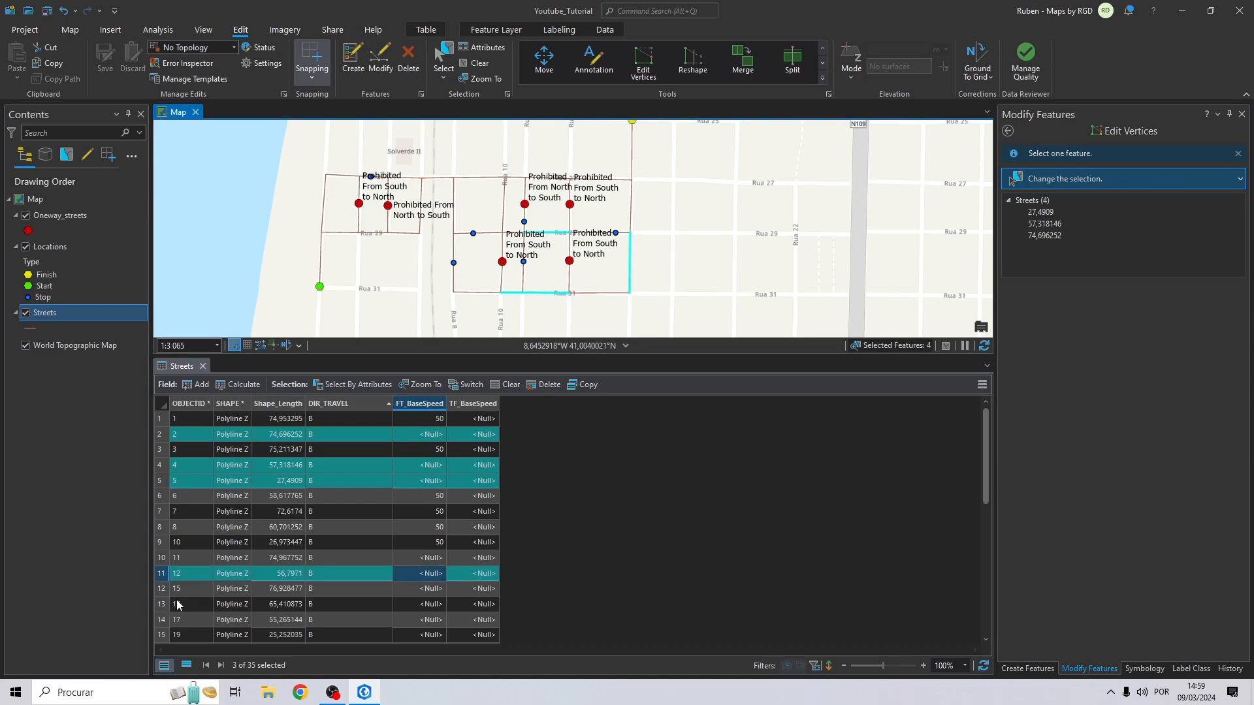
scroll(216, 561, down, 7)
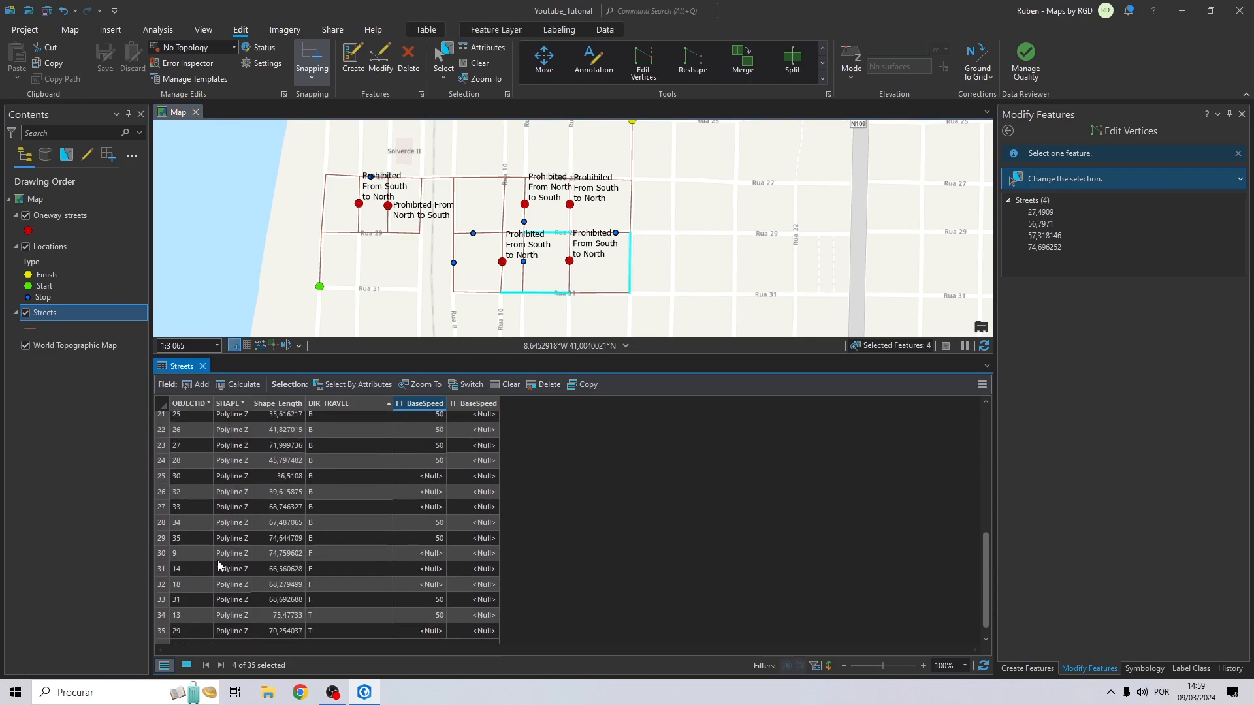
drag(160, 504, 160, 476)
scroll(257, 497, up, 5)
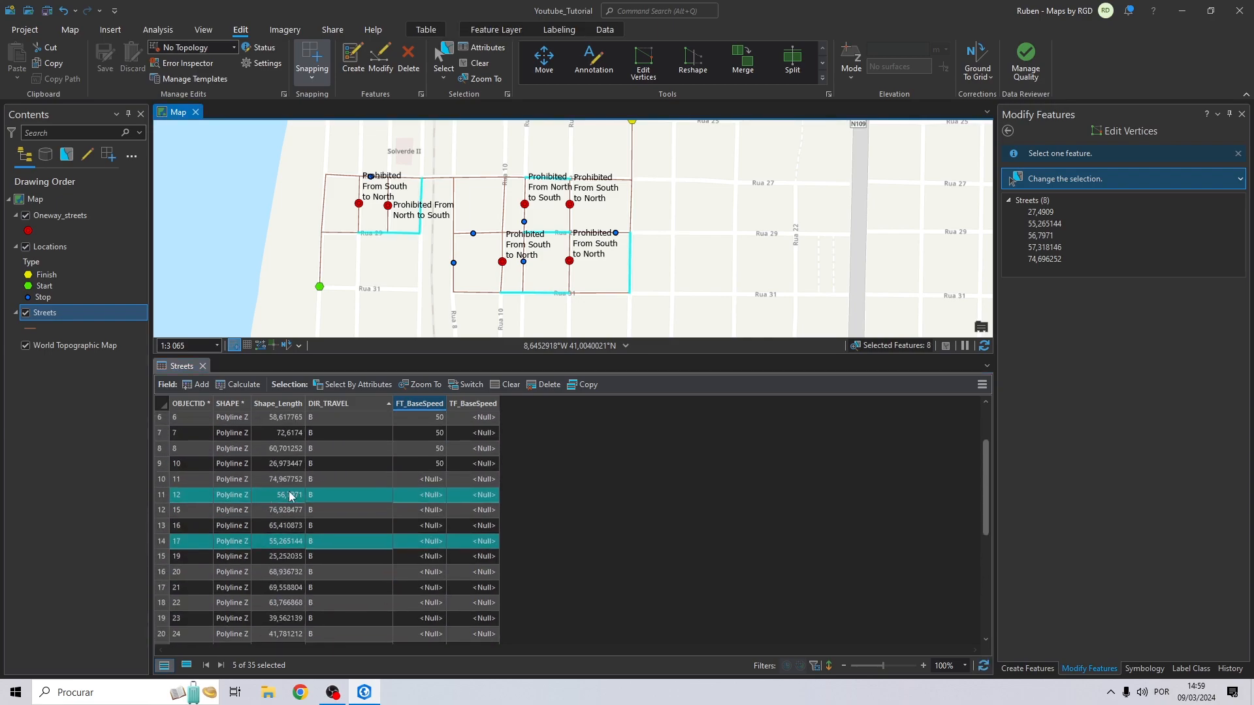
right_click(418, 403)
click(445, 407)
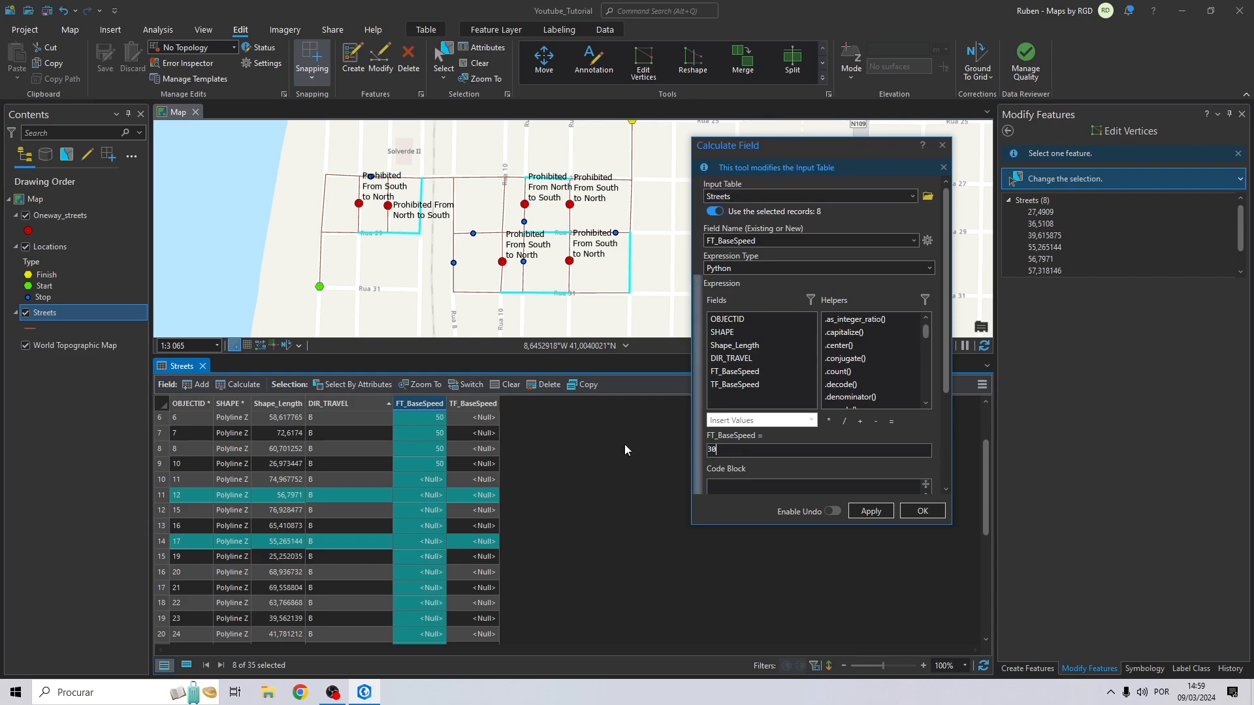
click(909, 509)
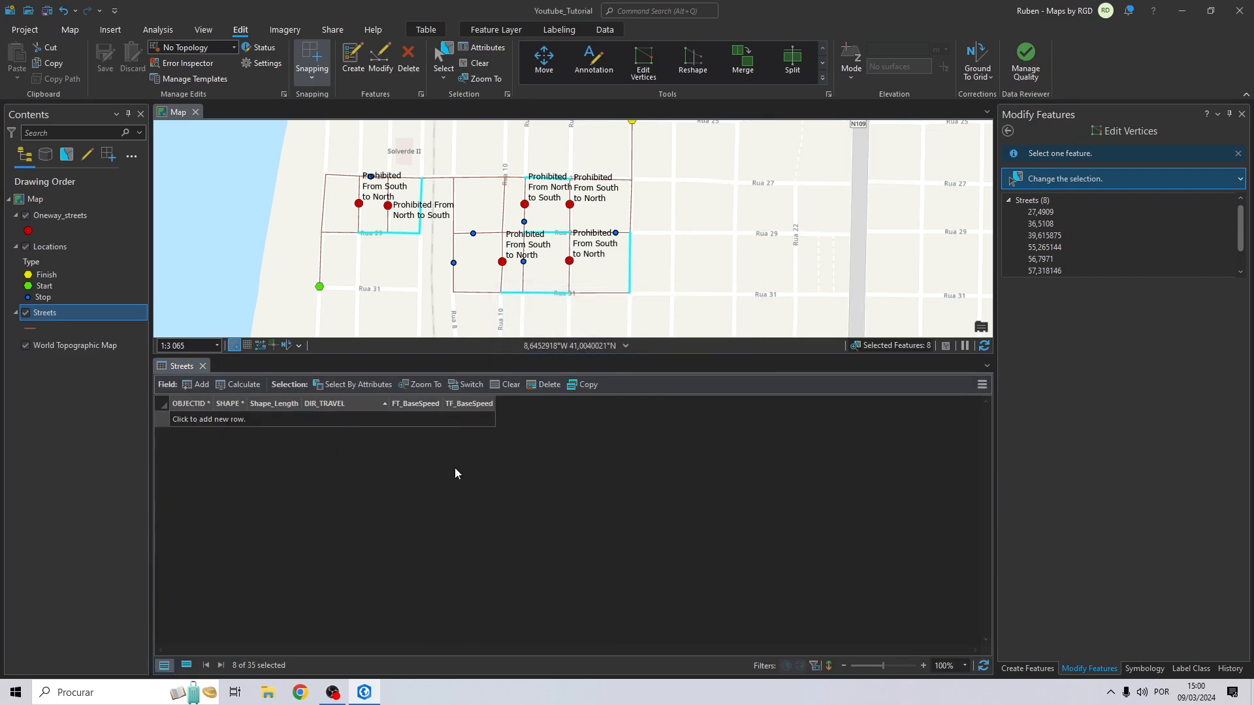
- Sort the Streets table by FT_BaseSpeed in ascending order to bring the segments without a speed to the start
scroll(420, 401, down, 5)
double_click(426, 403)
click(425, 451)
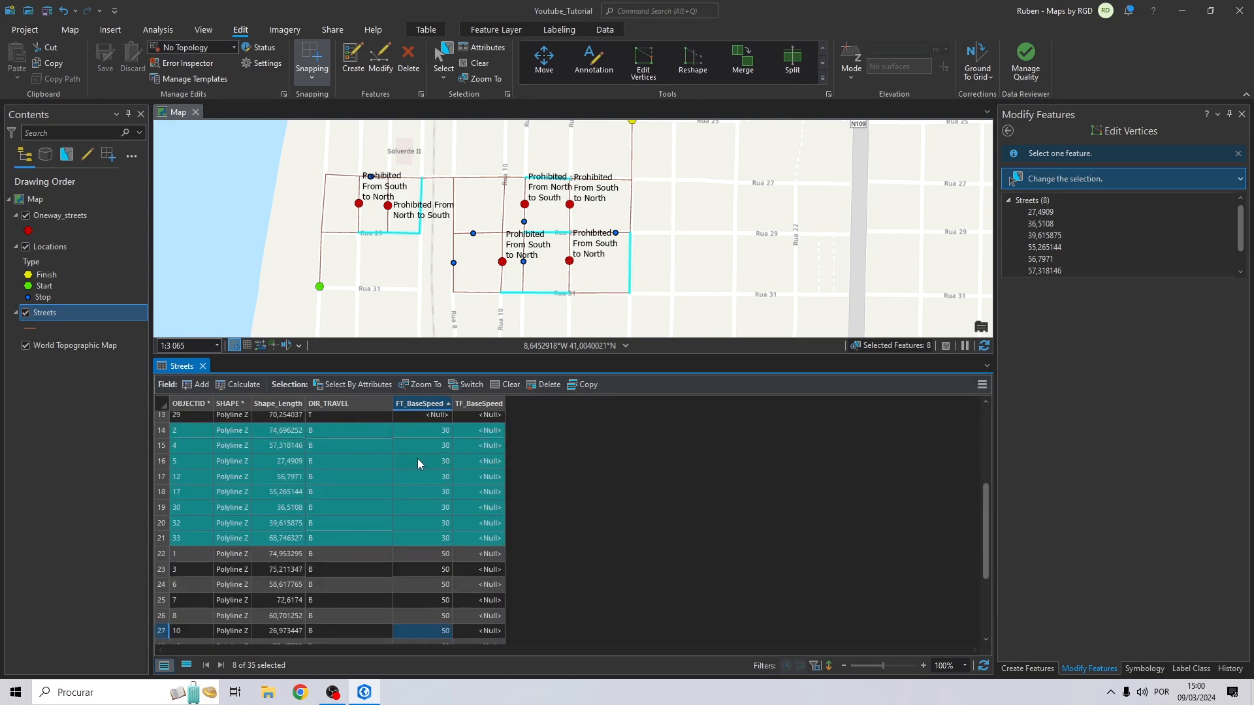
click(424, 404)
click(338, 405)
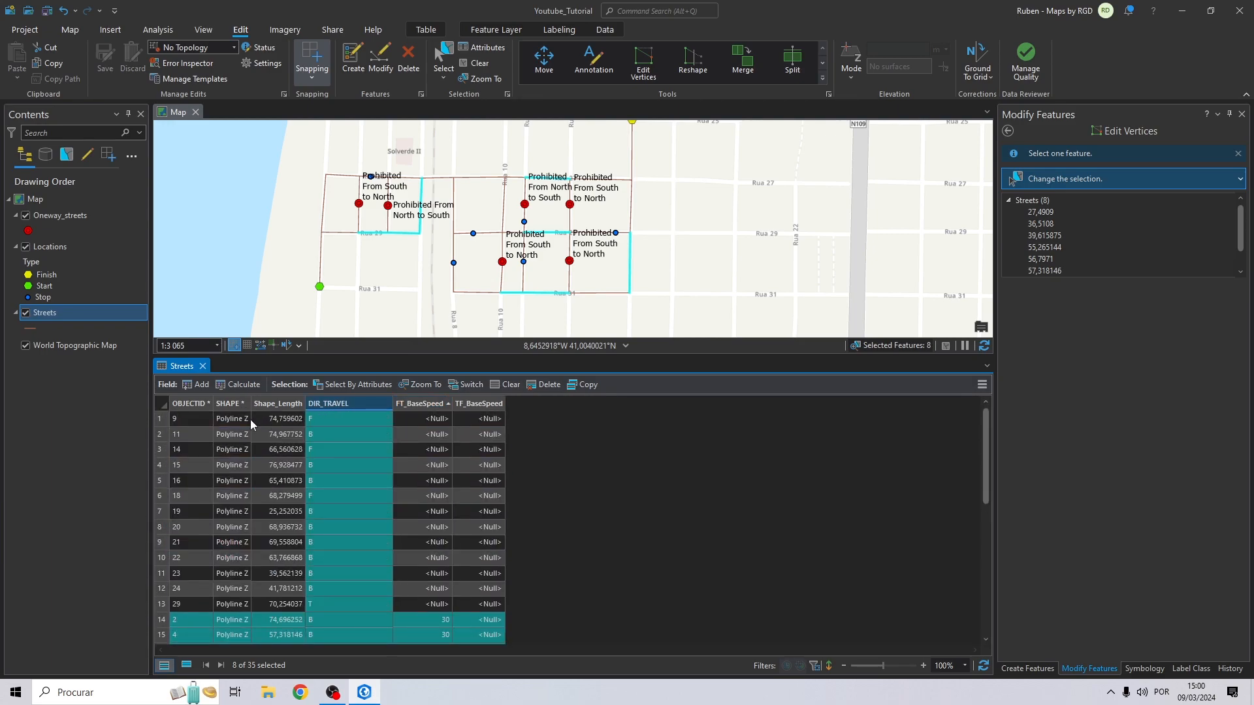
- Enter FT_BaseSpeed values of 30 for OBJECTID 9 and 50 for OBJECTID 11 and 14
click(160, 420)
double_click(423, 418)
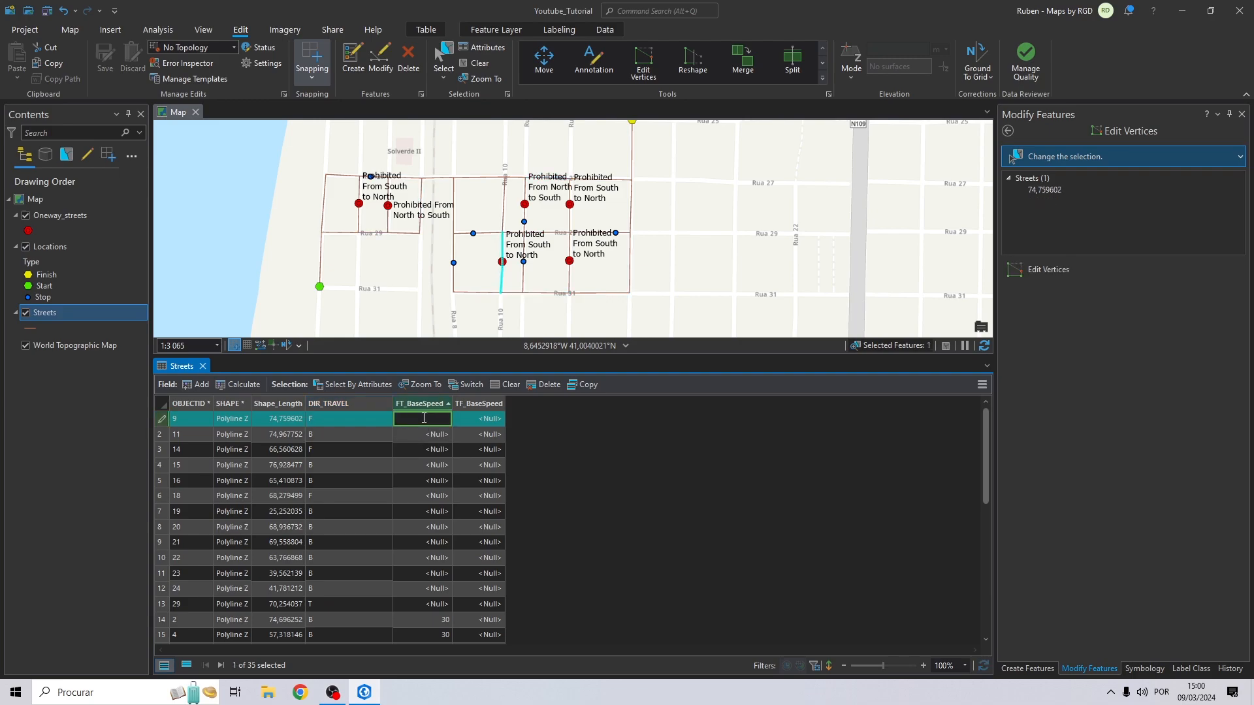
text(30)
key(Return)
double_click(423, 435)
key(Return)
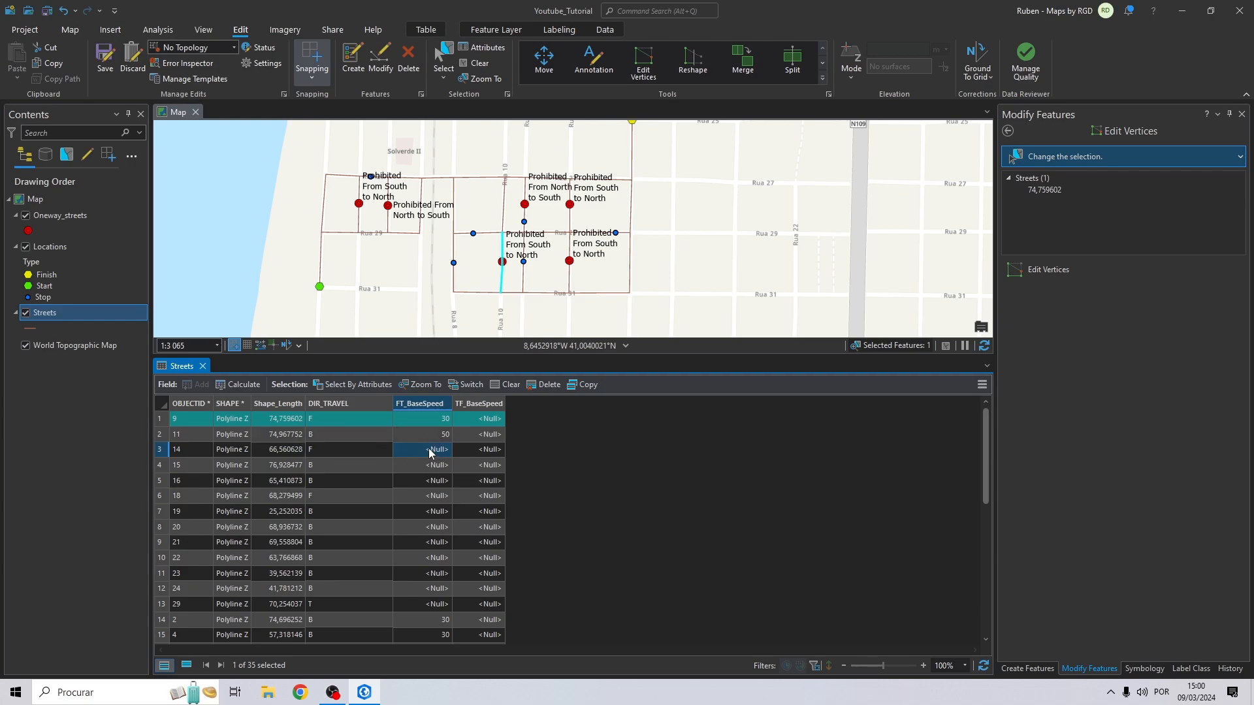
double_click(429, 450)
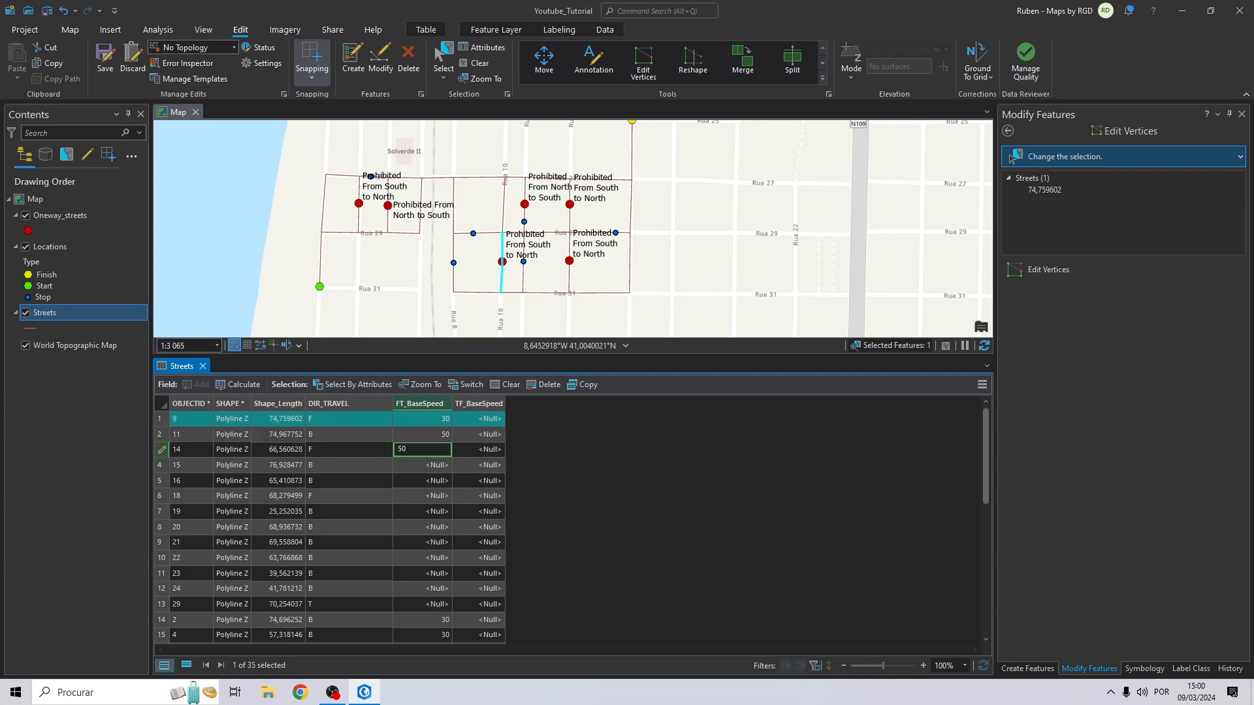
key(Return)
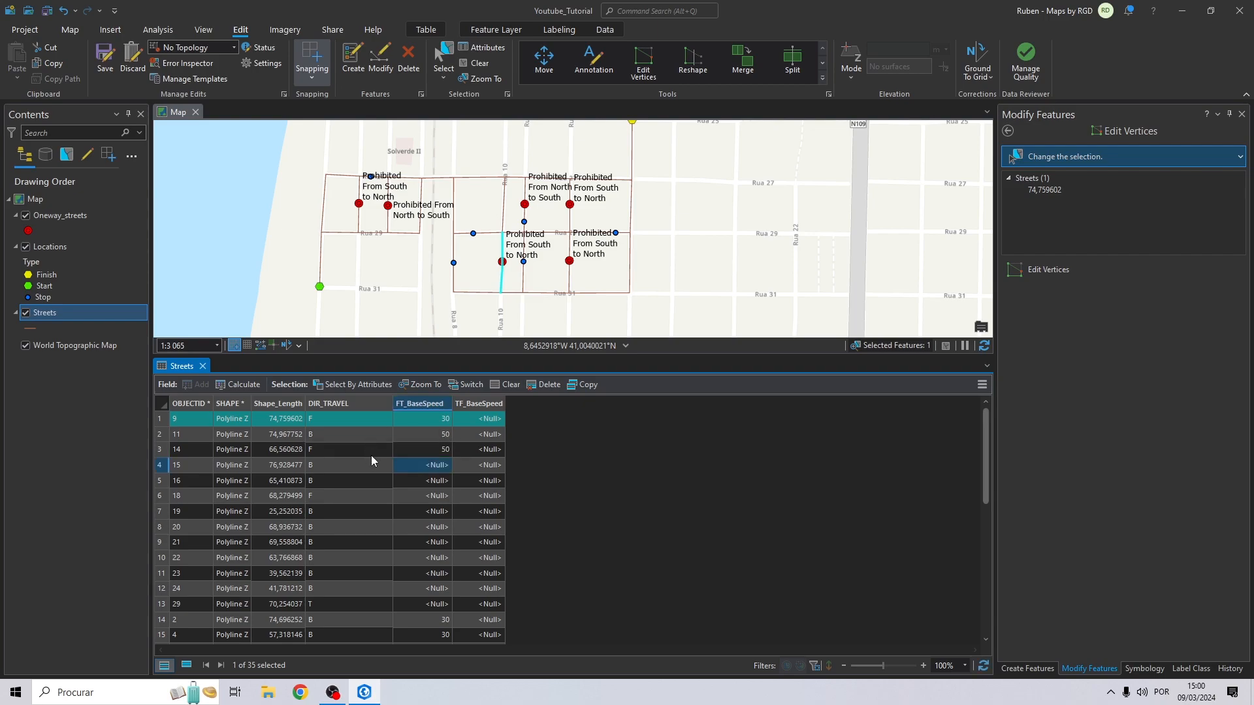
- Enter FT_BaseSpeed values of 50 for OBJECTID 15 and 16 and 30 for OBJECTID 18
double_click(413, 465)
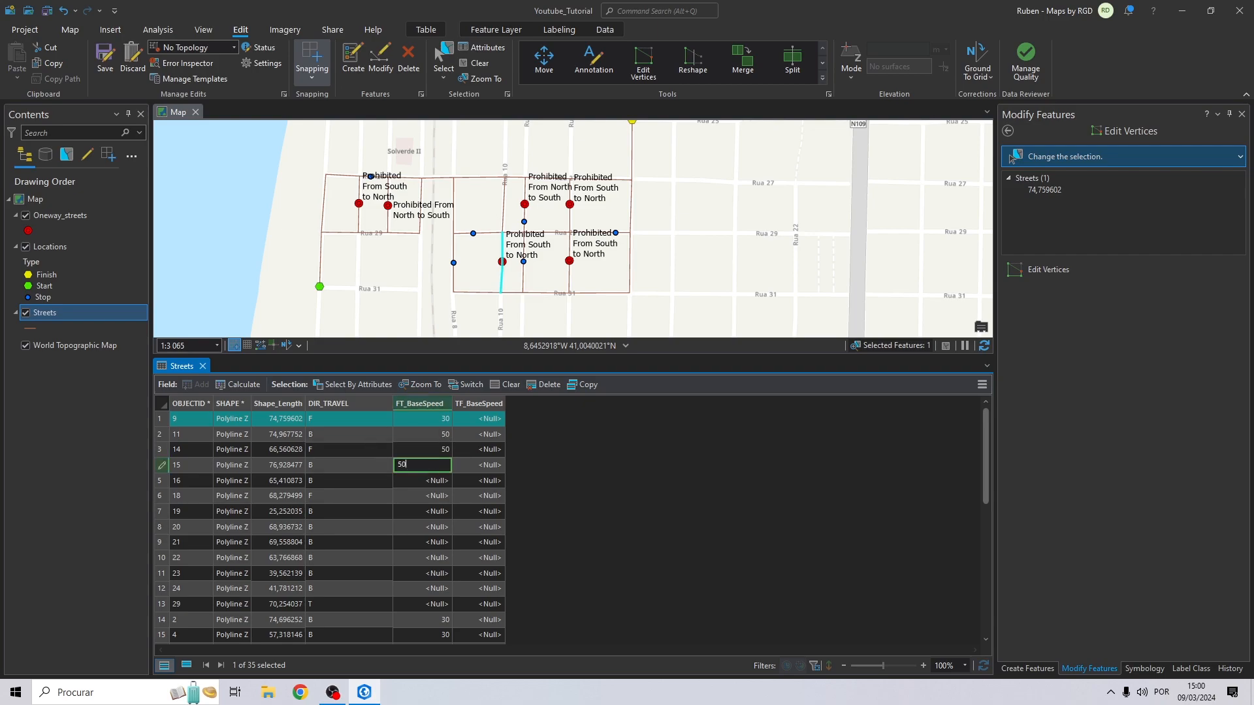
text(50)
key(Return)
double_click(426, 485)
text(50)
key(Return)
double_click(425, 496)
text(30)
key(Return)
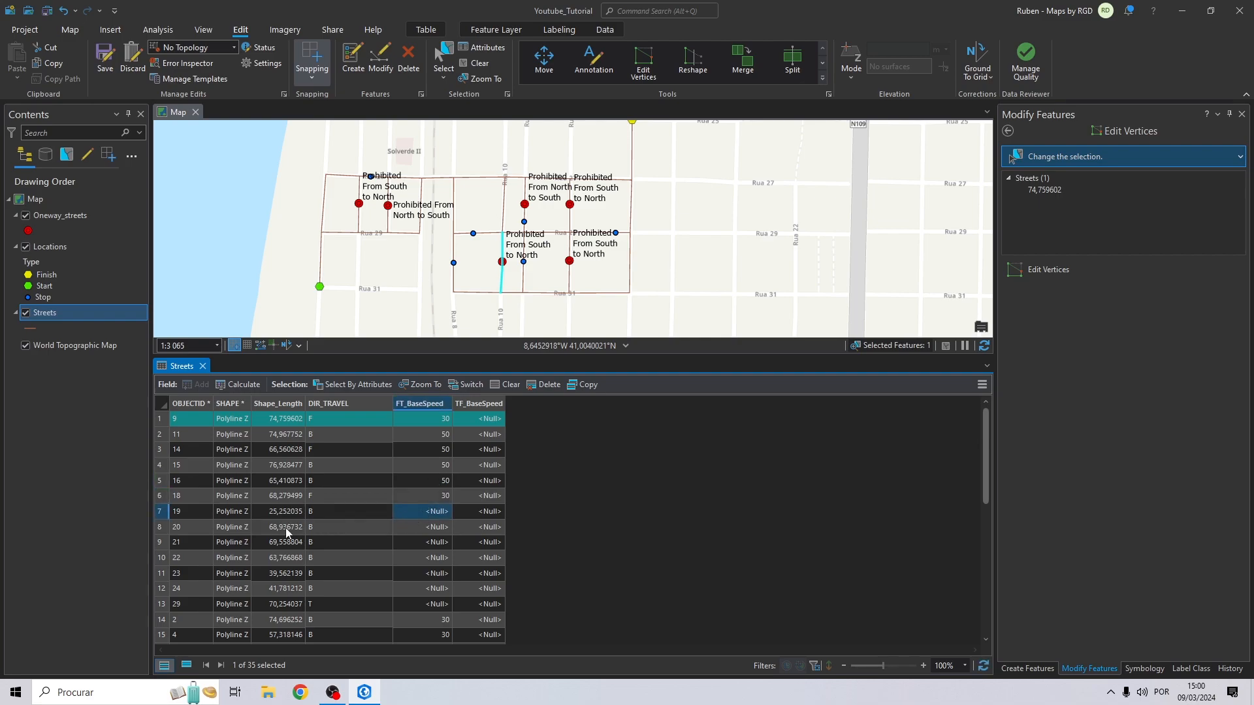
- Calculate FT_BaseSpeed as 30 for the remaining null segments, OBJECTID 19 to 24 and 29
drag(159, 518, 165, 606)
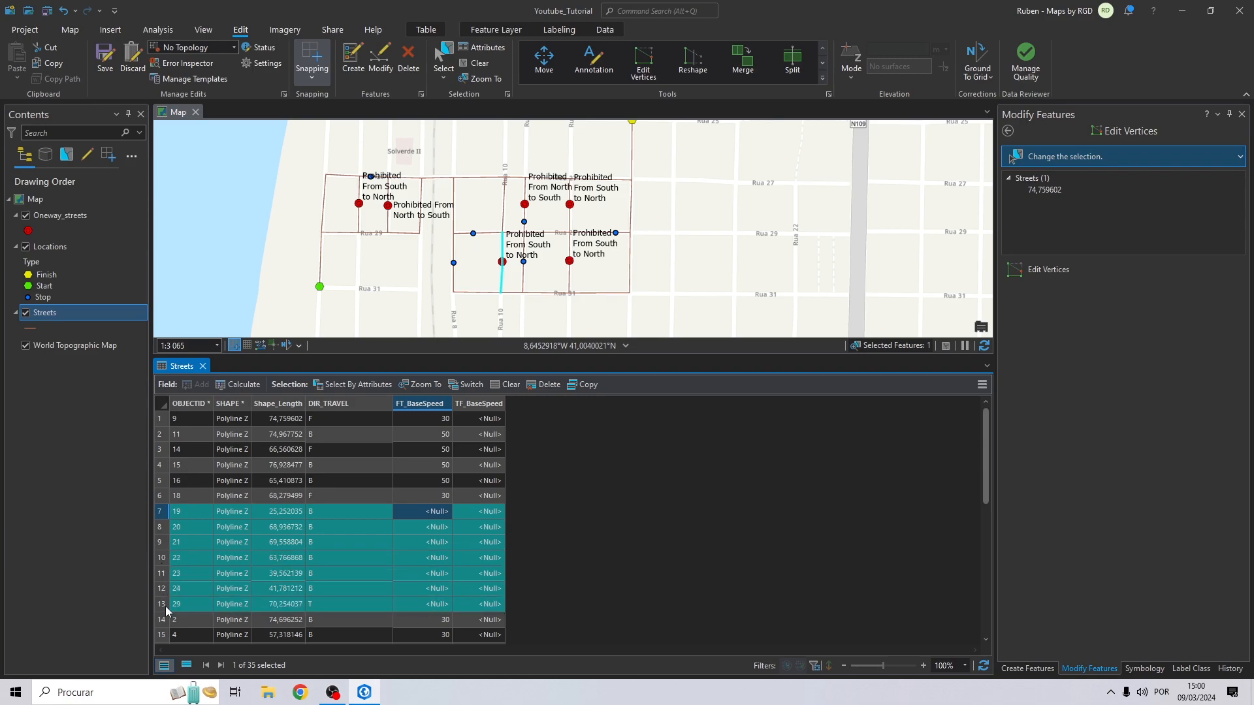
right_click(427, 404)
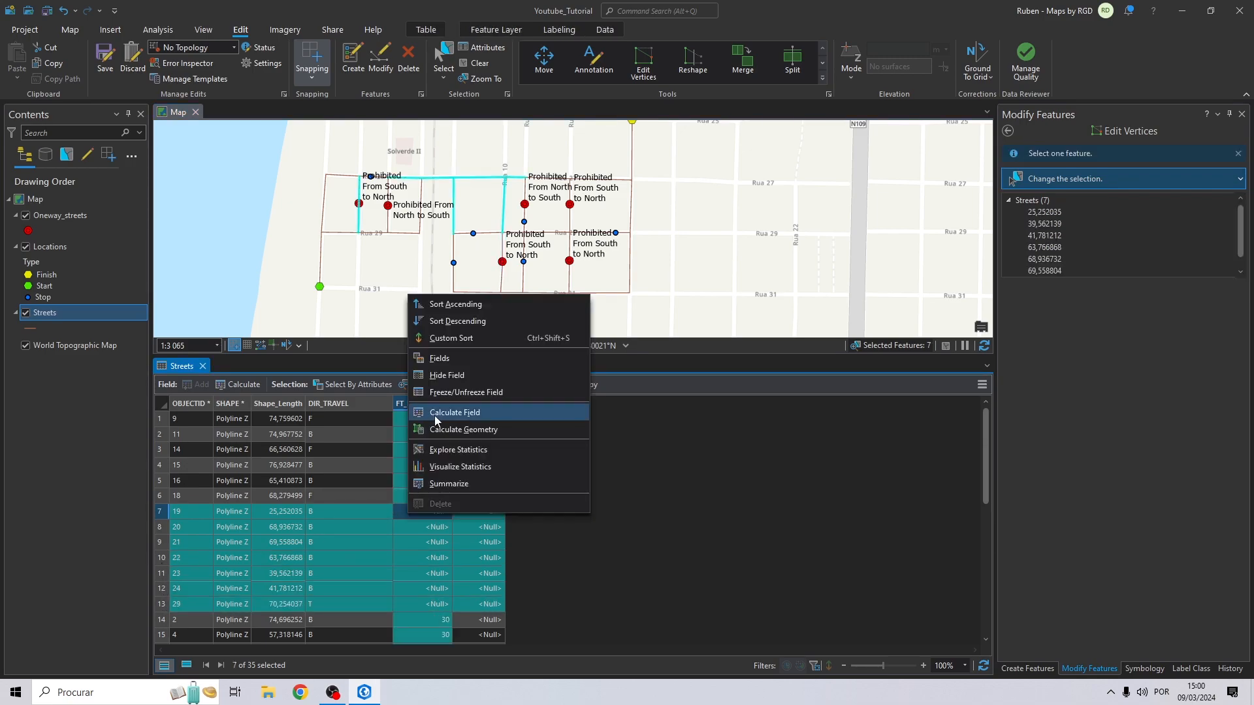
click(451, 413)
text(30)
click(922, 511)
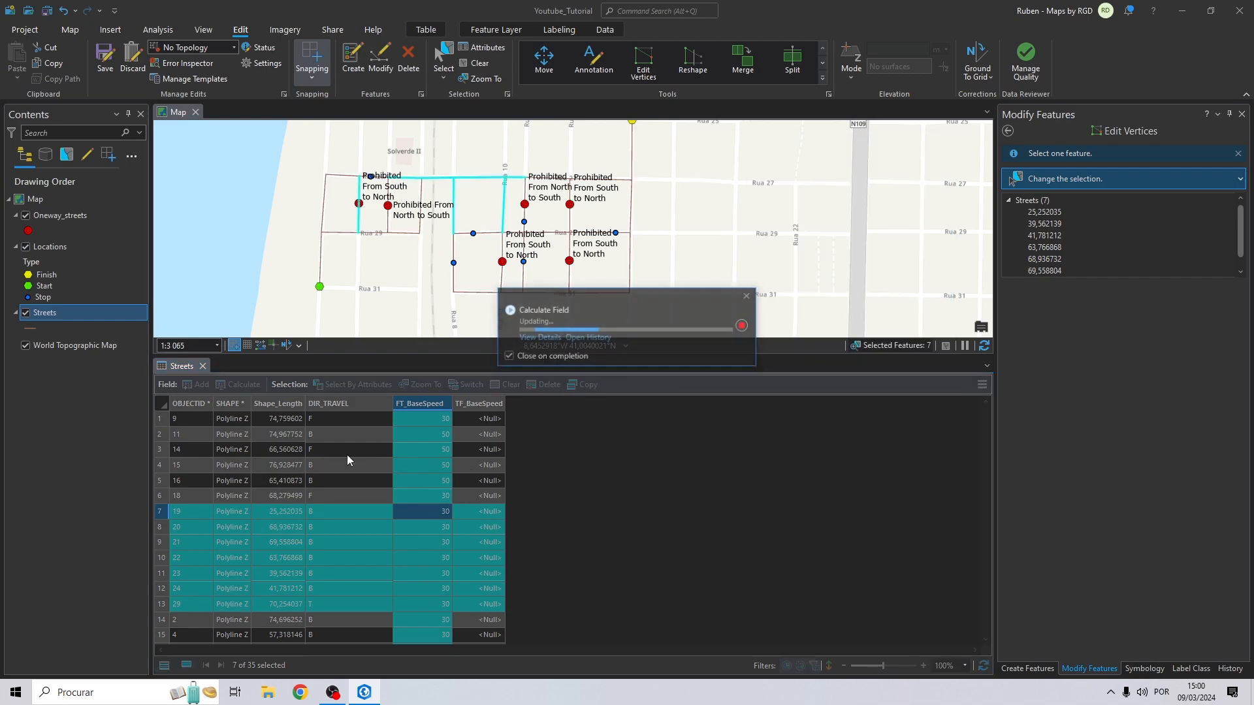
- Sort the Streets table by DIR_TRAVEL in descending order
double_click(350, 403)
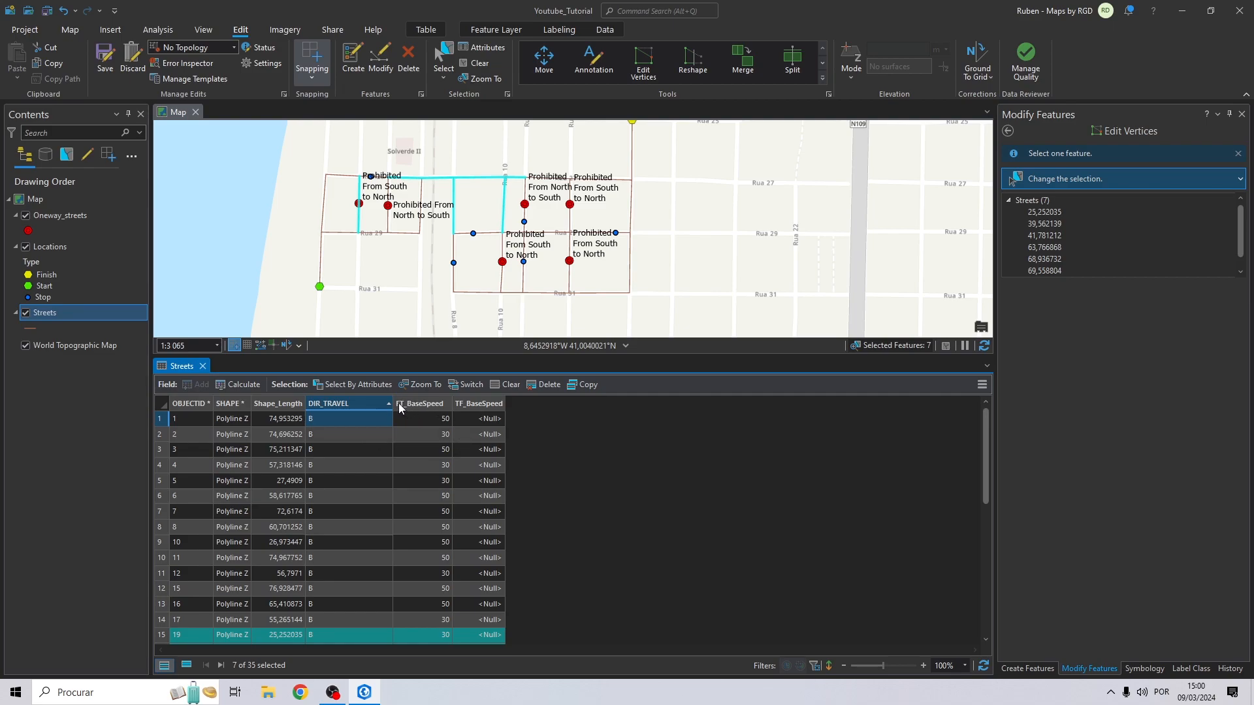
right_click(363, 403)
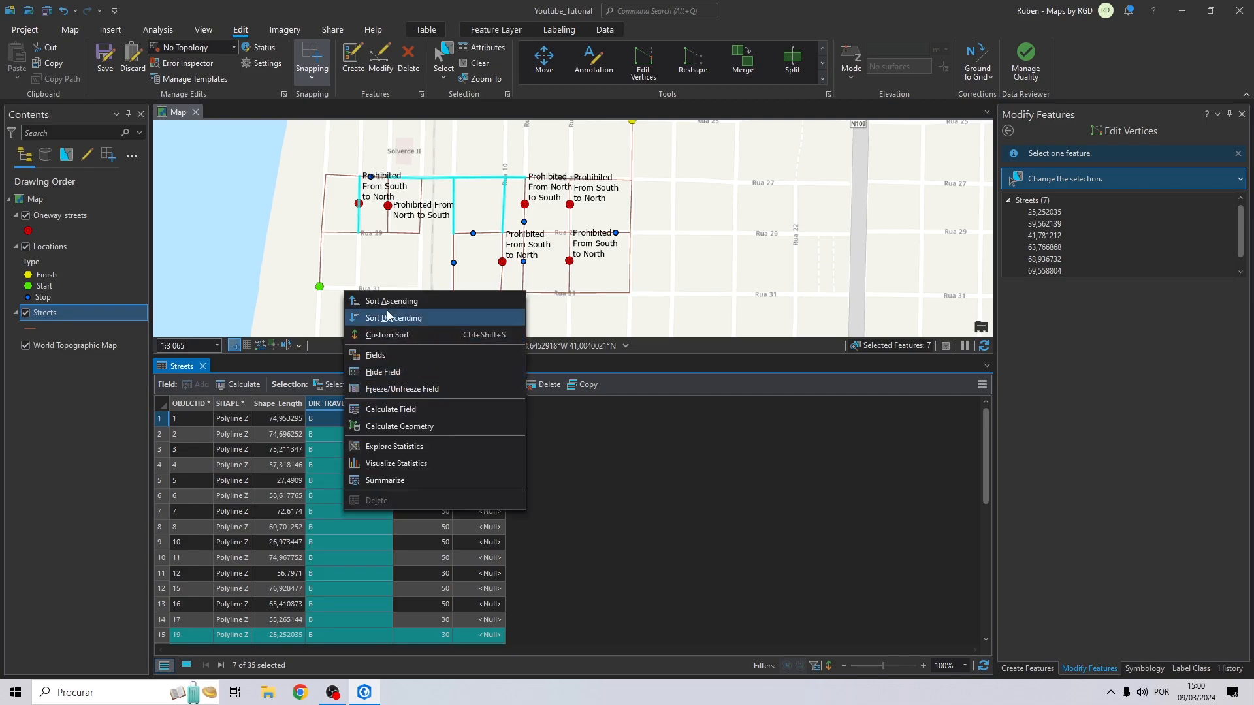
click(387, 312)
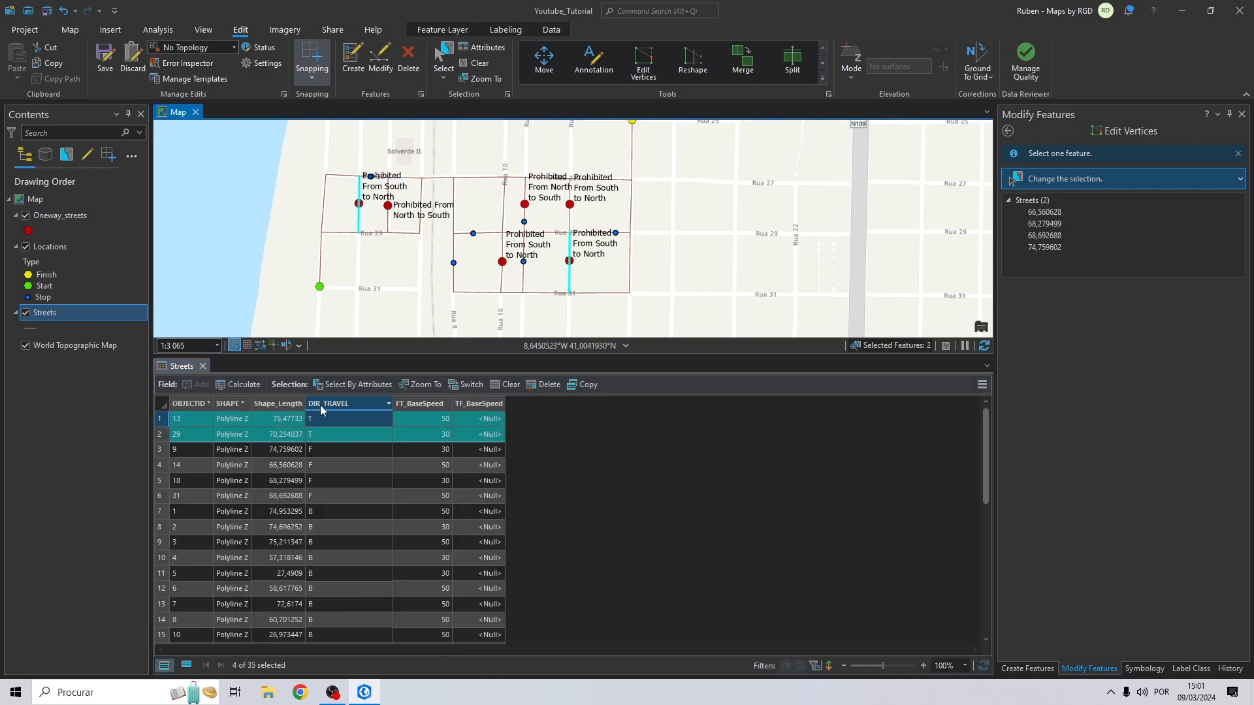
- Calculate FT_BaseSpeed with the expression None for the two segments whose DIR_TRAVEL is "T", and clear the selection
right_click(440, 402)
click(463, 491)
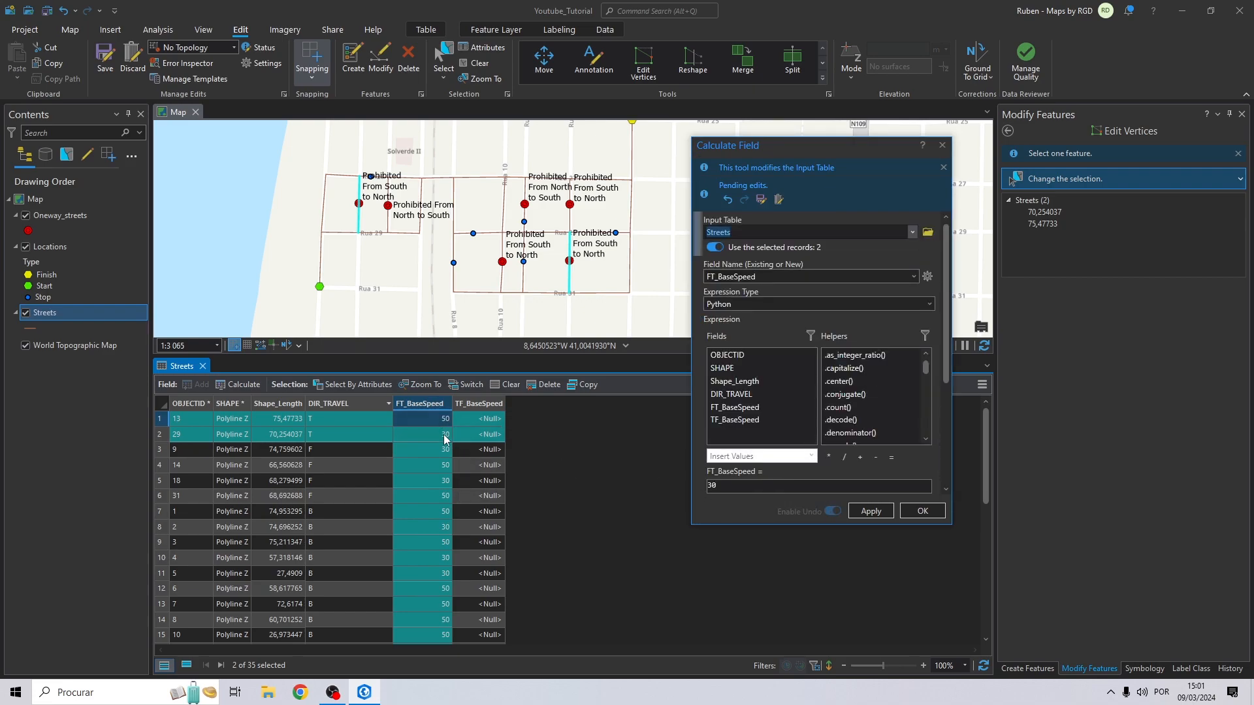
drag(734, 487, 638, 479)
key(BackSpace)
text(None)
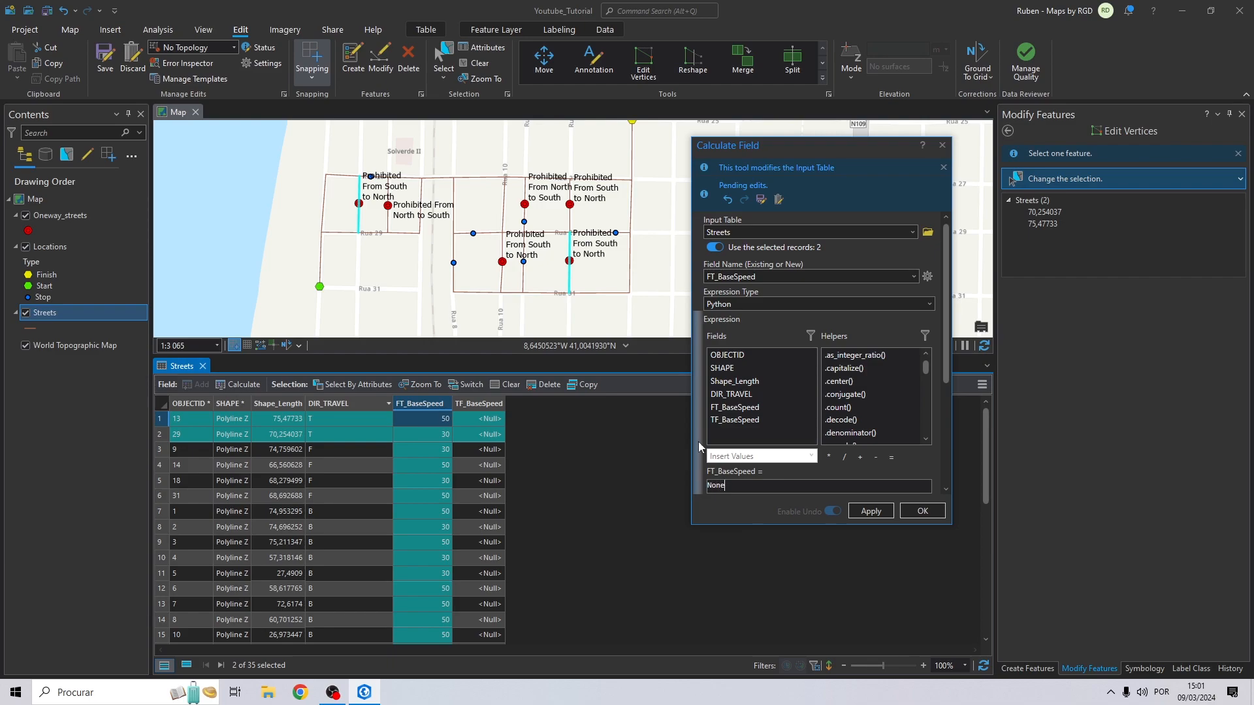
click(922, 511)
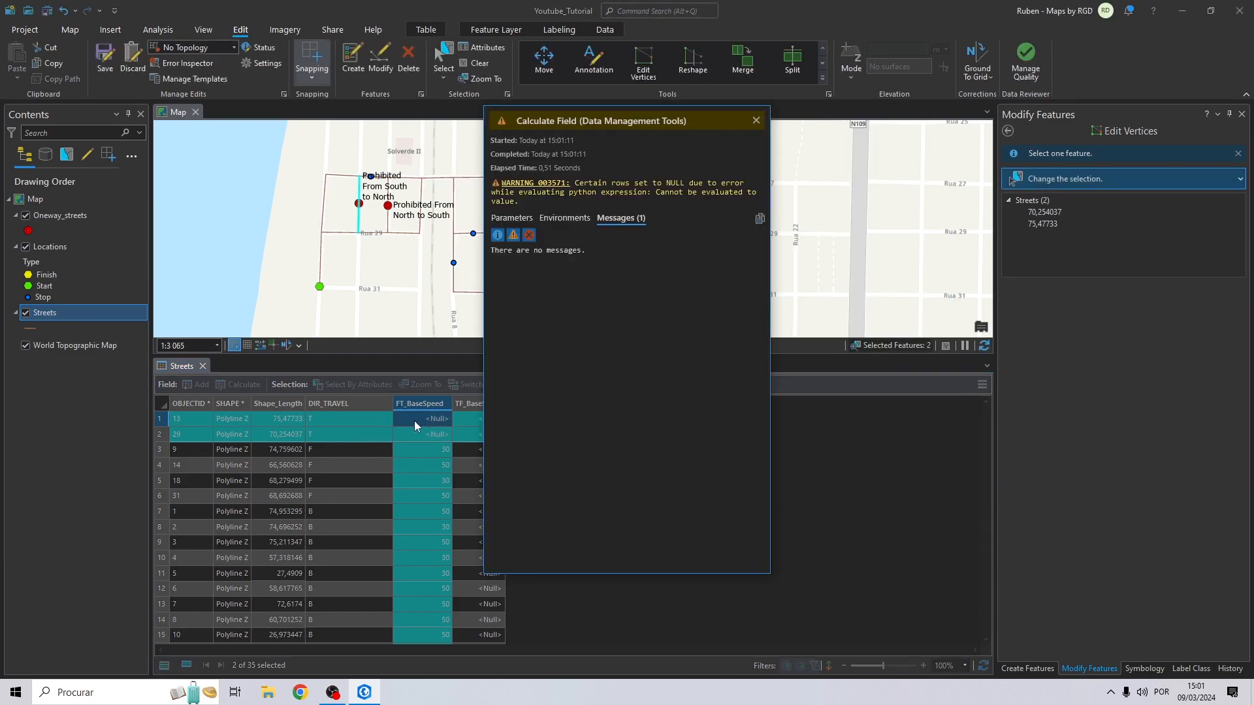
click(756, 120)
click(474, 63)
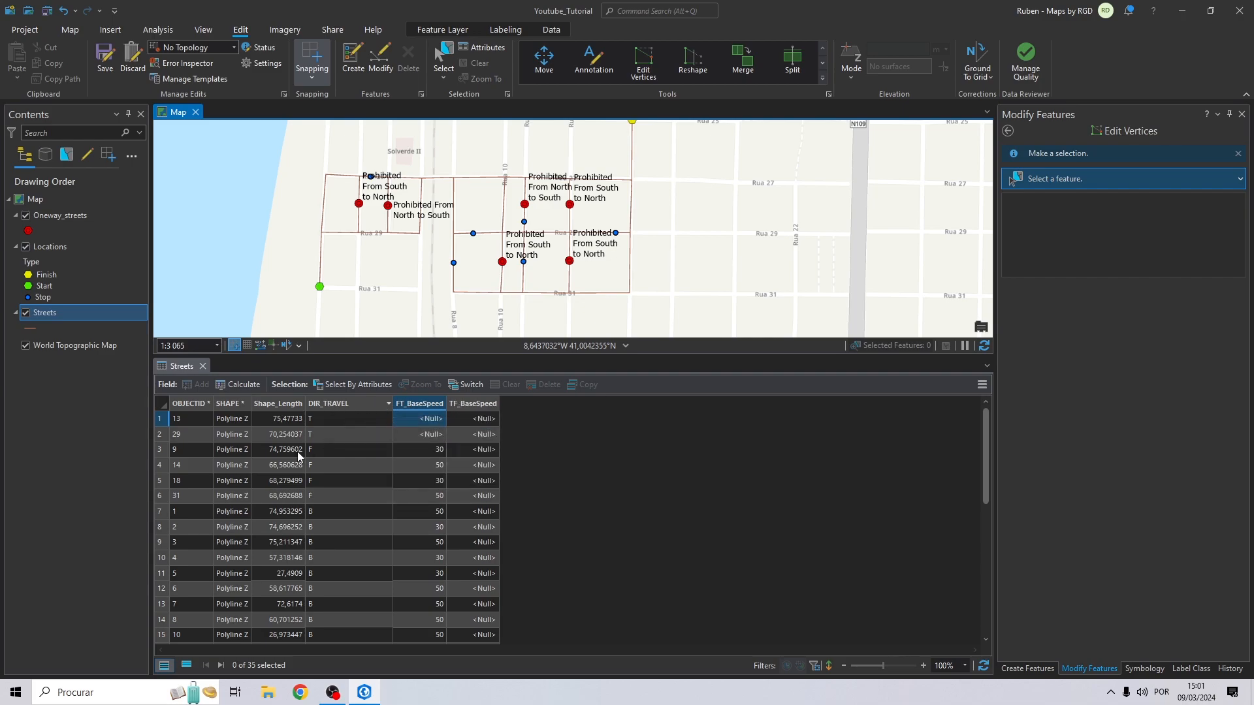
- Enter TF_BaseSpeed values of 30 for OBJECTID 13 and 50 for OBJECTID 29
drag(163, 454, 168, 498)
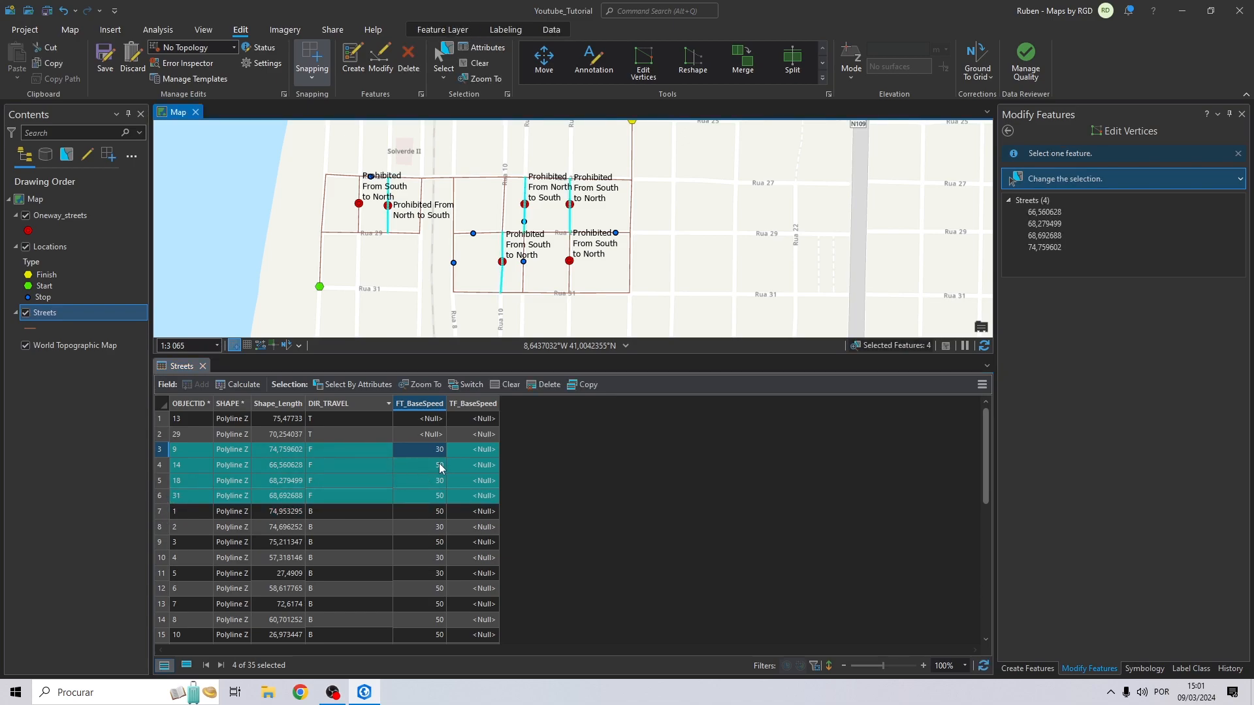
double_click(465, 418)
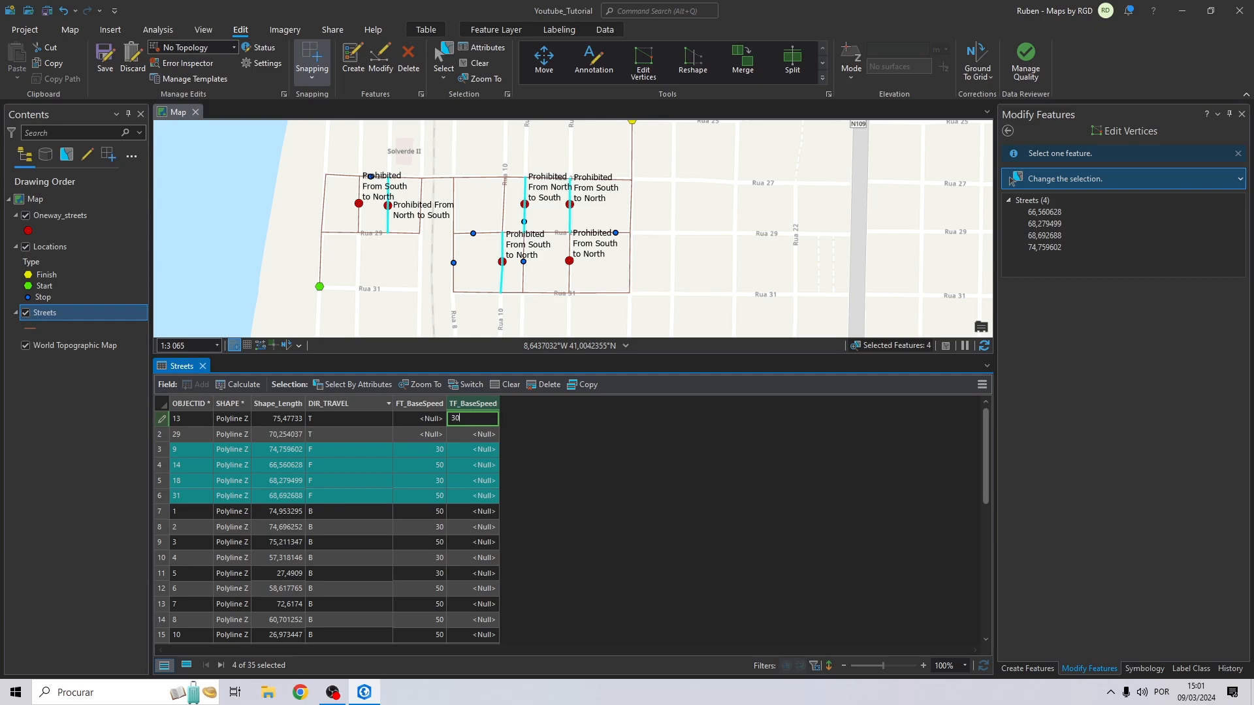
key(Return)
double_click(477, 435)
key(Return)
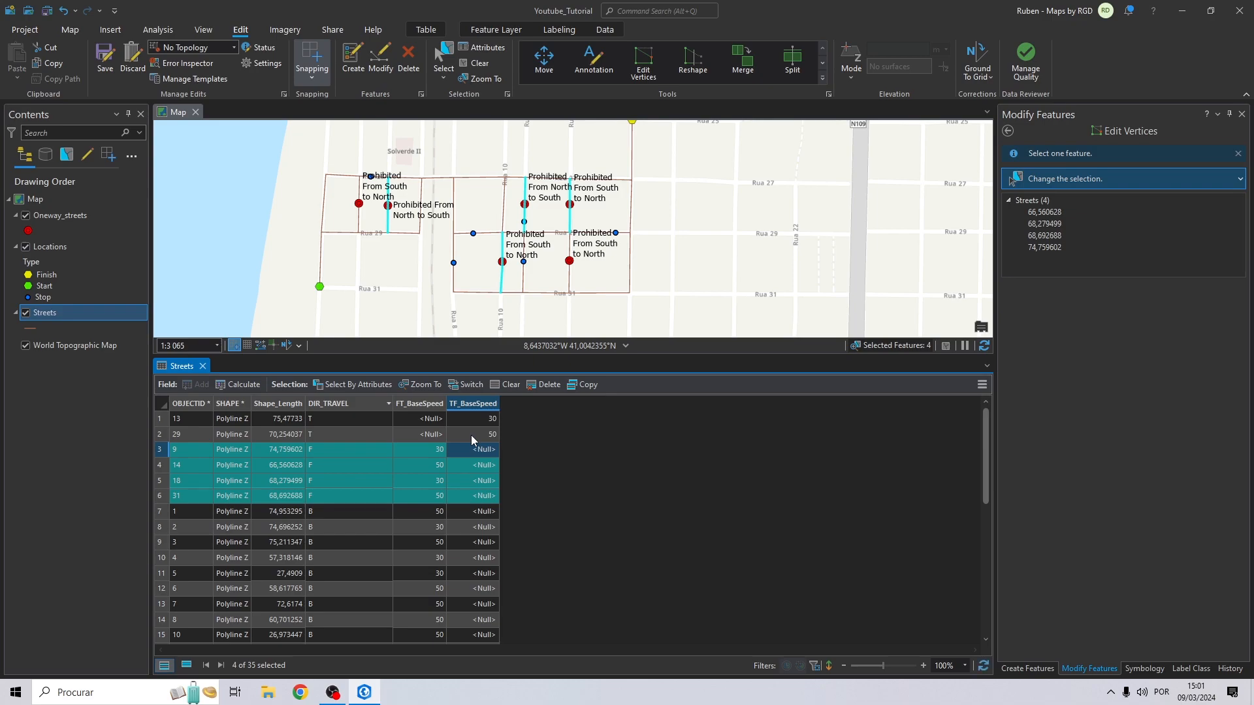
- Calculate TF_BaseSpeed as 50 for the DIR_TRAVEL "B" segments from OBJECTID 1 to 16
click(160, 513)
scroll(167, 521, down, 5)
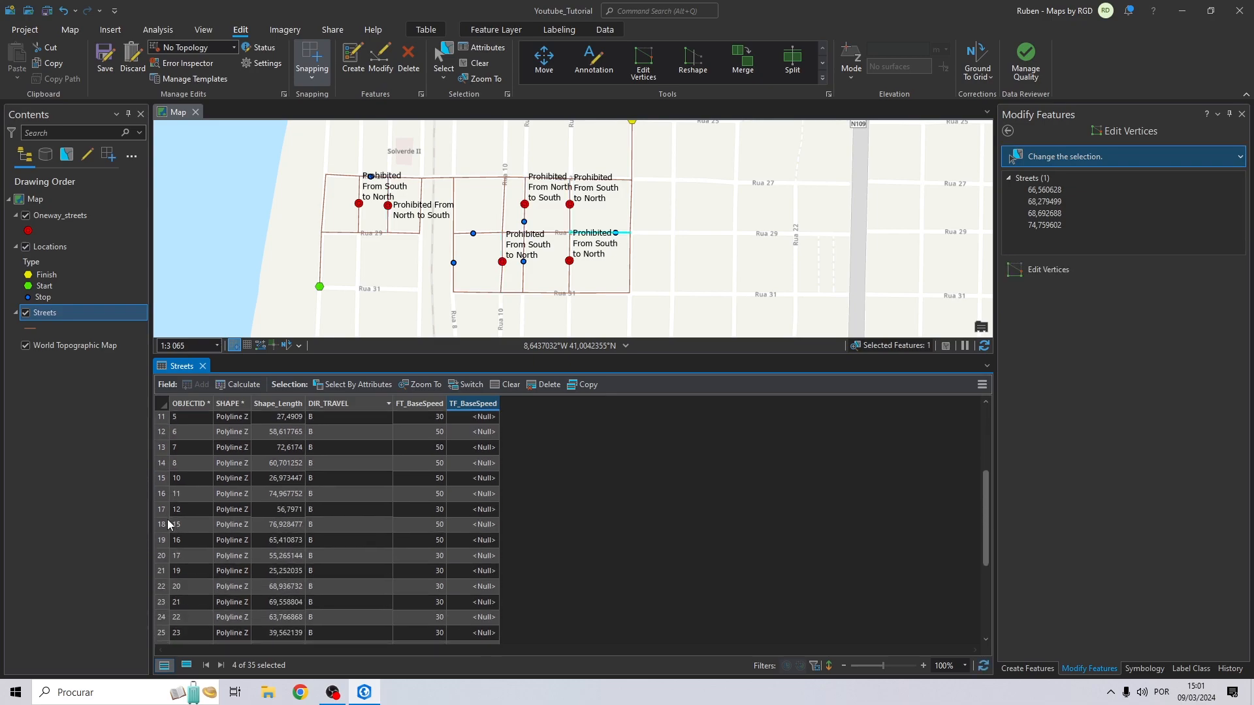
shift+click(161, 540)
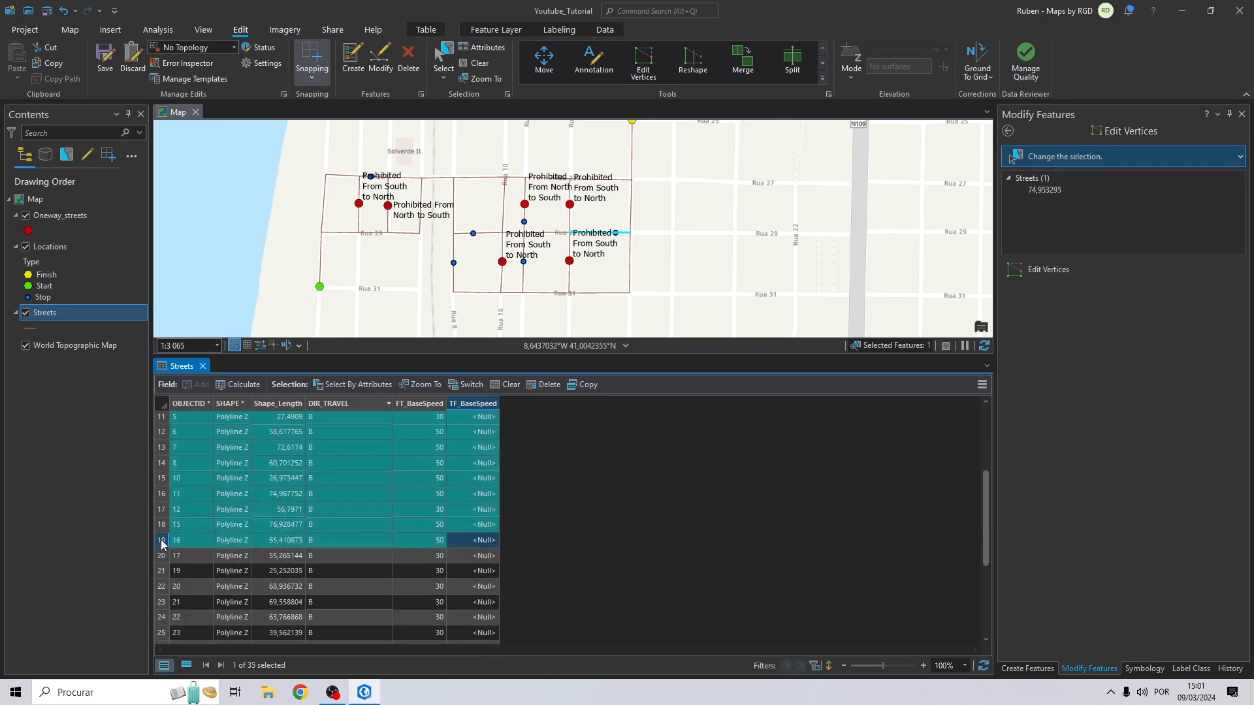
right_click(484, 405)
click(518, 412)
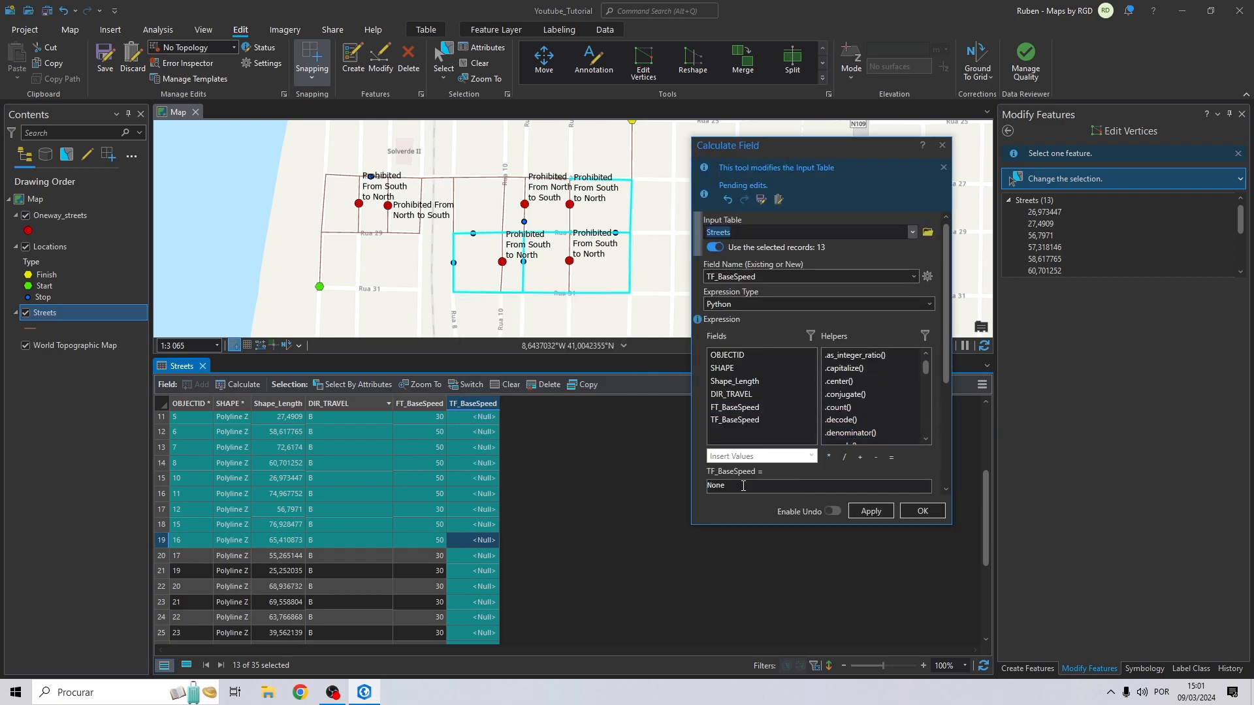
text(50)
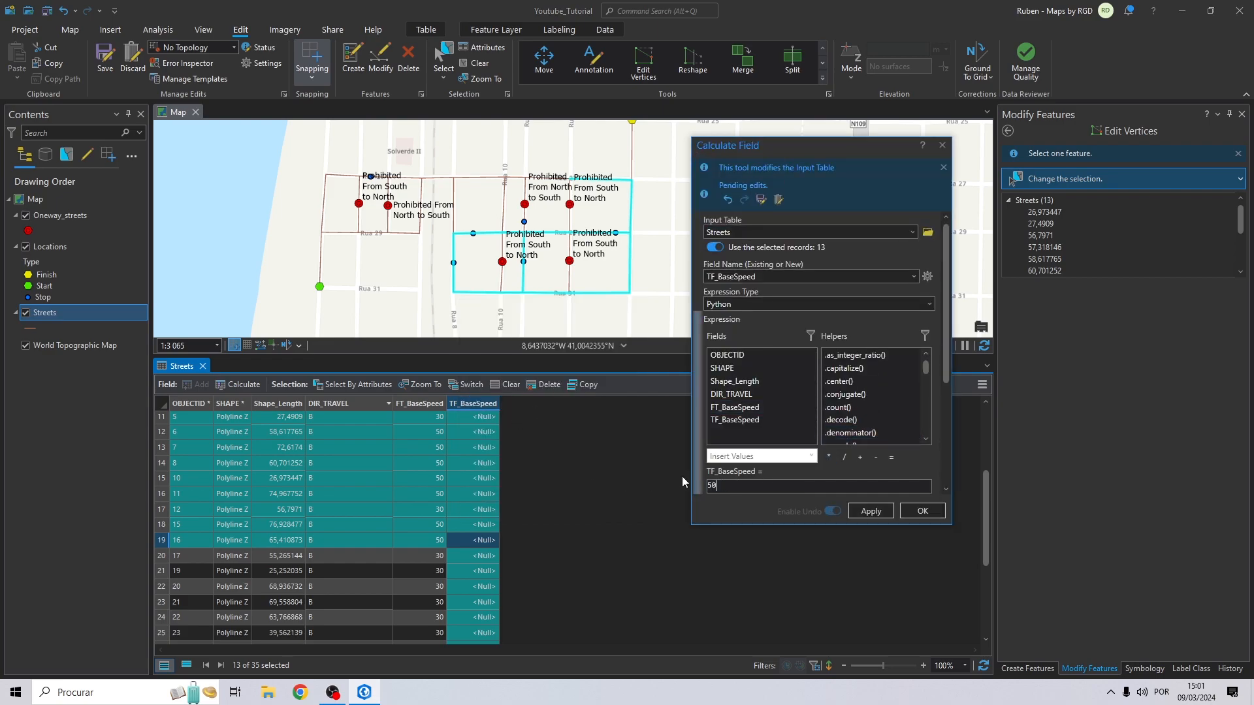
click(915, 511)
- Calculate TF_BaseSpeed as 30 for the remaining "B" segments, OBJECTID 17 to 35, and clear the selection
scroll(457, 488, down, 10)
scroll(415, 496, up, 6)
scroll(327, 480, down, 2)
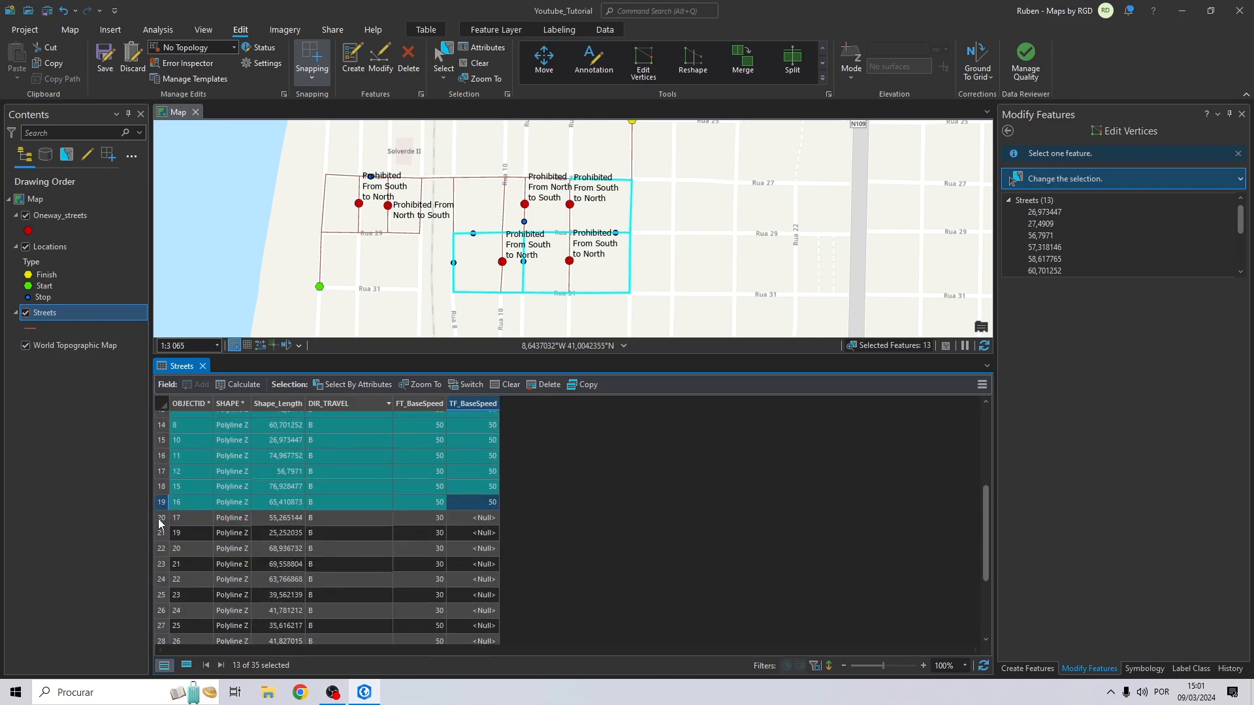
click(159, 522)
scroll(212, 509, down, 3)
shift+click(162, 621)
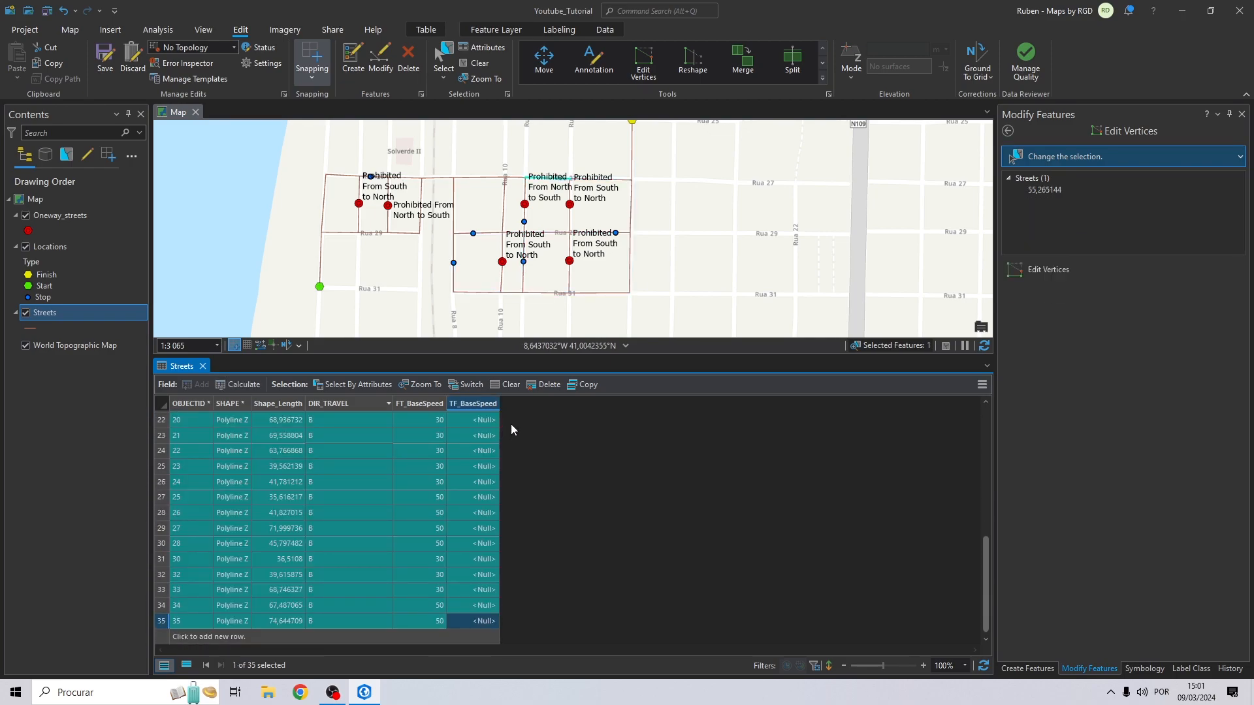
right_click(474, 402)
click(511, 409)
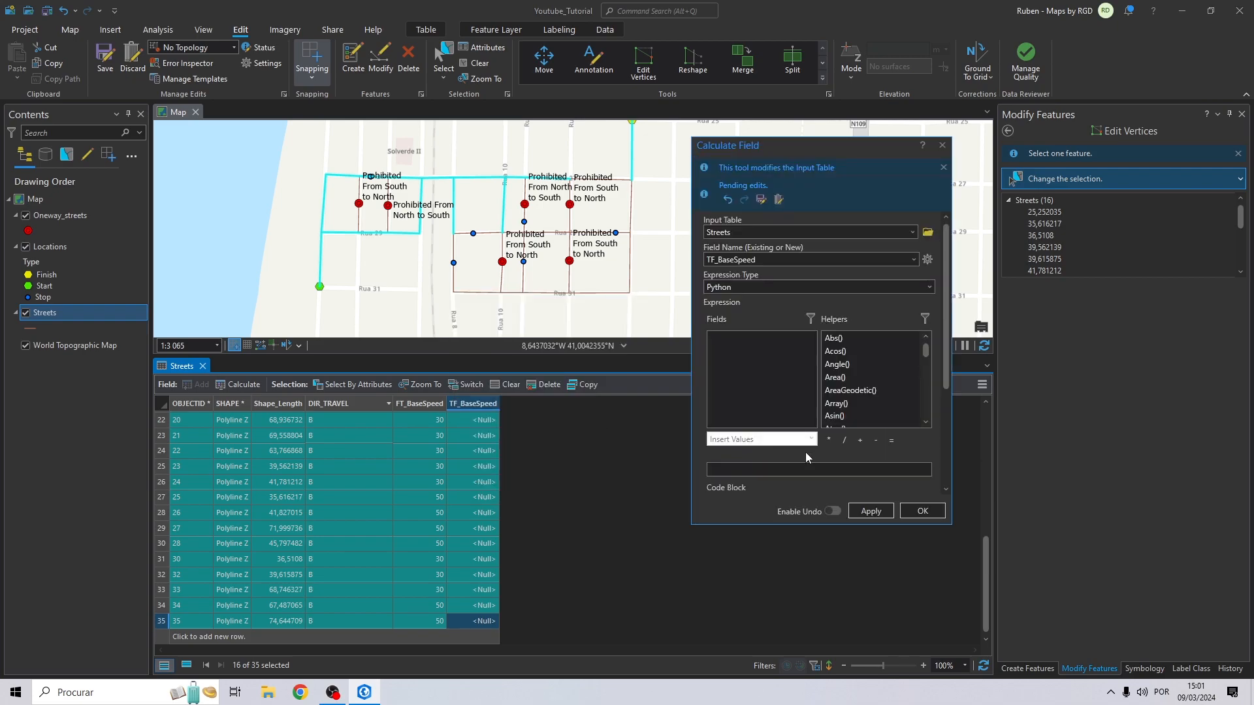
click(784, 485)
text(30)
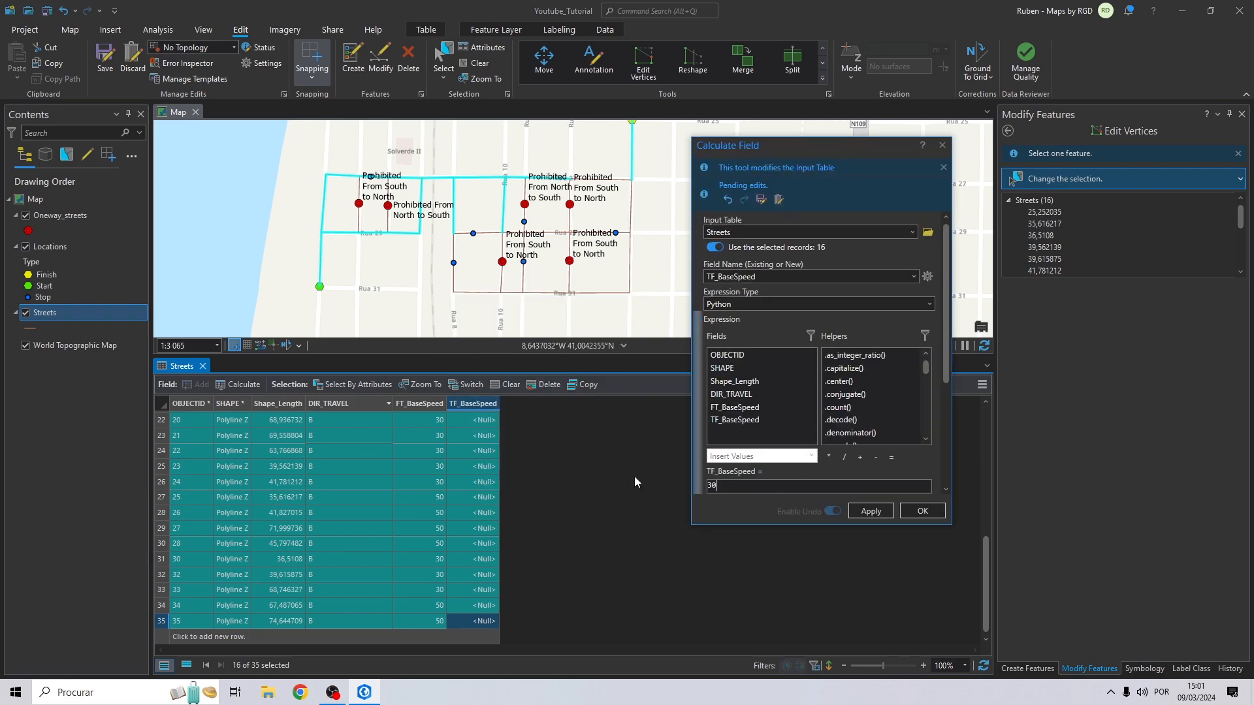
click(922, 511)
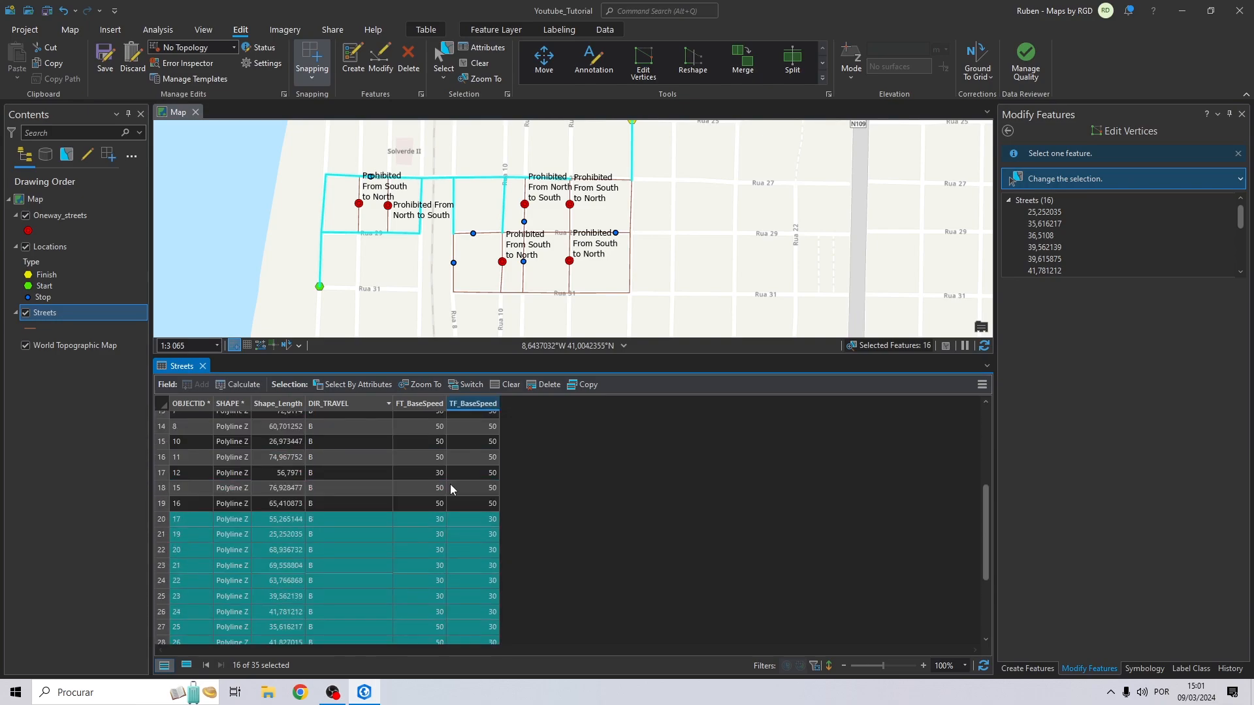
scroll(503, 249, up, 2)
click(479, 64)
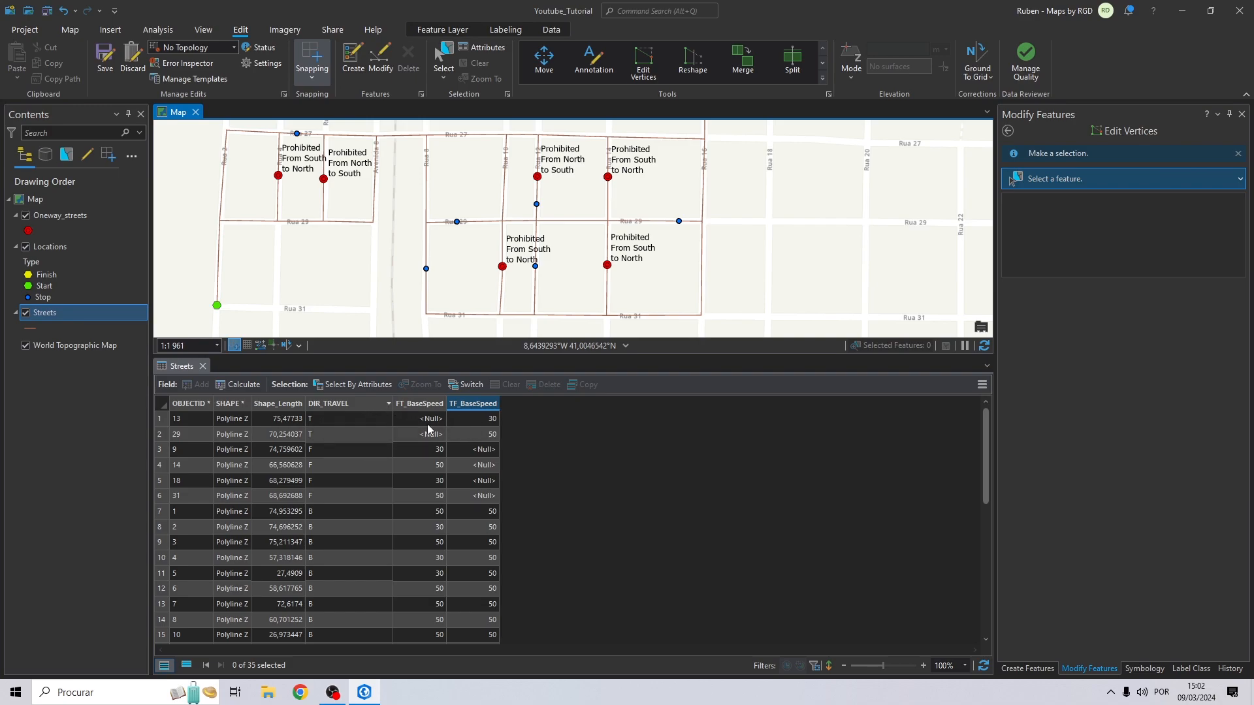
- Save all pending edits to the Streets layer
drag(479, 457, 476, 488)
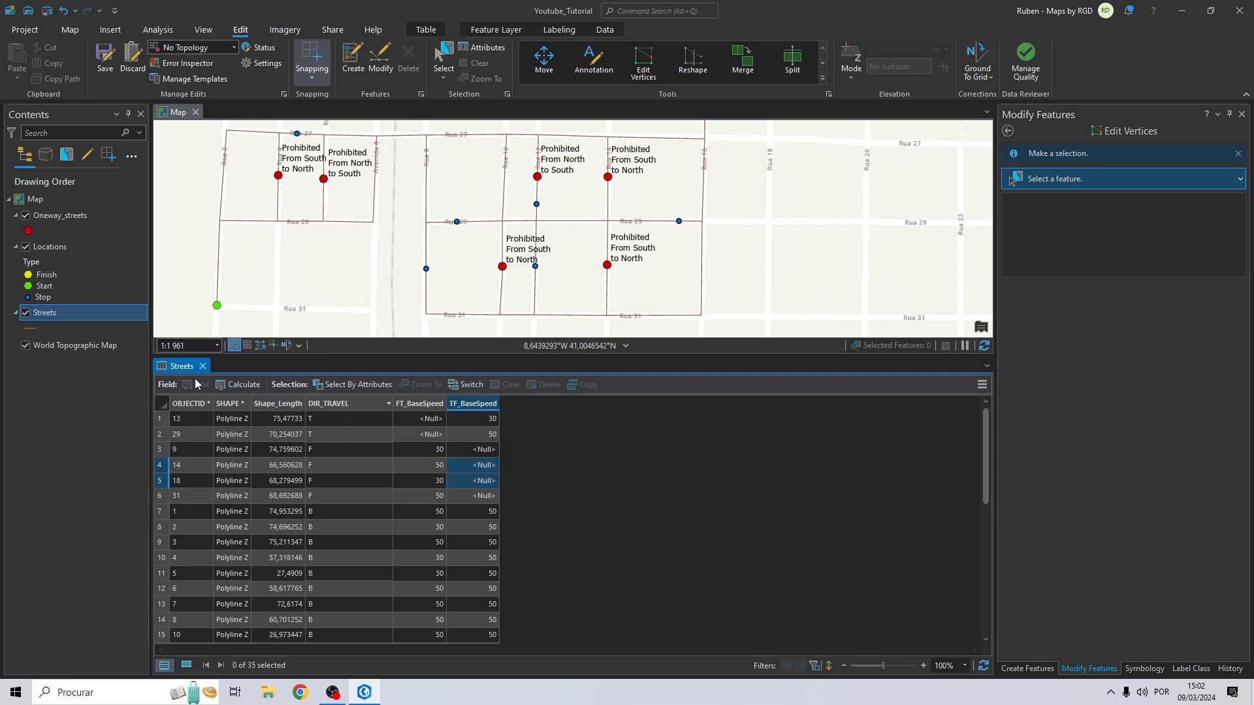
click(107, 59)
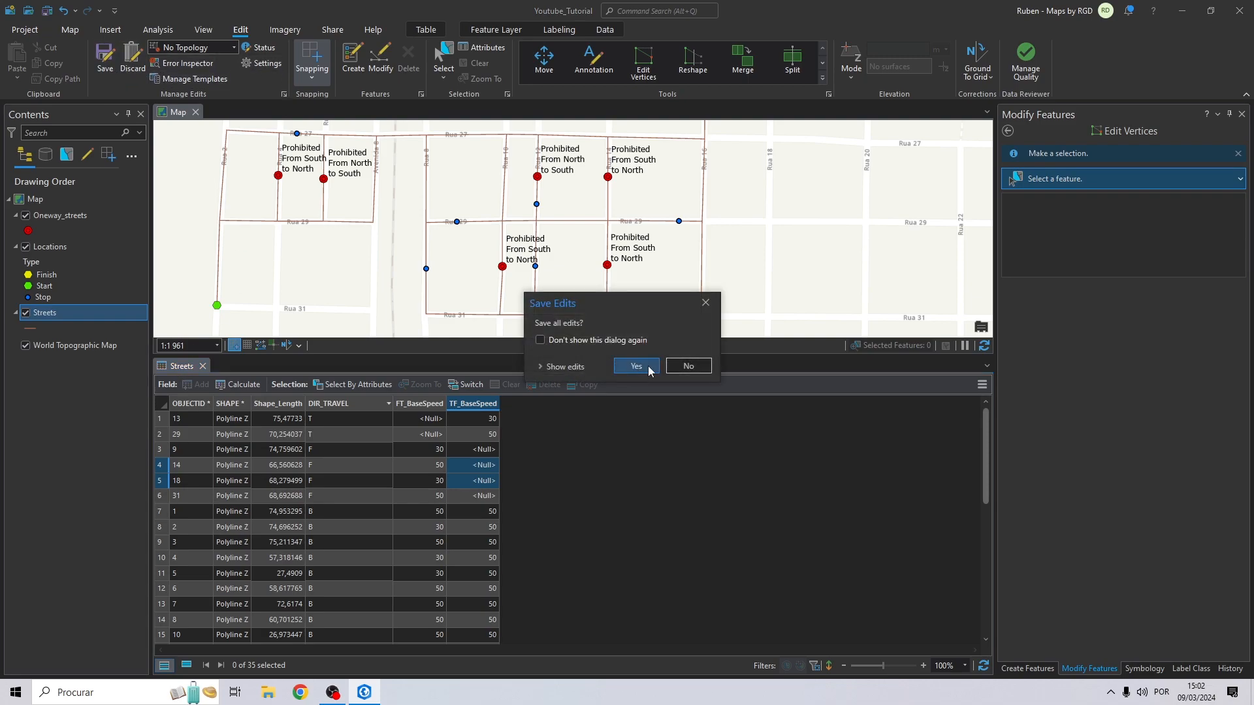
click(637, 364)
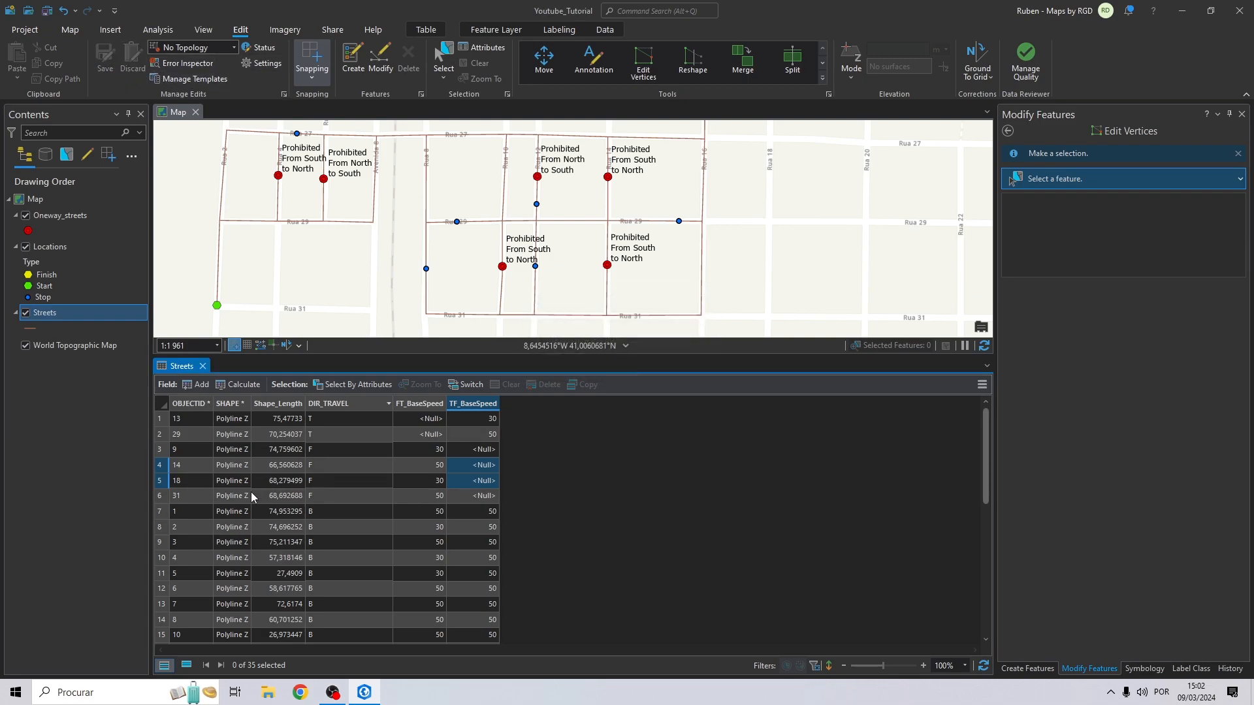
- Add a Double field named Length to the Streets layer, save the field changes and close the field design view
click(194, 384)
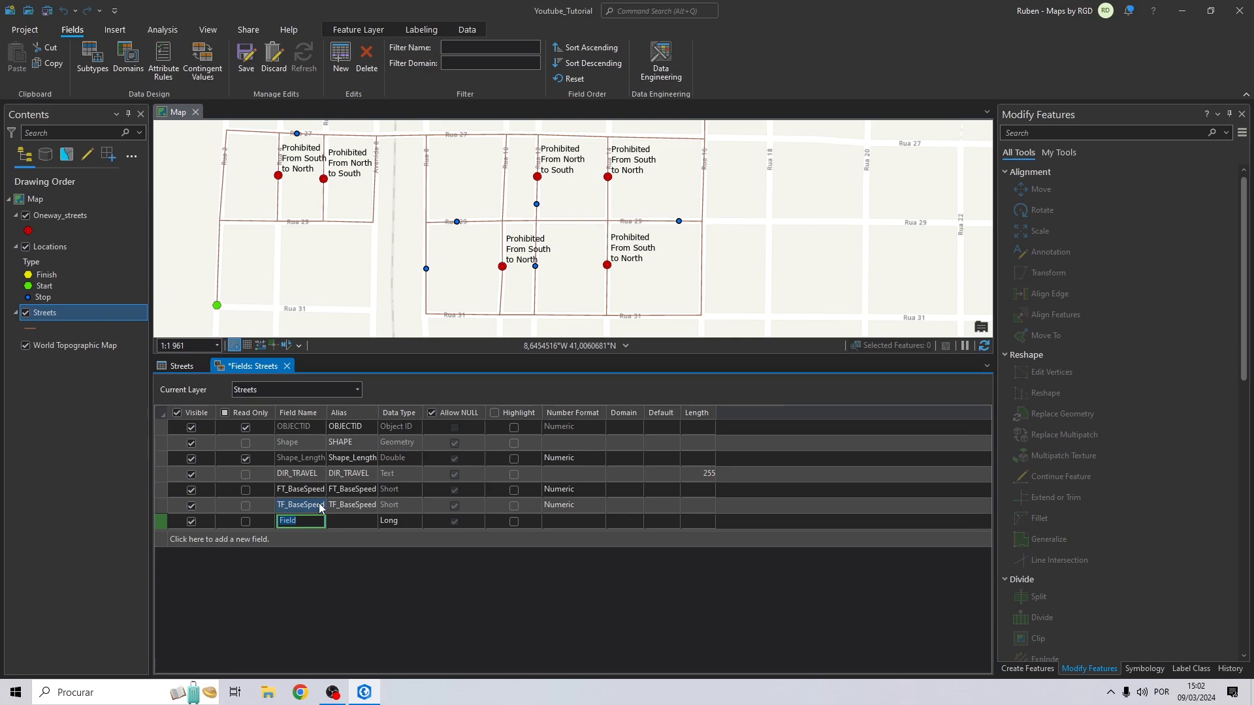
text(Length)
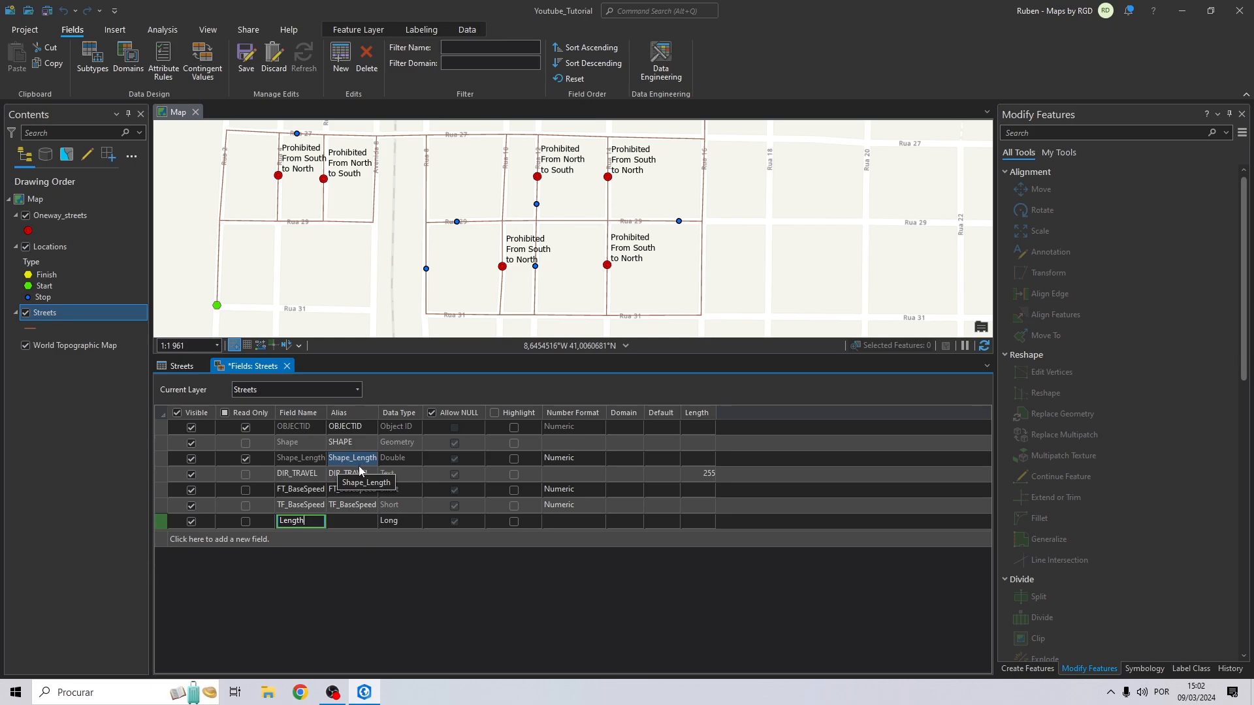
click(395, 521)
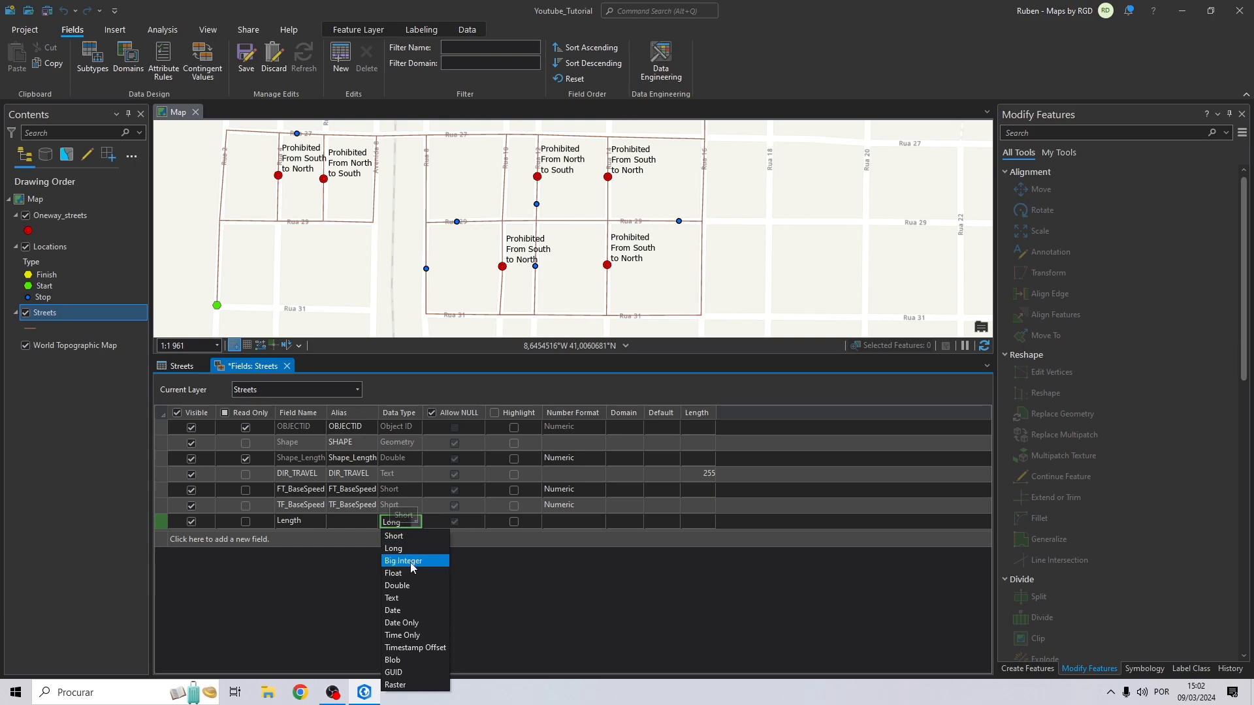
click(398, 586)
click(235, 69)
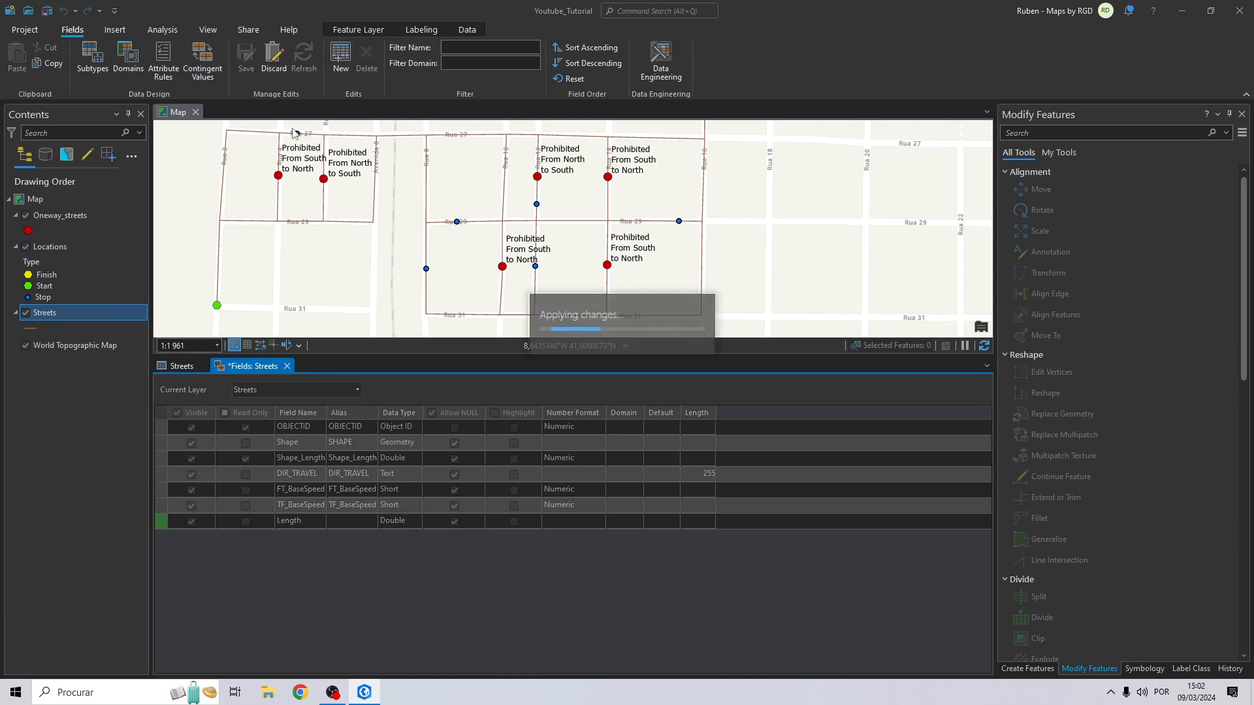
click(283, 366)
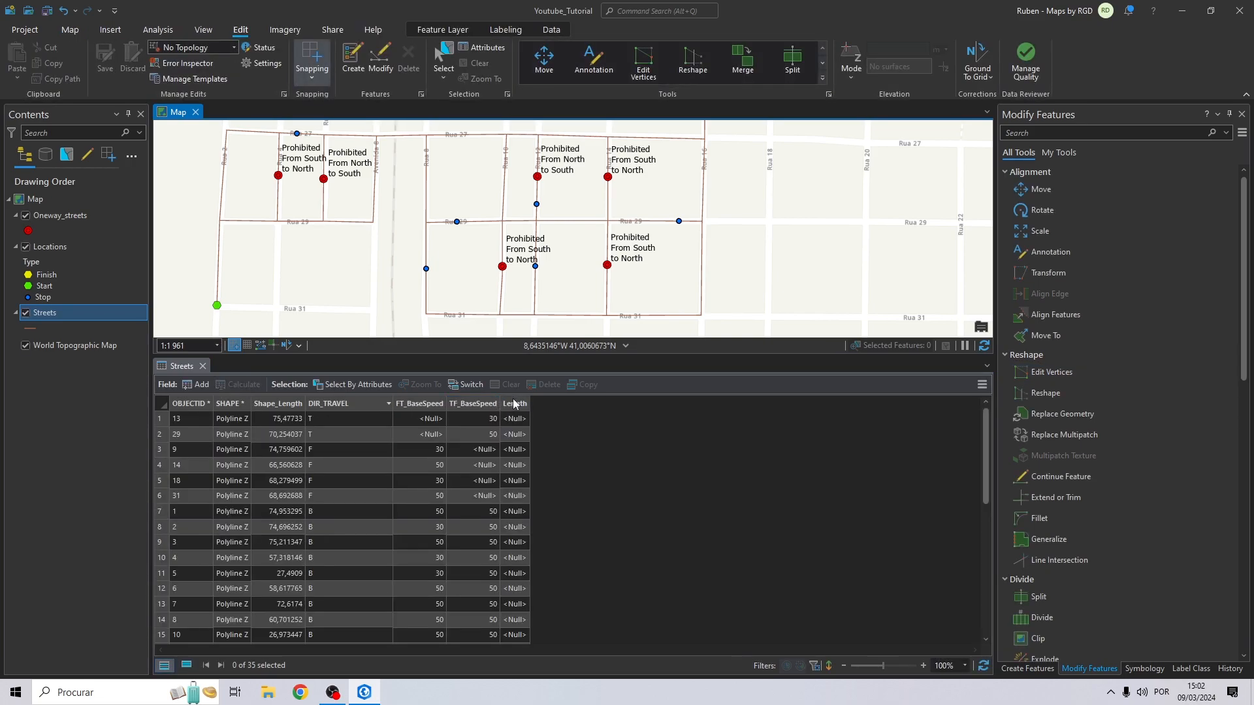
- Calculate the Length field from each street's geometry length in Meters, using the ETRS_1989_Portugal_TM06 coordinate system
click(515, 404)
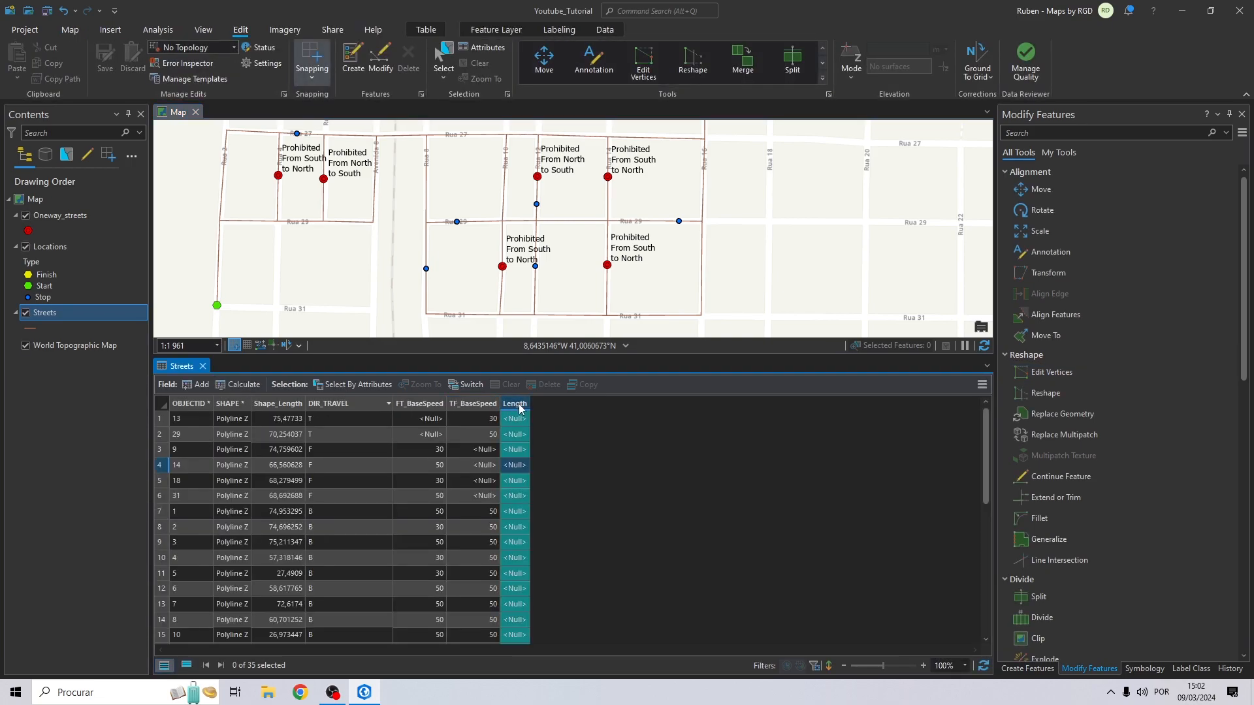
right_click(519, 408)
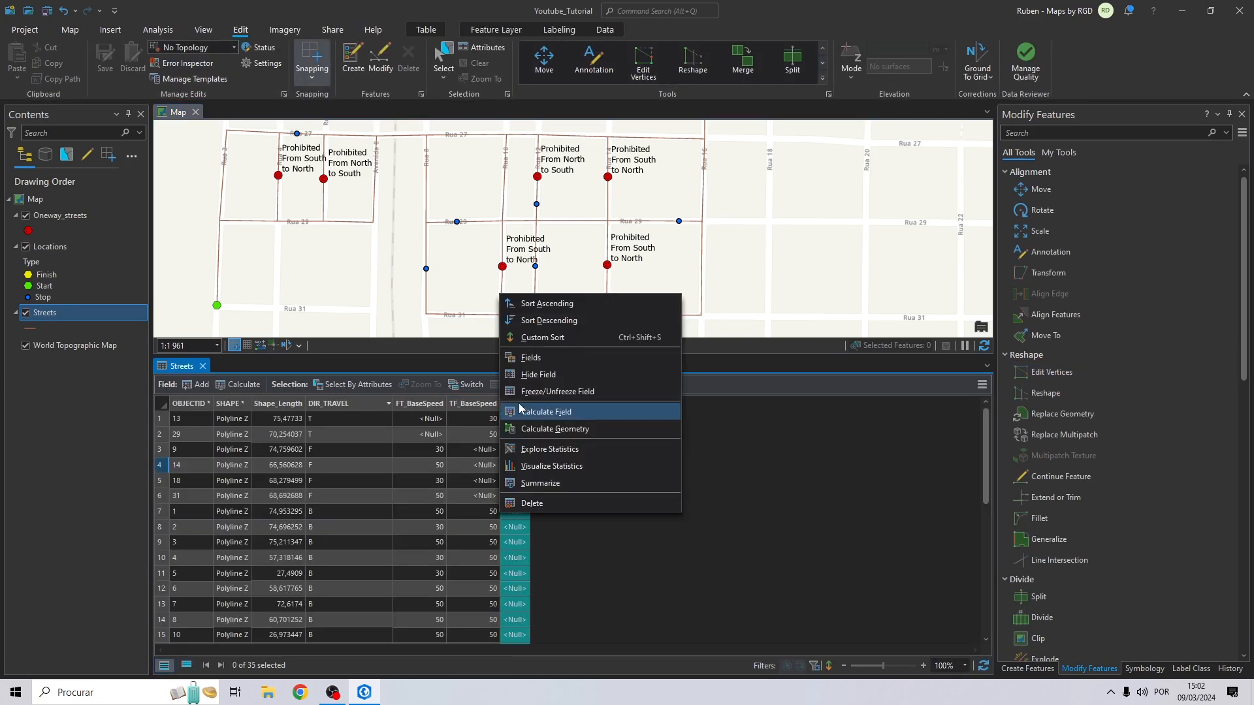
click(549, 429)
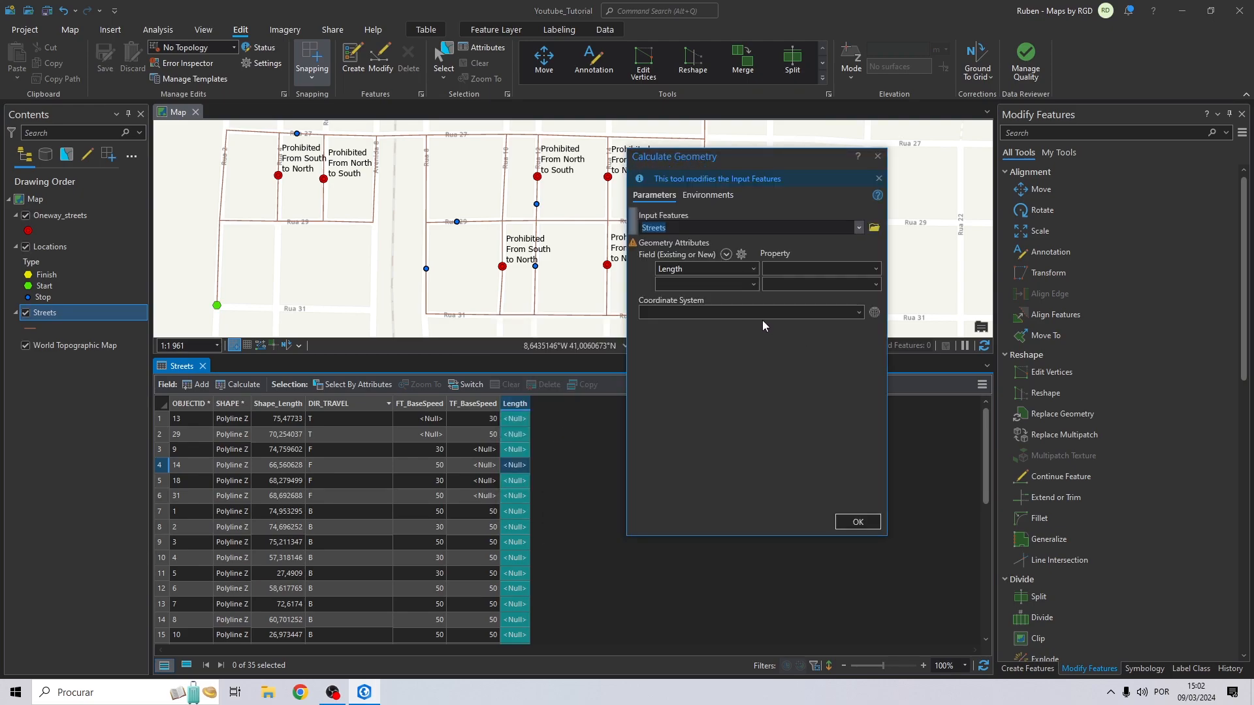
click(875, 269)
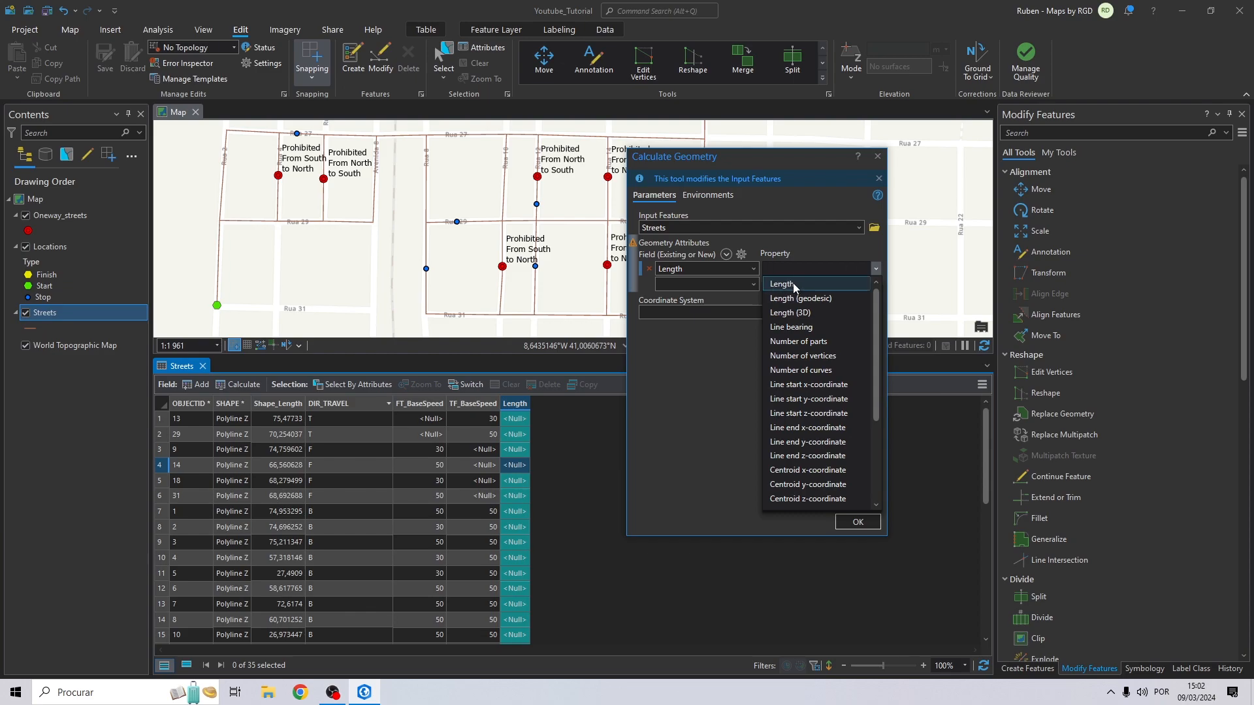
click(786, 287)
click(876, 313)
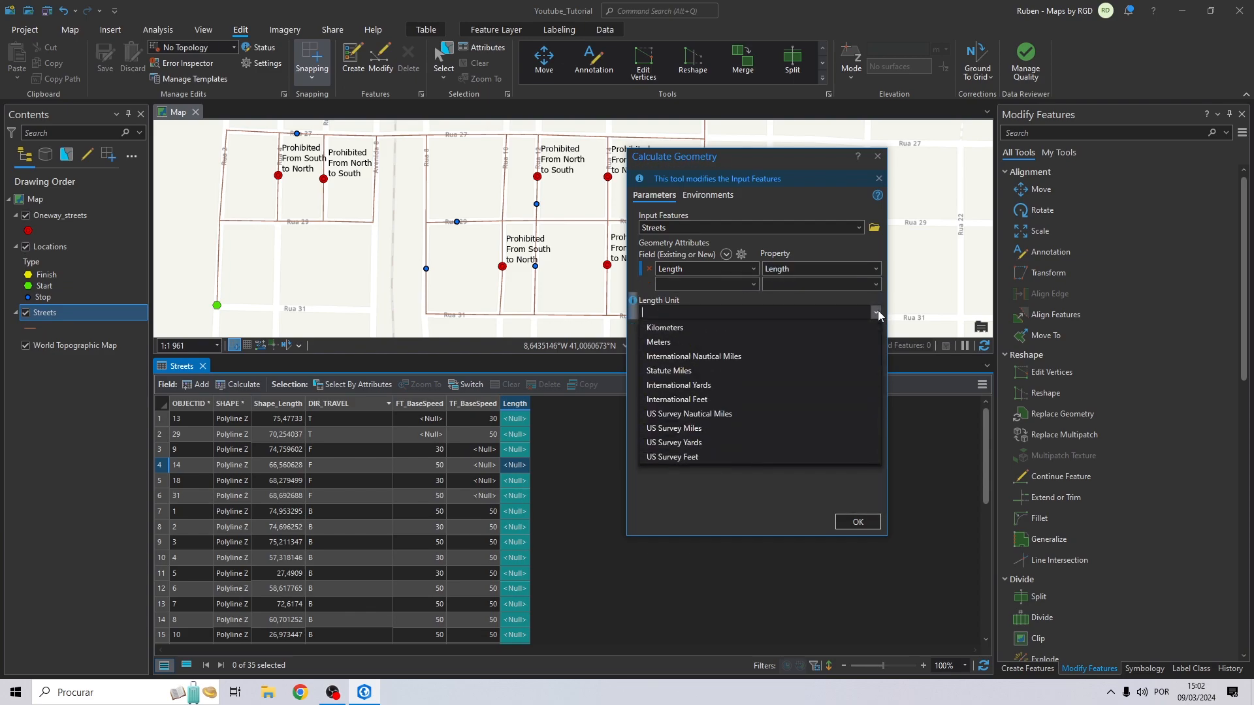
click(669, 341)
click(859, 339)
click(718, 355)
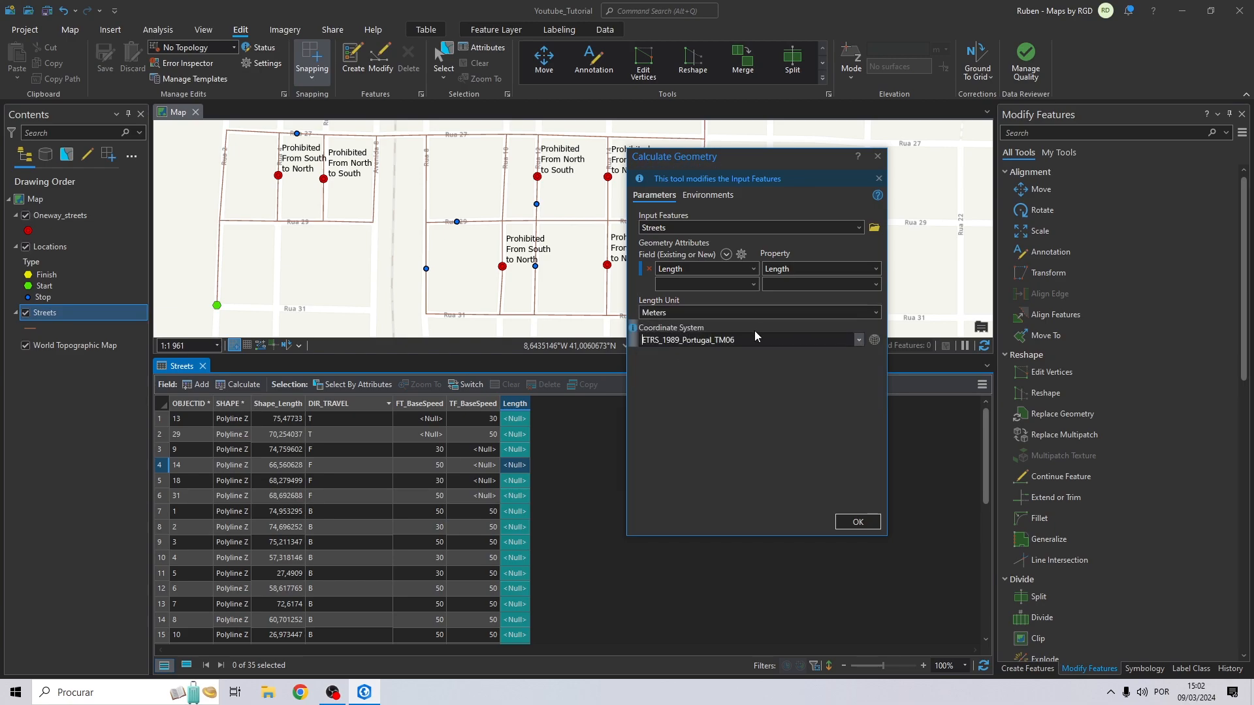
click(857, 522)
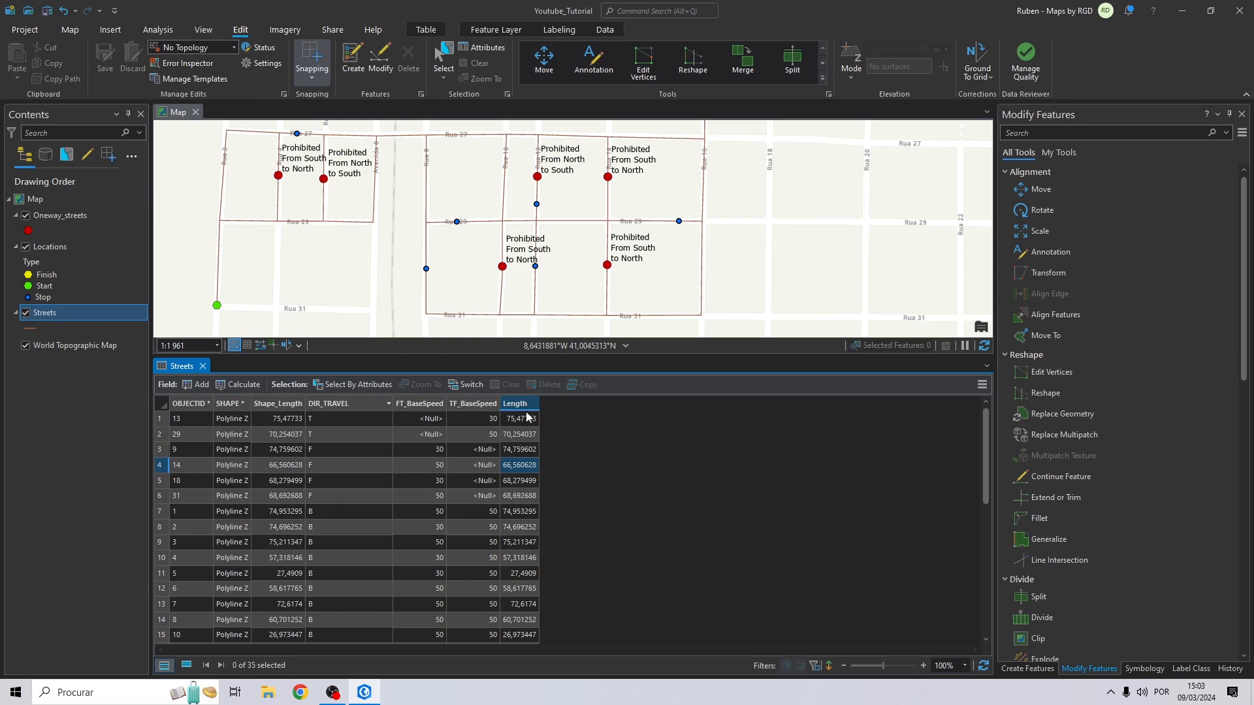
click(161, 419)
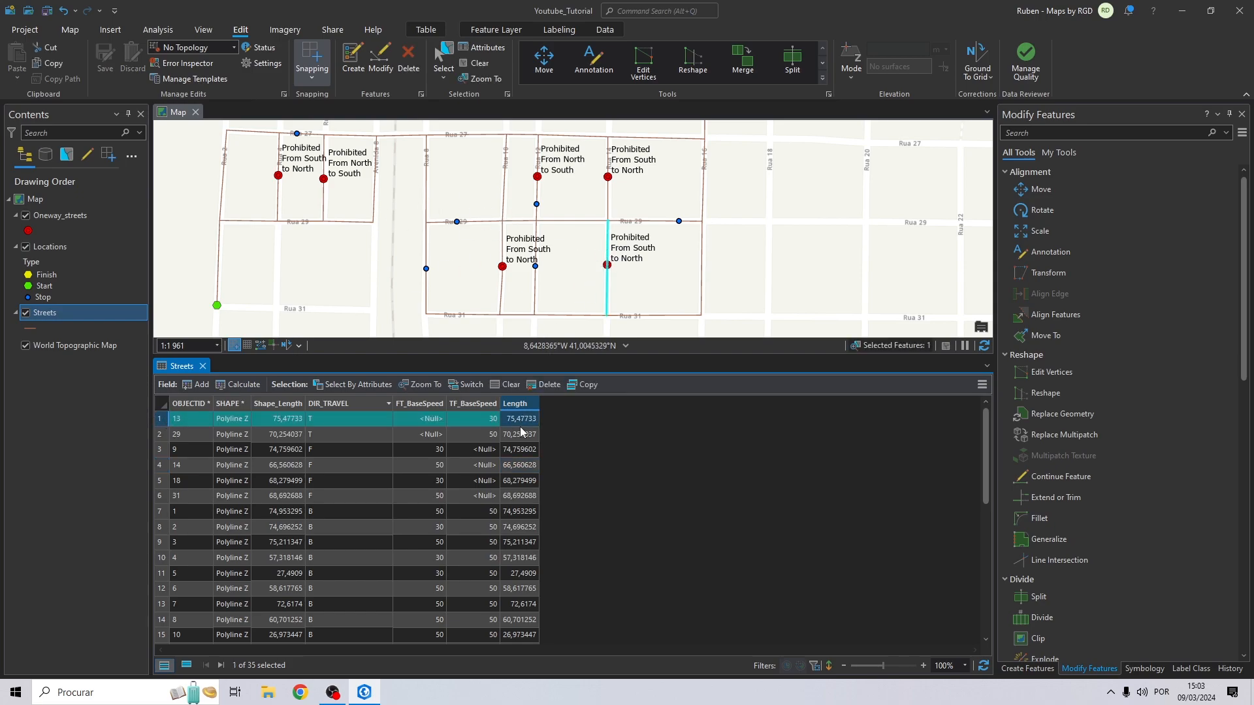
click(486, 64)
- Add a Float field named FT_Minutes to the Streets layer
click(197, 386)
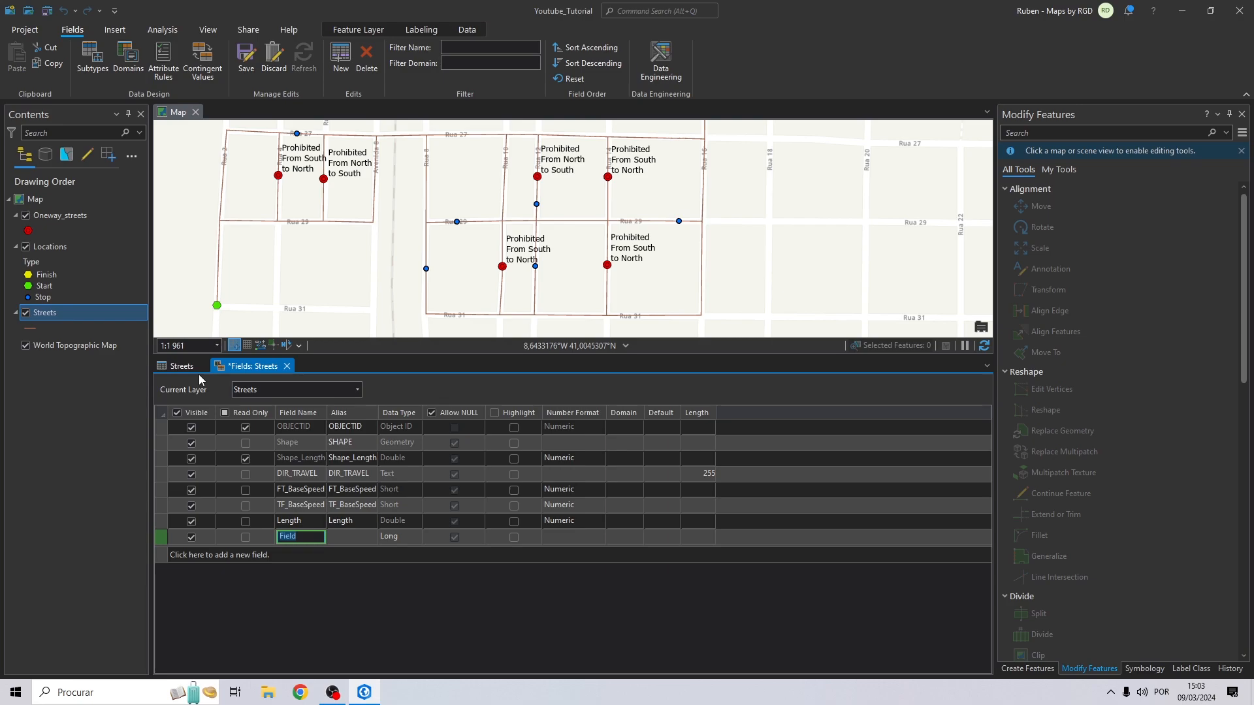
text(FT_minutes)
key(BackSpace)
key(BackSpace)
key(BackSpace)
click(398, 537)
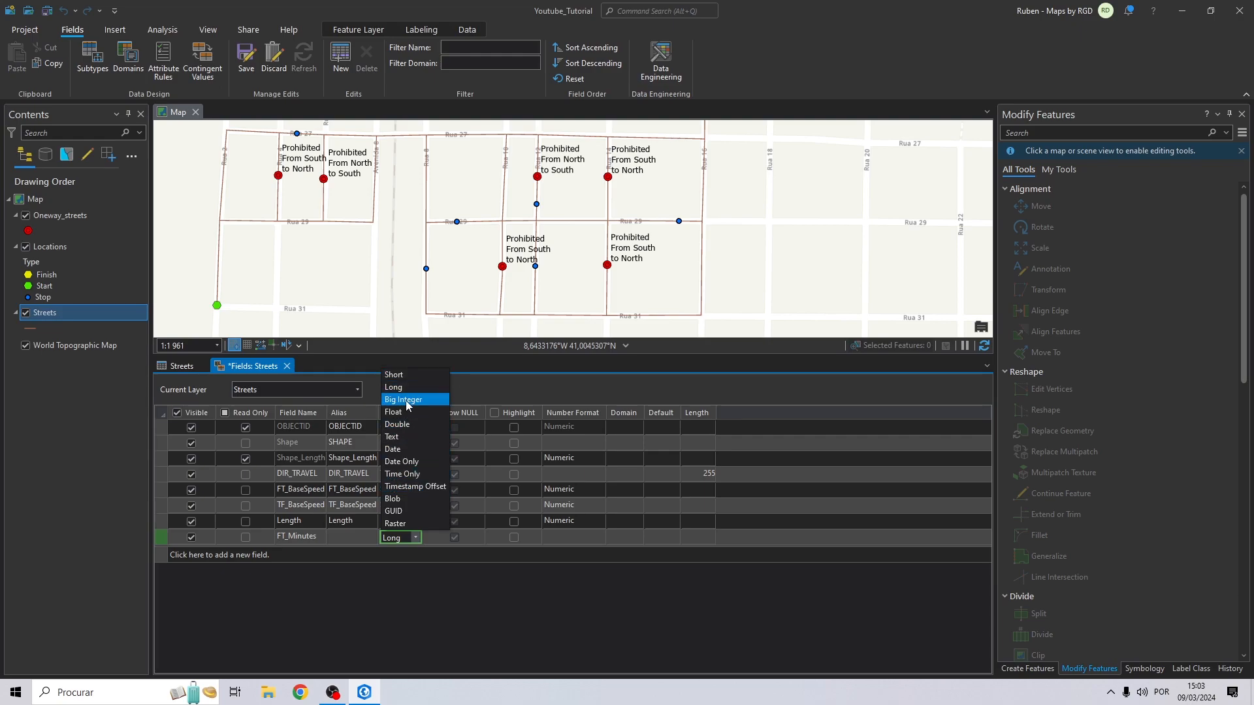
click(403, 413)
- Add a Float field named TF_Minutes, save the field changes and close the field design view
click(288, 554)
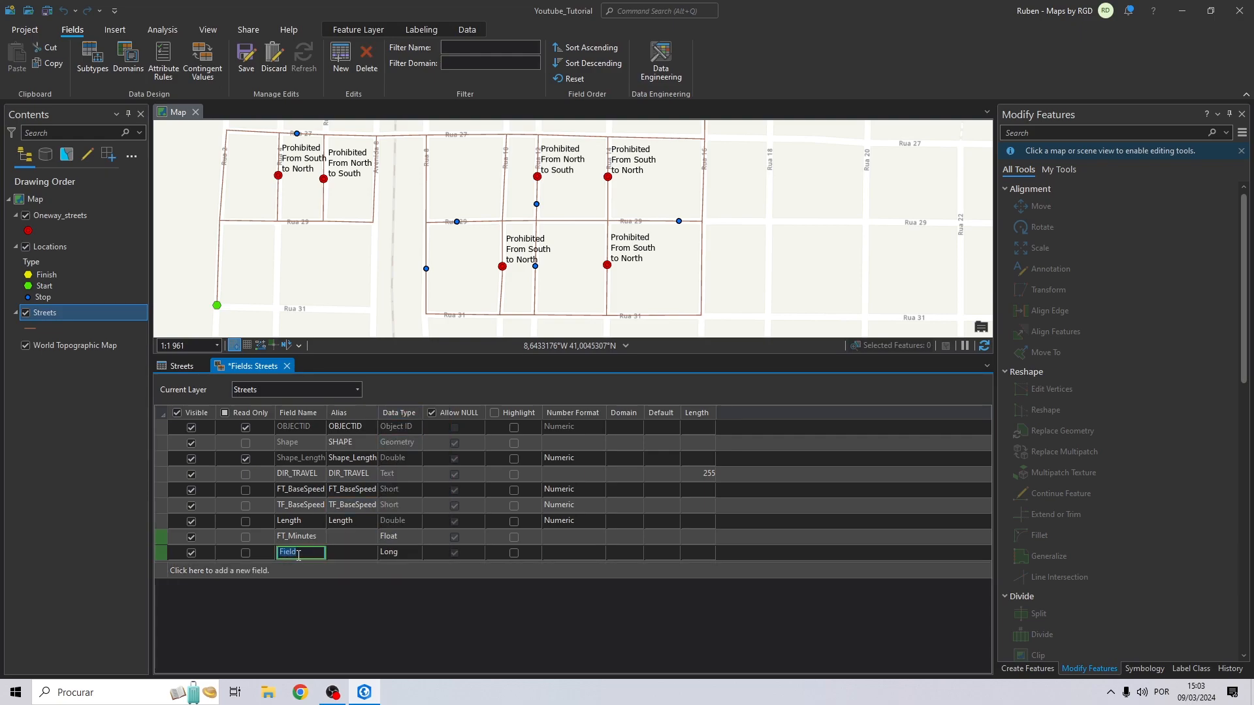
text(TF_Minu)
double_click(305, 555)
click(315, 553)
click(391, 552)
click(407, 430)
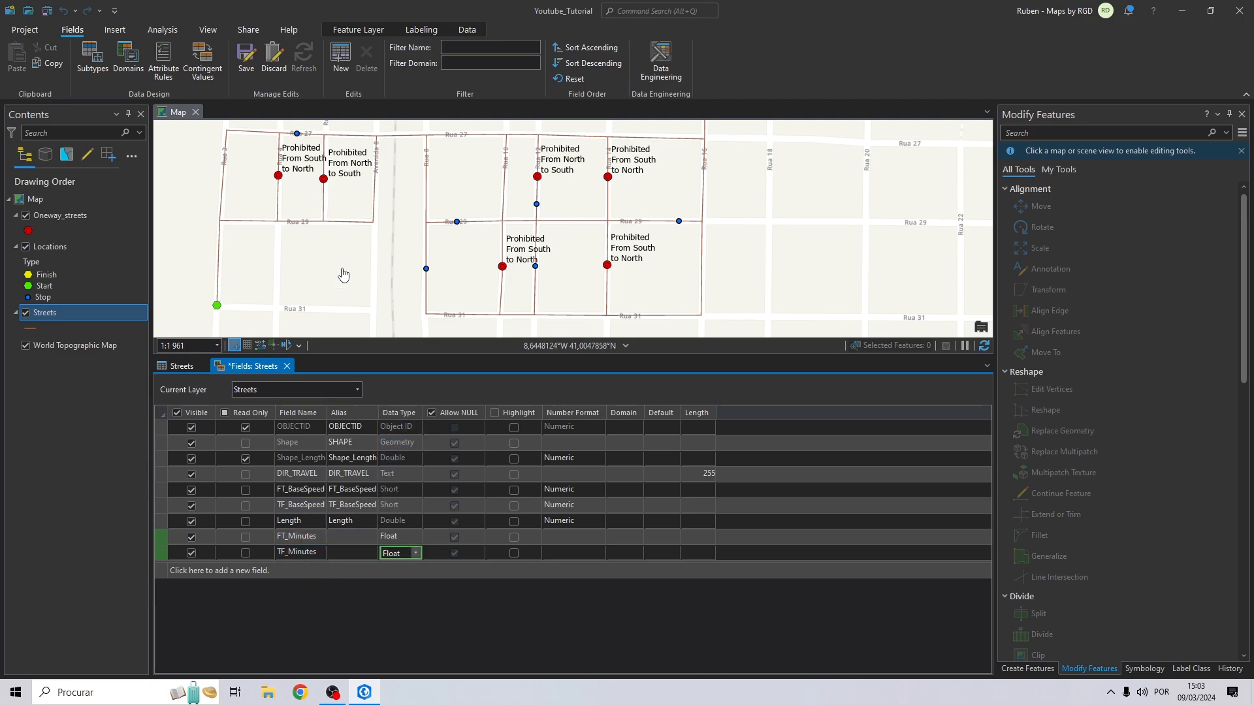
click(246, 55)
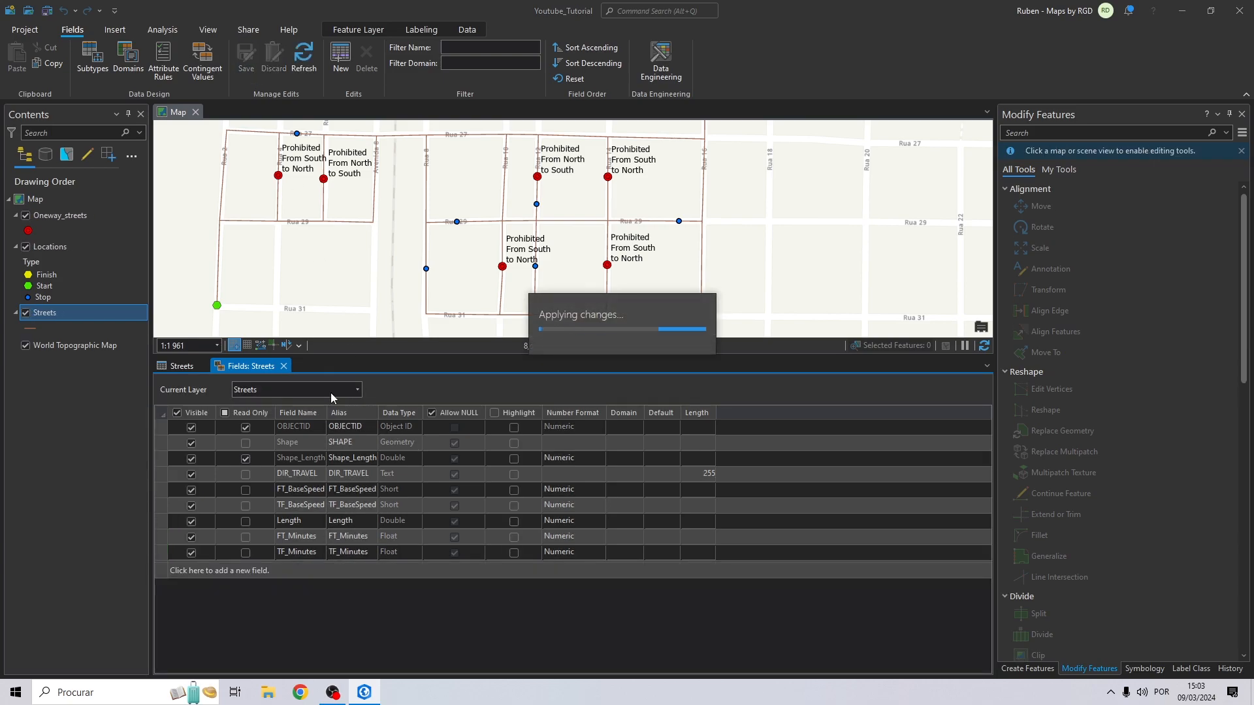
click(287, 367)
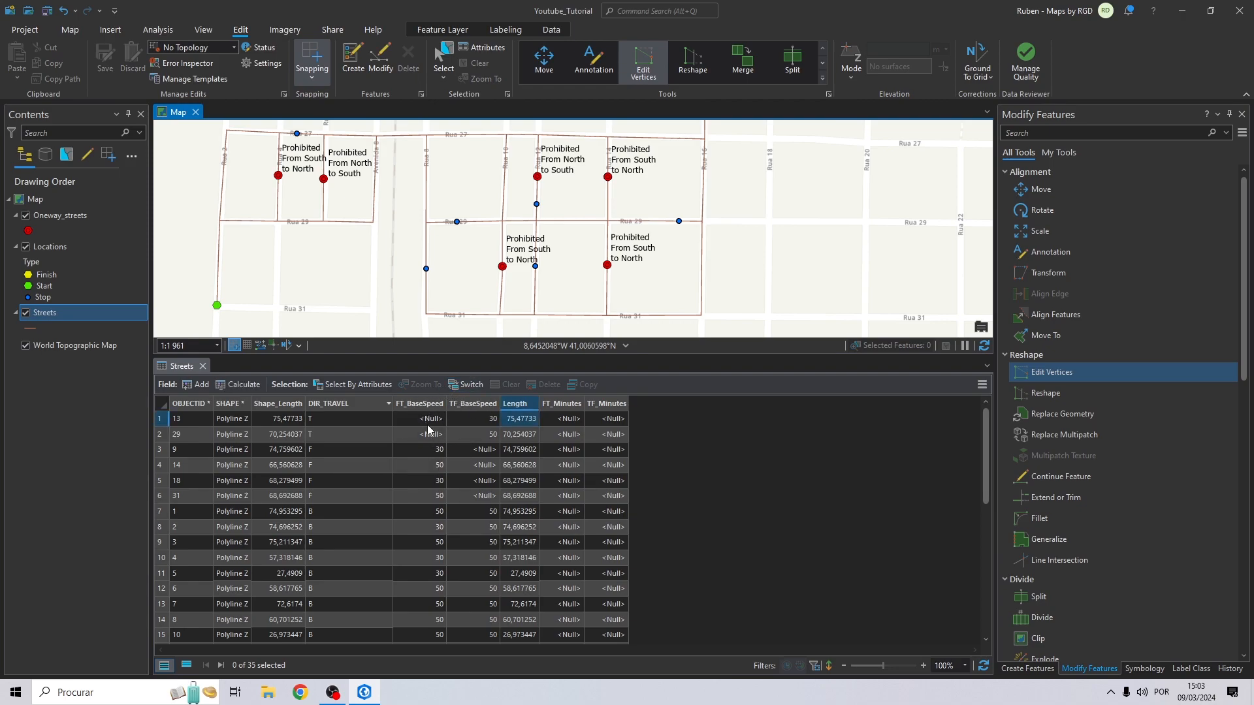
- Calculate the FT_Minutes field with the expression (!Length! / 1000) / !FT_BaseSpeed! * 60 and dismiss the tool messages
right_click(566, 406)
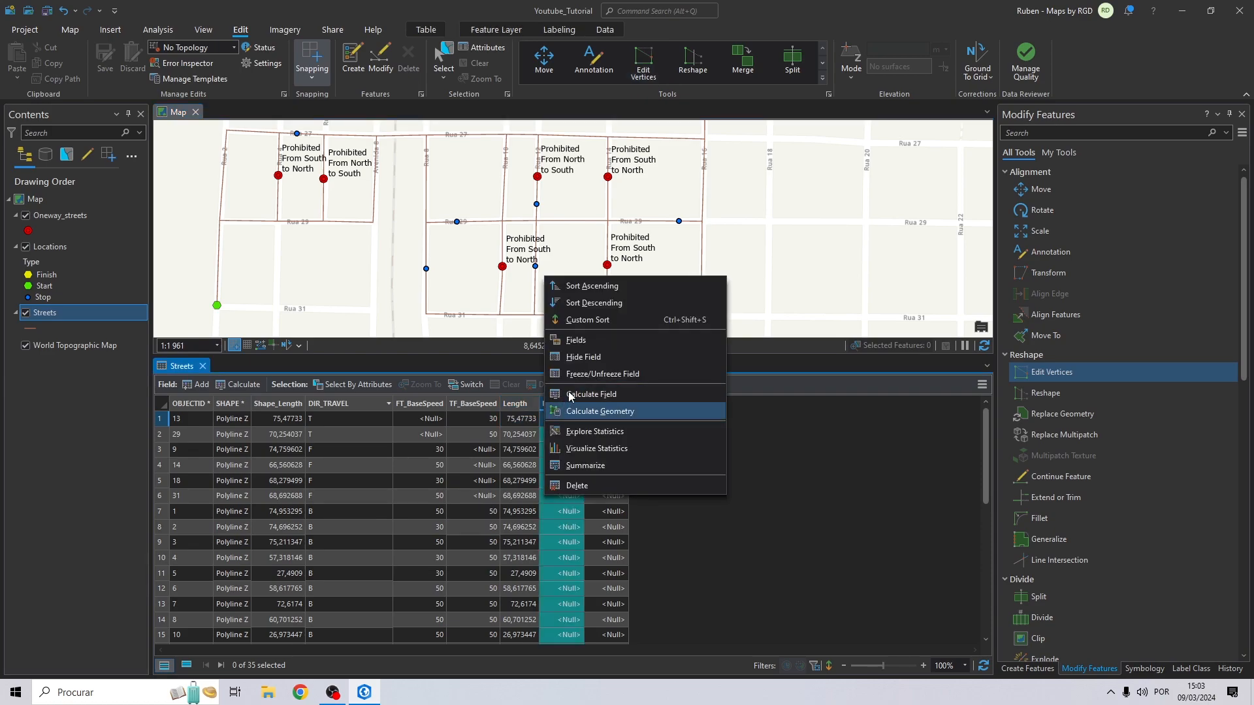
click(569, 394)
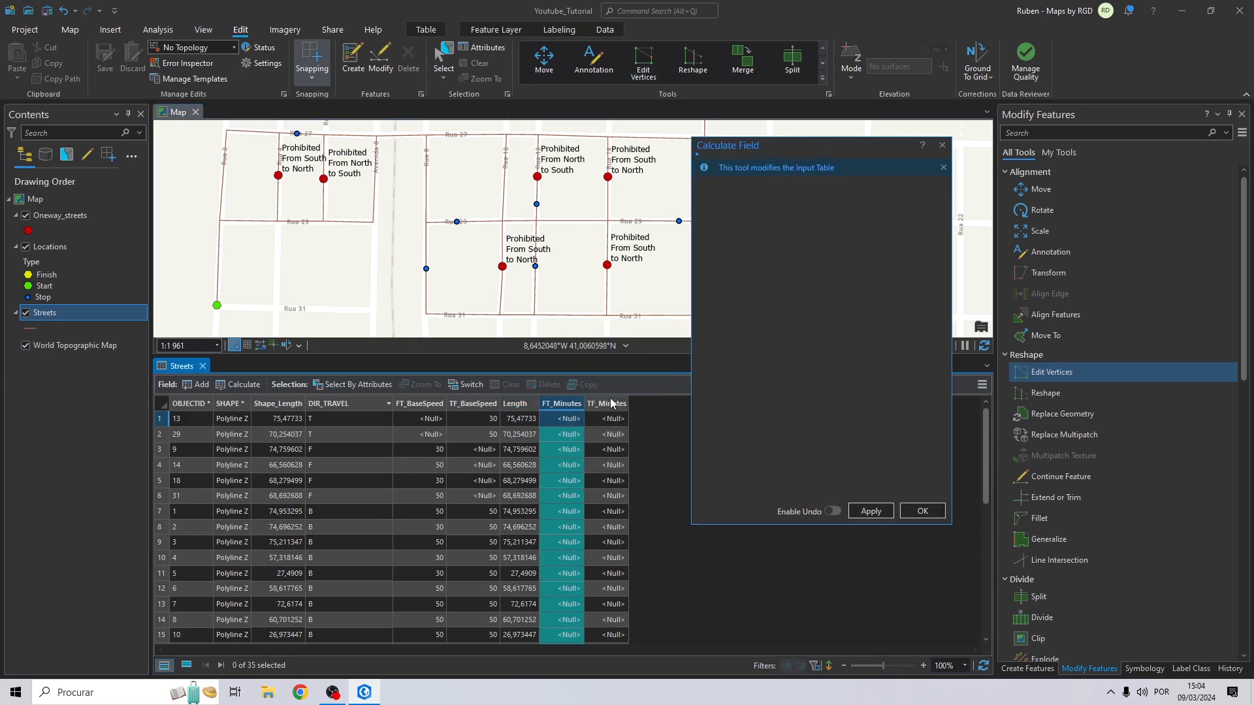
click(747, 433)
text(30)
drag(747, 436, 641, 439)
key(BackSpace)
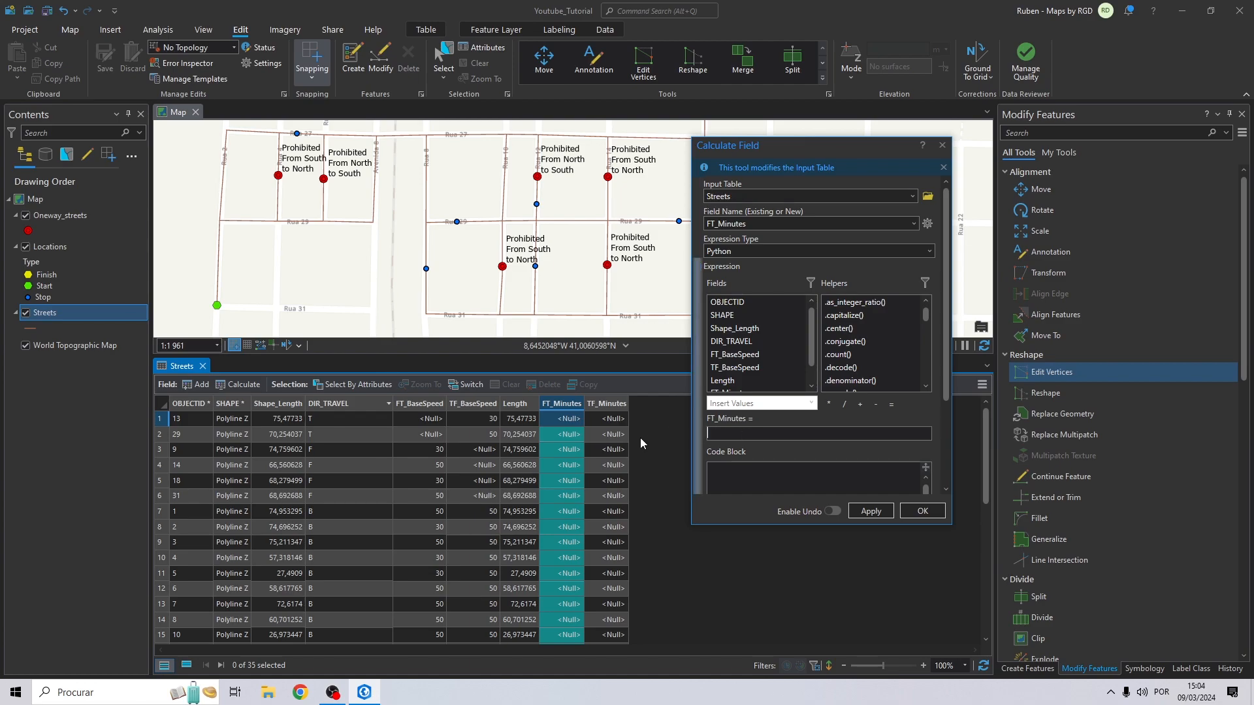
text(()
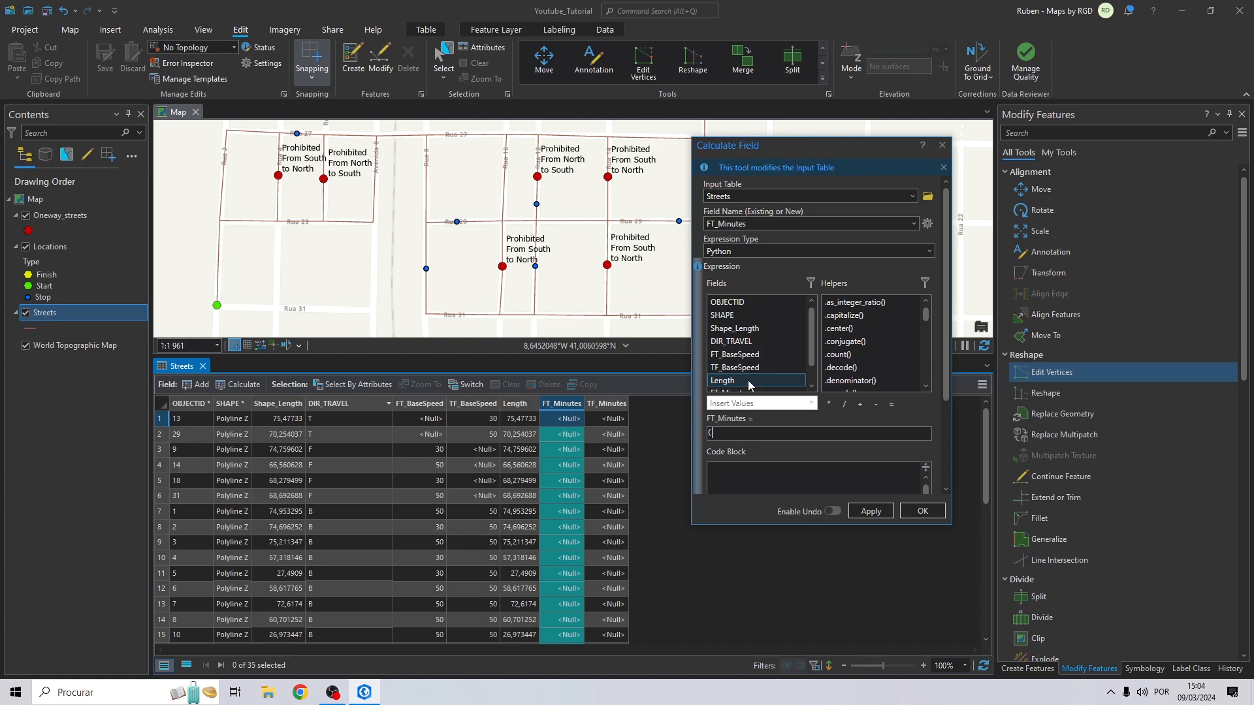
scroll(748, 384, down, 1)
double_click(737, 363)
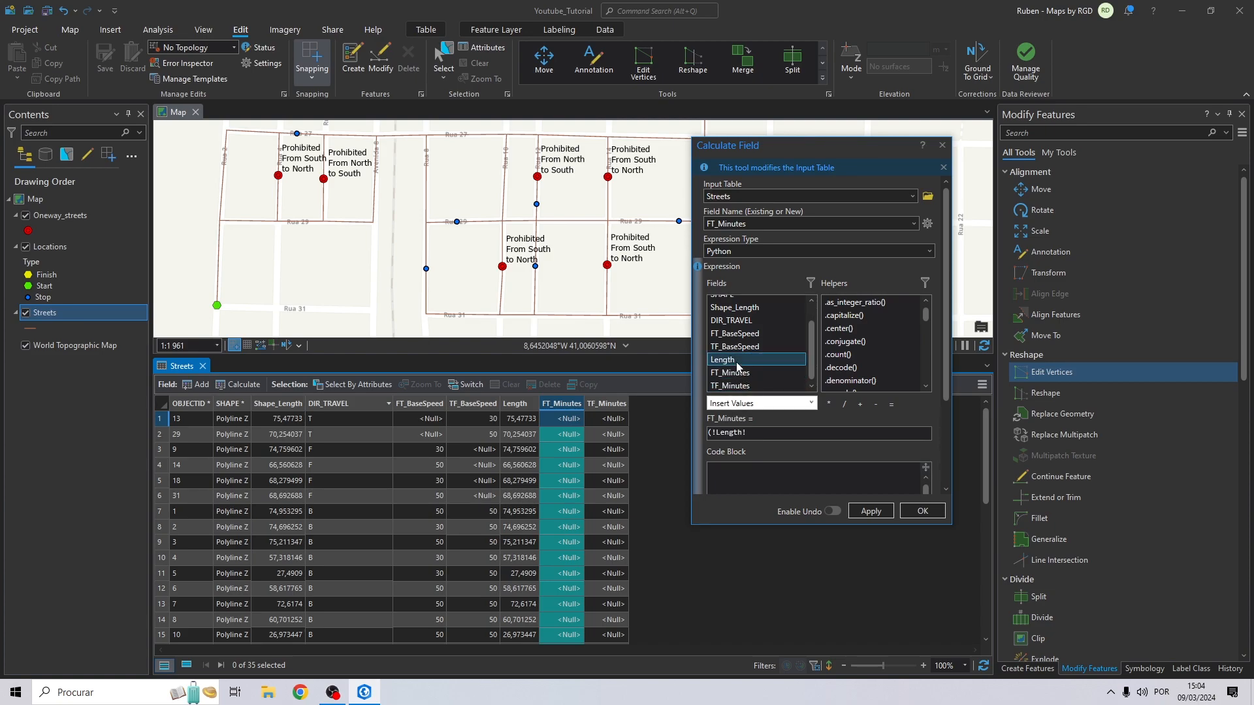
click(844, 404)
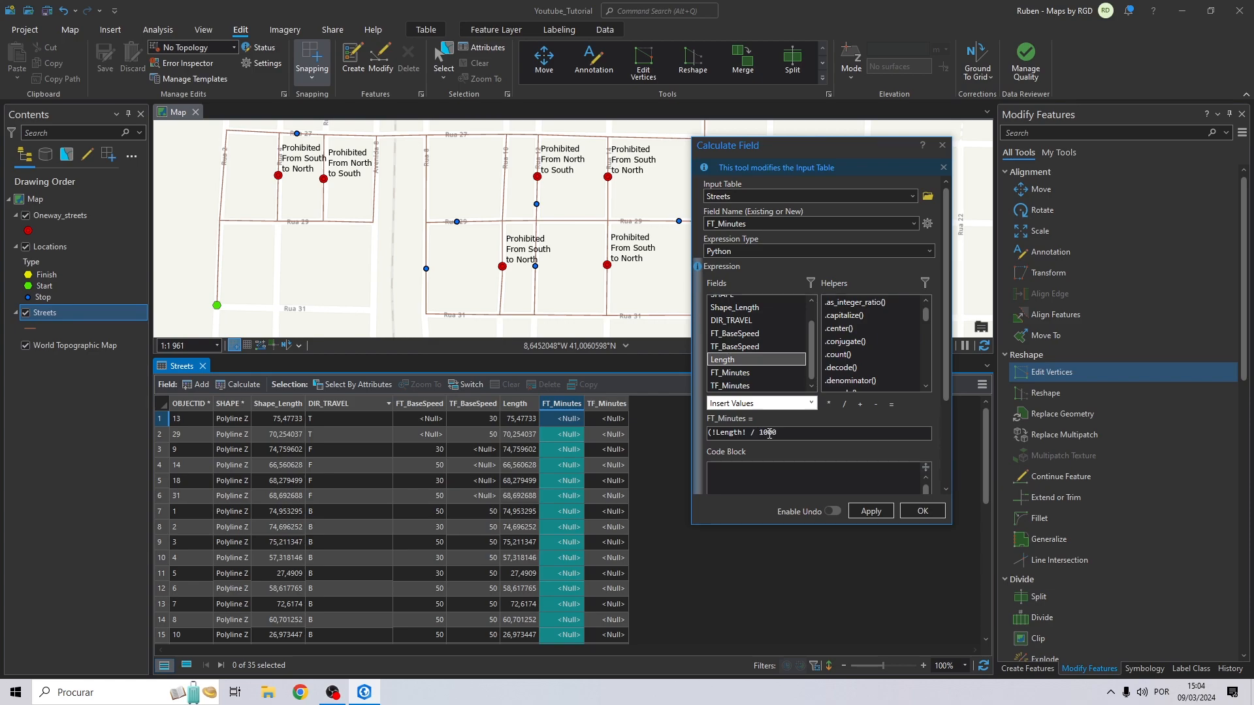
text(1000) /)
double_click(717, 335)
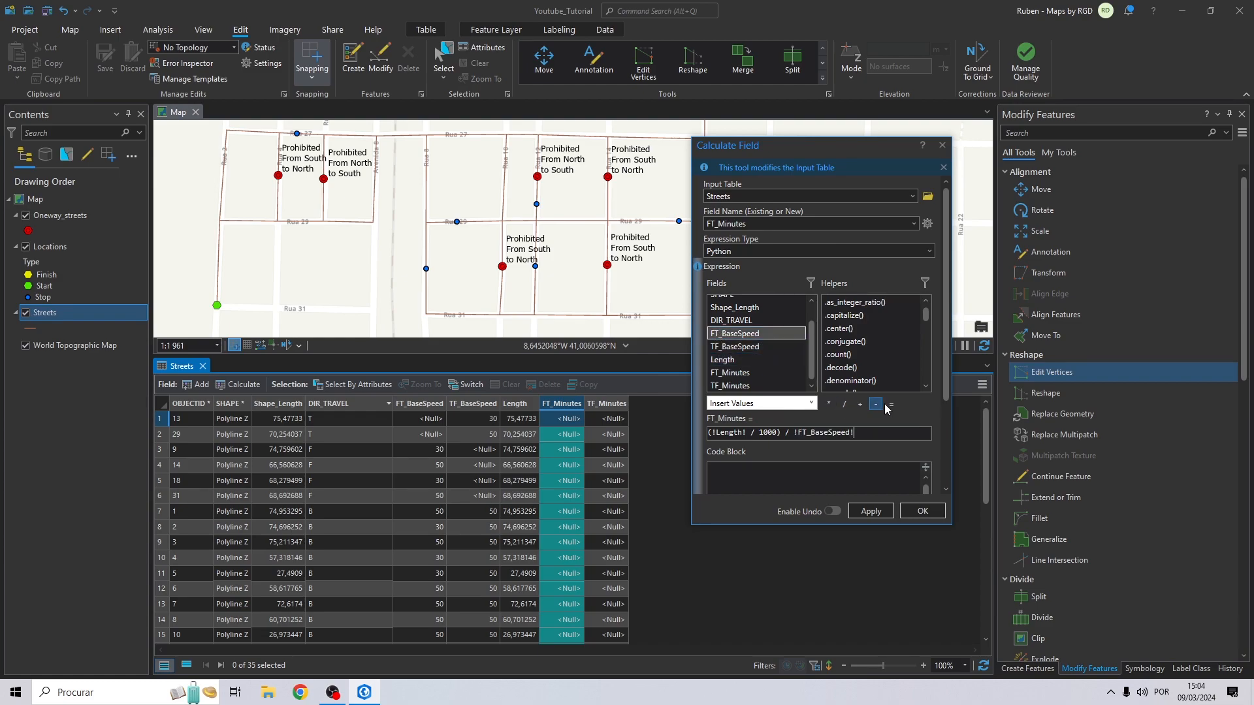
click(829, 403)
click(923, 511)
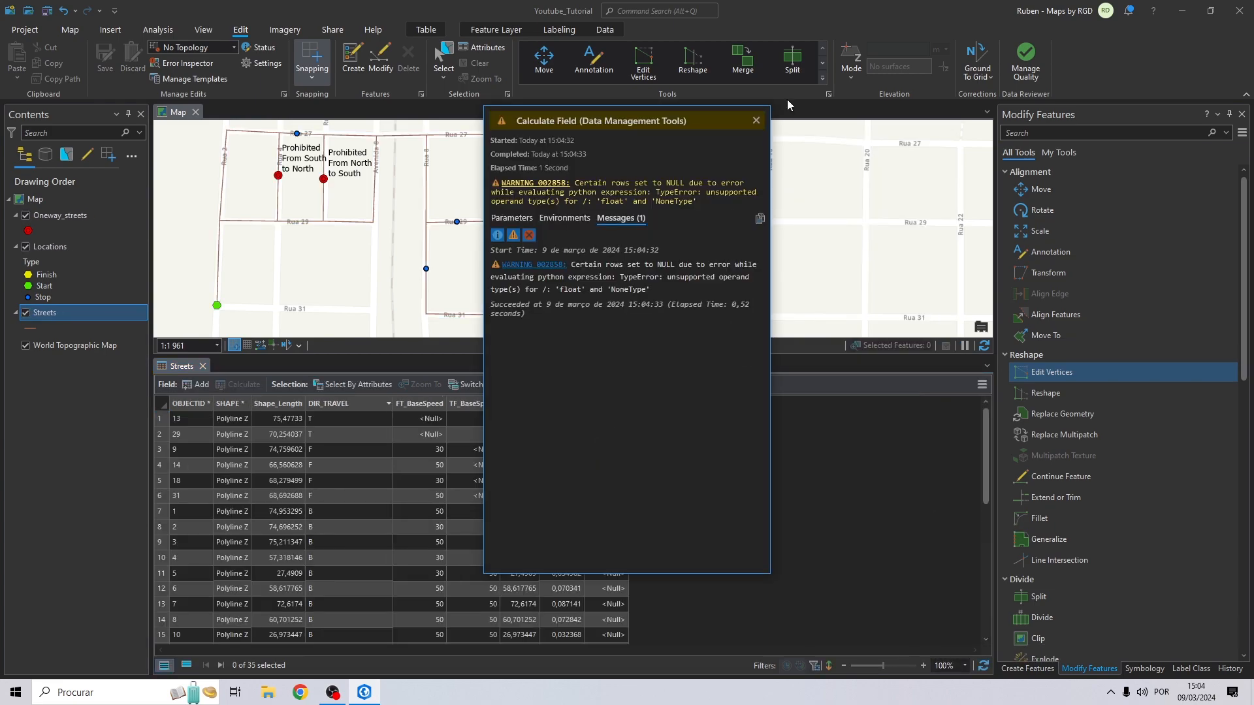
drag(654, 122, 856, 128)
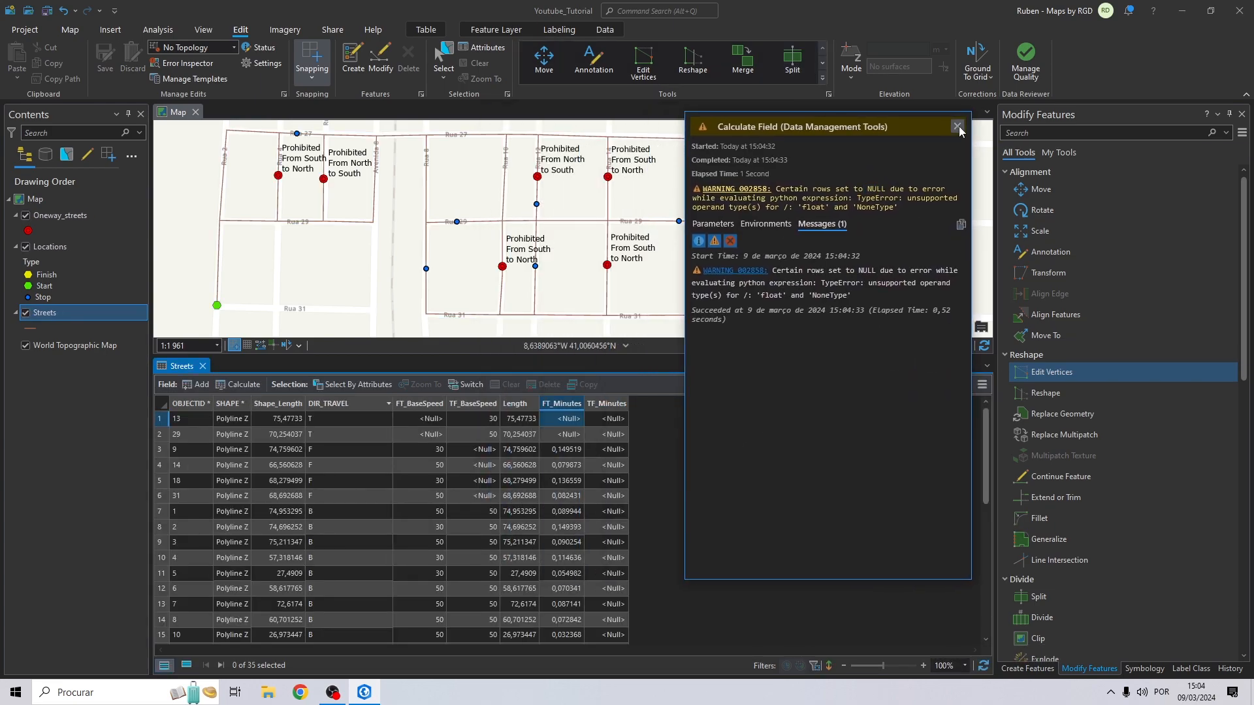
click(959, 127)
- Calculate the TF_Minutes field with the expression (!Length! / 1000) / !TF_BaseSpeed! * 60 and dismiss the tool messages
right_click(625, 409)
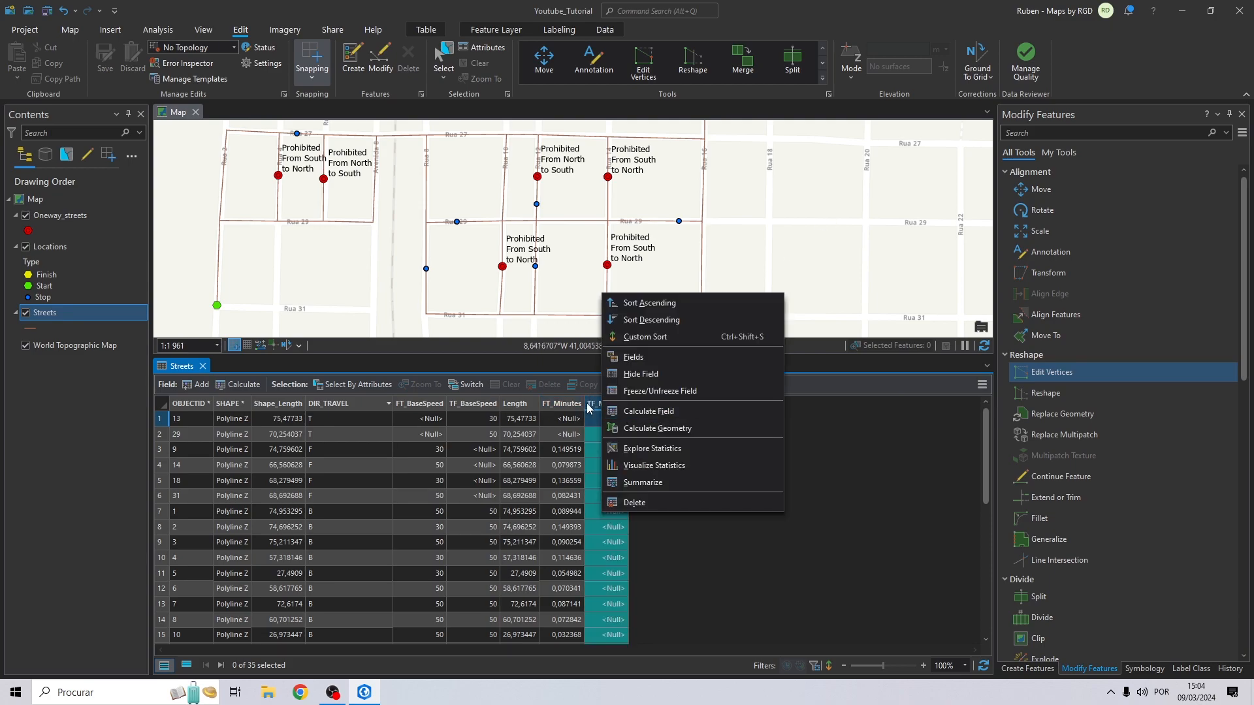
click(656, 411)
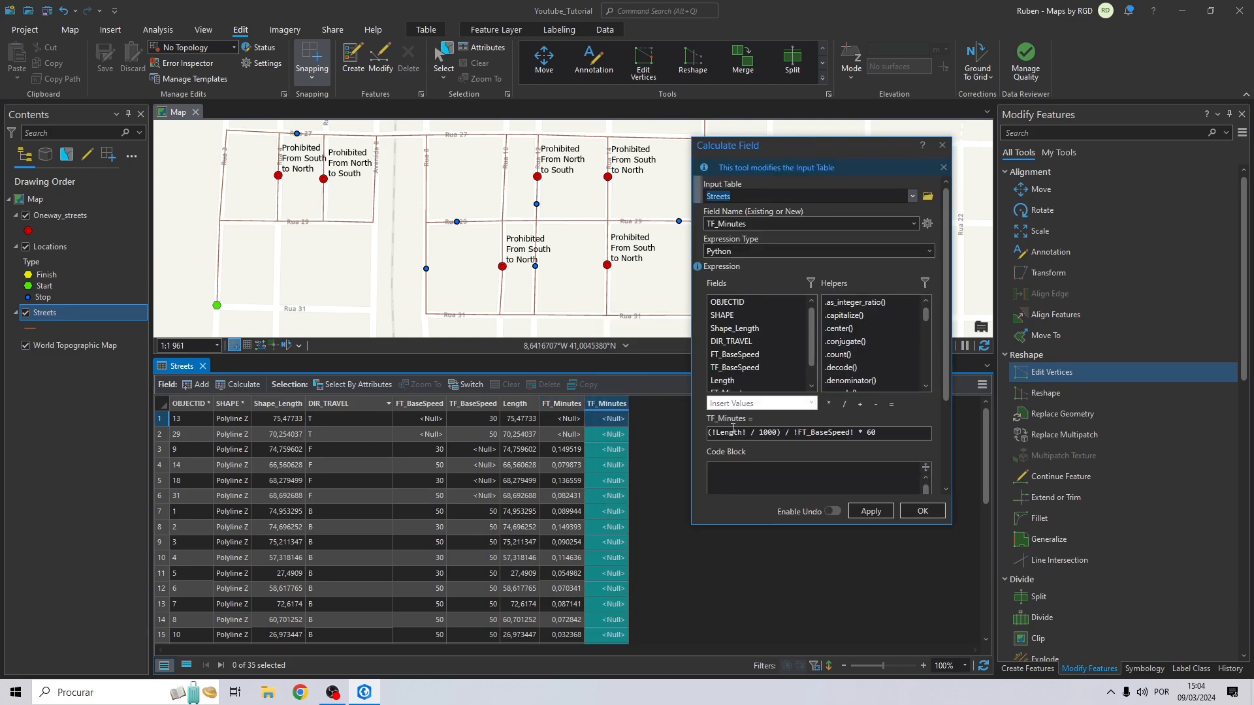
click(852, 431)
key(BackSpace)
key(BackSpace)
key(BackSpace)
key(BackSpace)
key(BackSpace)
key(BackSpace)
key(BackSpace)
key(BackSpace)
key(BackSpace)
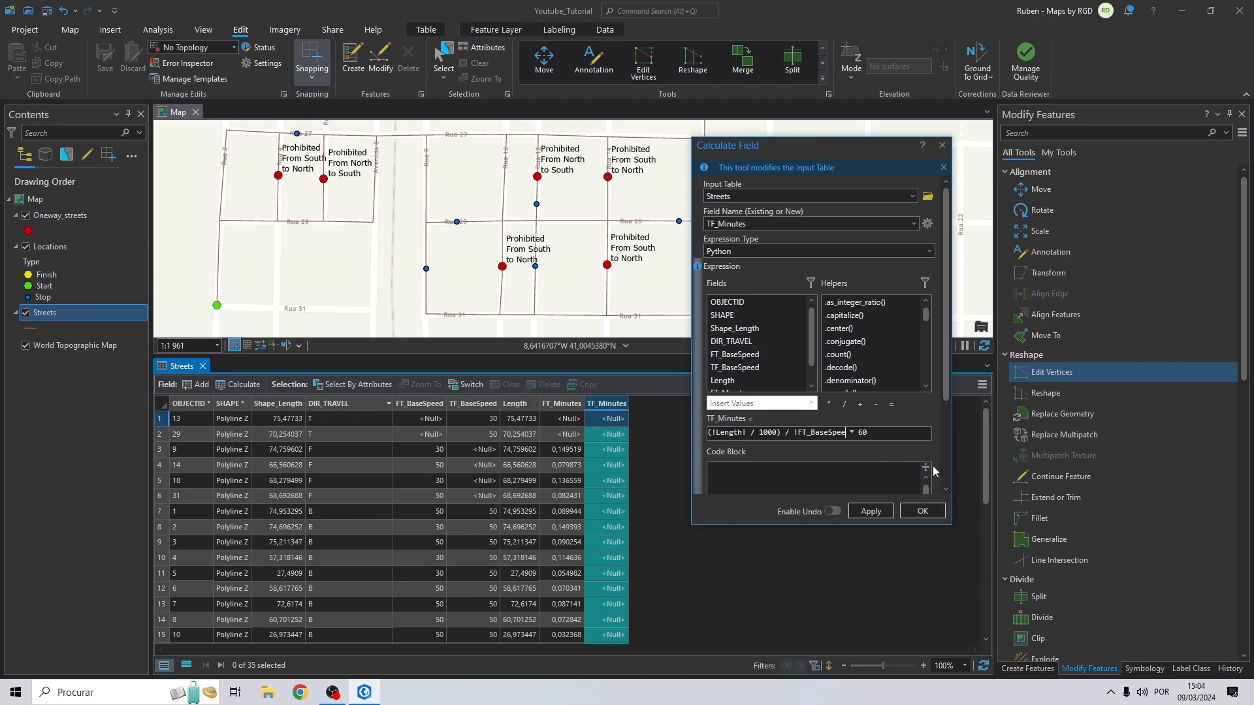
key(BackSpace)
key(BackSpace)
key(BackSpace)
key(BackSpace)
key(BackSpace)
double_click(739, 370)
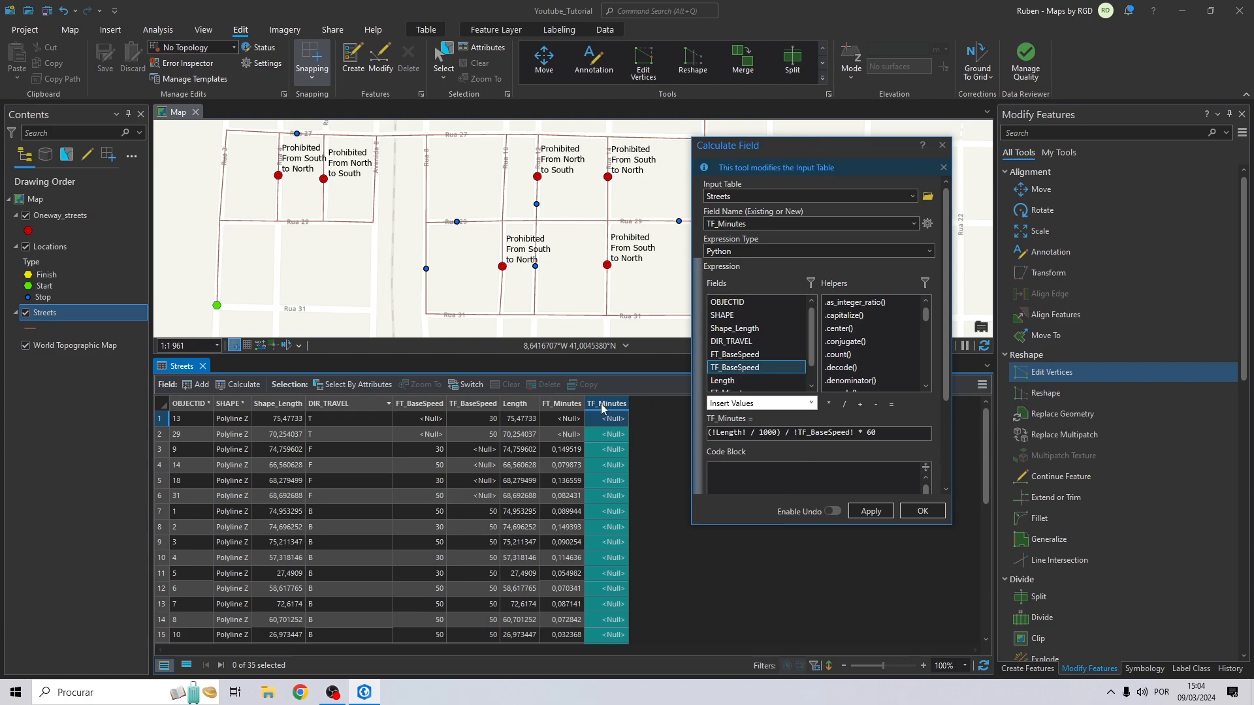
click(922, 511)
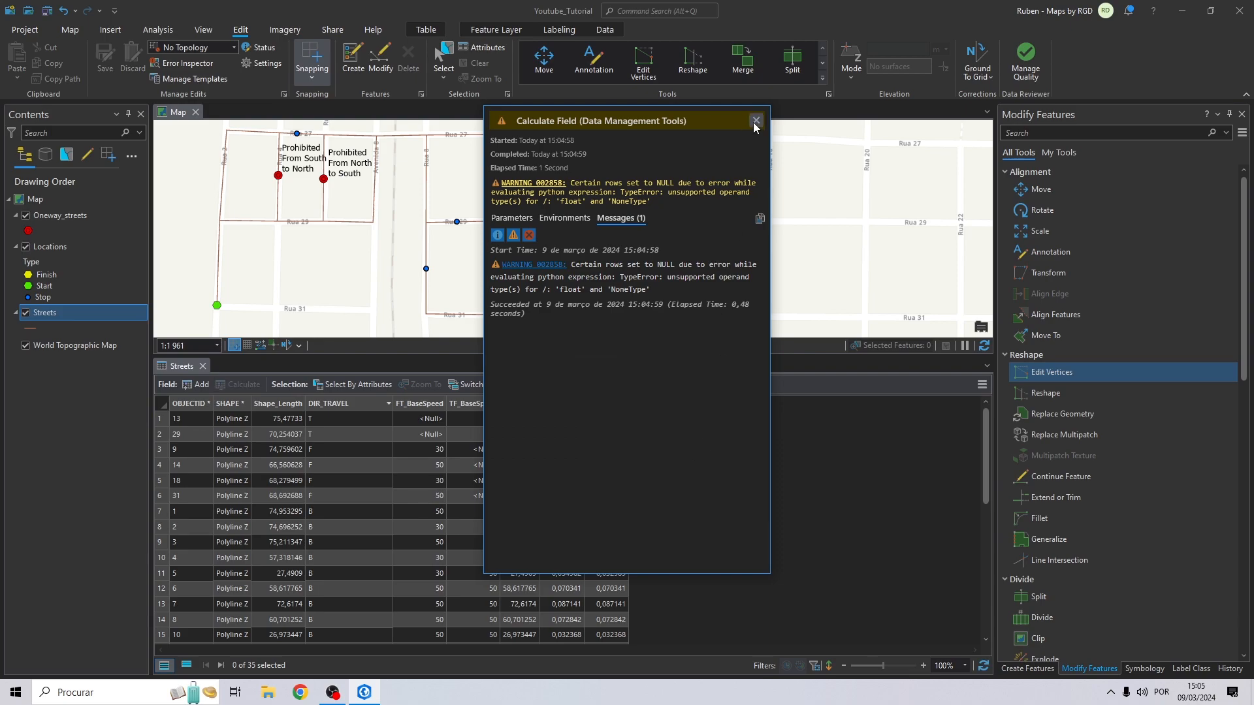
click(756, 121)
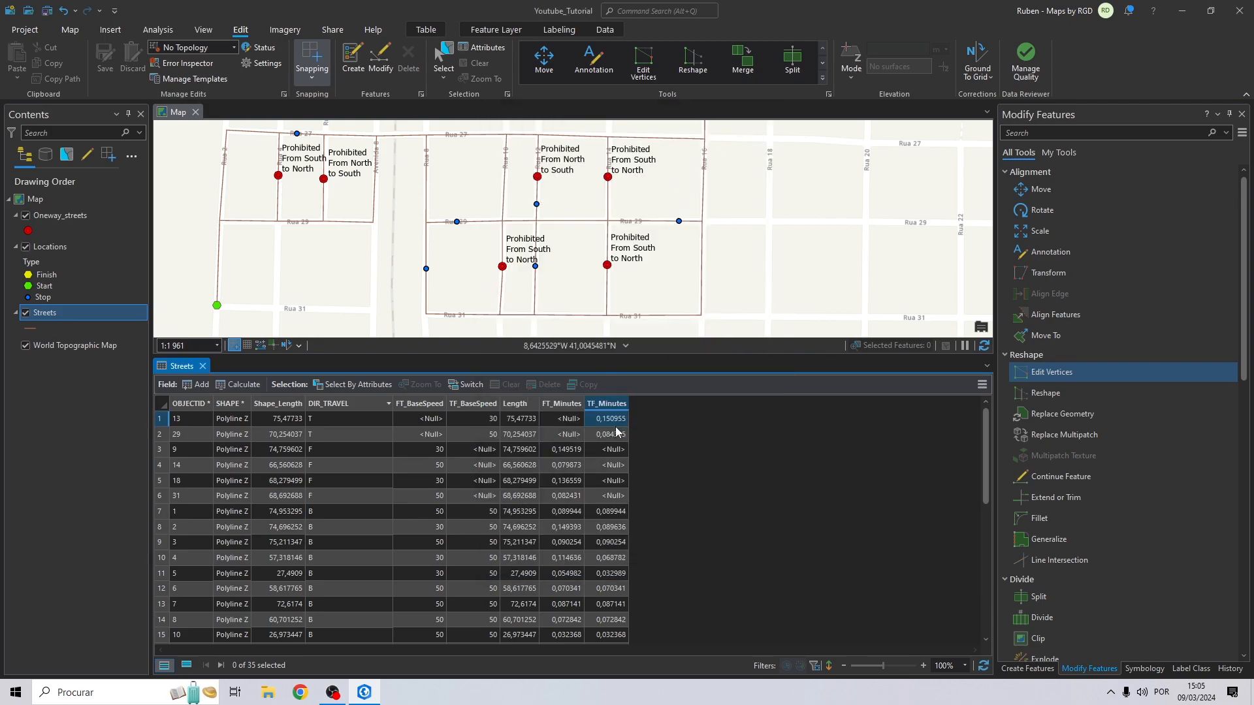
- Examine the FT_Minutes and TF_Minutes values of the streets with OBJECTID 33 and 34
scroll(614, 453, down, 6)
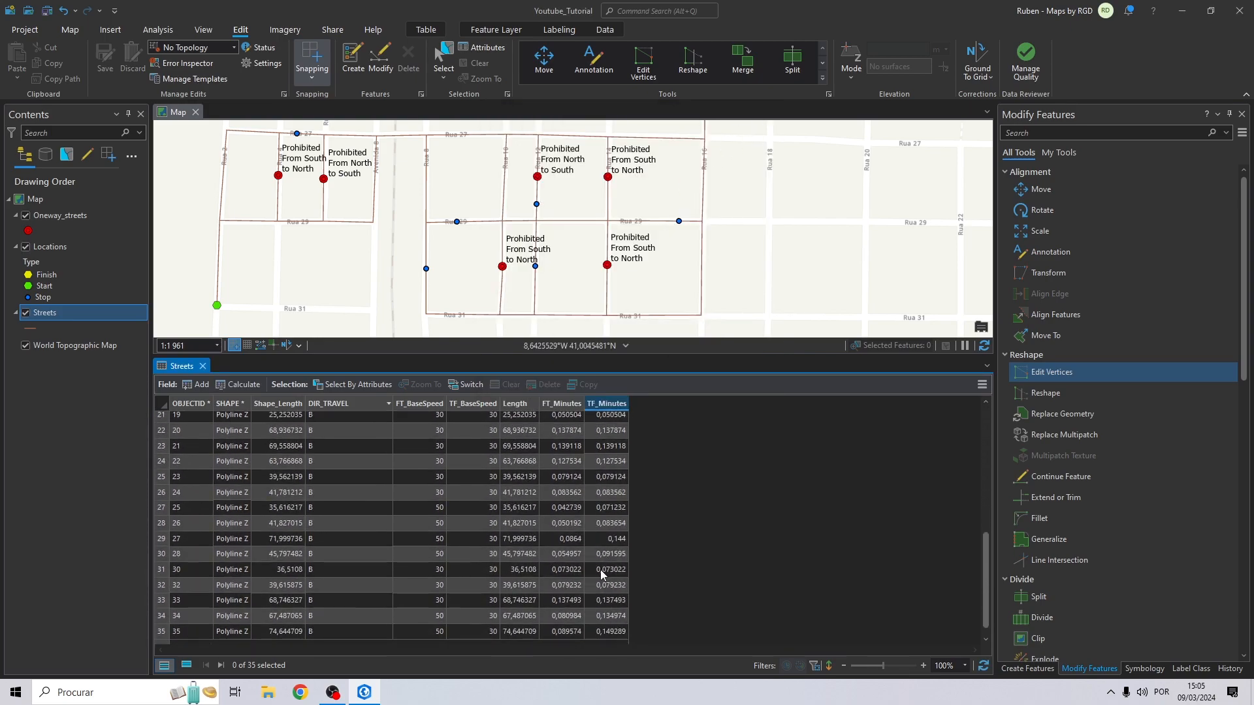
click(161, 601)
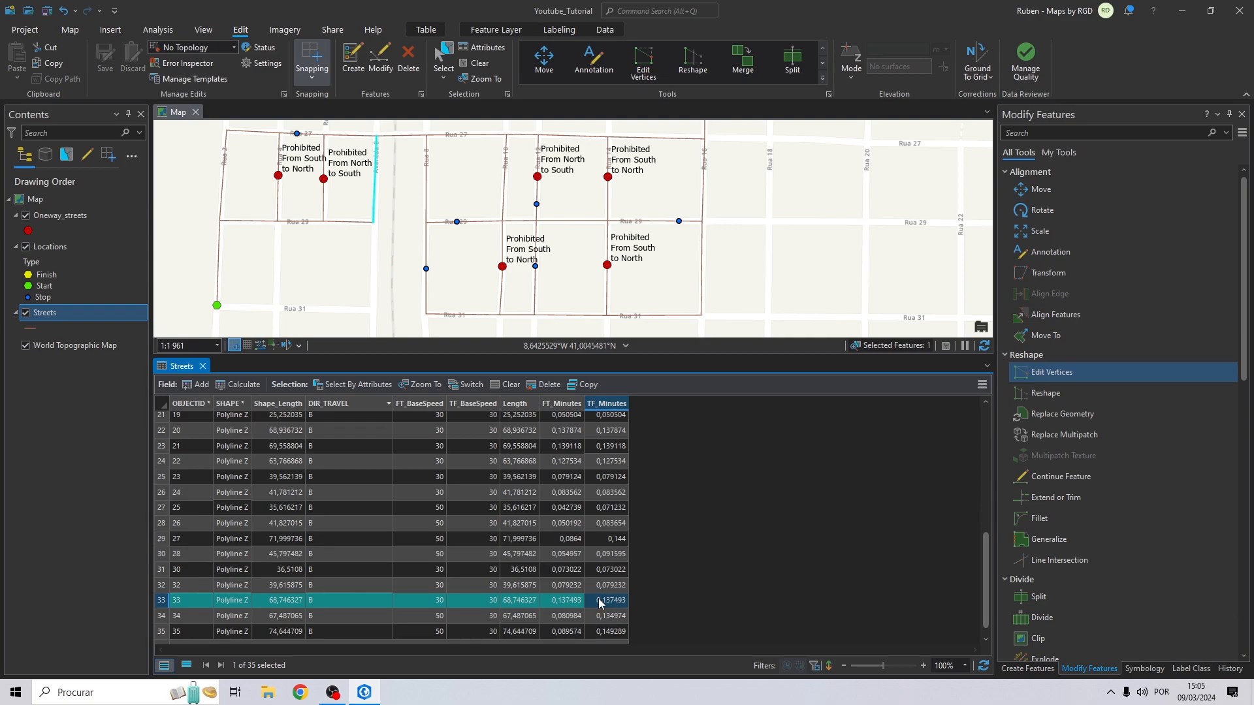
click(162, 616)
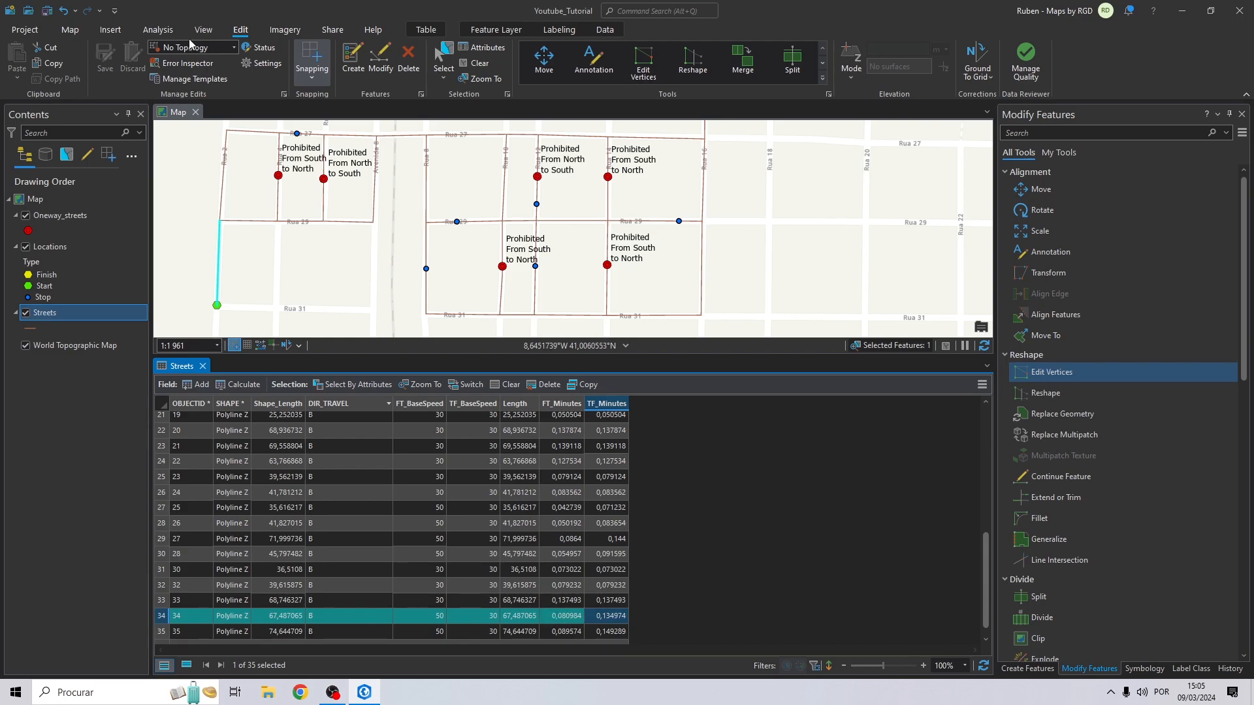
- Save the project and close the Streets attribute table, leaving no street selected
click(47, 10)
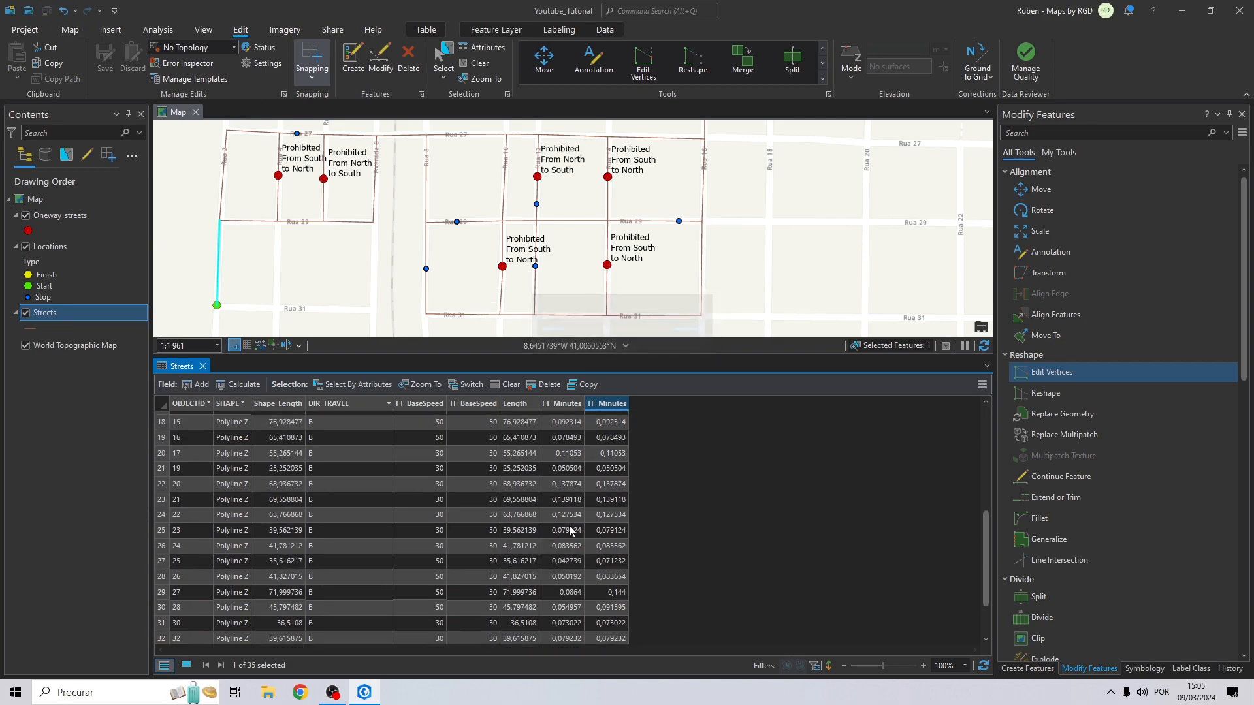
click(202, 367)
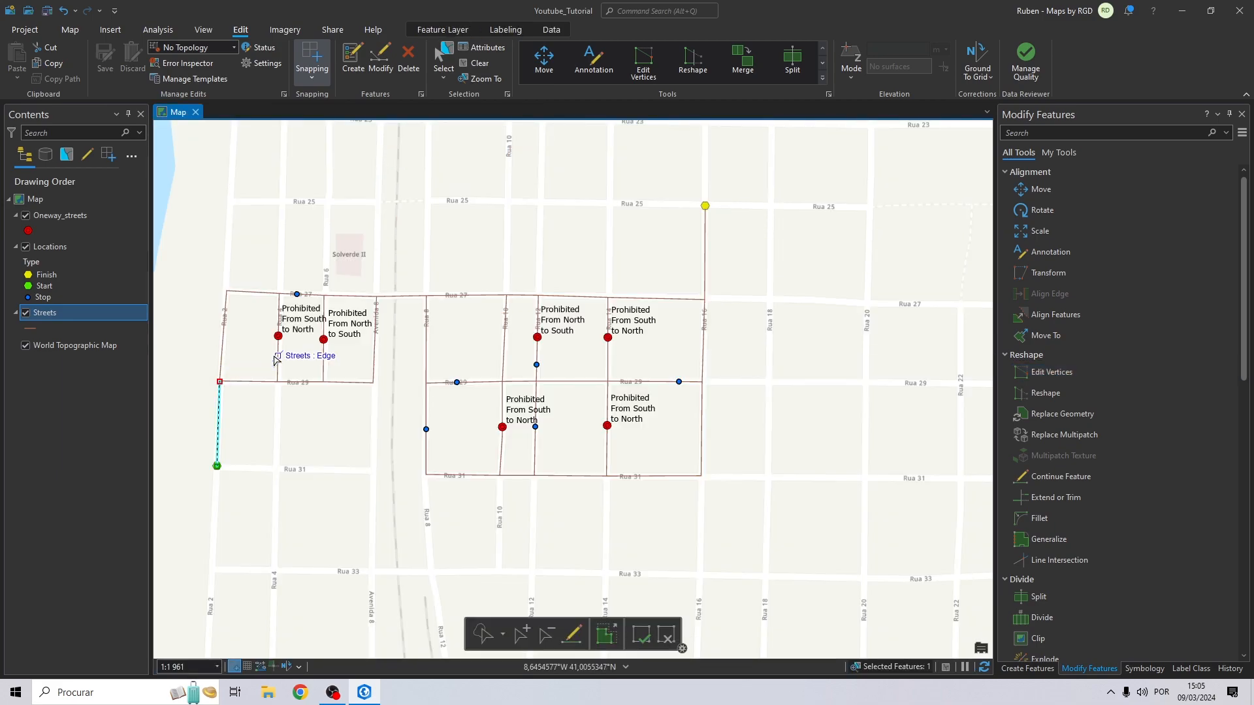
click(476, 64)
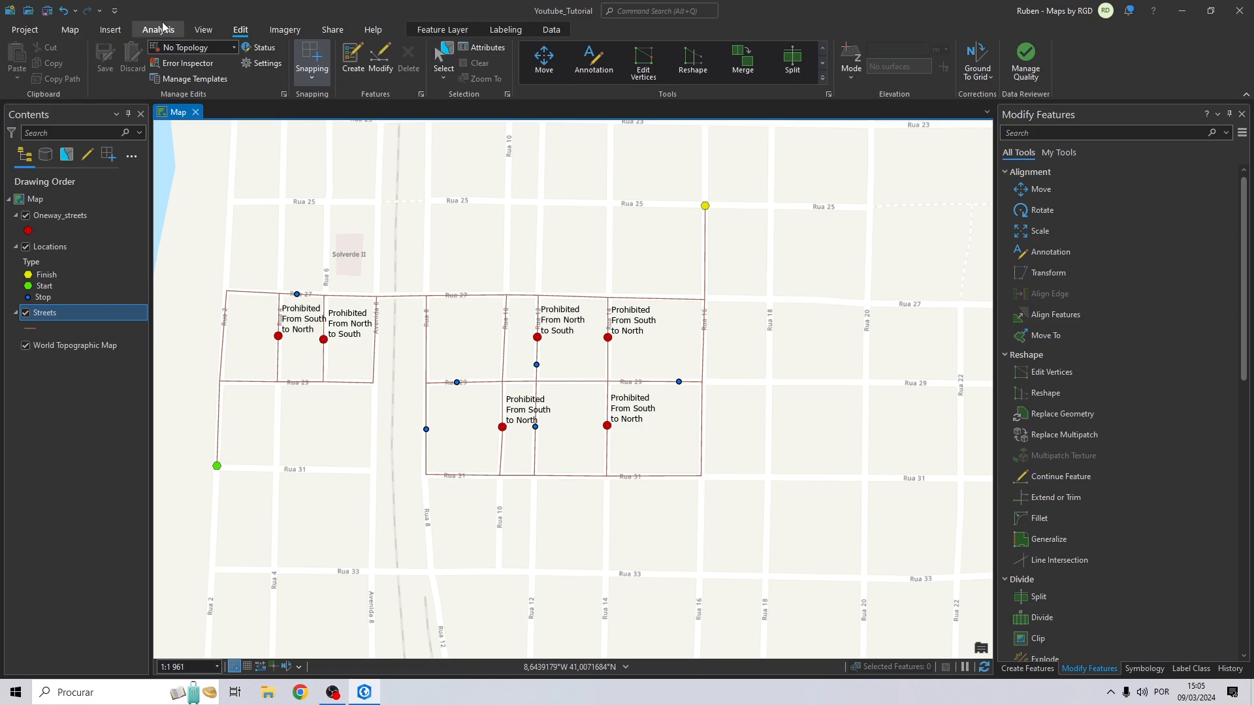
- Add a project folder connection to the Youtube Tutorial folder
click(206, 33)
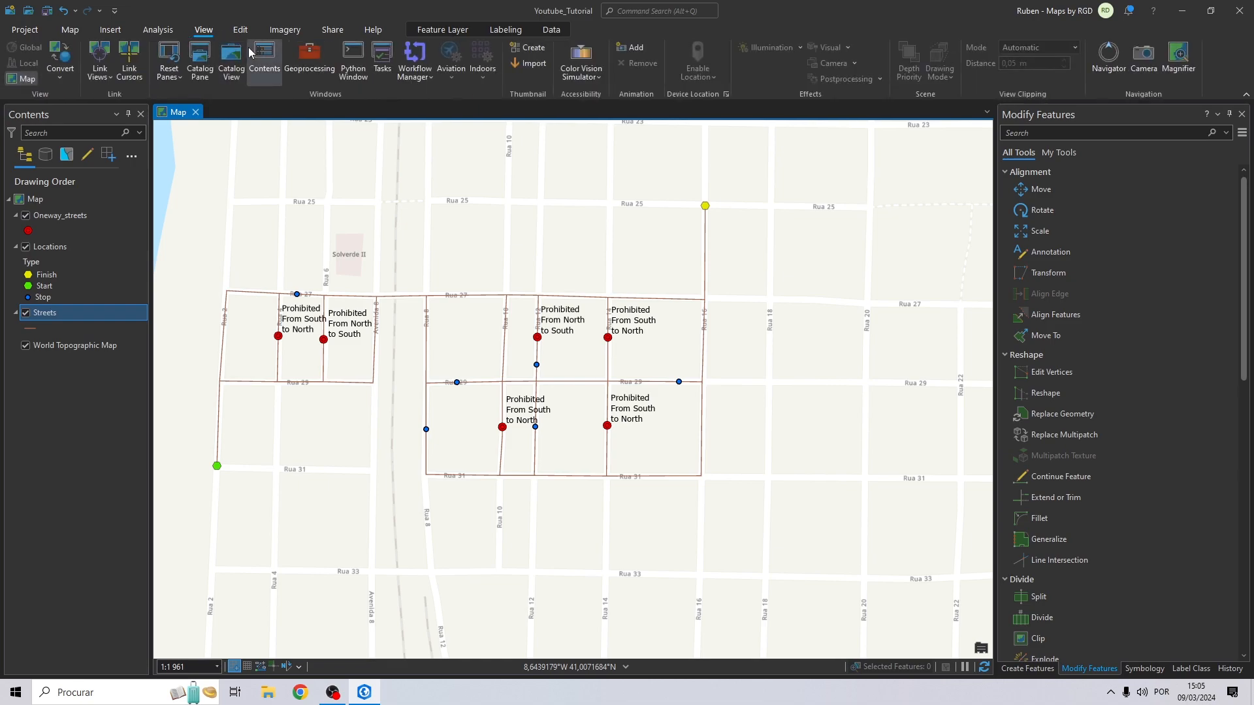
click(204, 58)
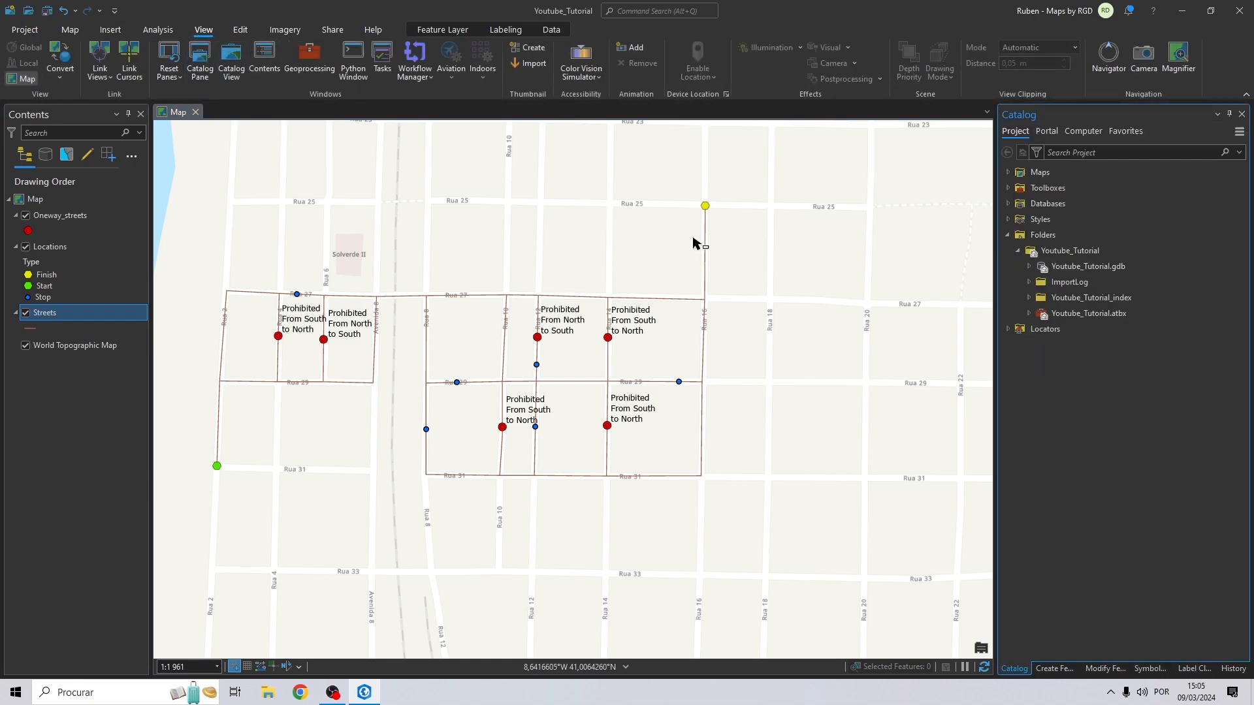
click(1037, 236)
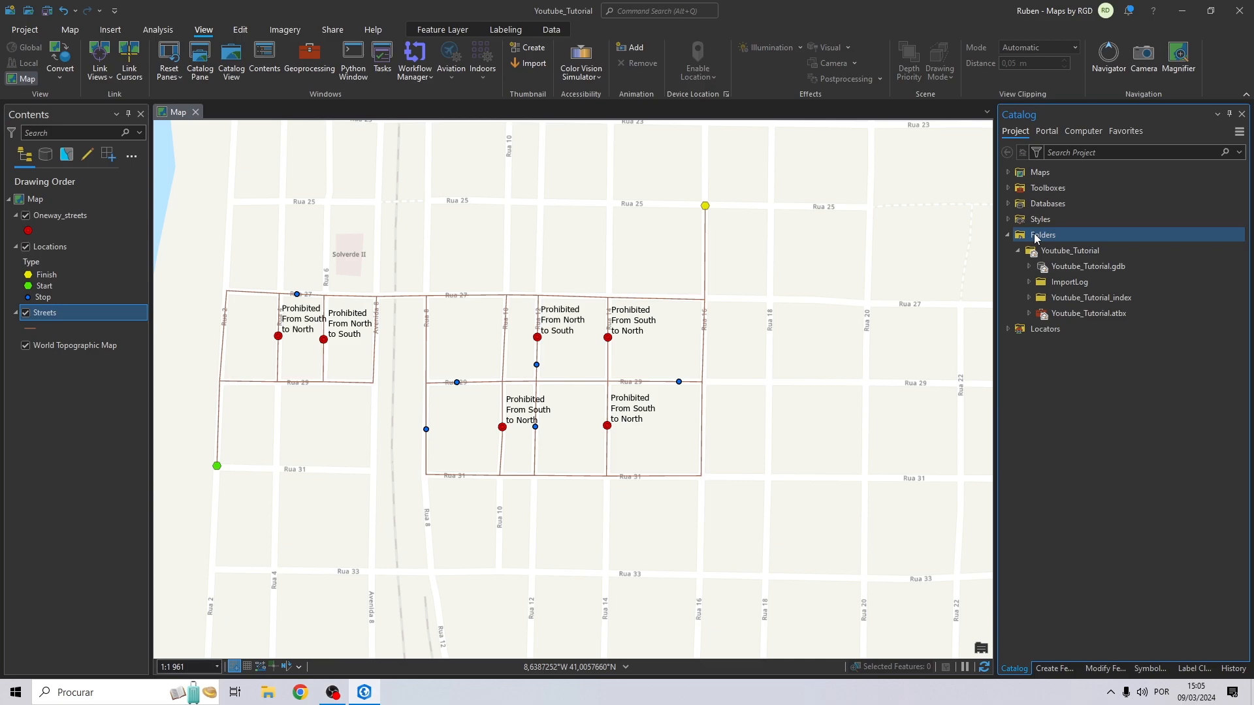
right_click(1037, 238)
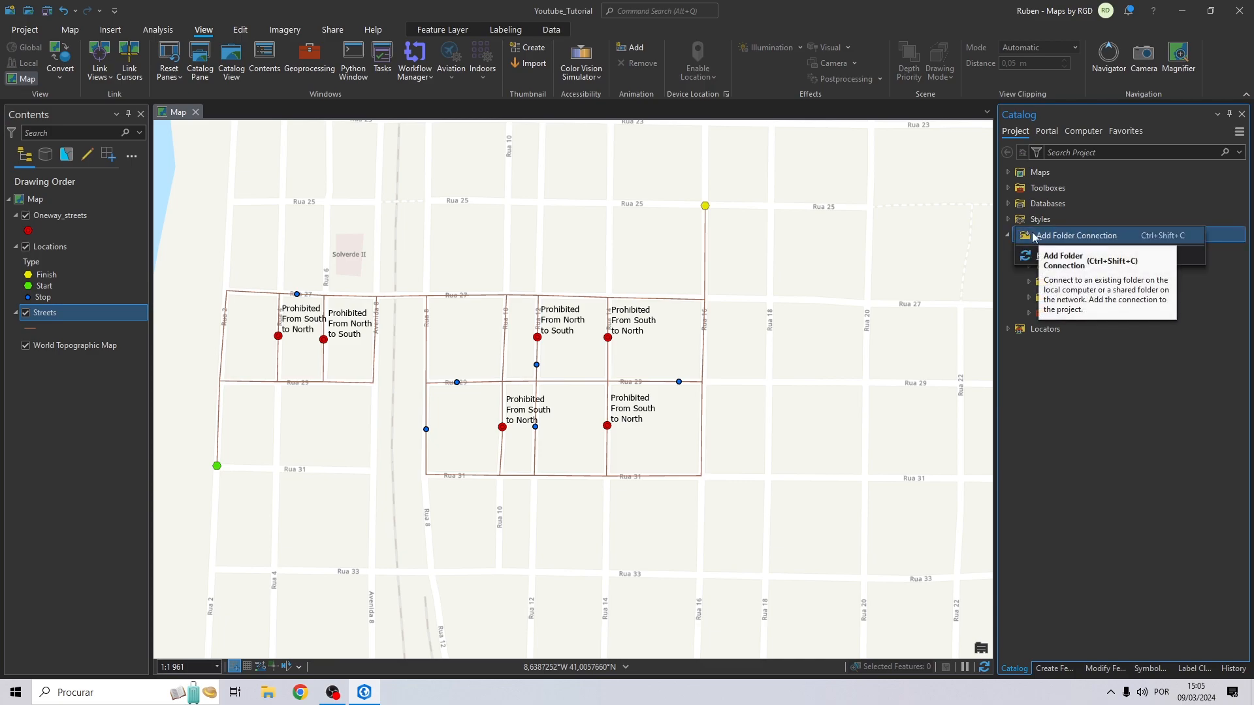
click(1078, 238)
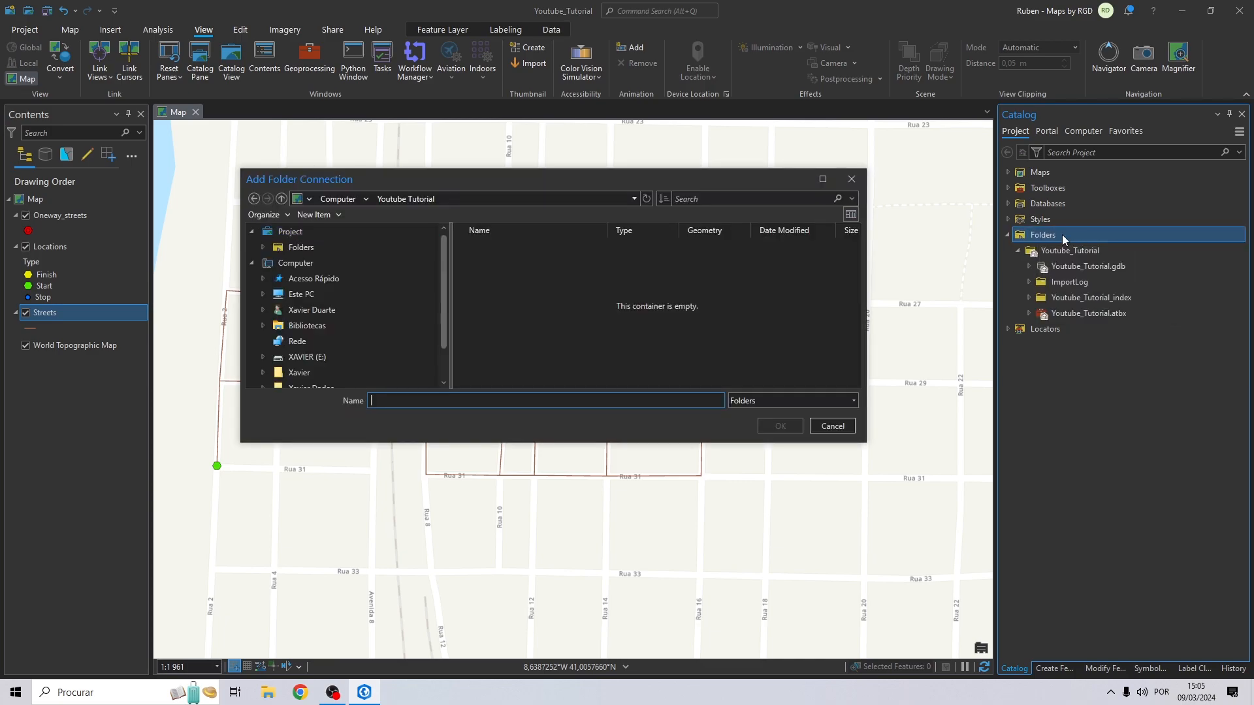
click(345, 200)
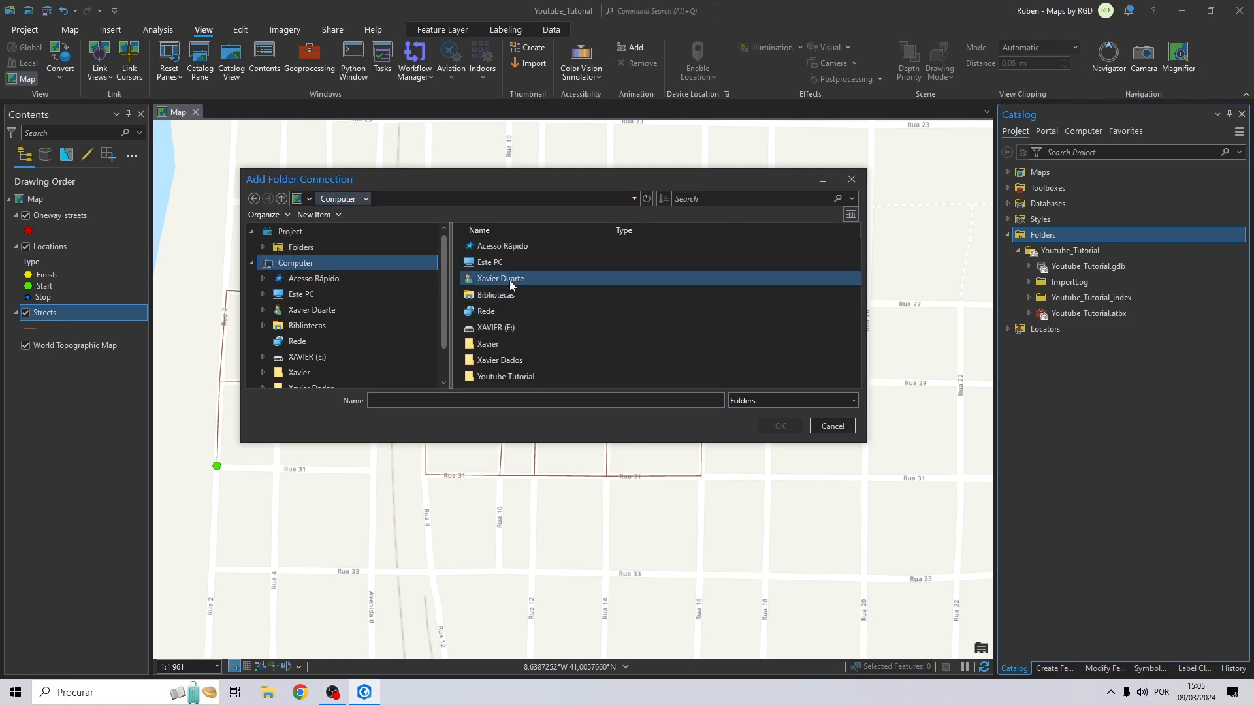
click(506, 377)
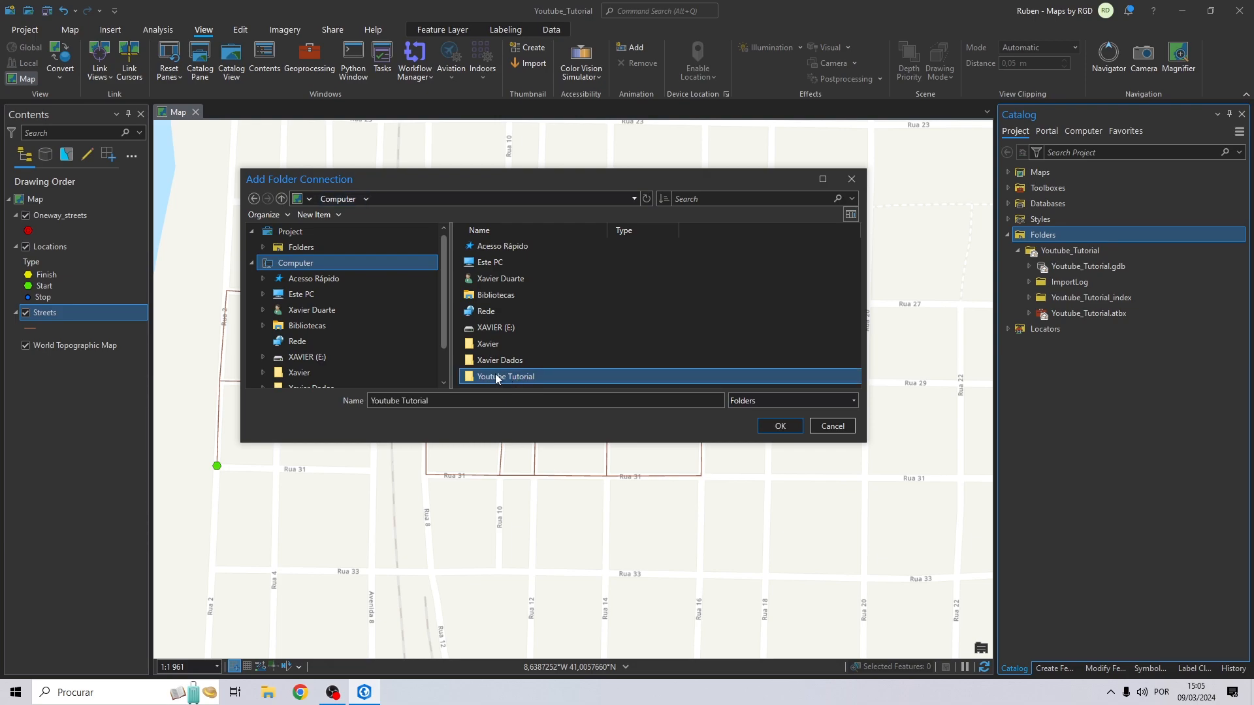
click(779, 425)
- Create a network dataset named Streets_ND in Tutorial.gdb's Transportation feature dataset, using Streets and Locations as source feature classes
click(1019, 330)
click(1029, 360)
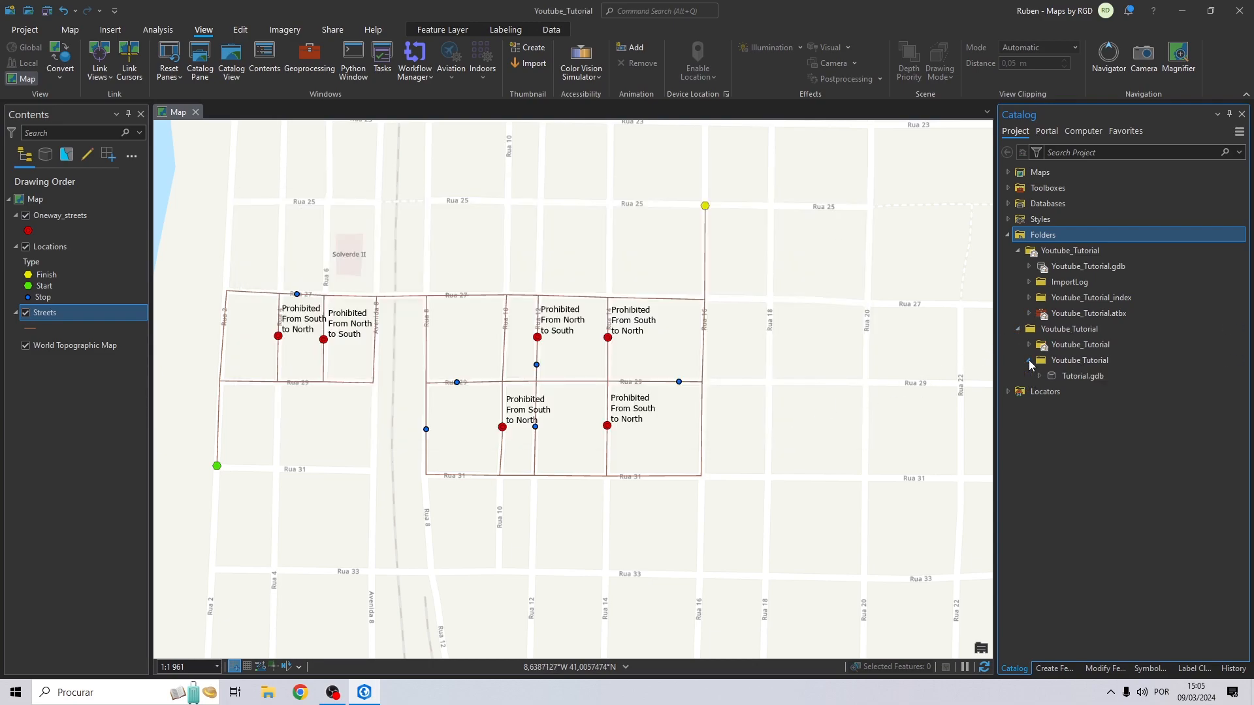
click(1039, 377)
click(1072, 377)
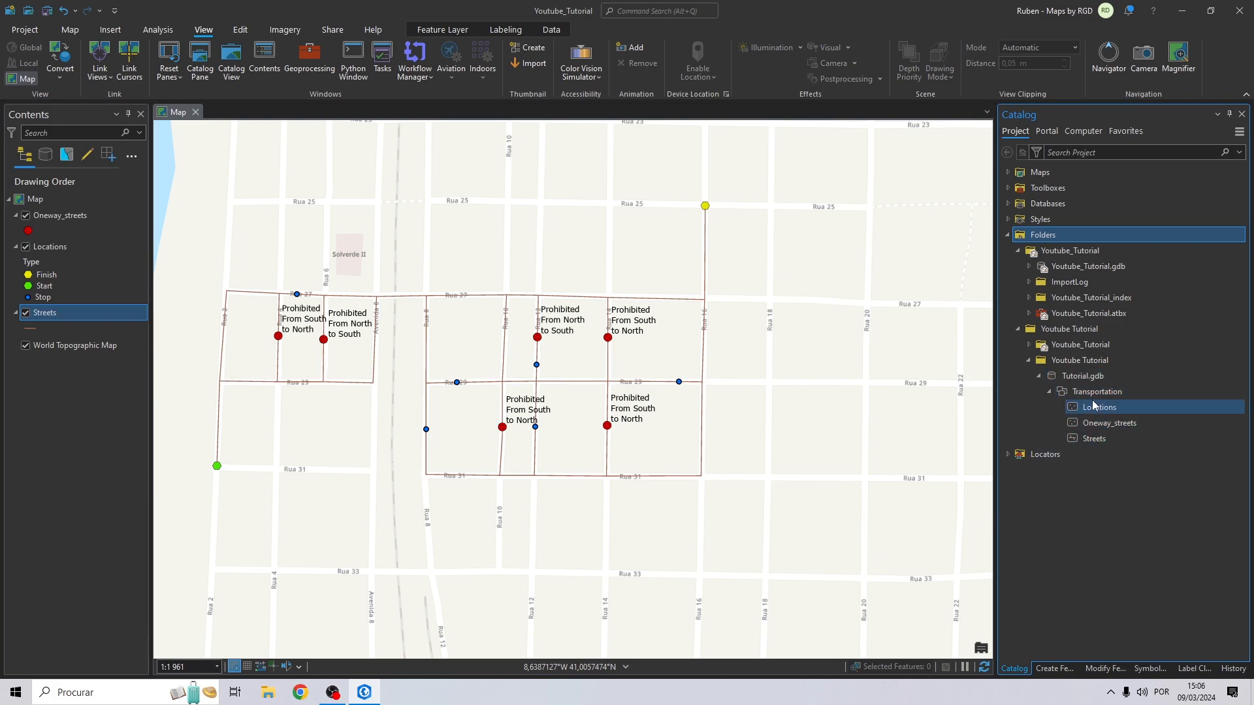
click(1095, 392)
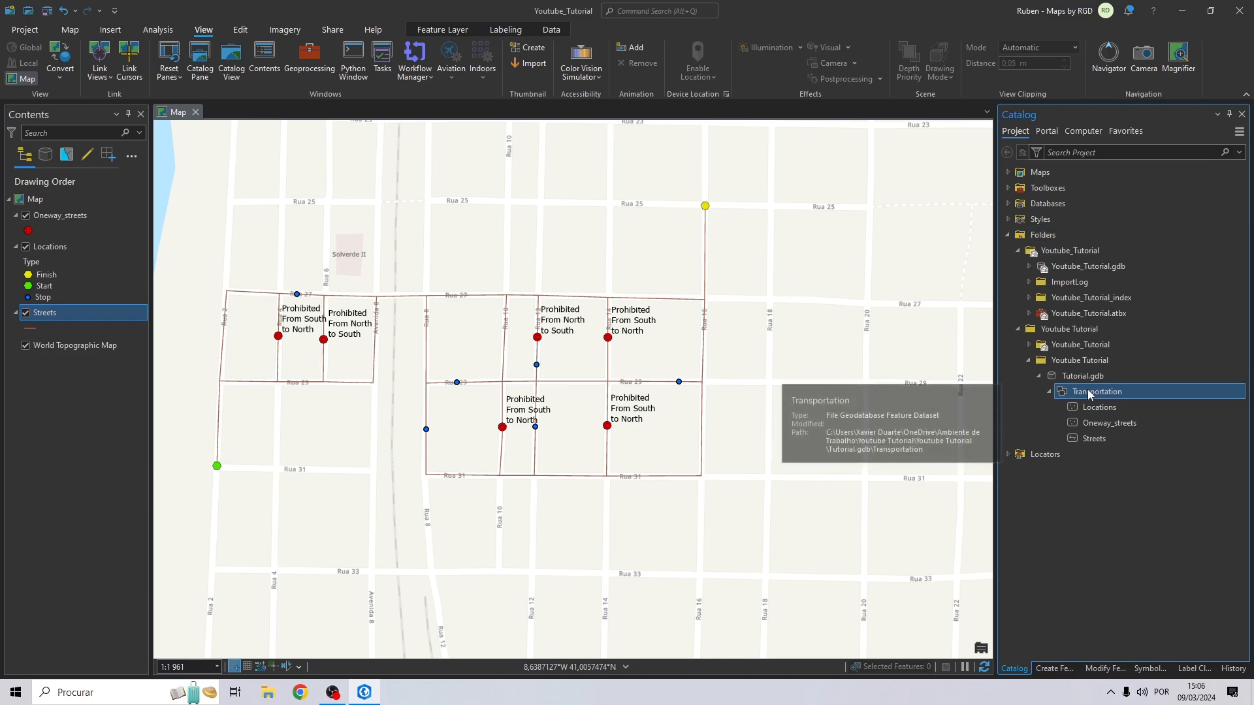
right_click(1087, 389)
mouse_move(979, 72)
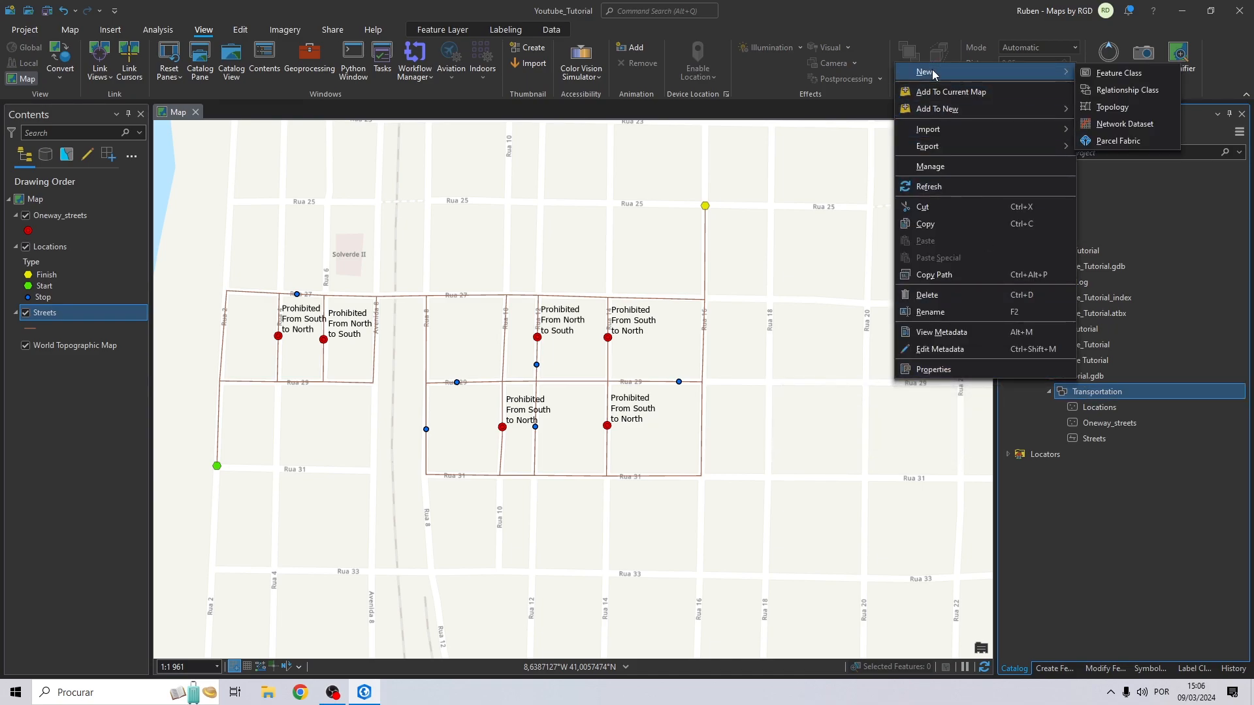
click(1112, 126)
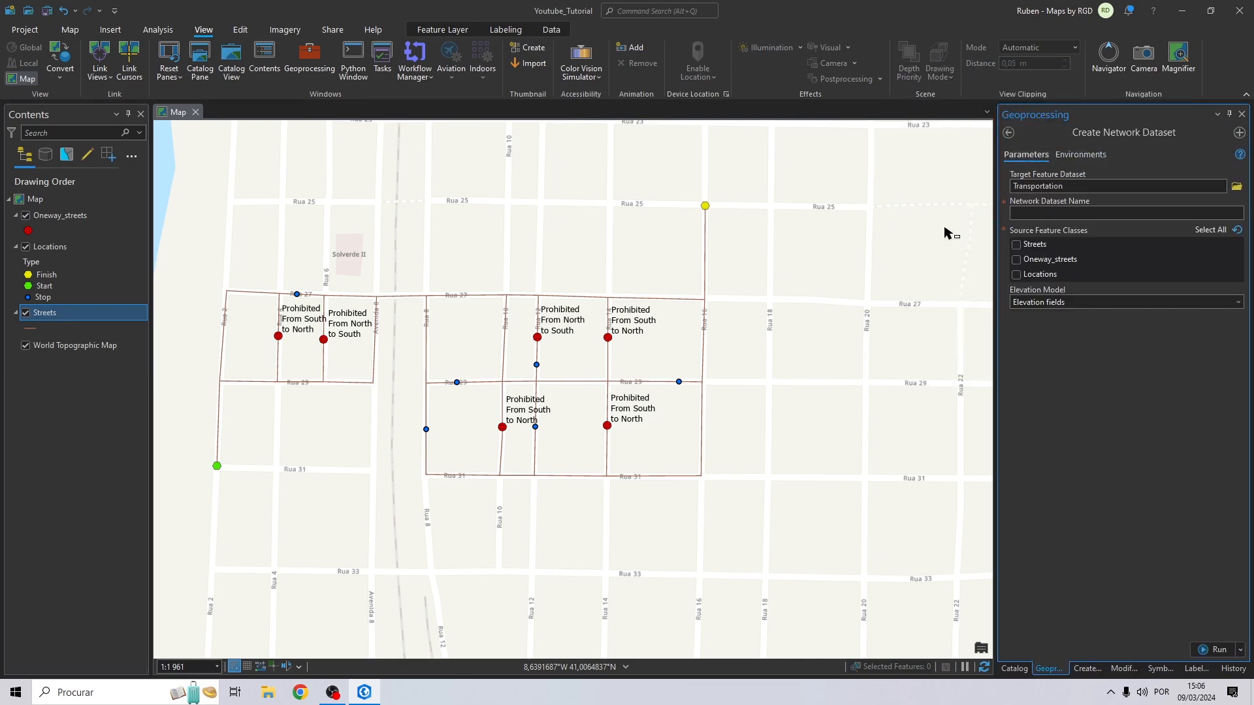
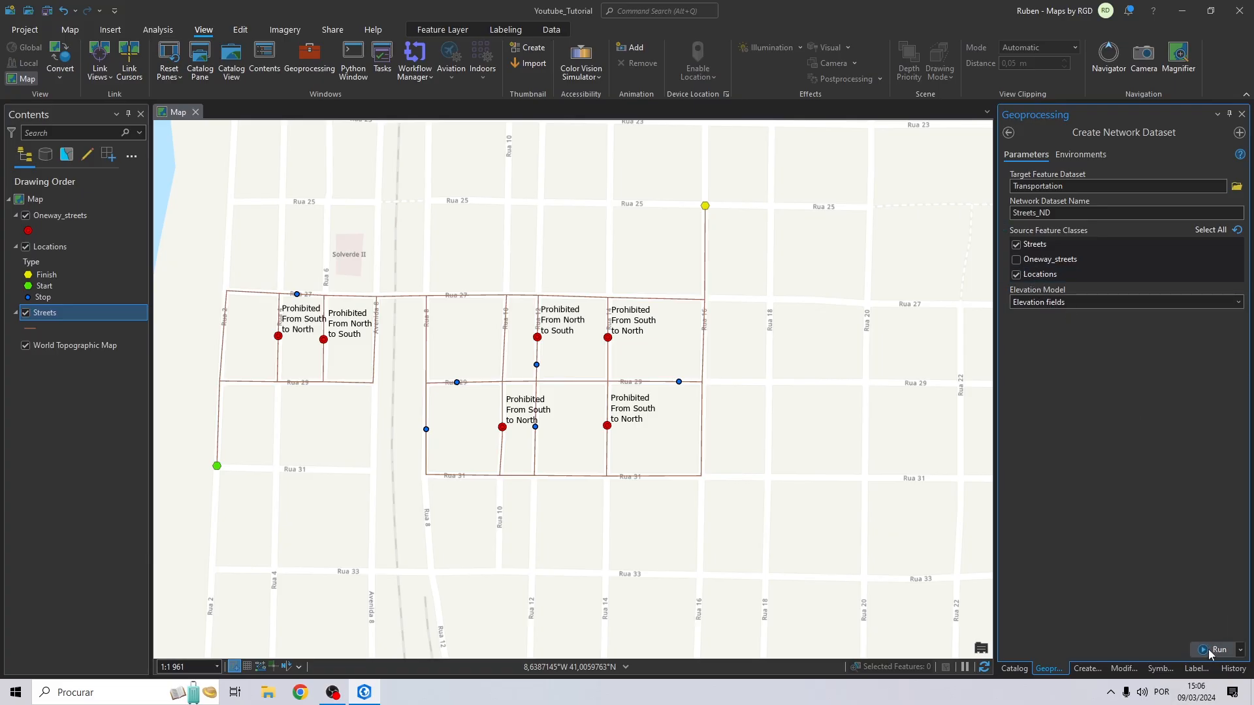
click(1208, 650)
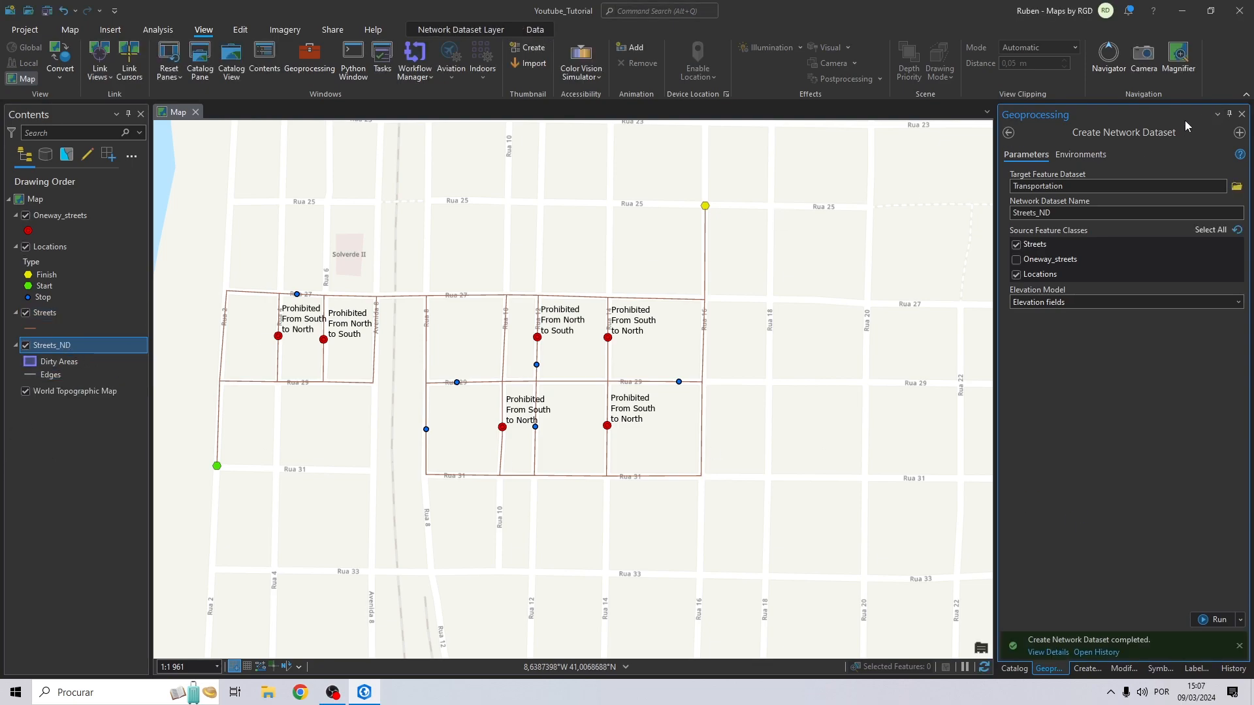
- Close the Create Network Dataset tool and remove the Streets_ND layer from the map
click(1241, 115)
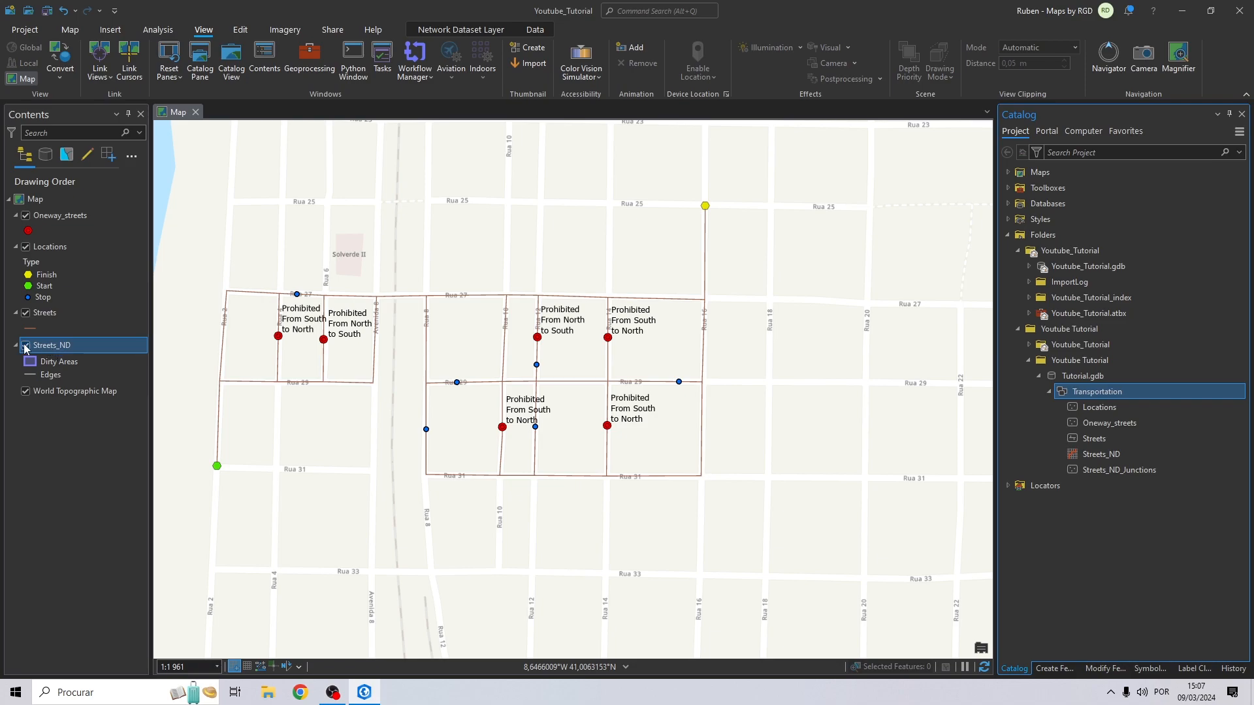
right_click(56, 348)
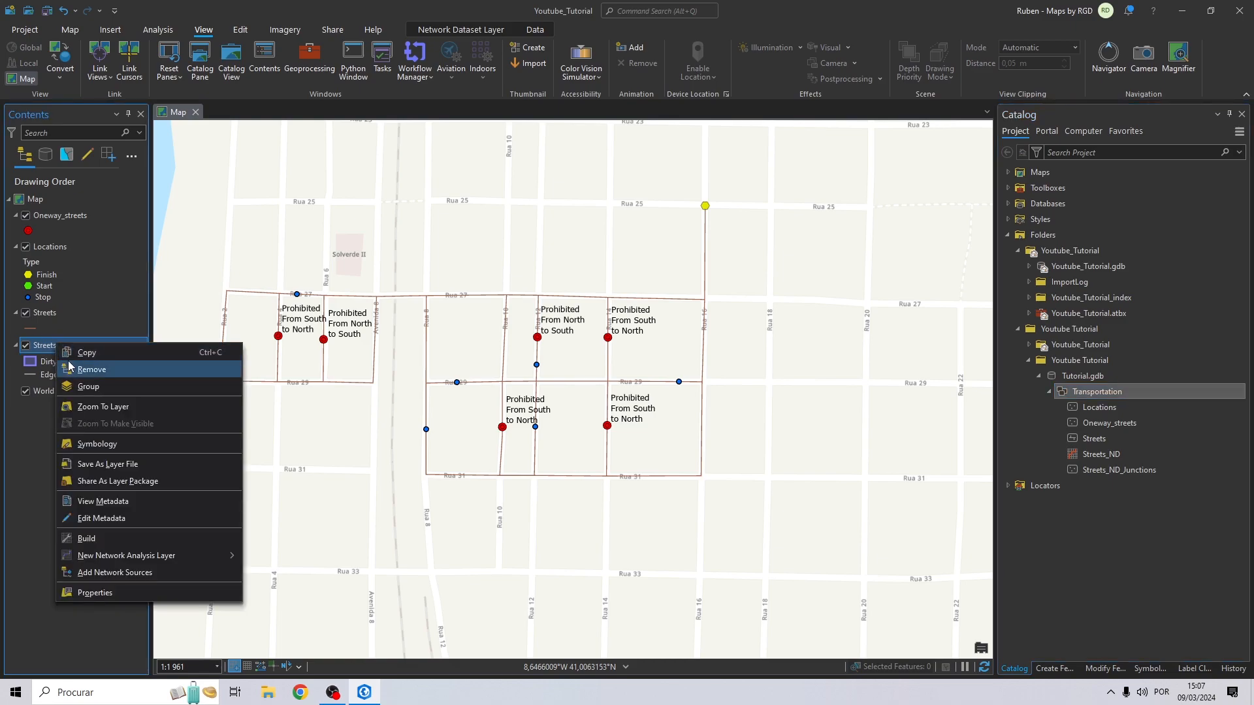
click(70, 369)
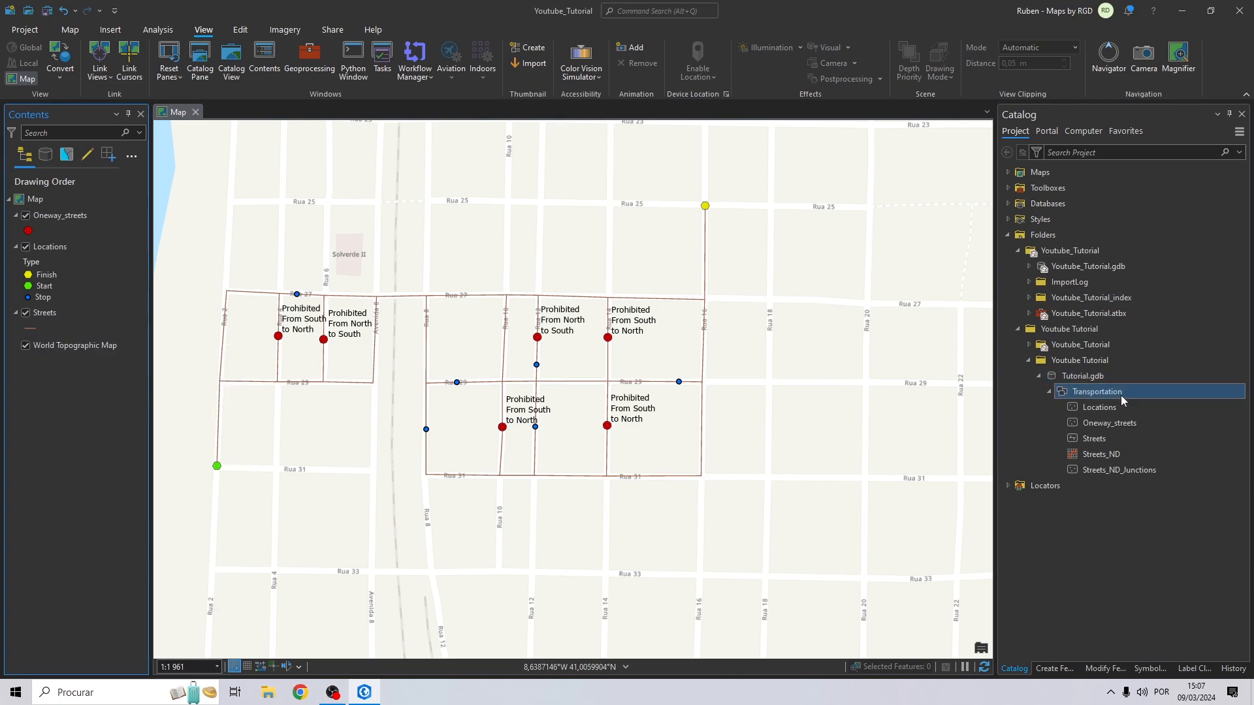
- Add a travel mode named Driving a Car to the Streets_ND network dataset, with the description "Driving a Car"
click(1087, 453)
right_click(1085, 457)
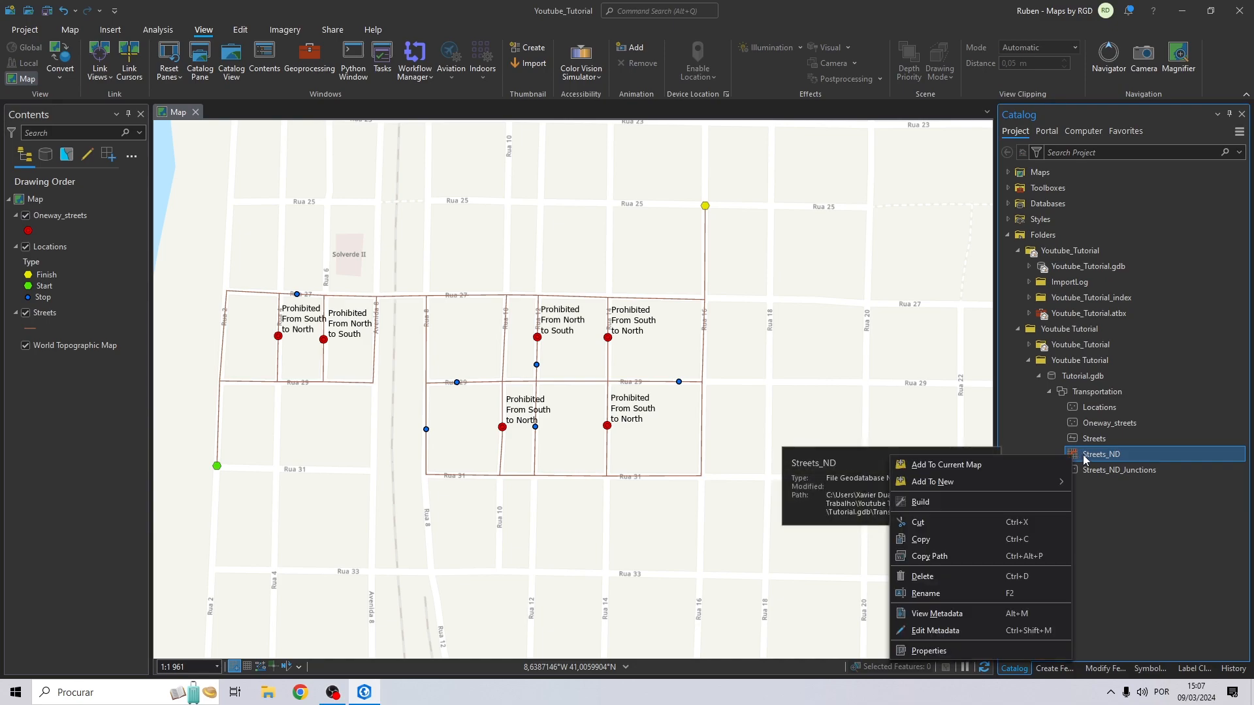
click(961, 654)
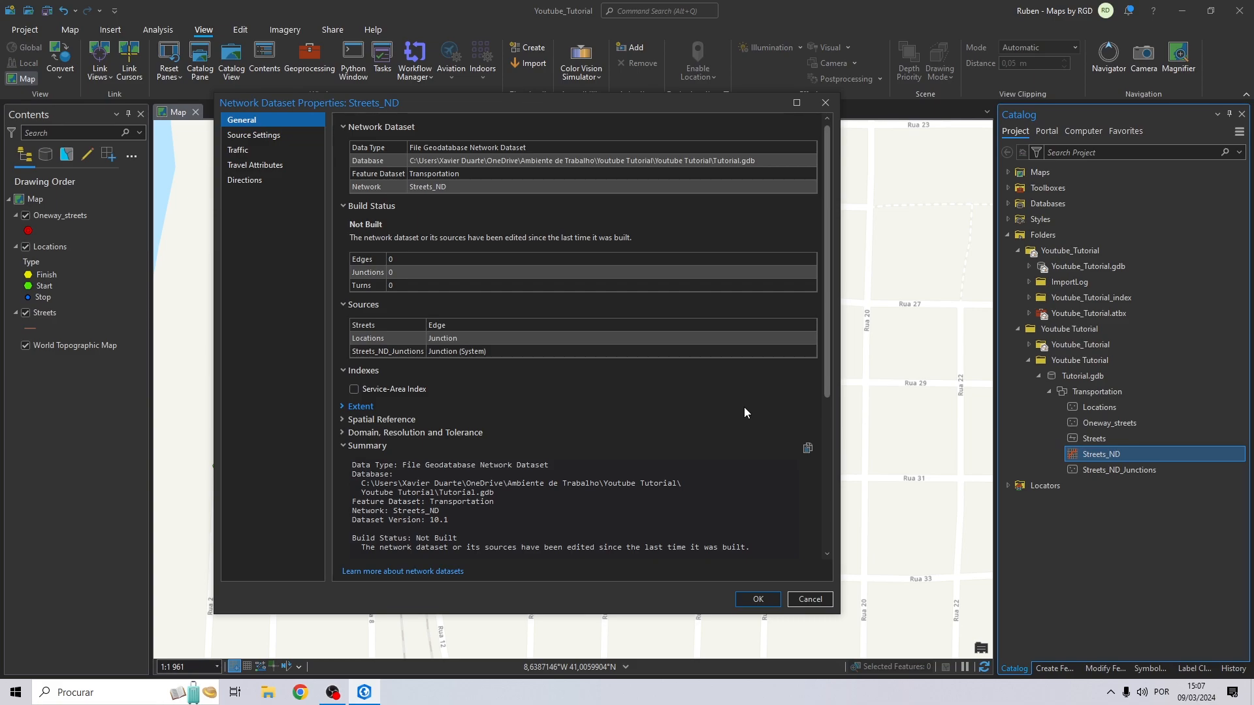
click(291, 165)
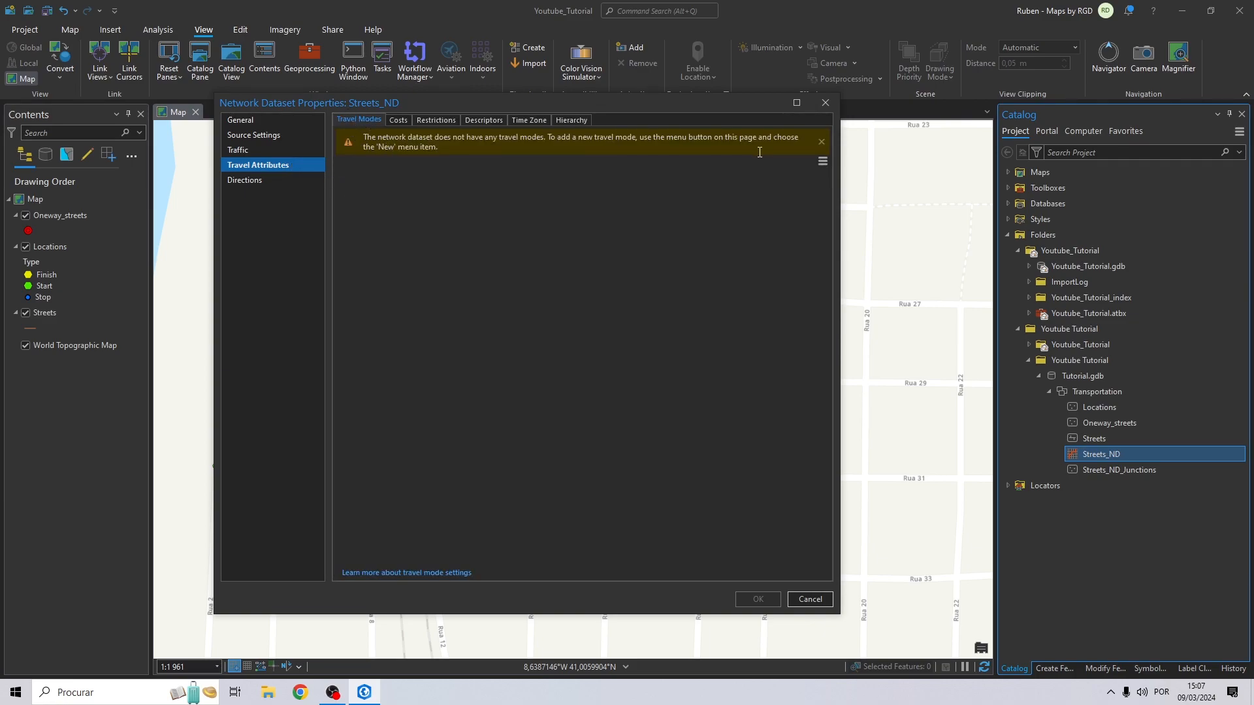
click(823, 162)
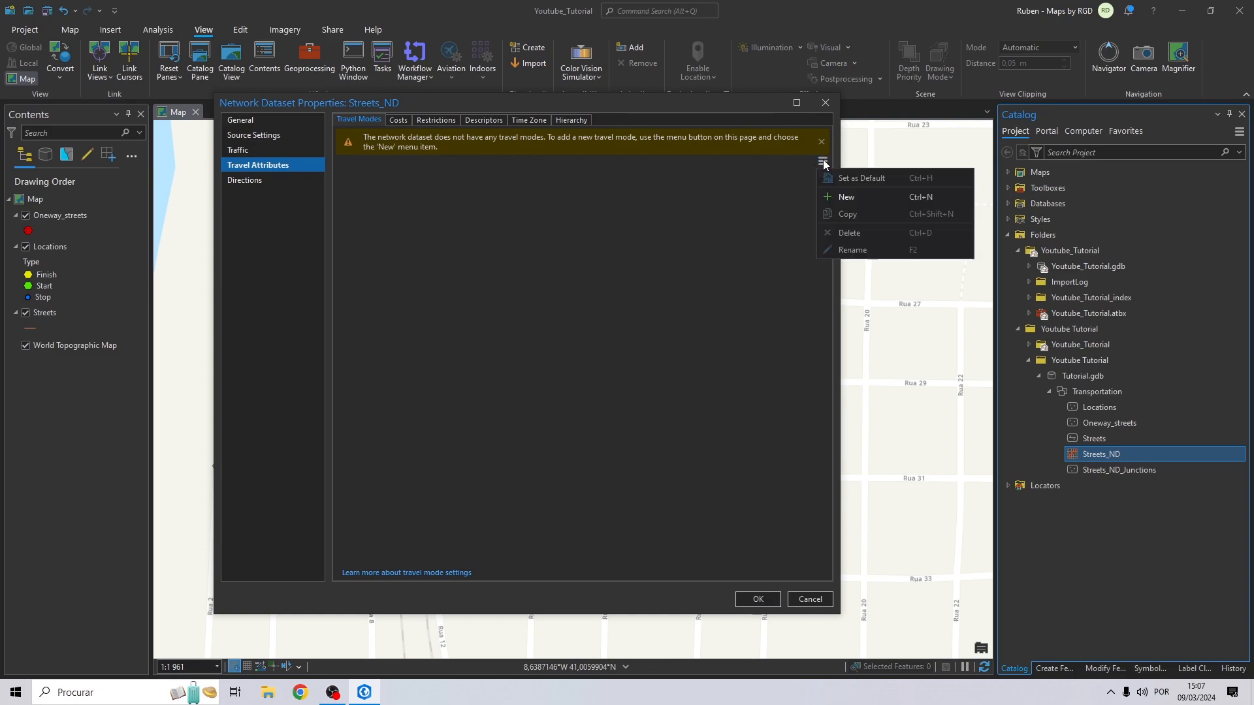
click(836, 197)
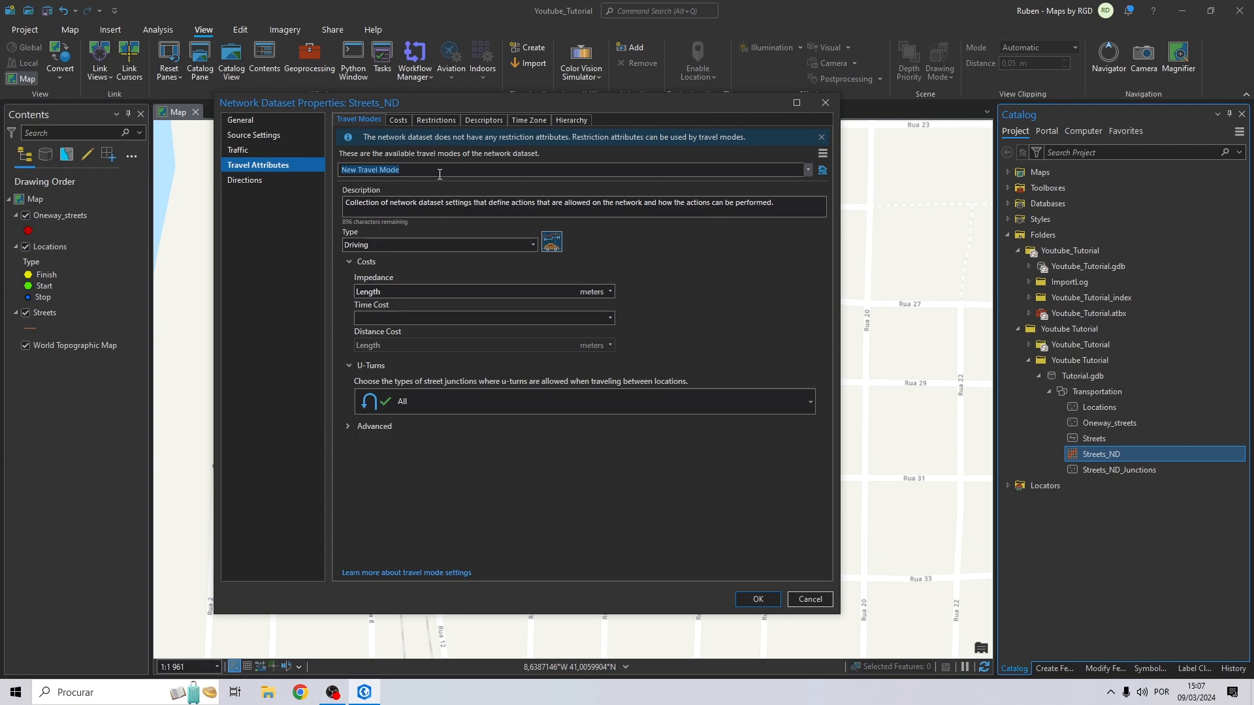
text(Driving a Car)
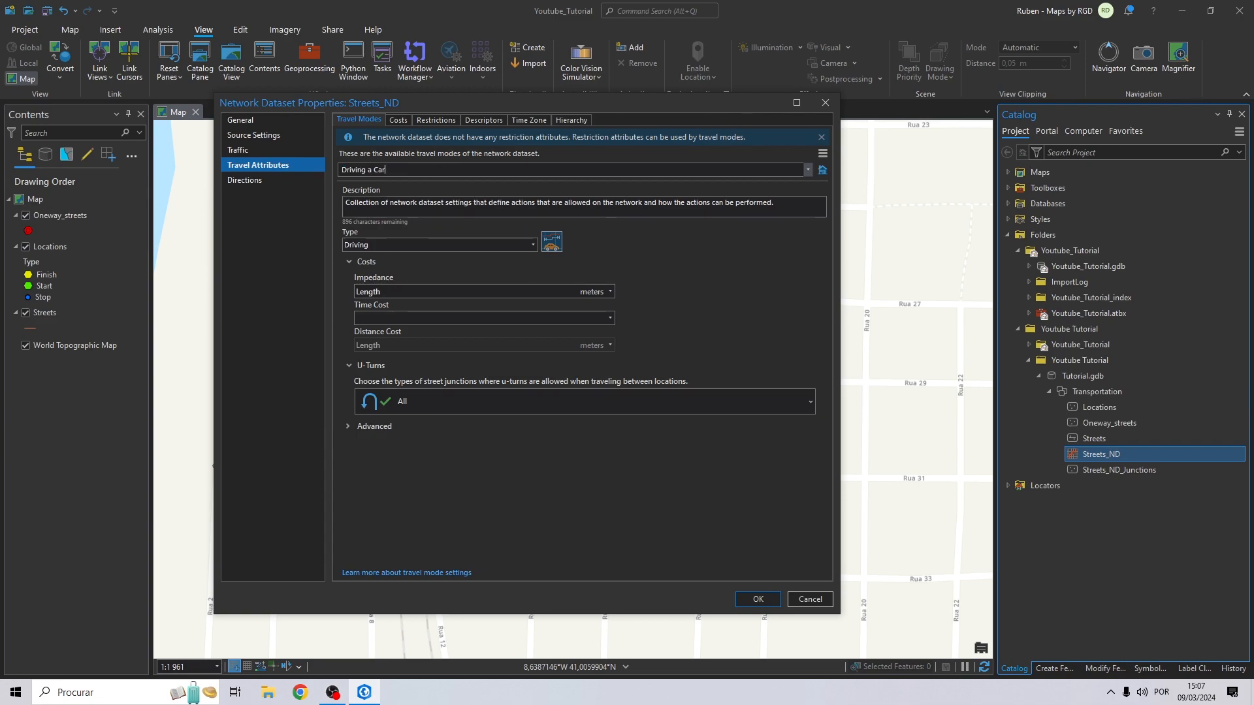
click(794, 207)
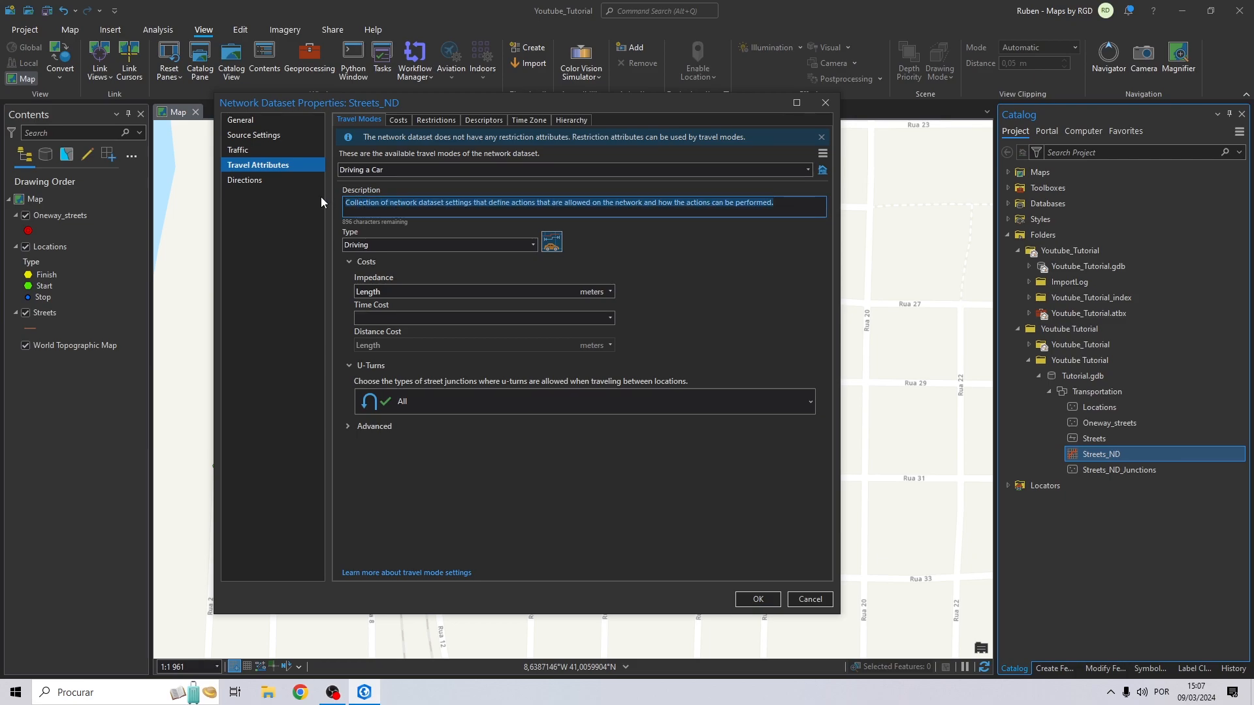
text(Driving a Car)
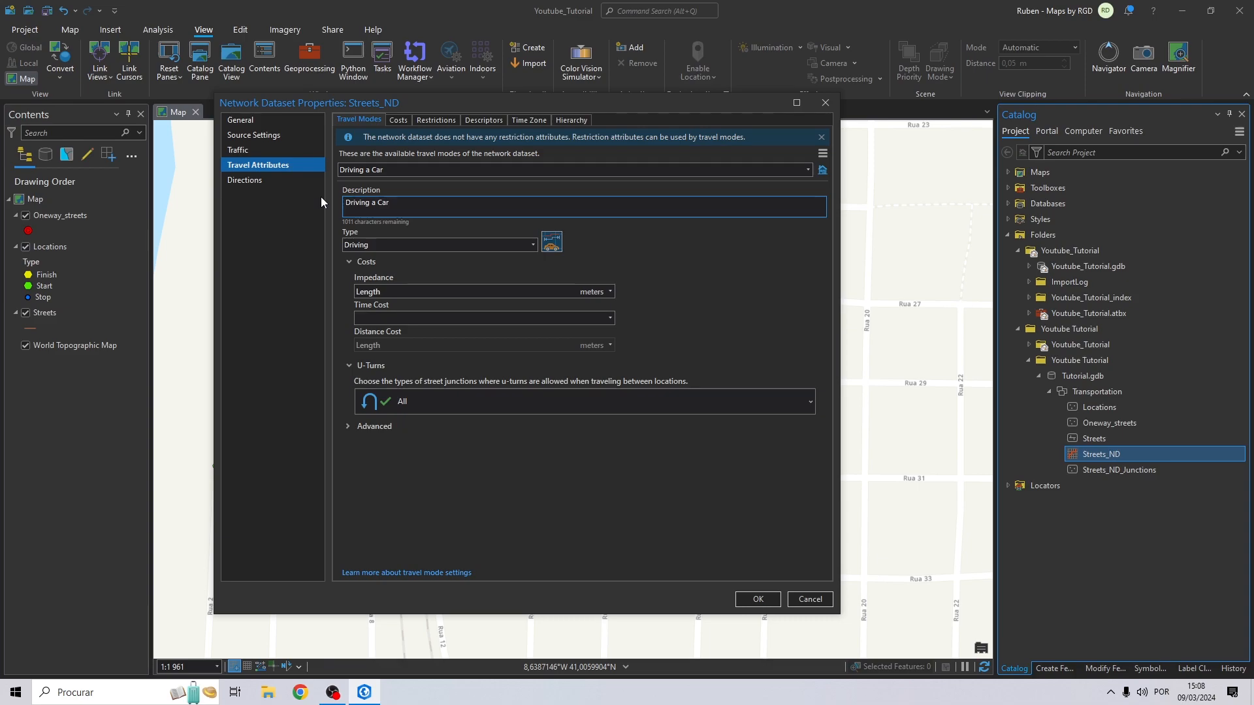
- Check which types and impedance costs are available for the Driving a Car travel mode
click(388, 245)
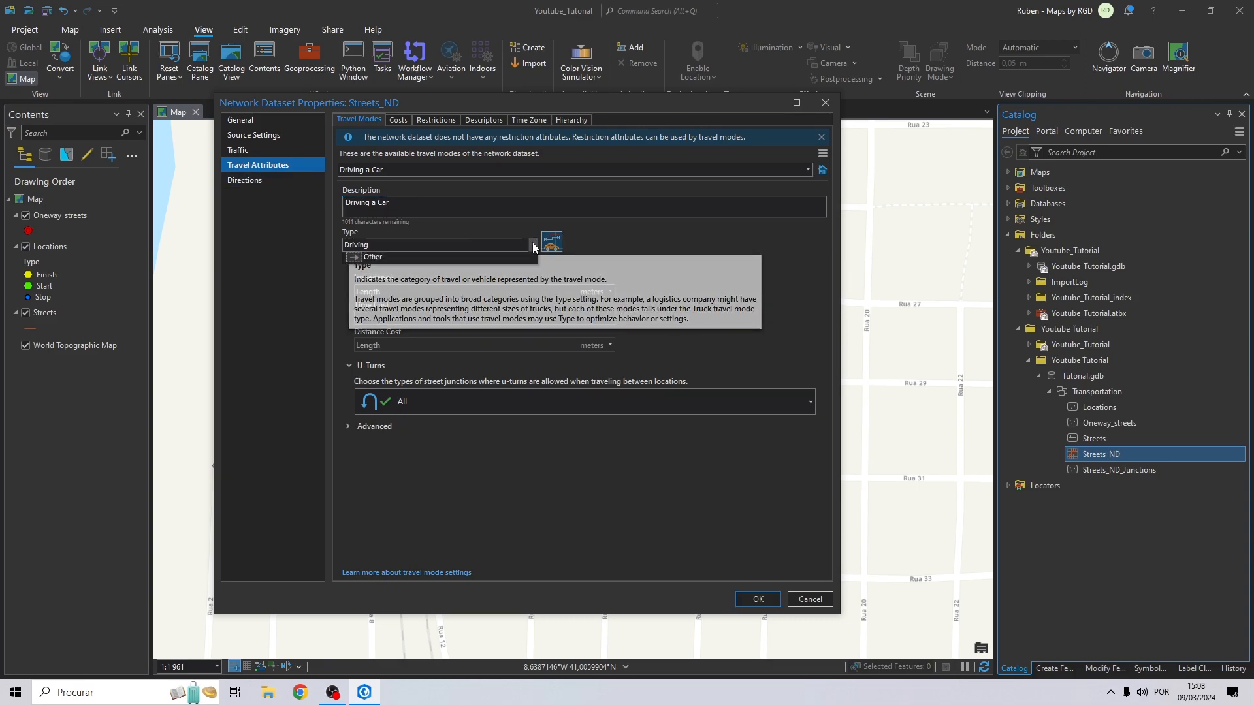
click(367, 258)
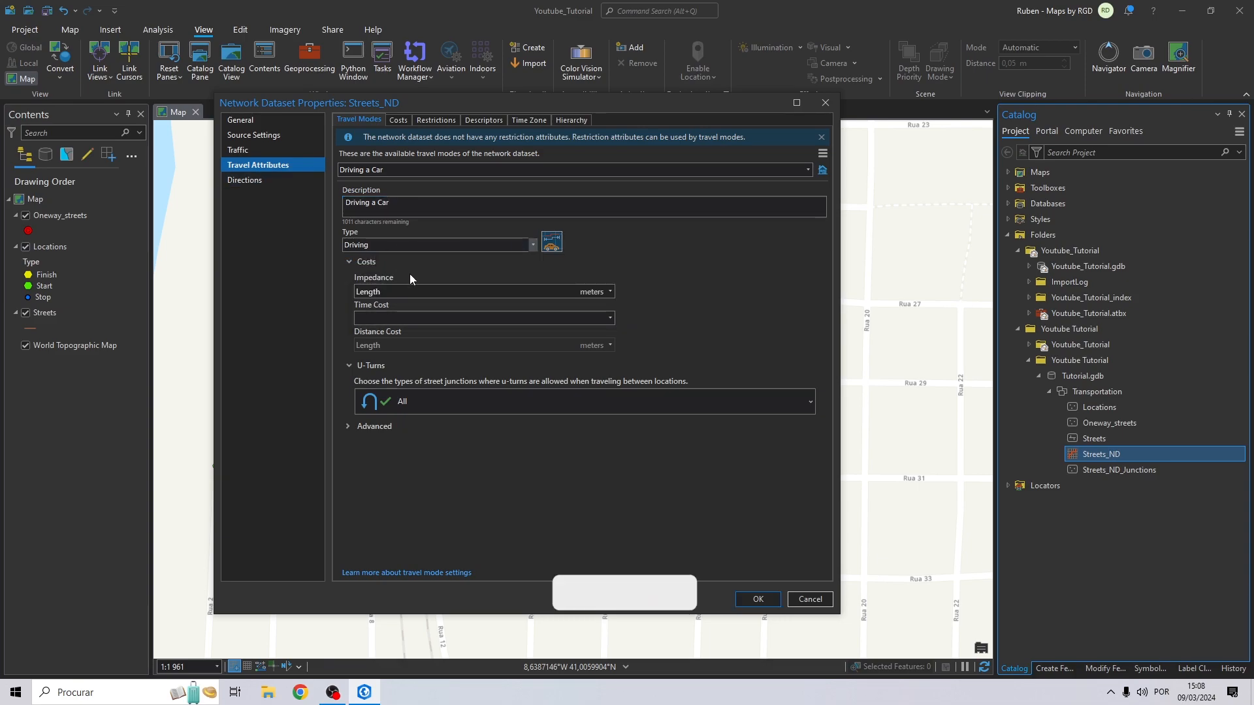
click(610, 292)
click(610, 292)
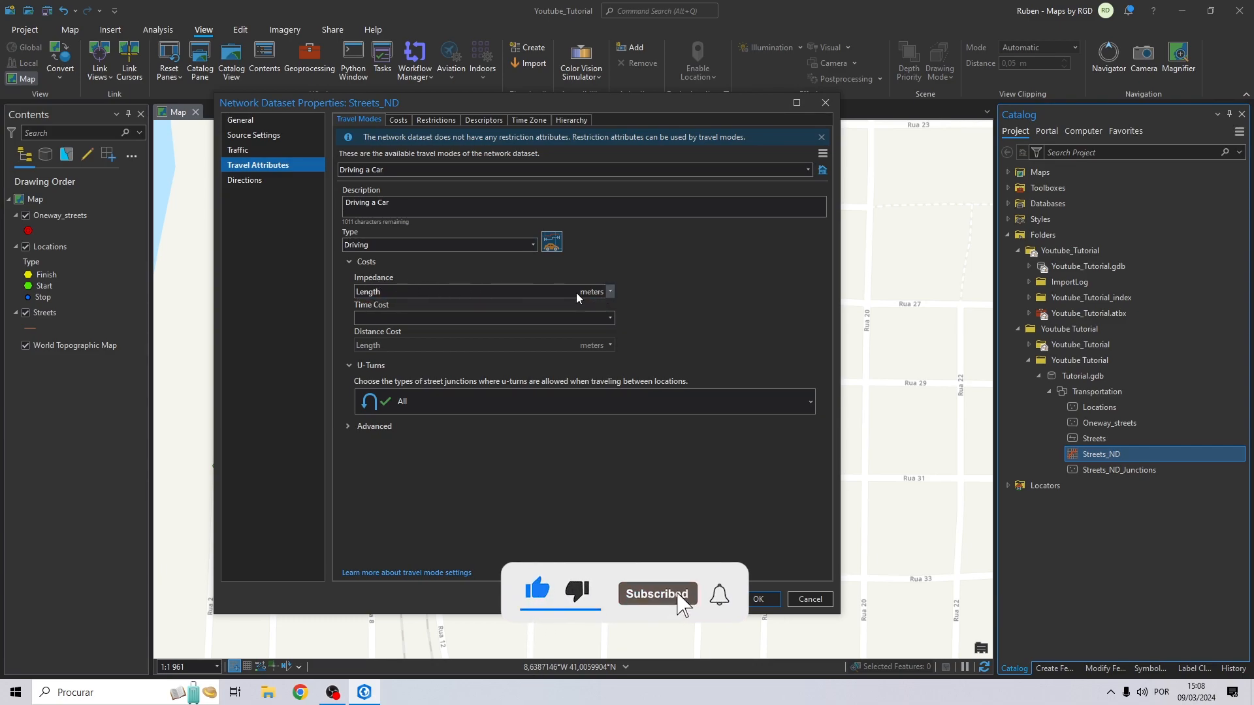
click(610, 292)
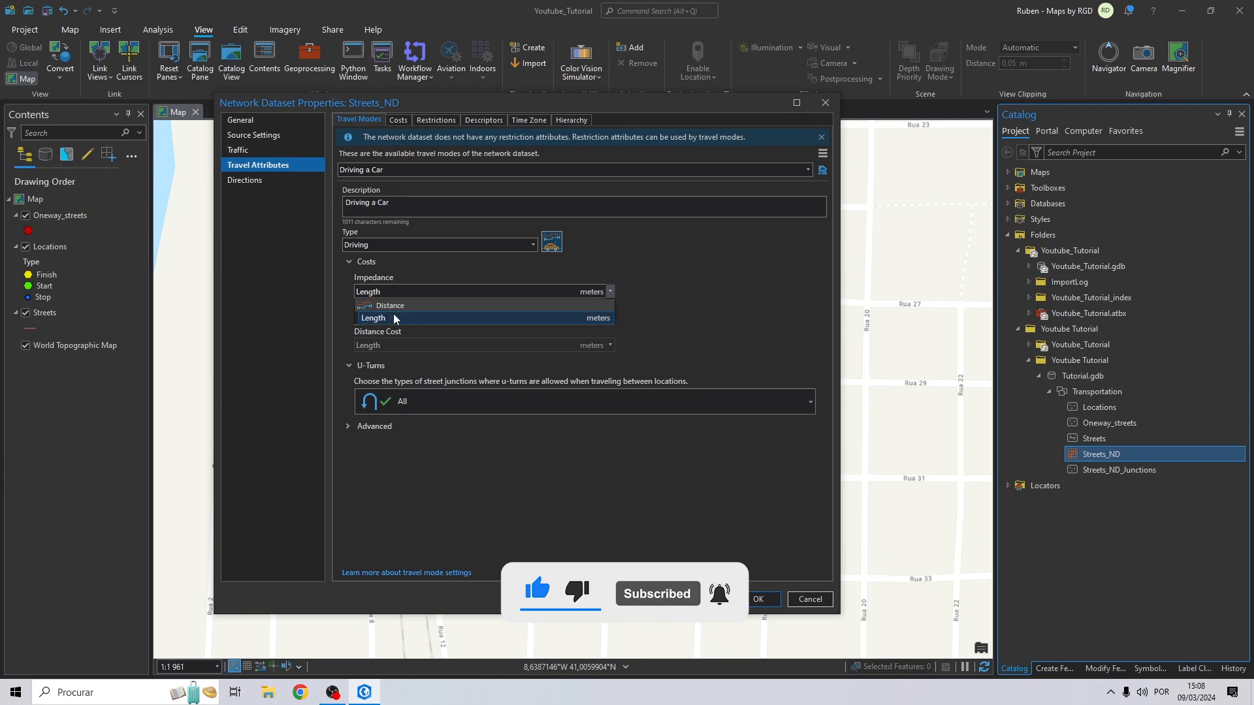
click(426, 274)
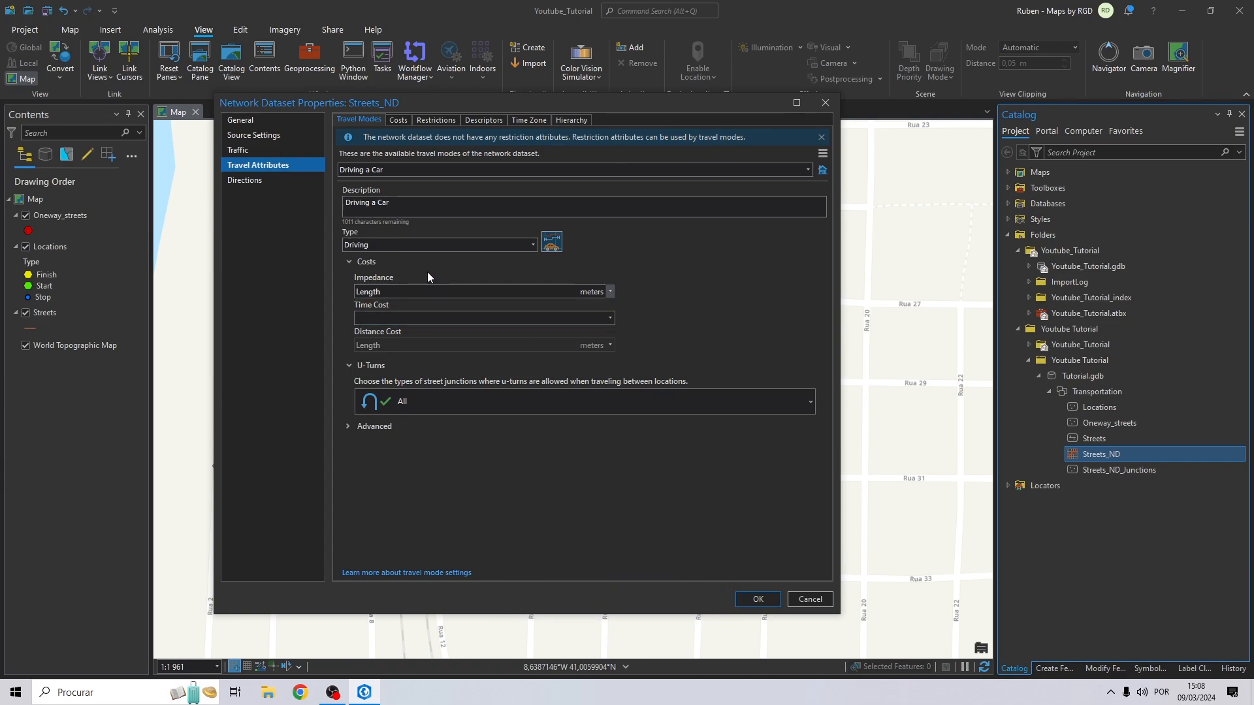
- Add a time cost attribute named Minutes to the network dataset's travel attributes
click(403, 120)
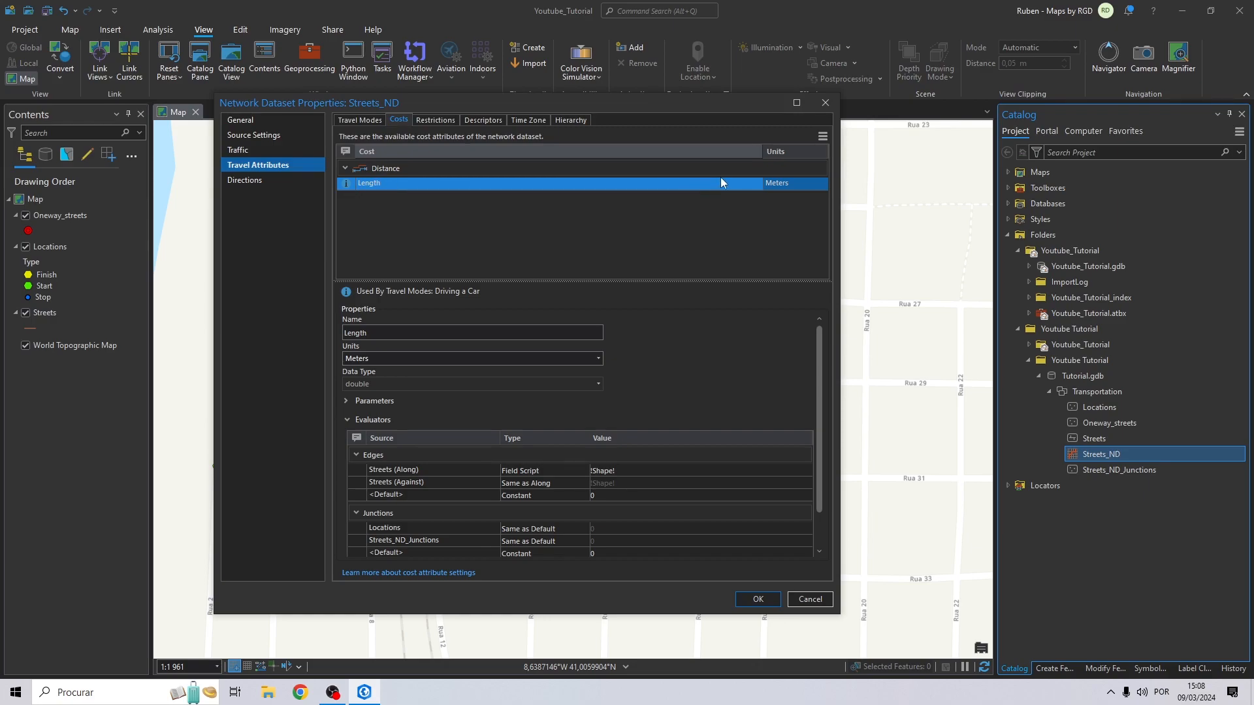
click(822, 136)
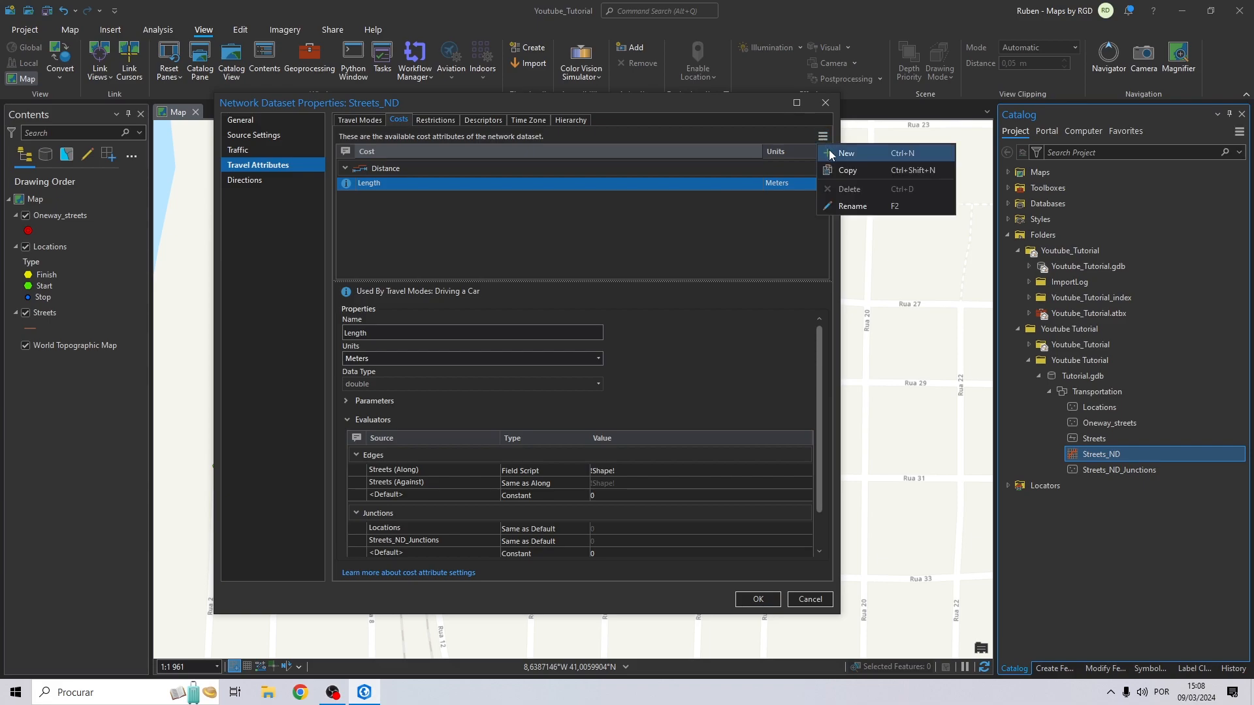
click(830, 153)
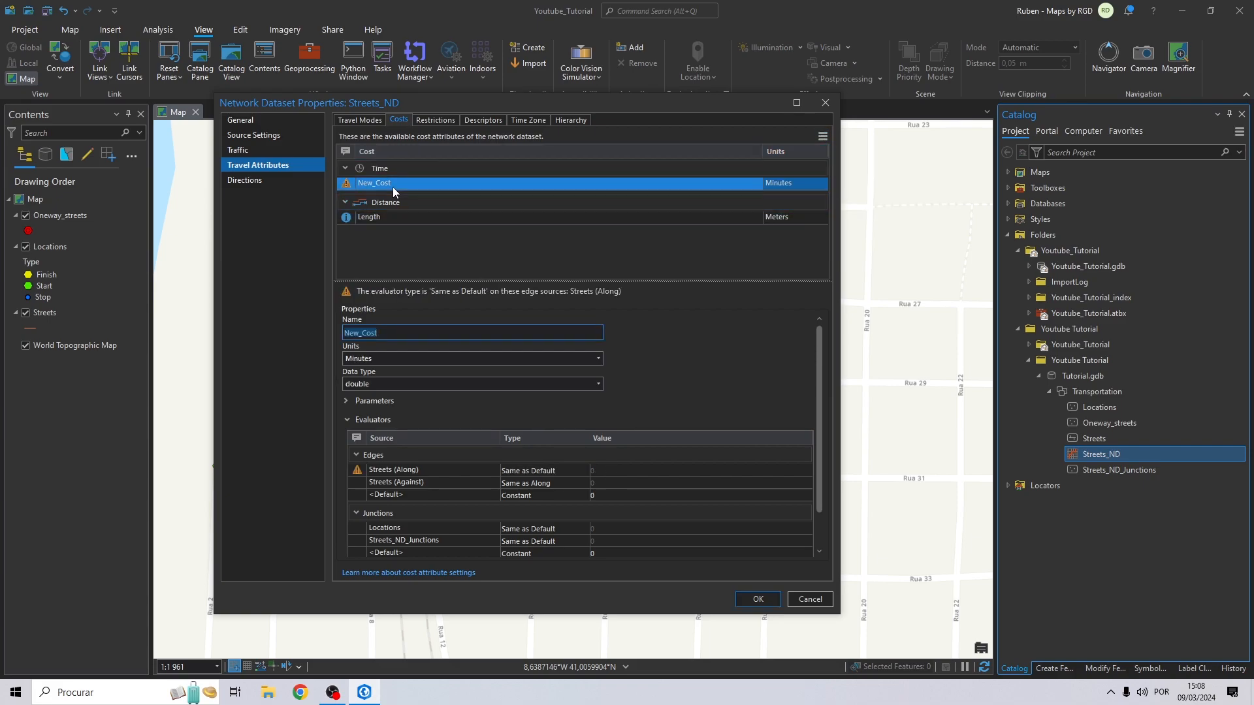
text(Mi)
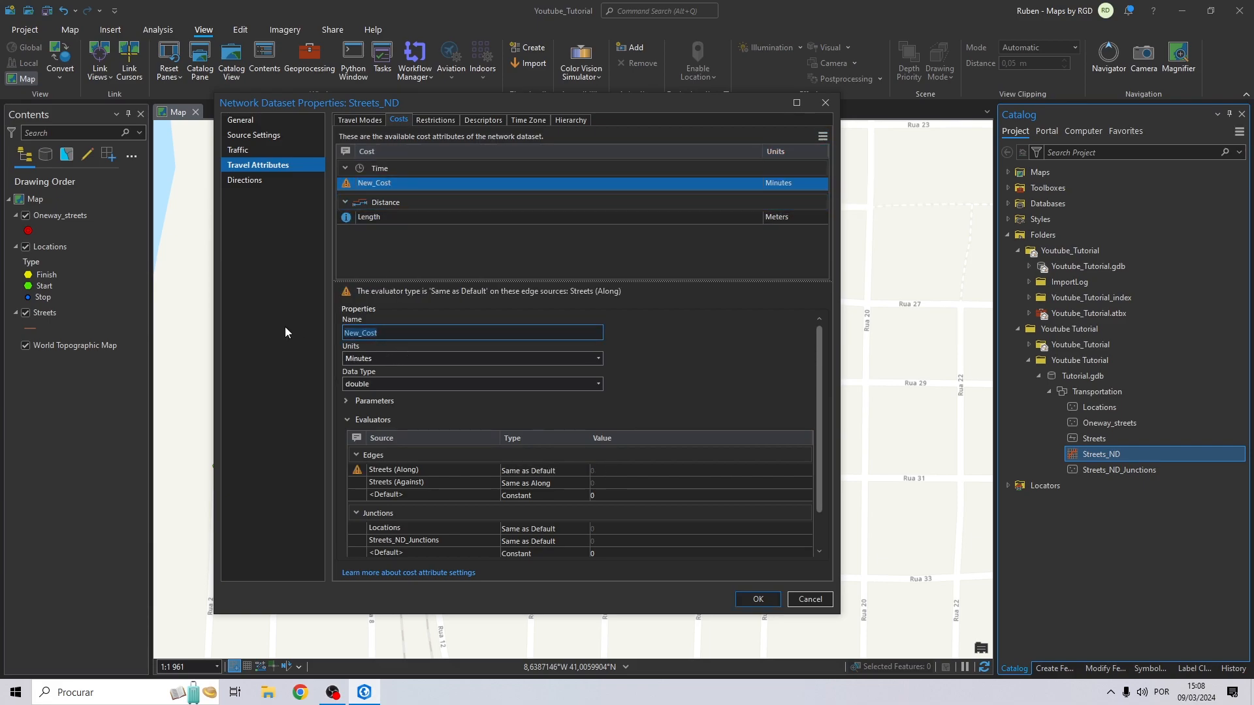
text(nutes)
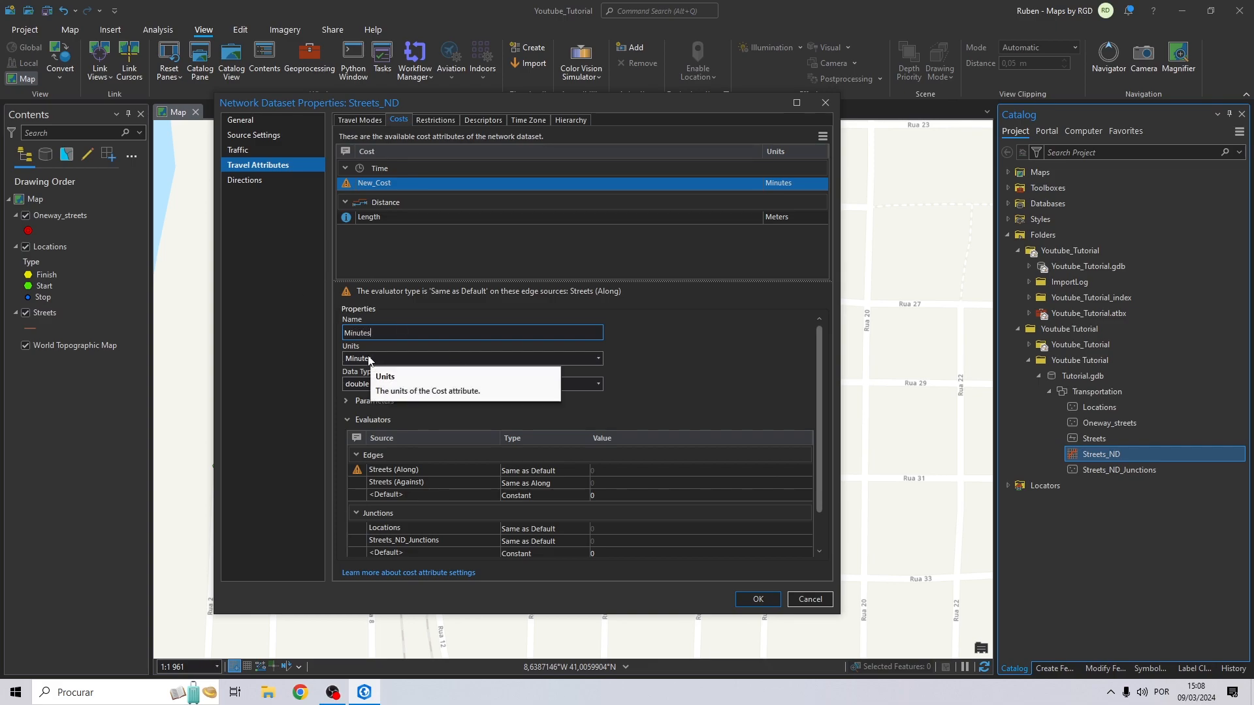
click(704, 357)
- Set the Minutes cost's Streets (Along) evaluator to a Python Field Script with the result !FT_Minutes!
click(414, 470)
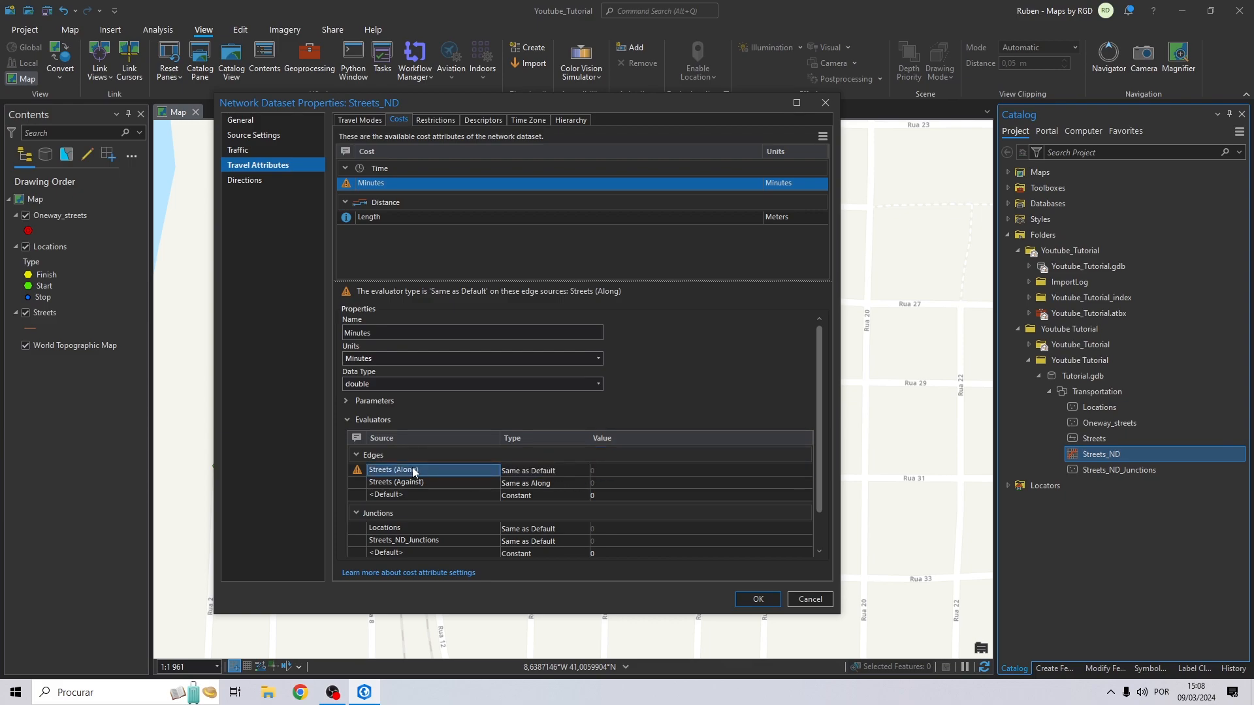
click(570, 472)
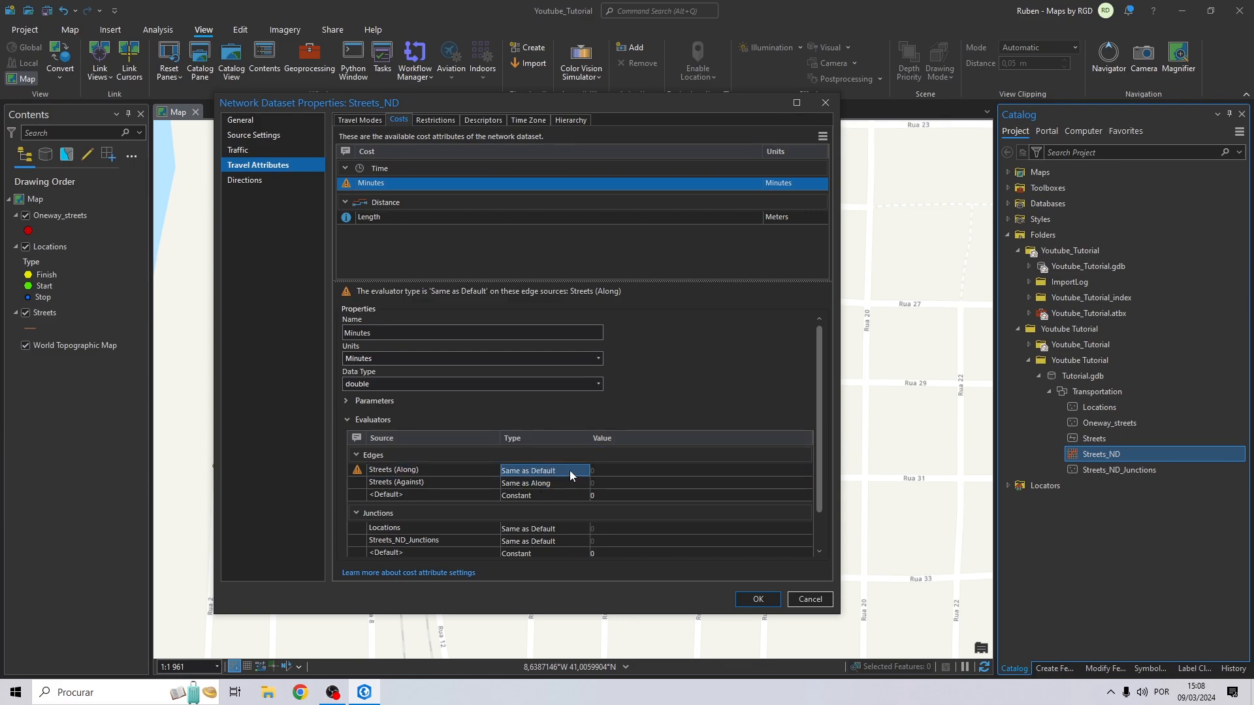
click(571, 470)
click(584, 472)
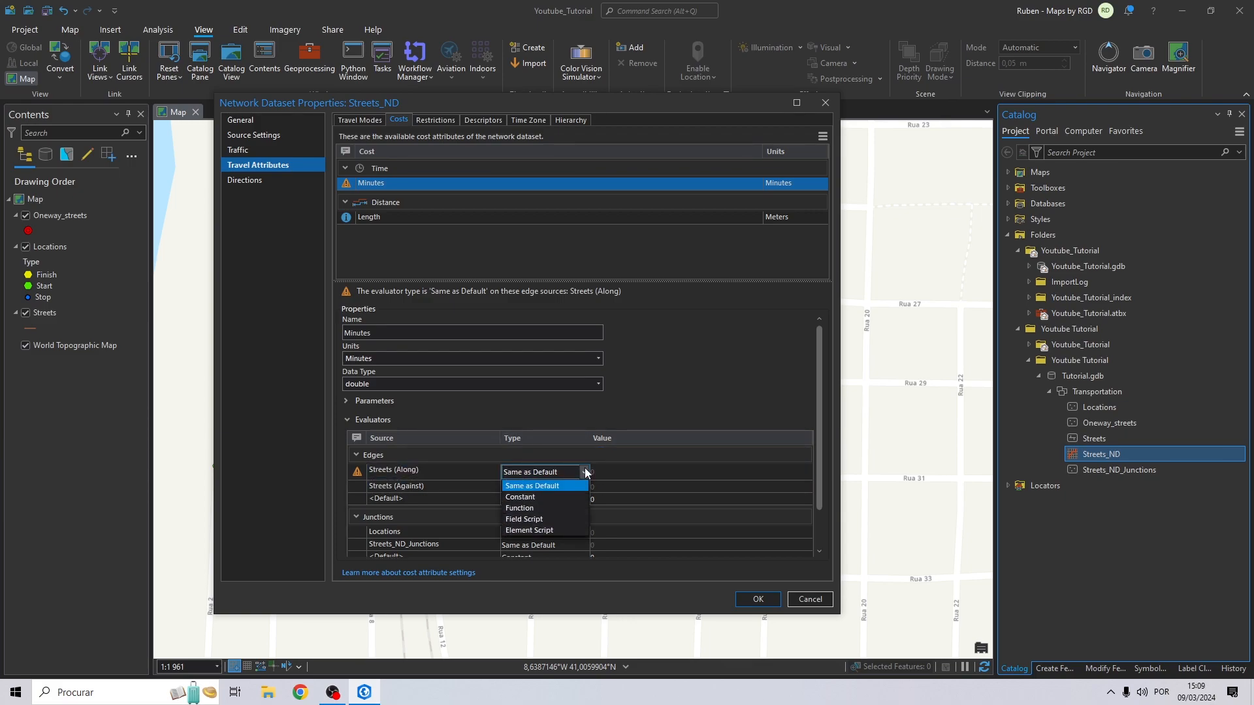
click(535, 520)
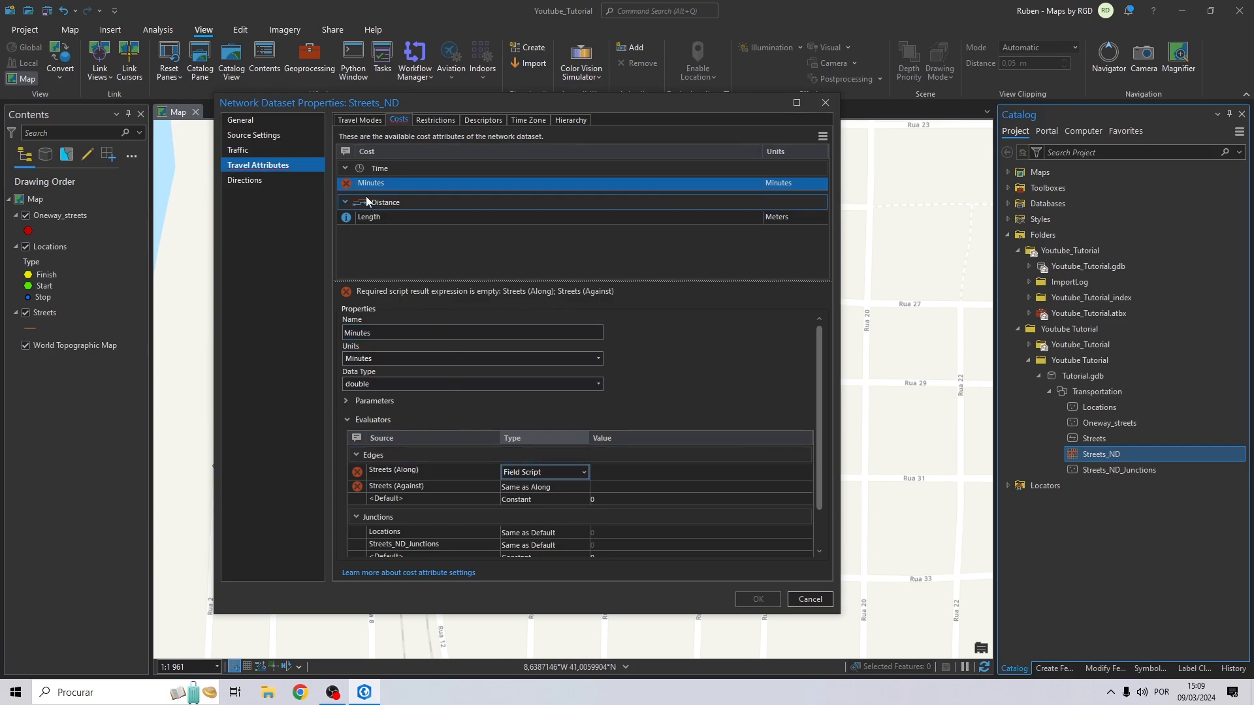
click(746, 471)
click(805, 472)
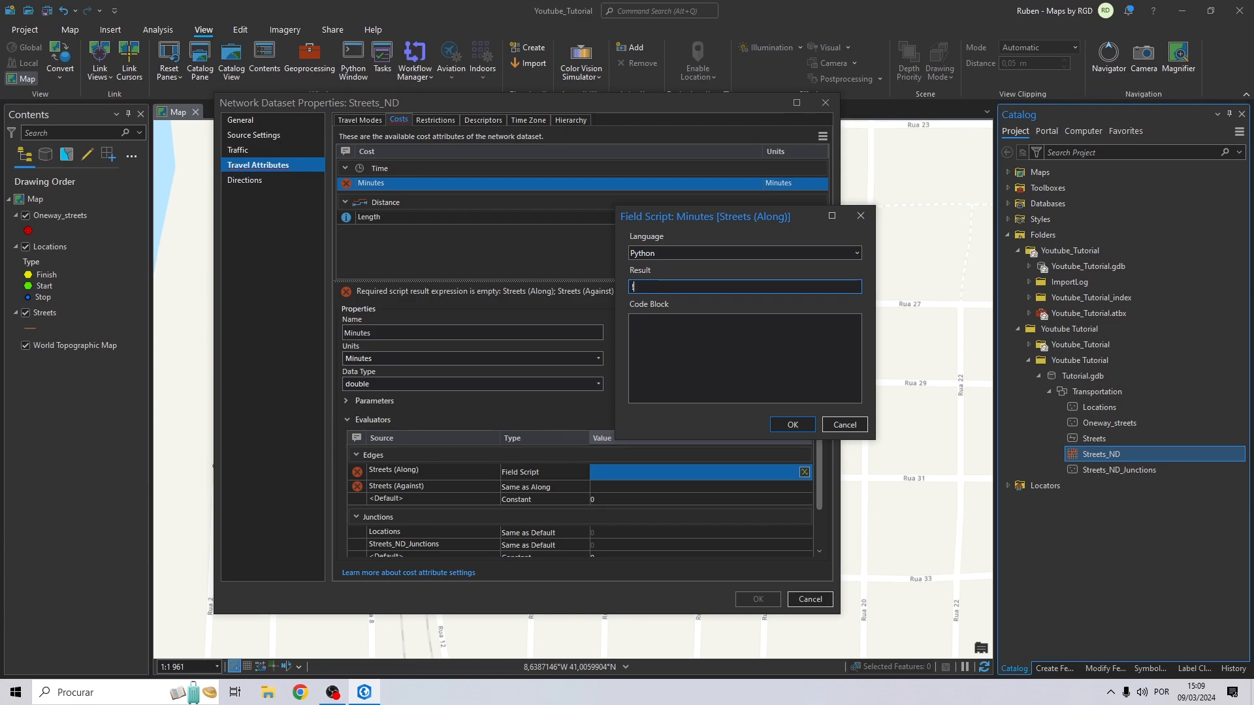
text(!FT_Minutes!)
click(792, 425)
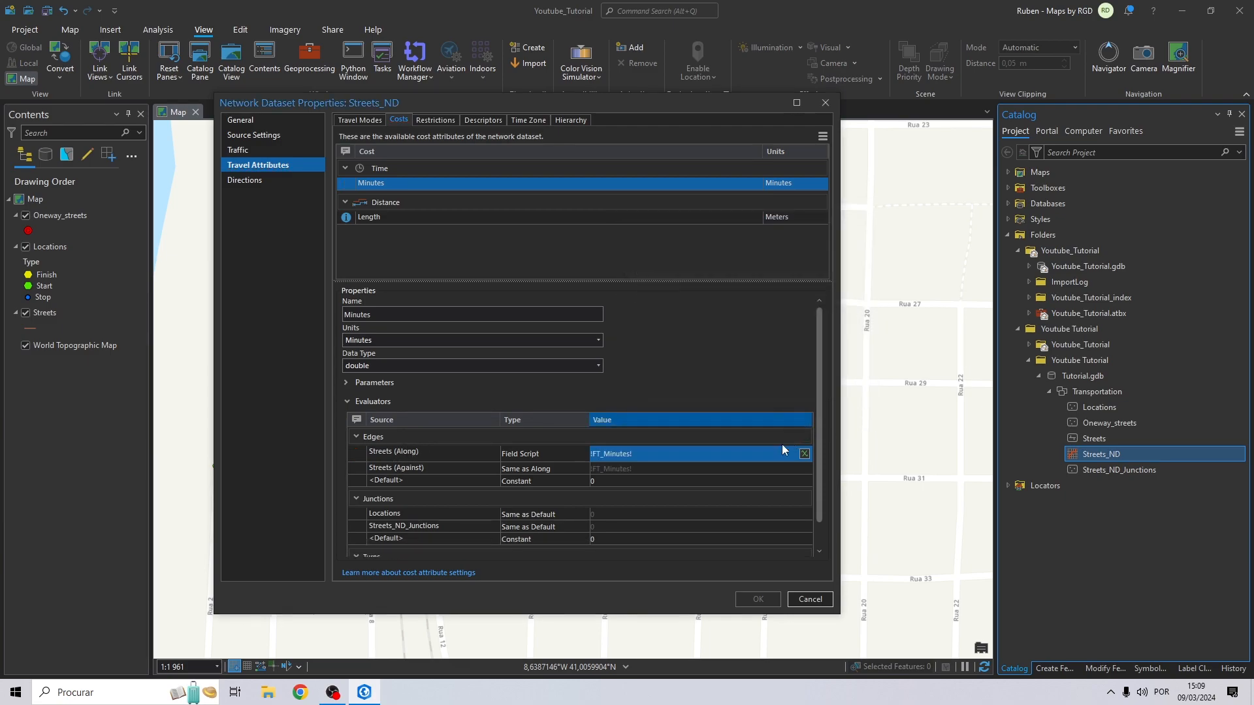
- Set the Minutes cost's Streets (Against) evaluator to a Python Field Script with the result !TF_Minutes!
click(536, 469)
click(584, 466)
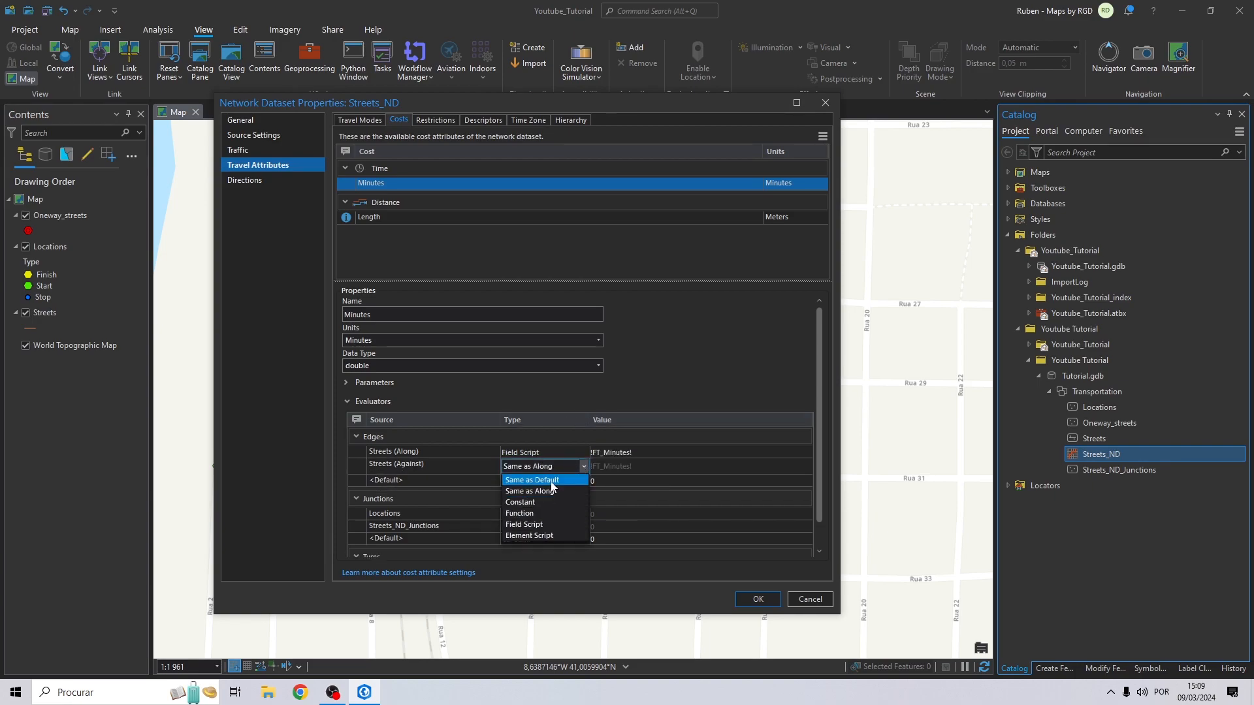
click(526, 525)
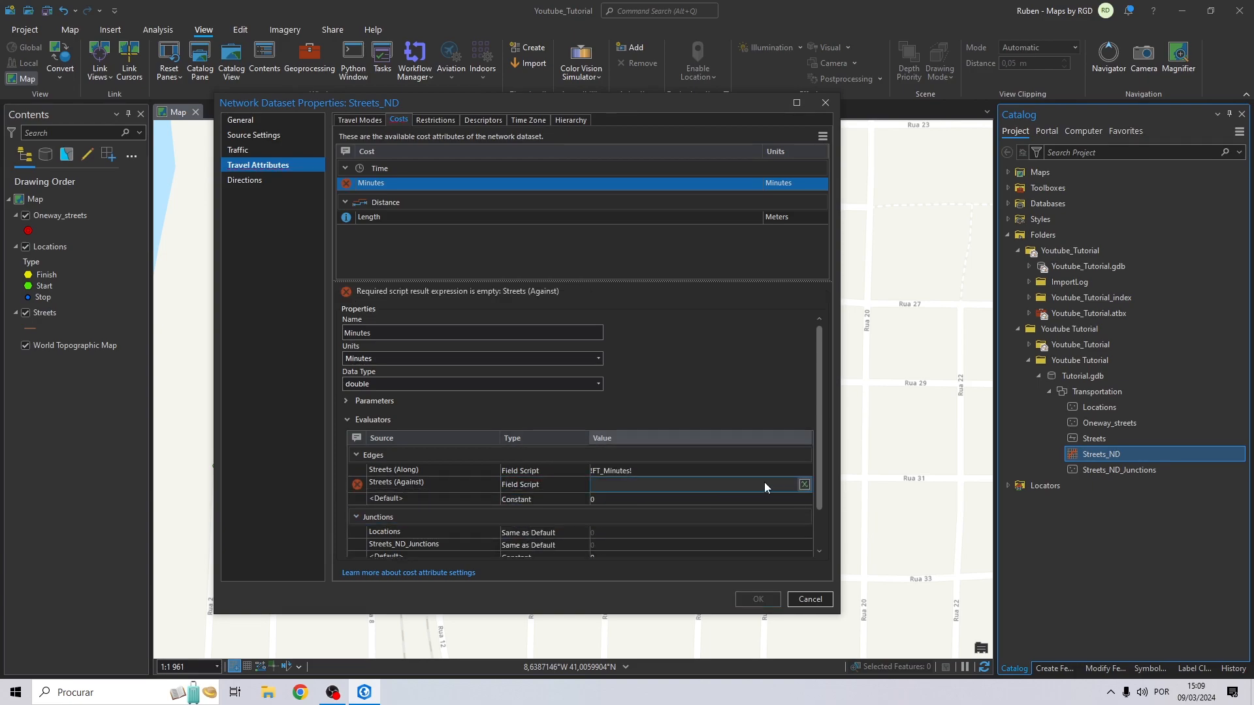
click(805, 485)
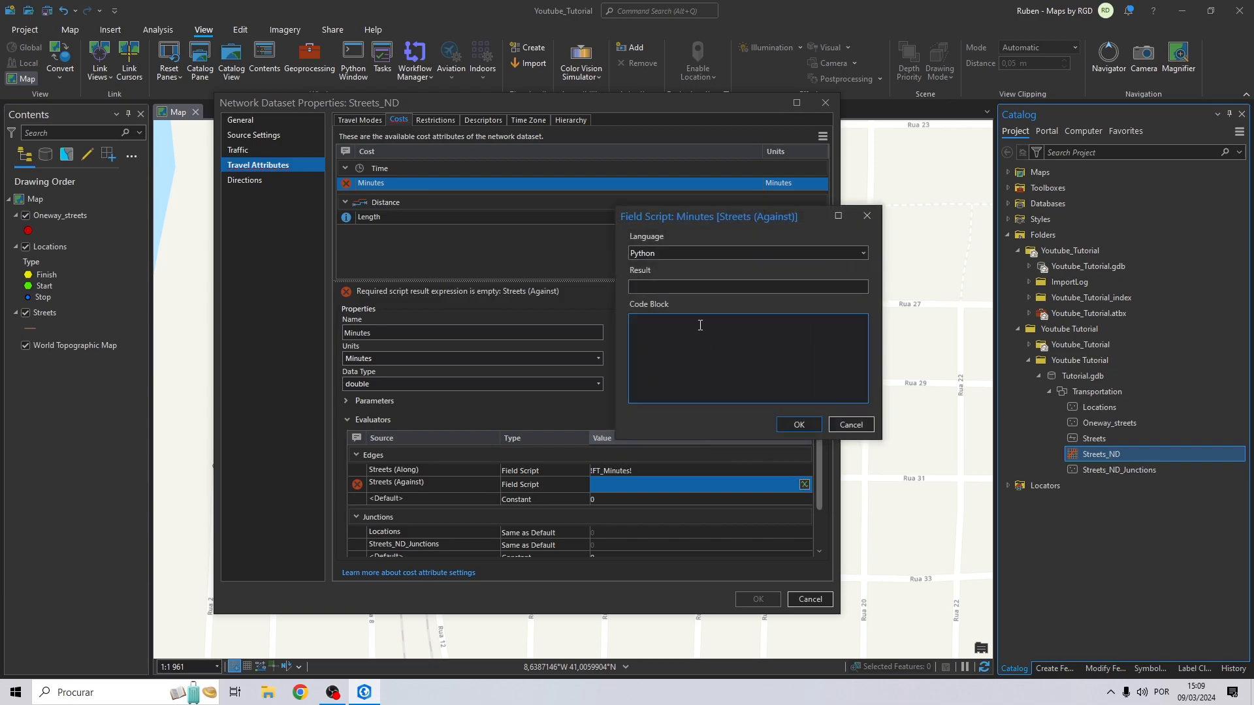
text(!TF_Minutes!)
click(799, 424)
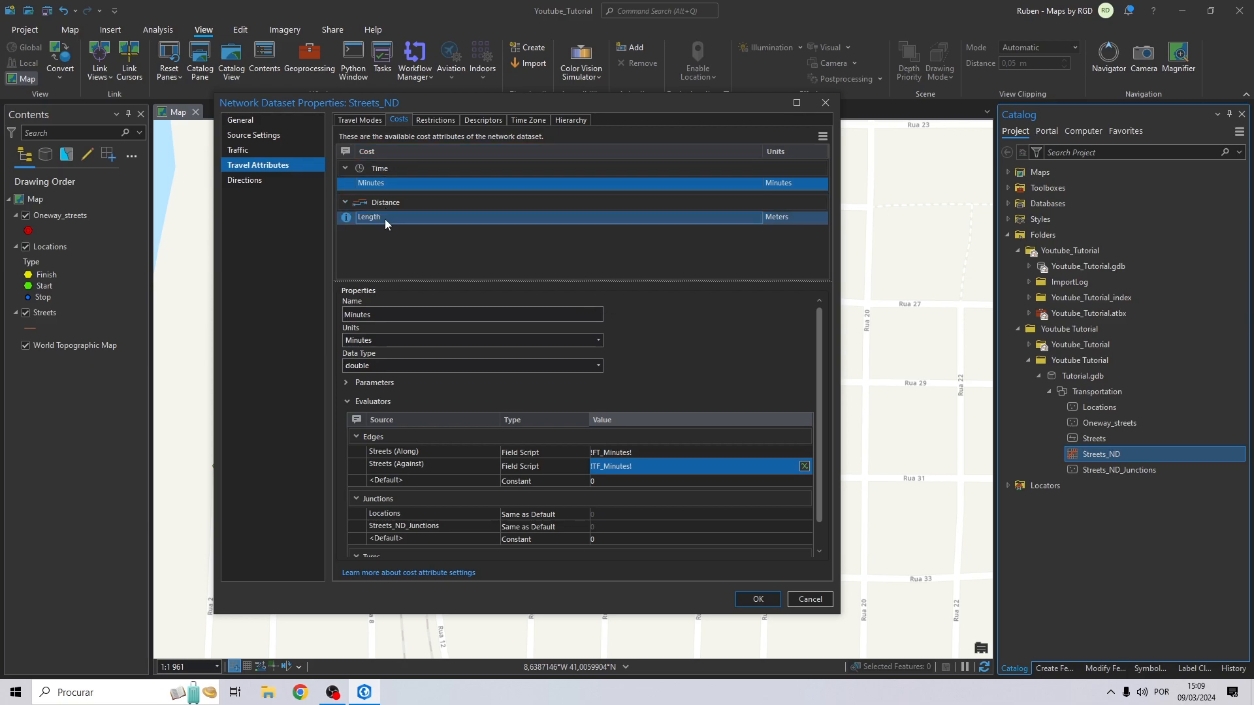
- Set the impedance of the Driving a Car travel mode to Minutes and return to the cost attributes
click(354, 119)
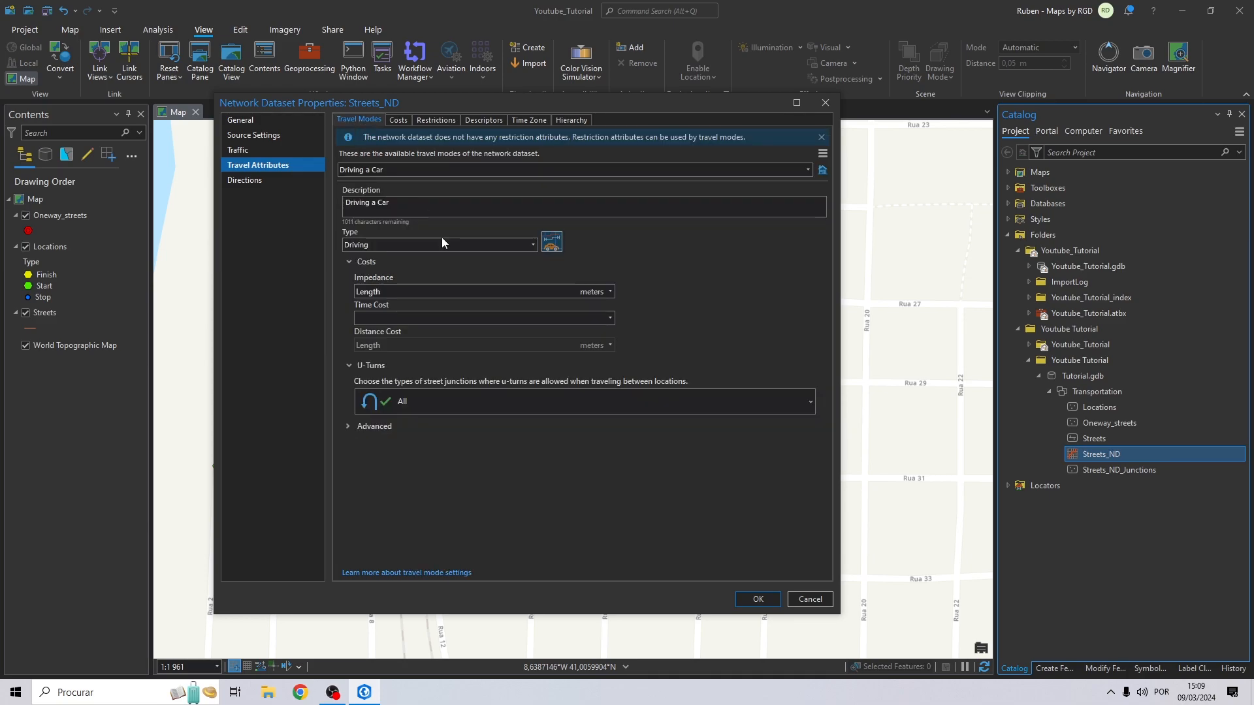
click(609, 292)
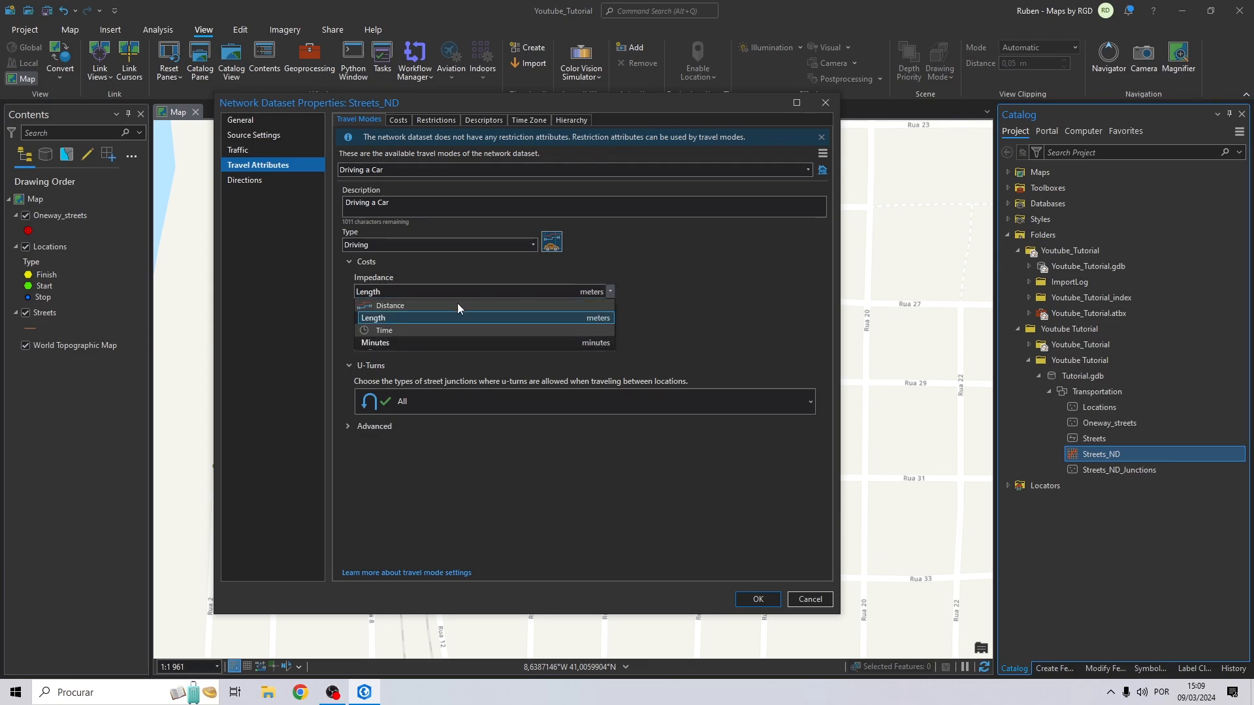
click(370, 342)
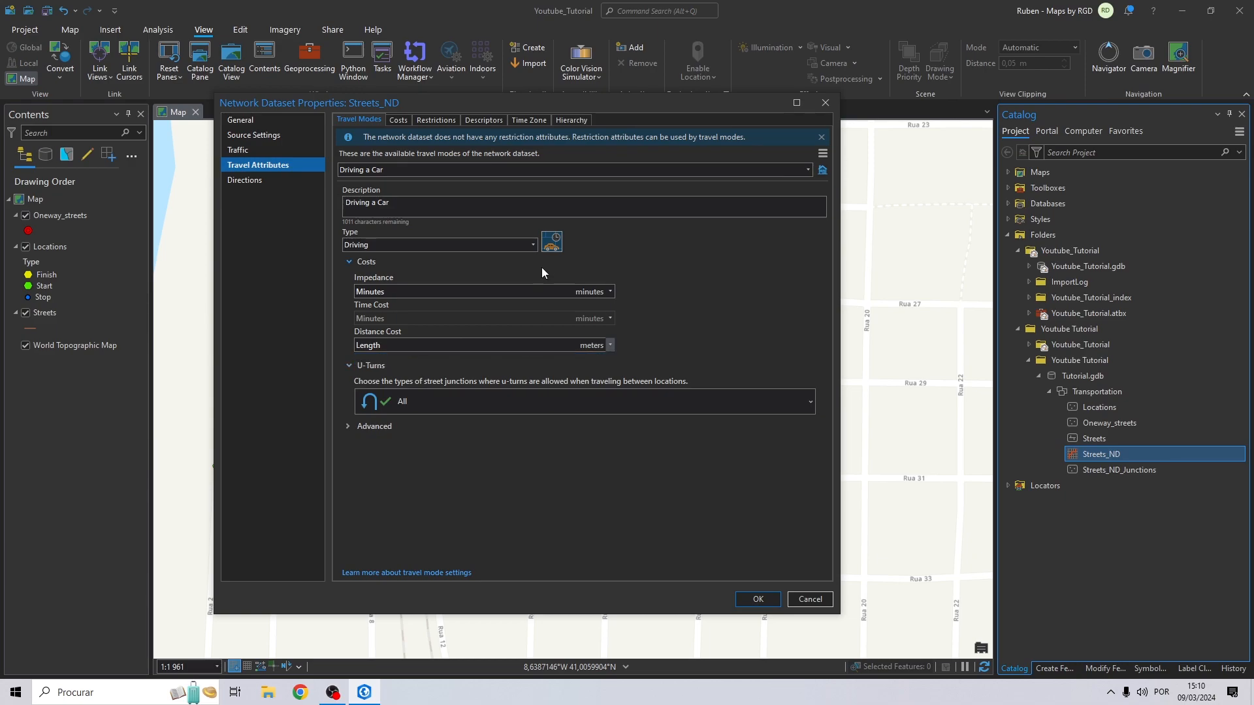
click(402, 120)
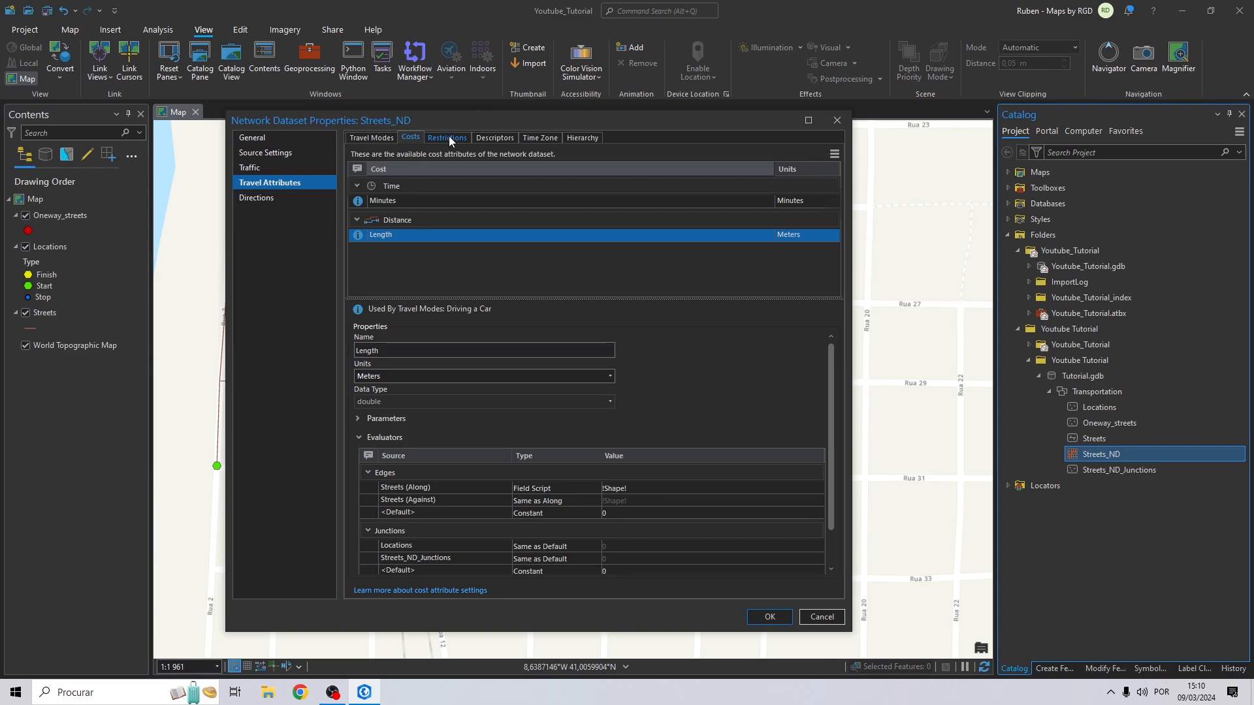
- Add a restriction attribute named Oneway to the network dataset, with usage type Prohibited
click(449, 136)
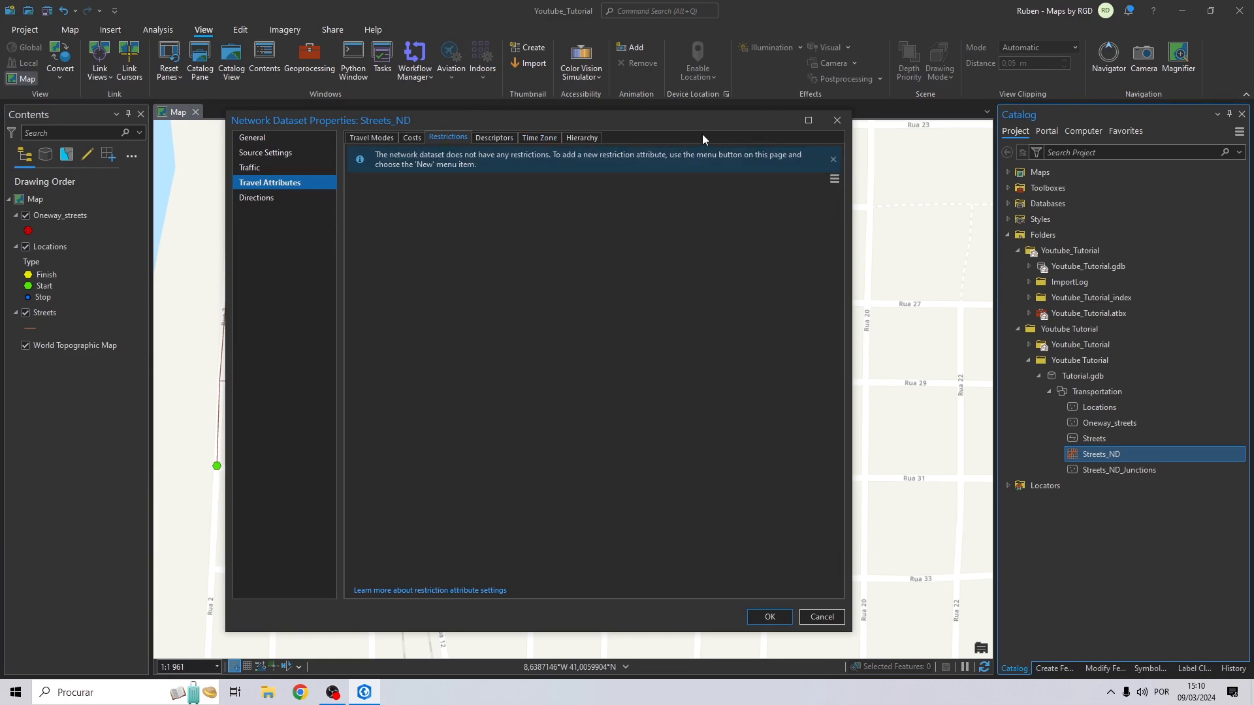
click(834, 180)
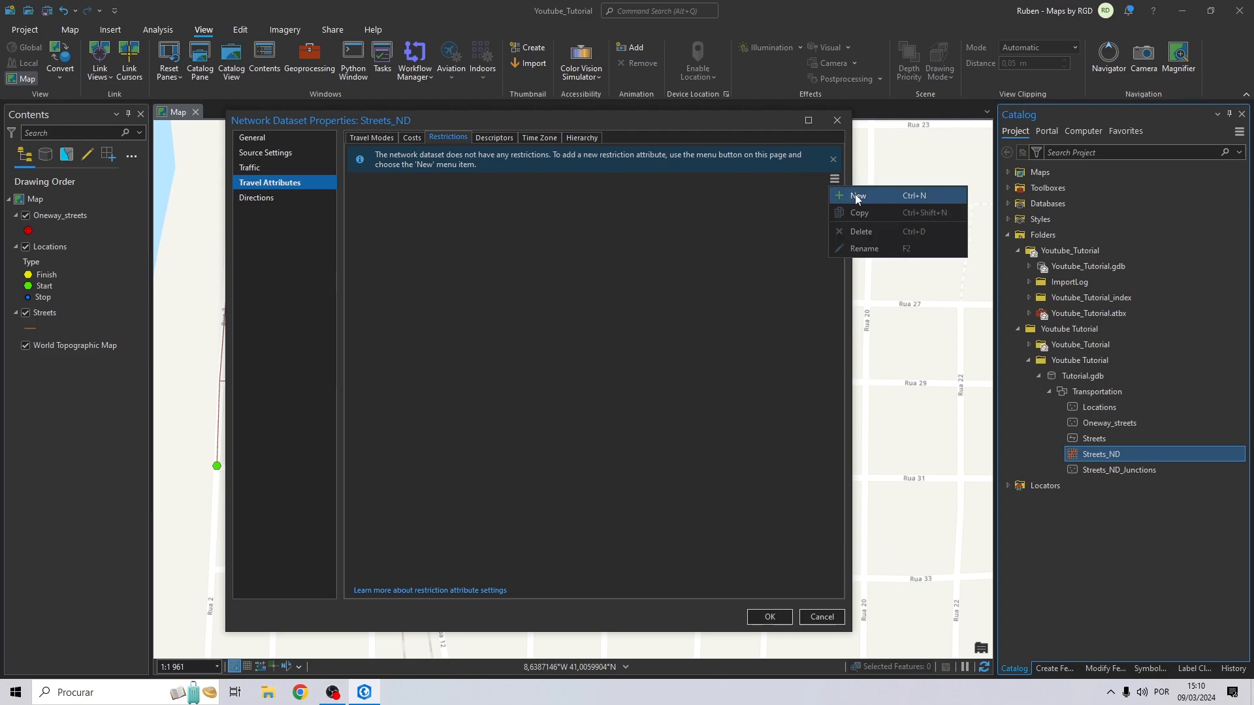
click(857, 196)
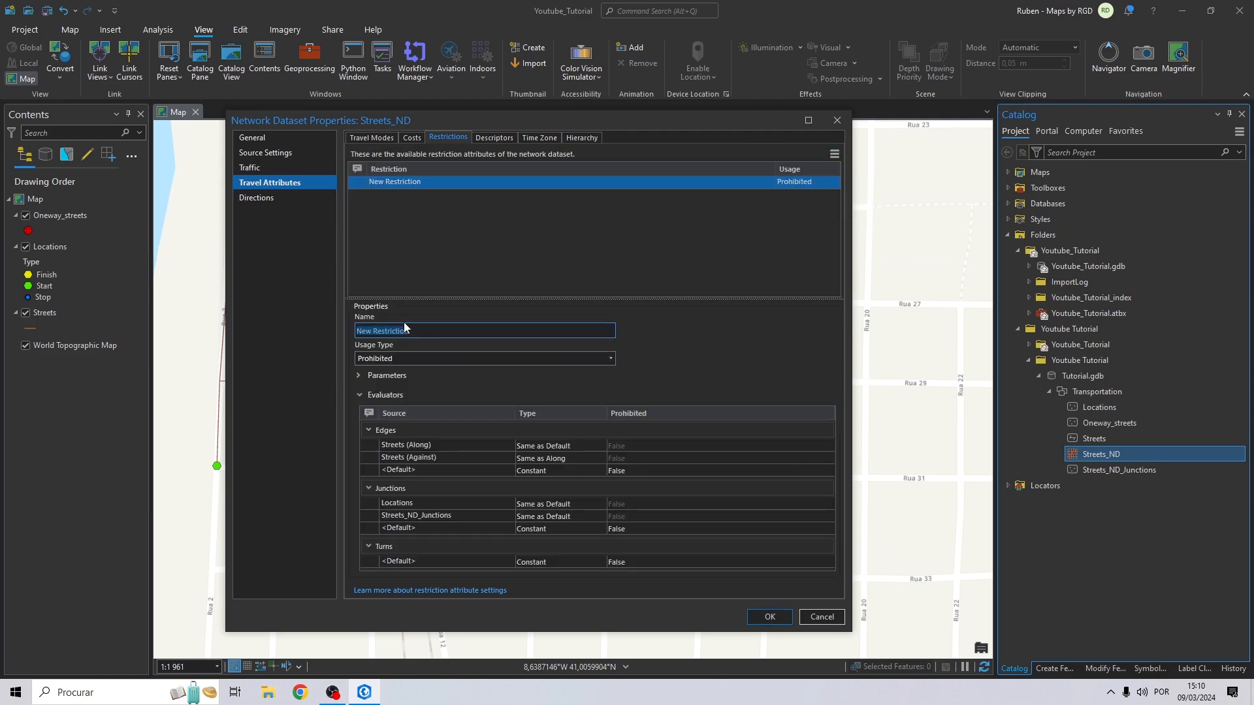
text(Oneway)
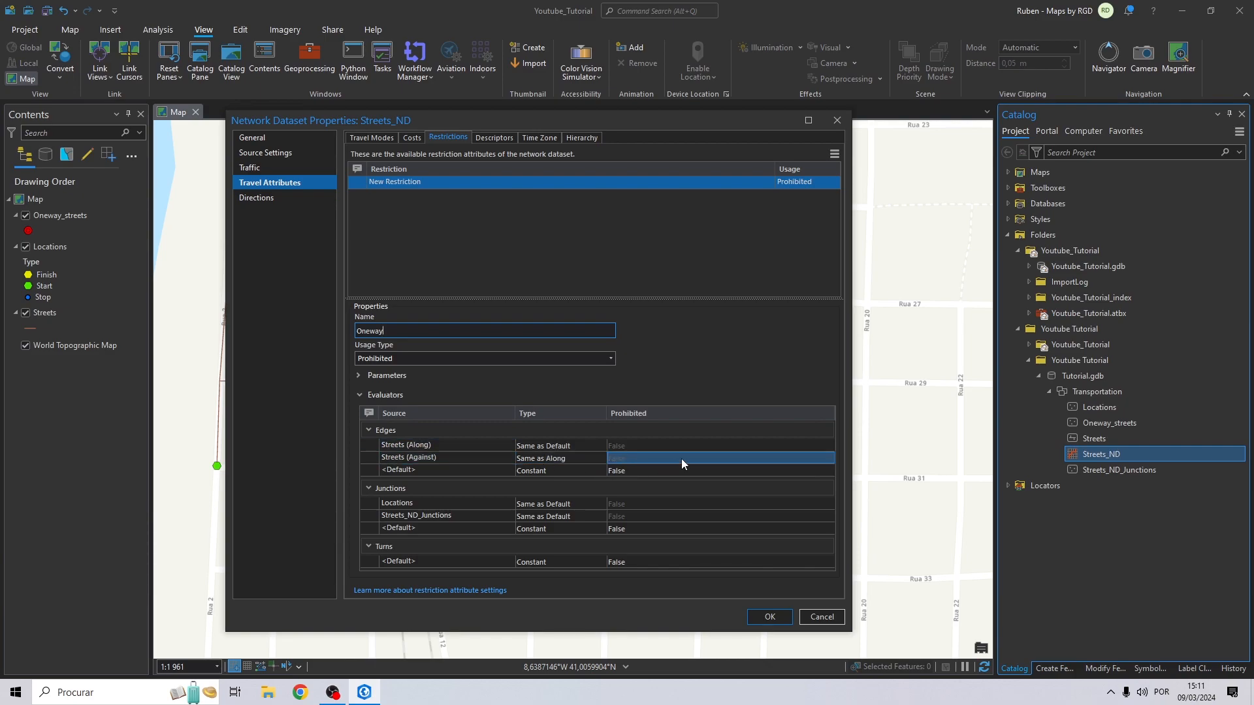
- Change the Oneway restriction's Streets (Along) evaluator to a Field Script written in Python
click(548, 444)
click(601, 444)
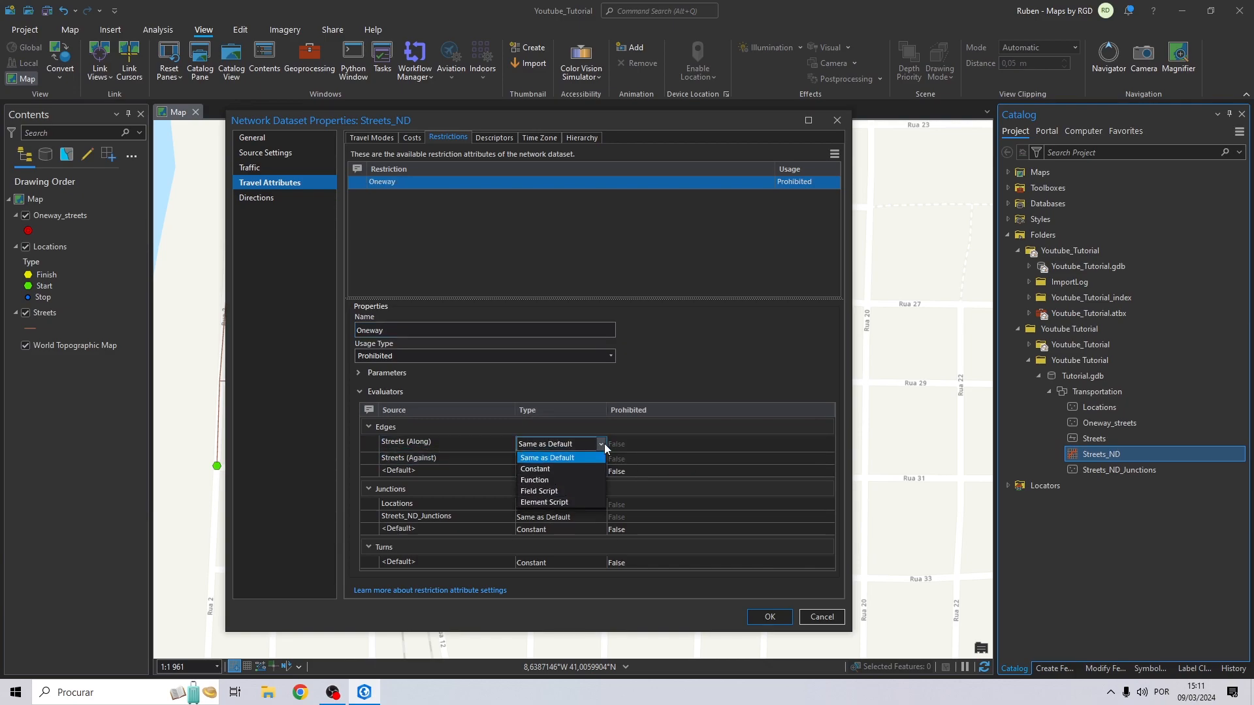
click(534, 491)
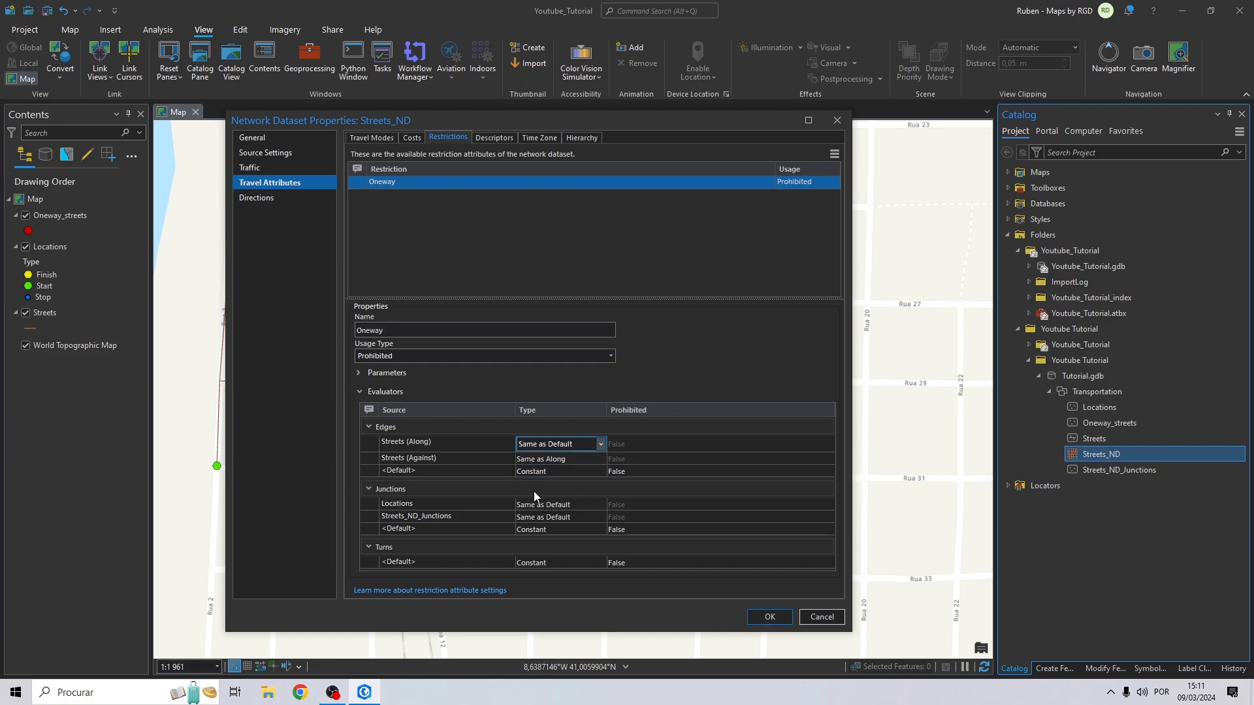
click(654, 464)
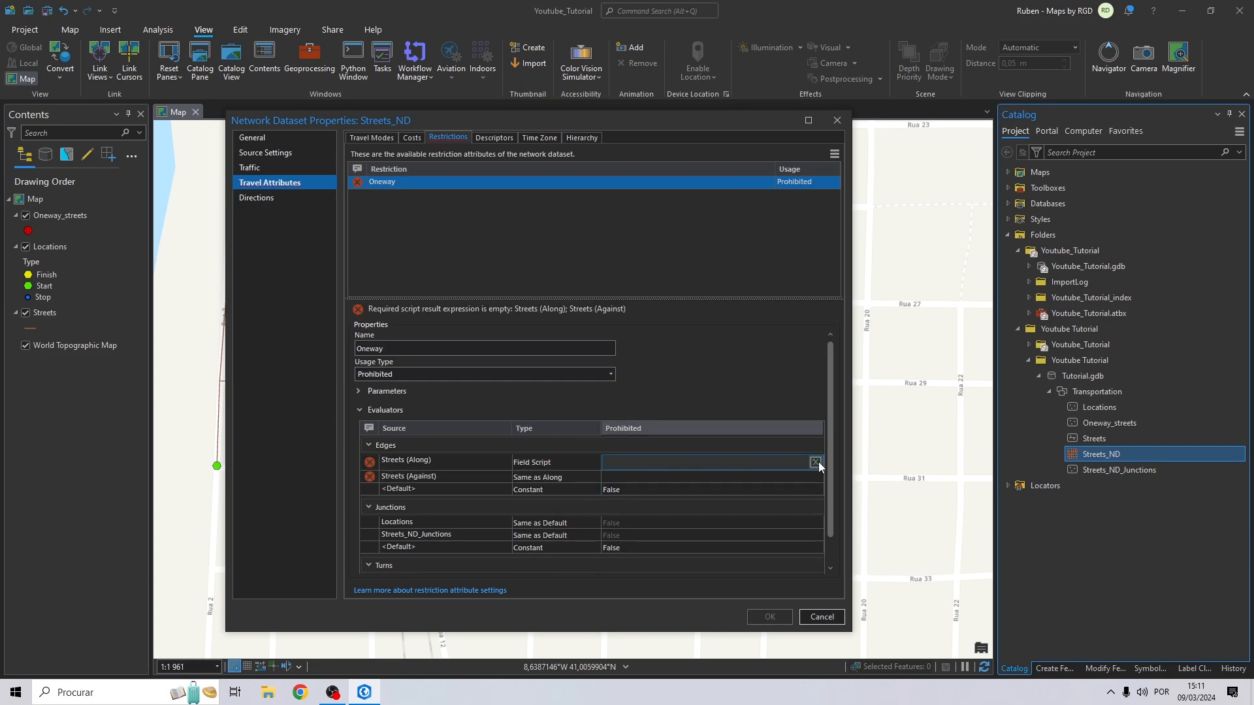
click(815, 462)
click(681, 252)
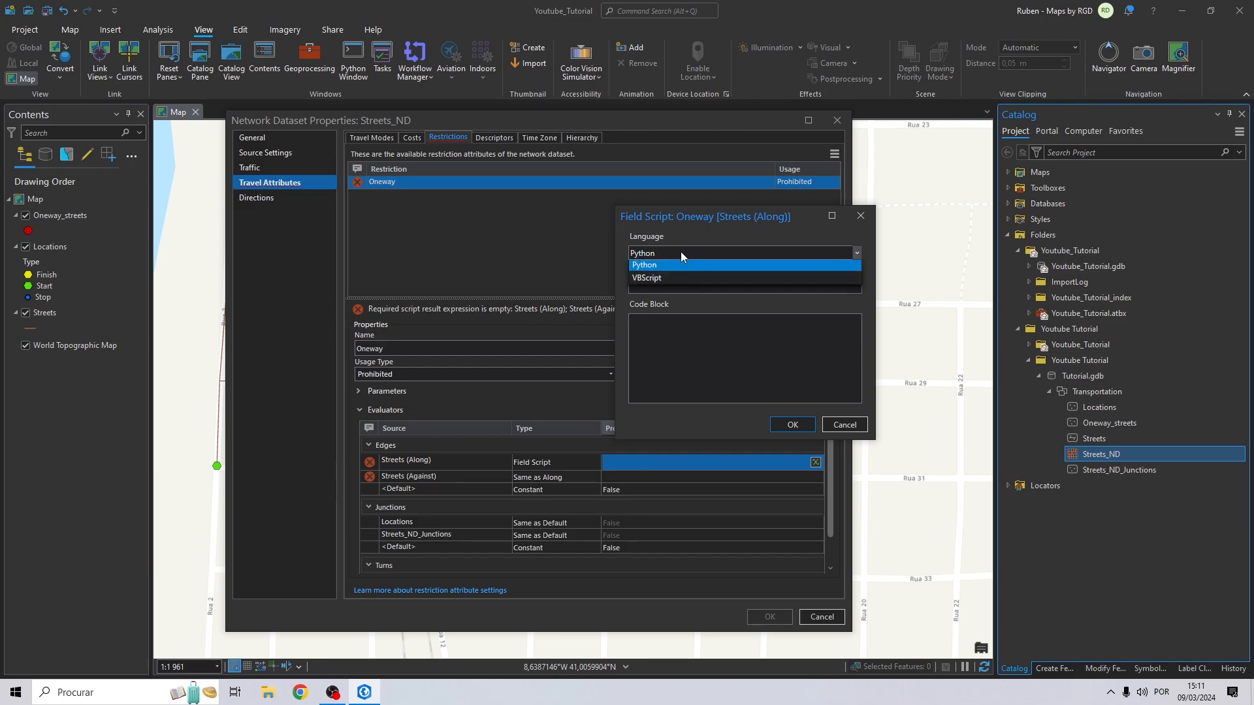
click(650, 273)
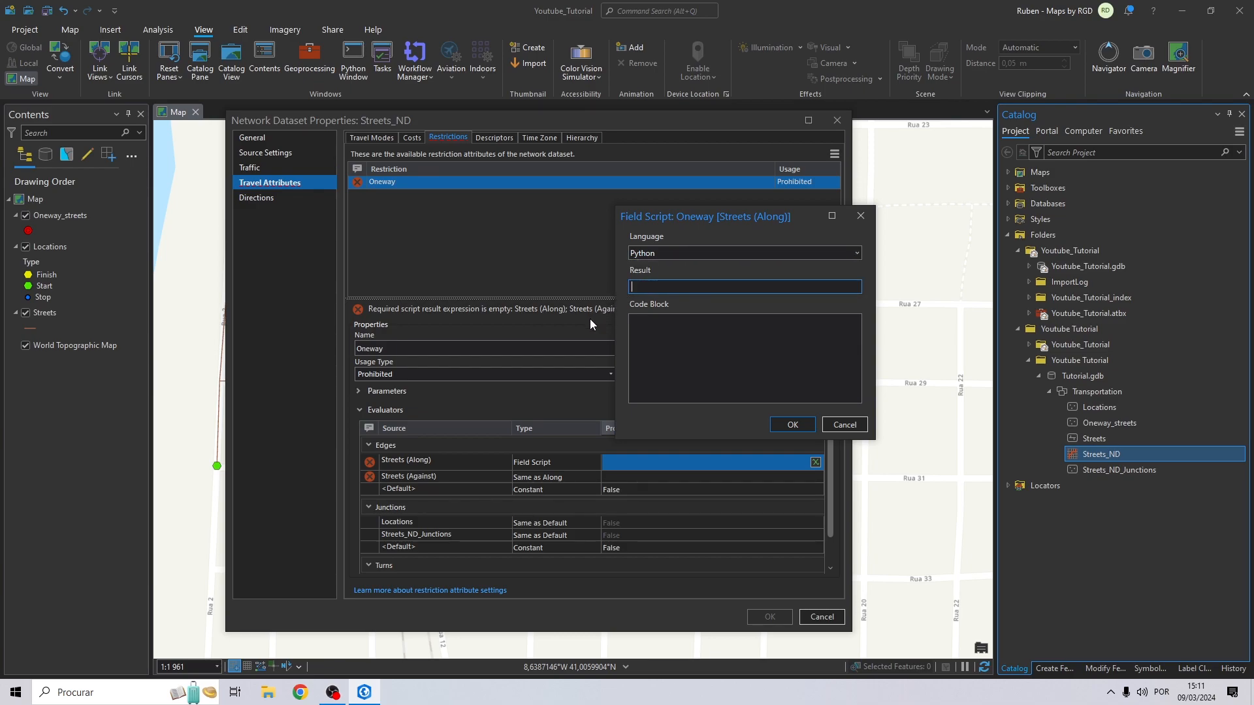
- Set the result expression of the Streets (Along) script to SetOneway(!DIR_TRAVEL!)
text(!)
text(Set)
text(OneWay)
key(BackSpace)
key(BackSpace)
key(BackSpace)
text(way(!DIR_TRAVEL!))
- Define SetOneway(value) in the Streets (Along) code block with a condition testing whether value.upper() is in ('T')
click(647, 340)
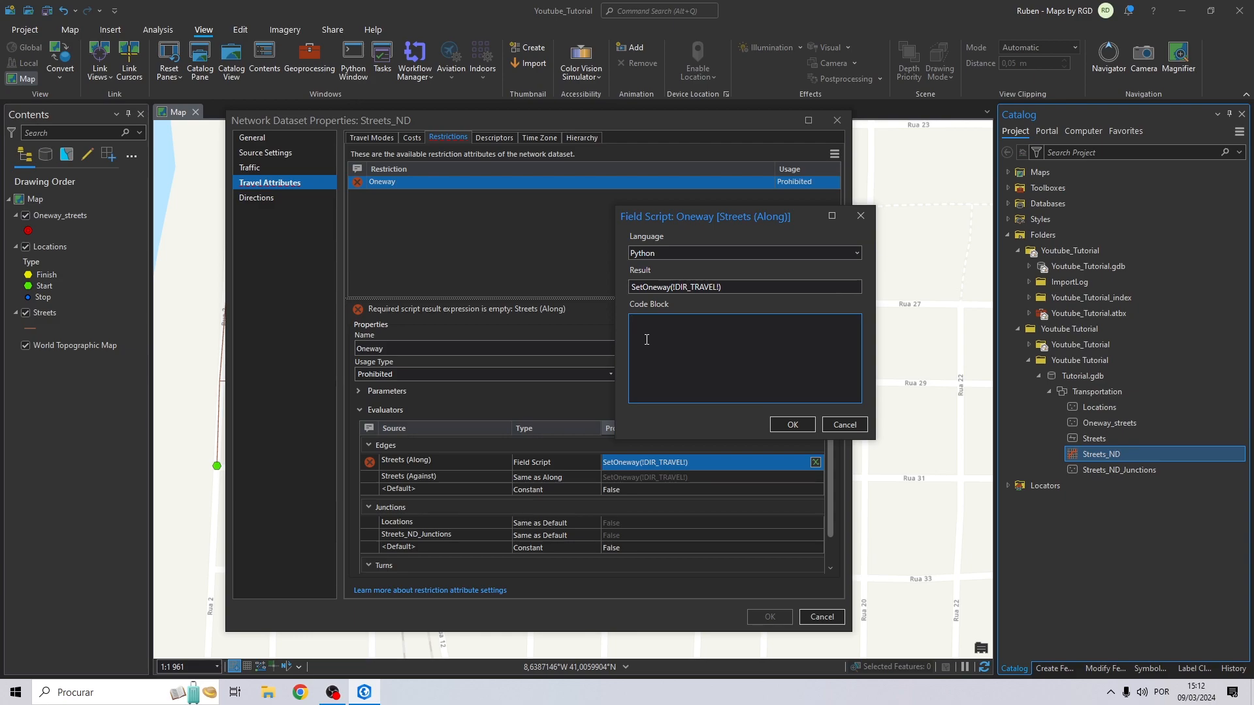
text(def)
text( Se)
text(tOneway)
text((value): 	)
text(if value)
text( and value)
text(.upper)
text(() in ()
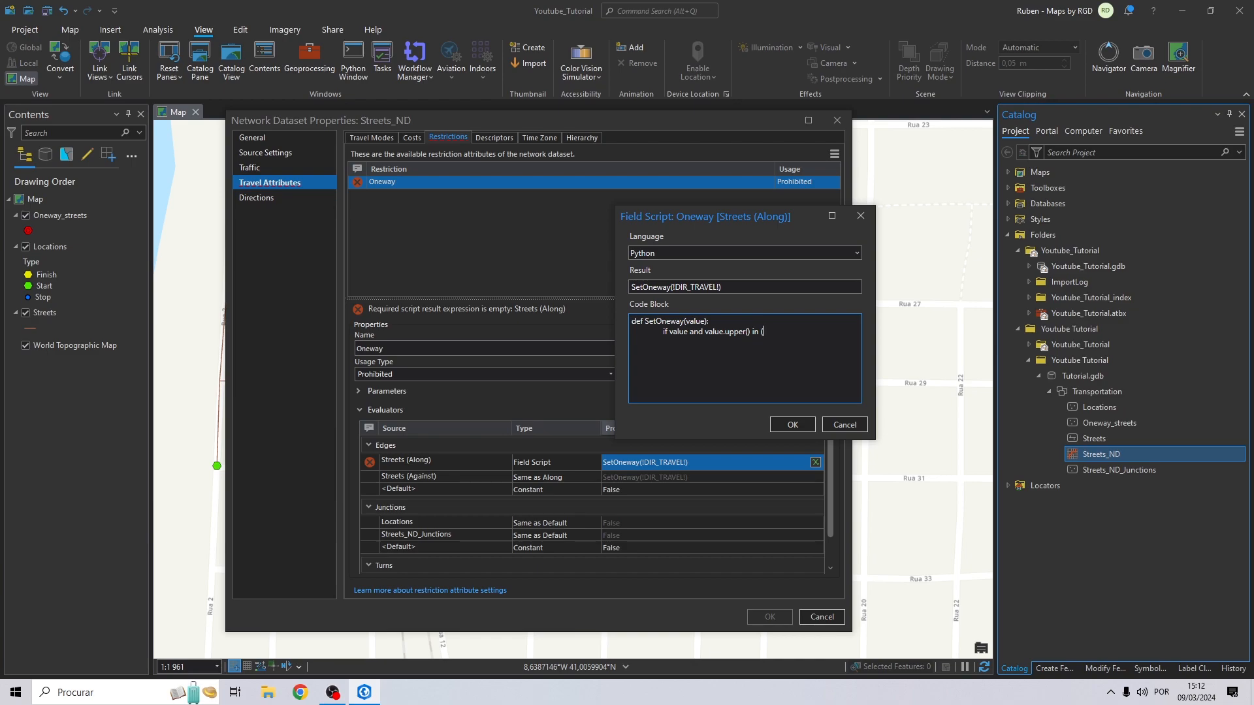
text('T)
- Complete the Streets (Along) function with return True inside the condition and return False otherwise, and accept the script
key(Return)
key(Tab)
key(Tab)
text(return True)
key(Return)
key(Tab)
text(return False)
click(793, 424)
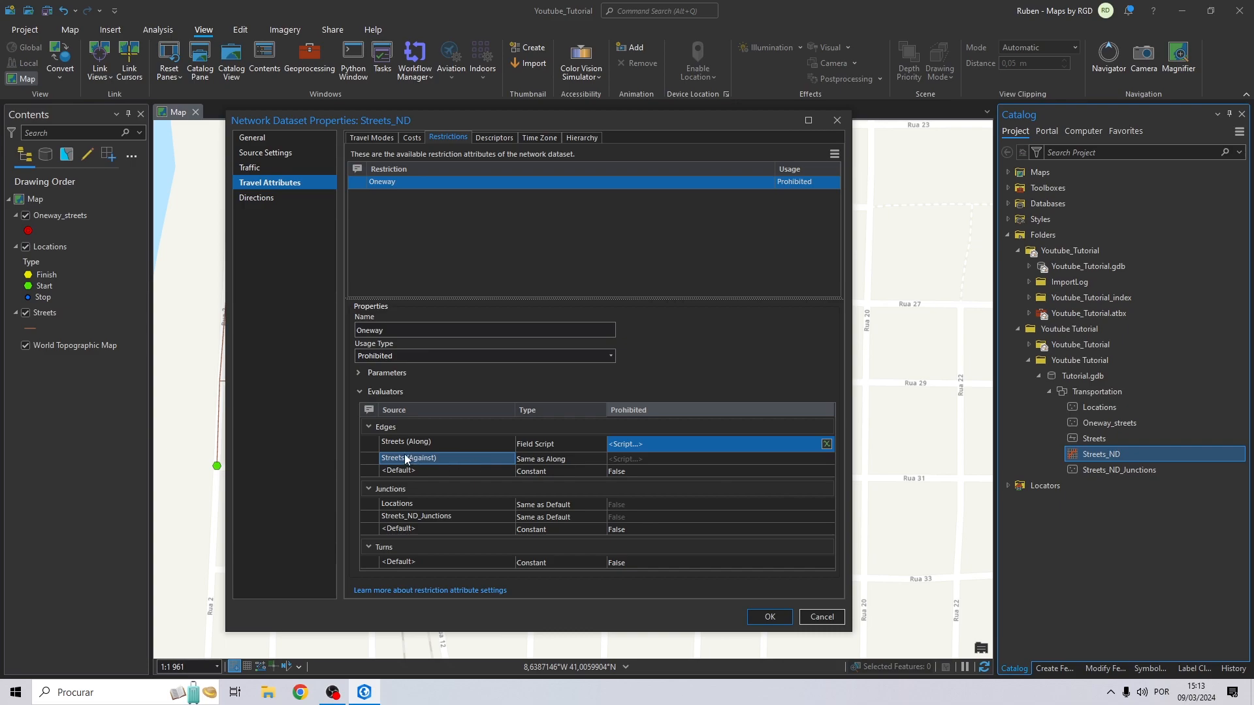
- Change the Streets (Against) evaluator to a Python Field Script with the result SetOneway(!DIR_TRAVEL!)
click(519, 462)
click(533, 462)
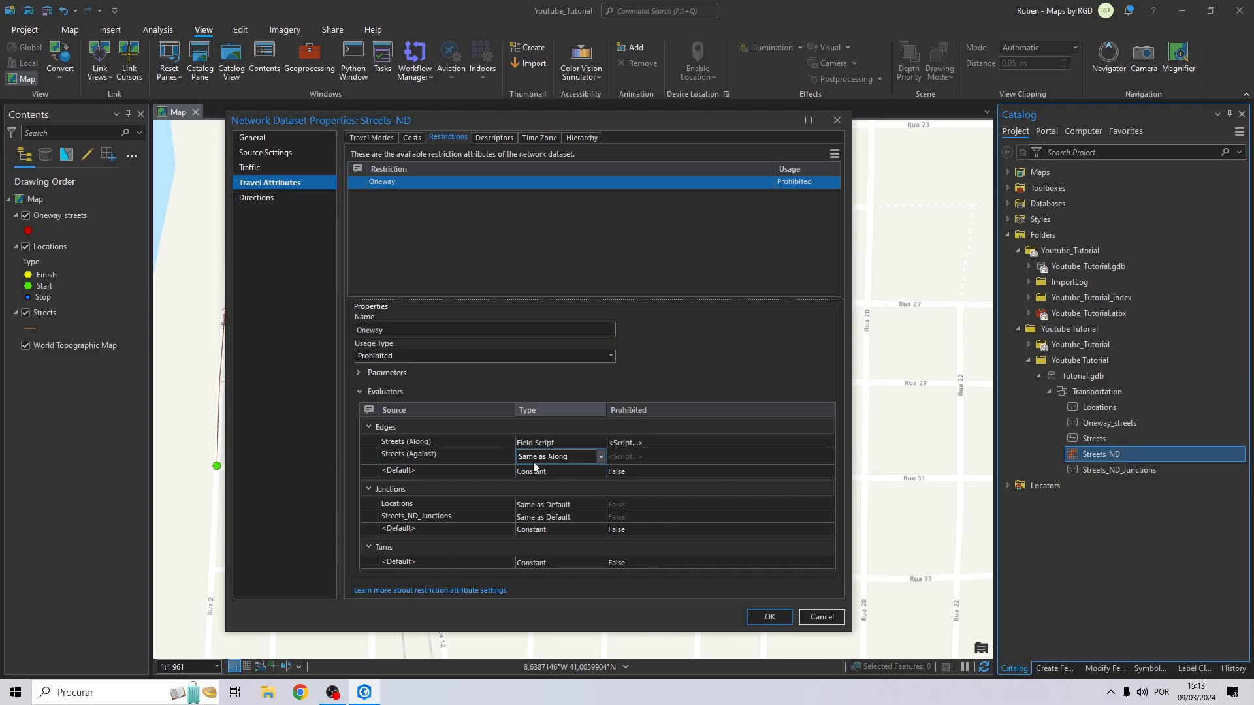
click(602, 456)
click(554, 515)
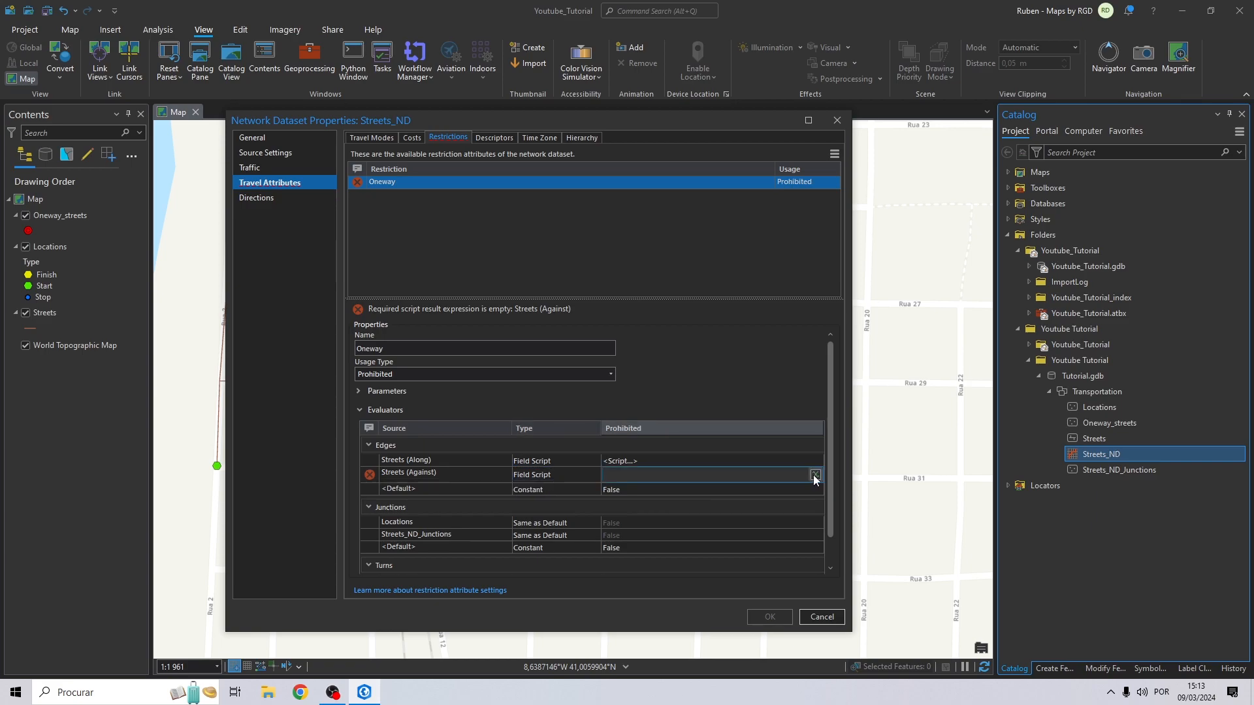
click(815, 474)
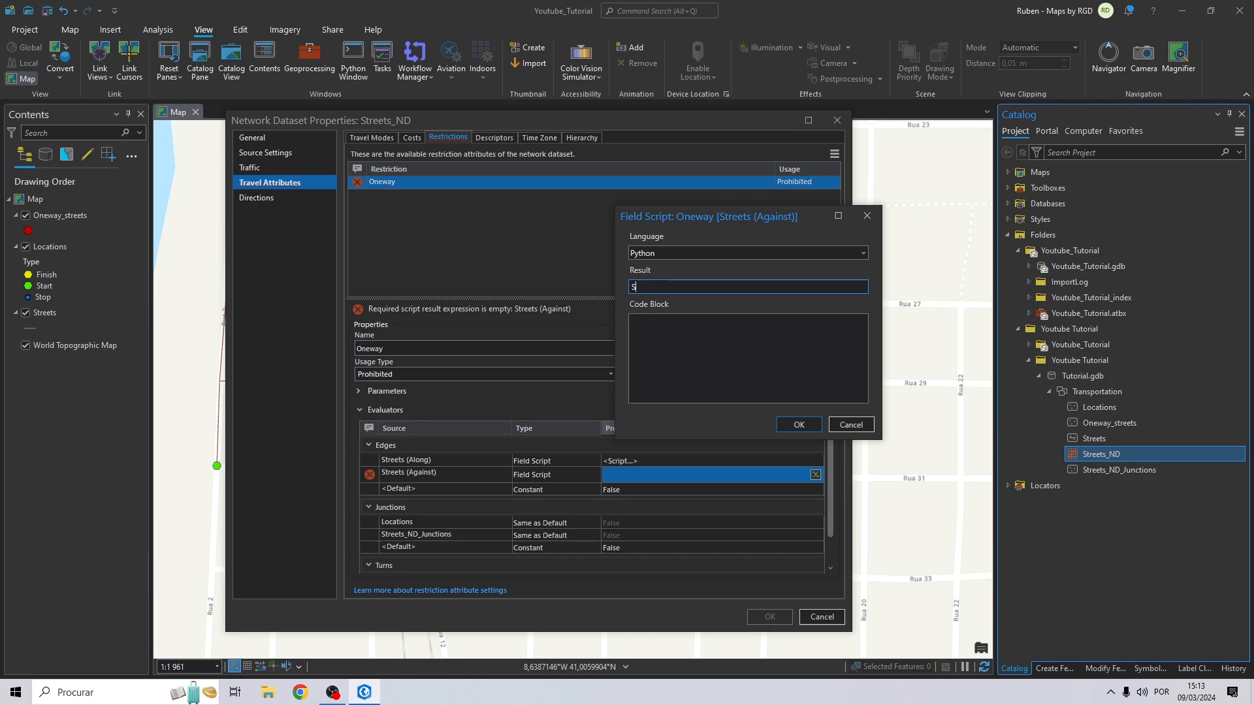
text(SetOneway(!DIR_TRAVEL!)
key(Tab)
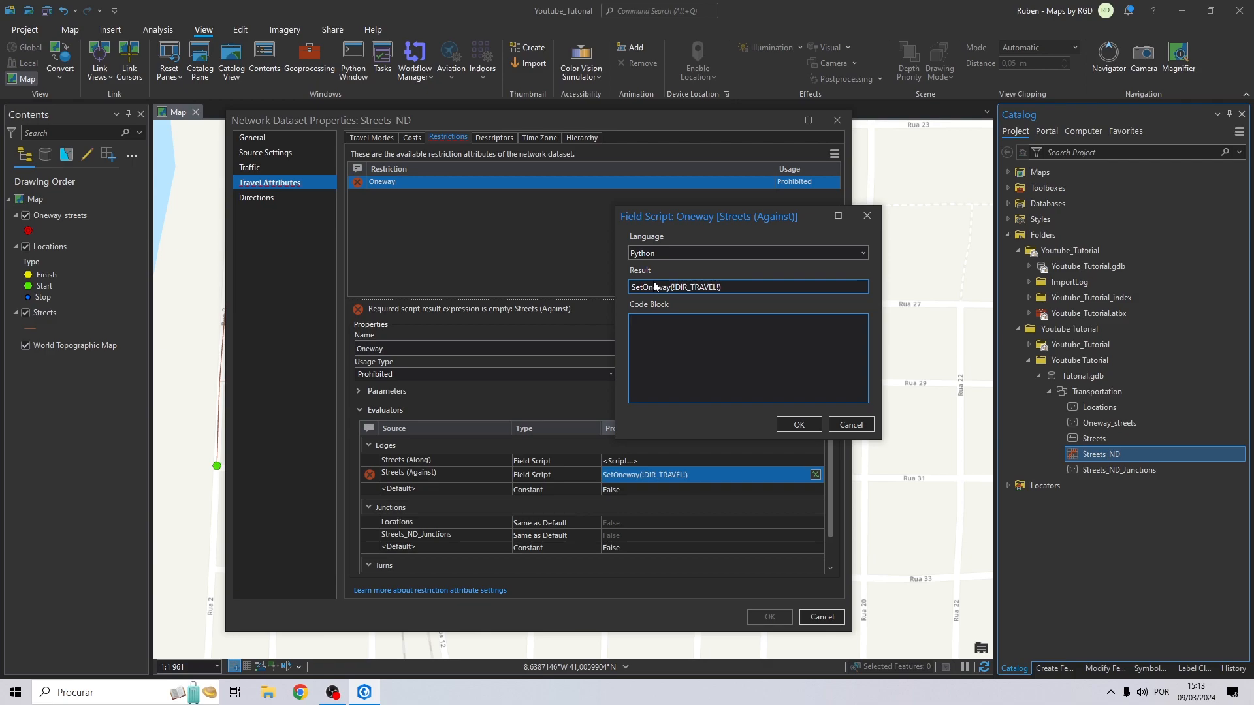
- Define SetOneway(value) in the Streets (Against) code block with the condition if value and value.upper() in ('F'):
text(def SetOneway(value):)
key(Return)
key(Tab)
text(if value and value.u)
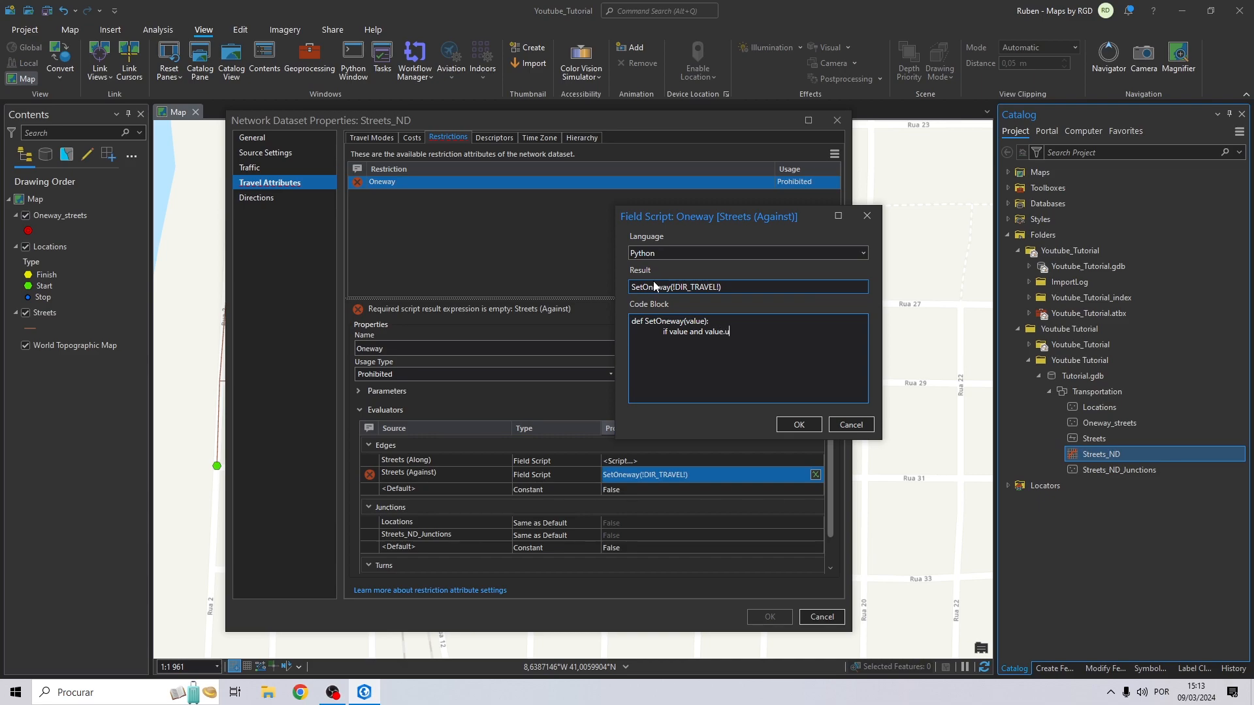
text(pper() in ())=)
key(BackSpace)
text('F)
click(789, 332)
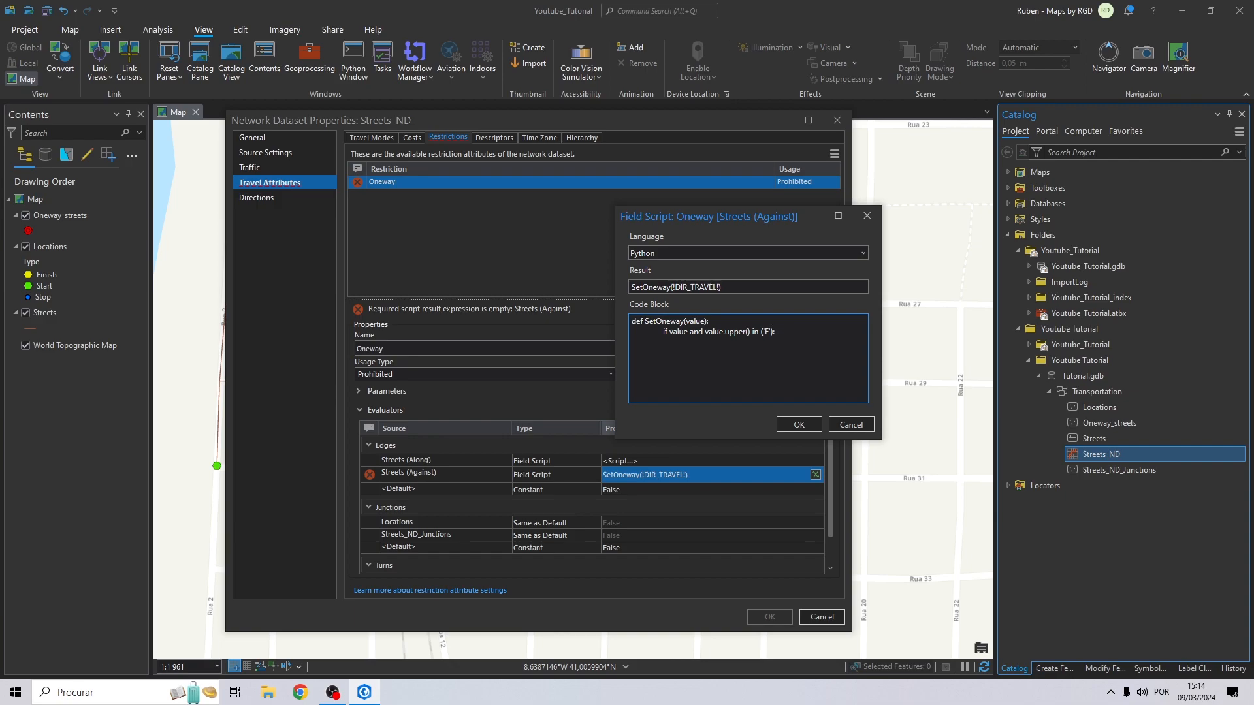
- Complete the Streets (Against) function with restricted = True and return restricted, and accept the script
text(restricted = True)
key(Return)
key(Tab)
text(return restricted)
click(799, 425)
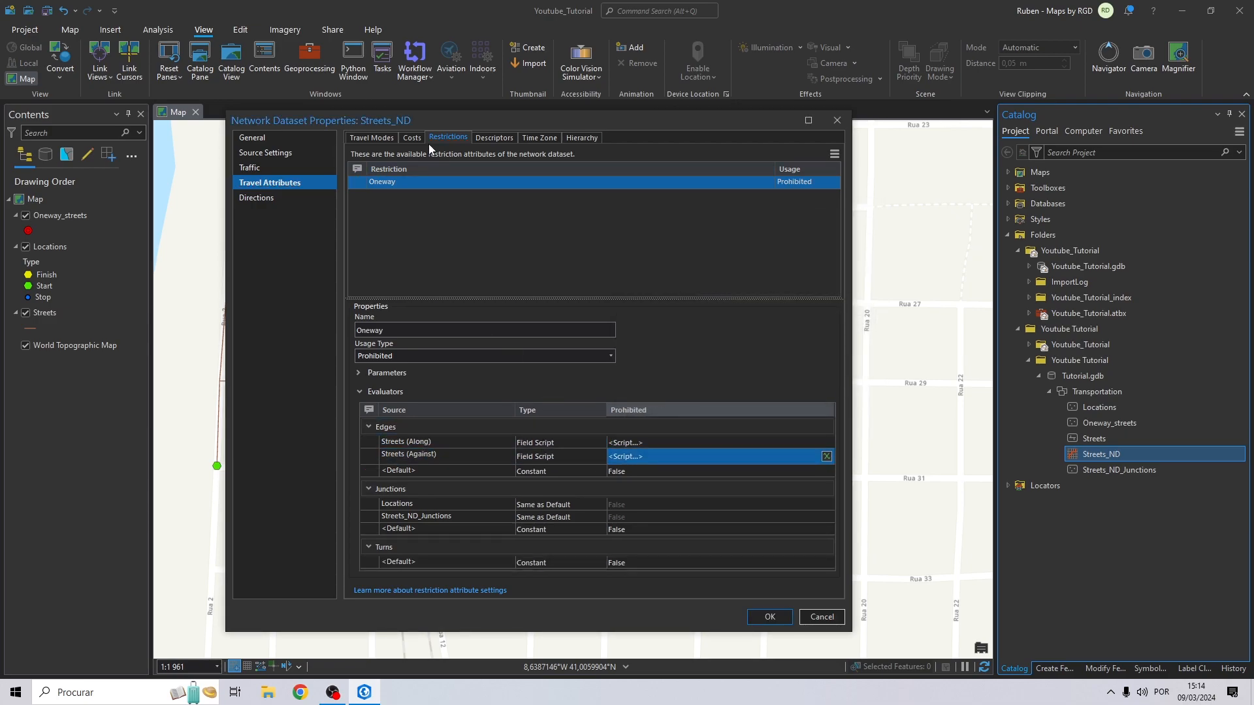
- Apply the Oneway restriction to the Driving a Car travel mode and save the network dataset properties
click(370, 138)
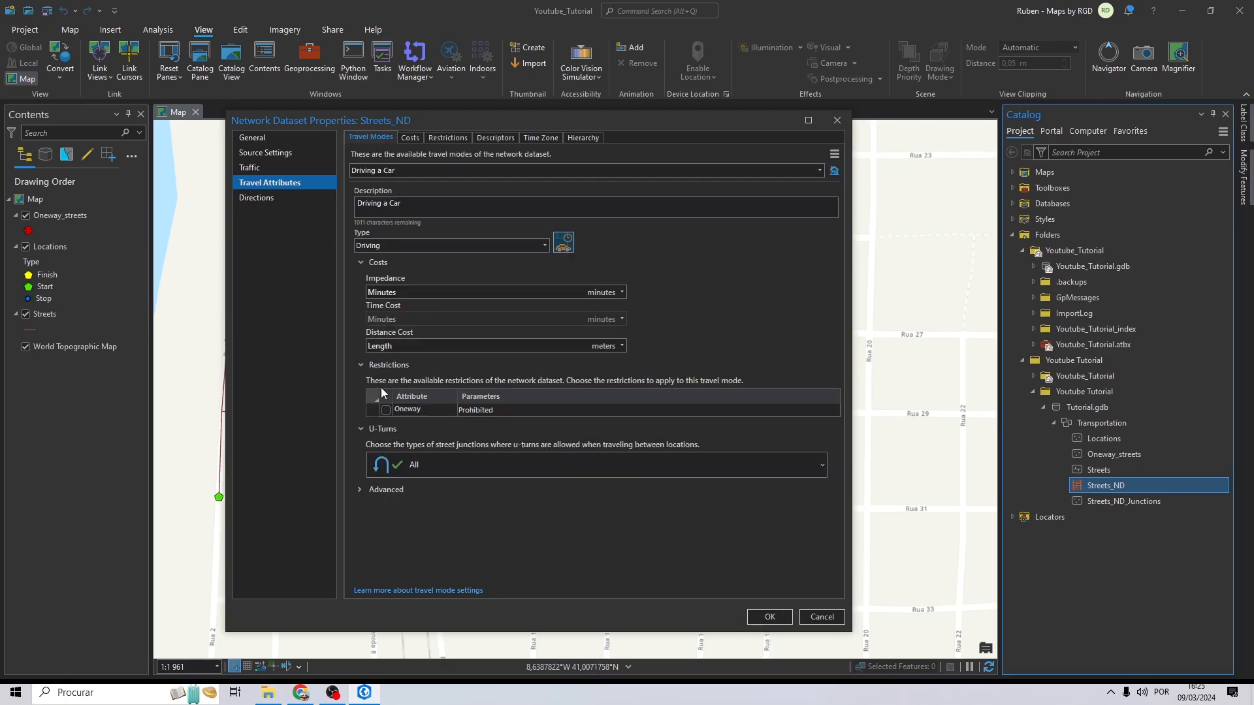
click(386, 410)
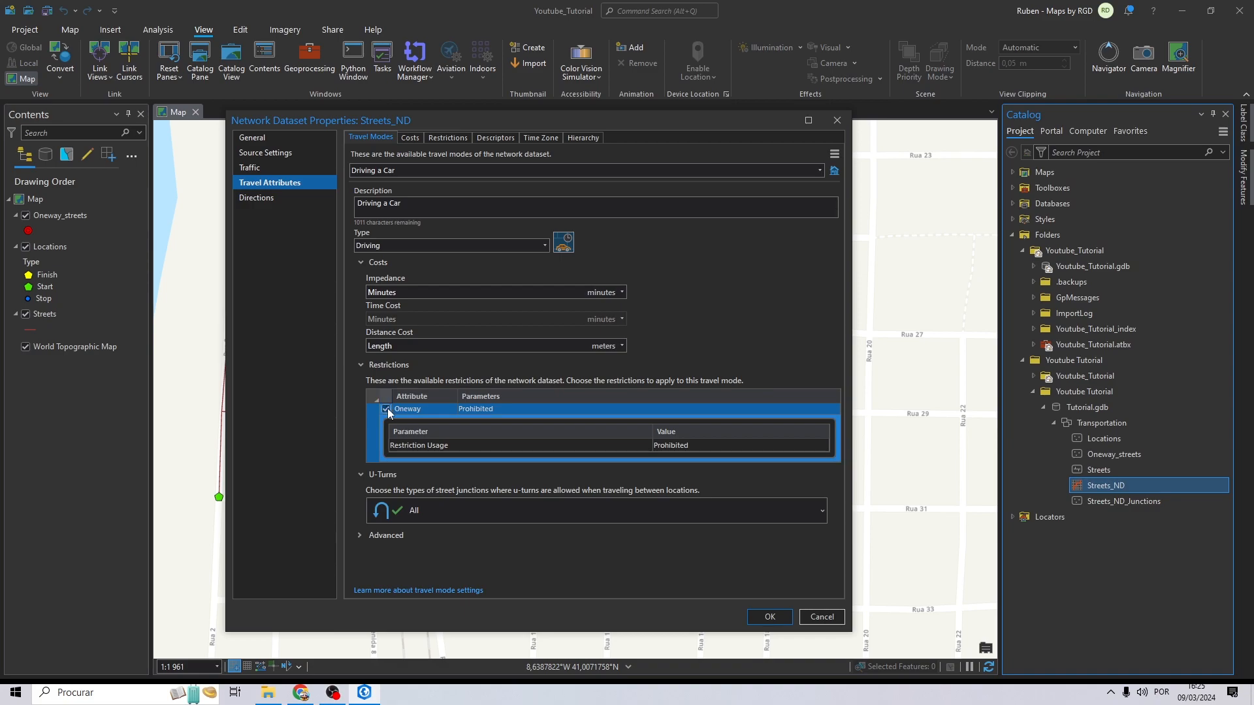
click(757, 622)
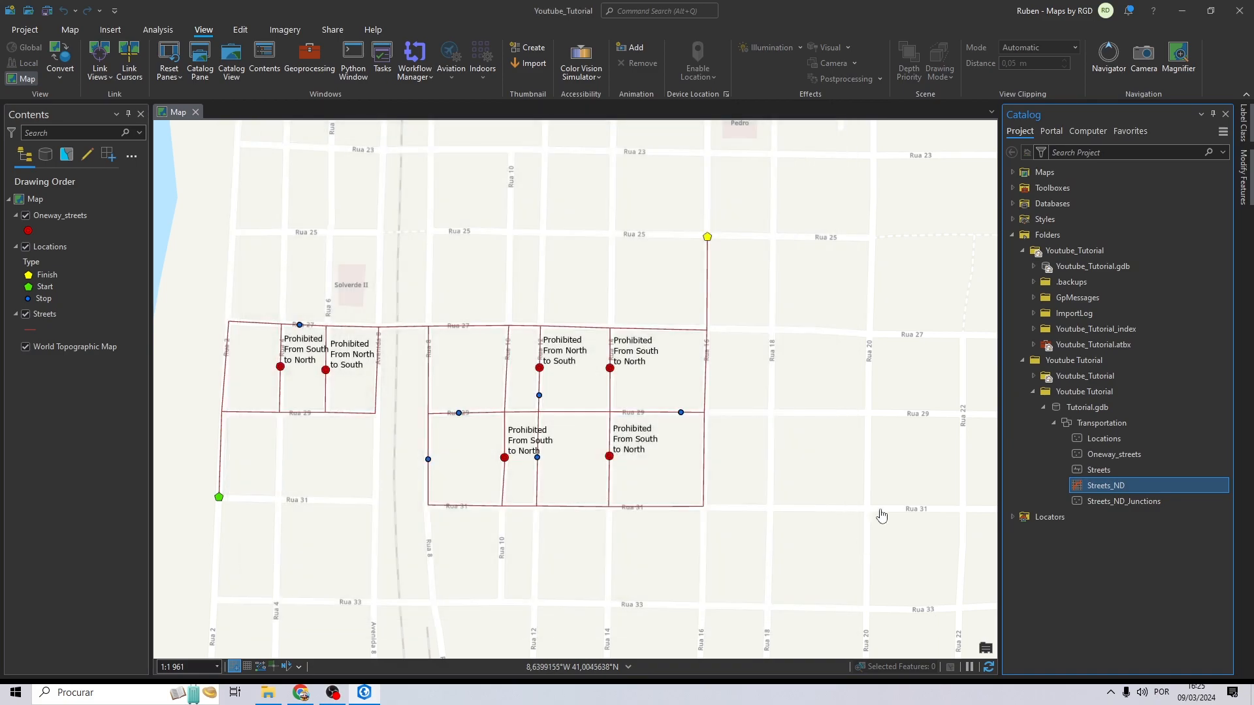
- Build the Streets_ND network dataset and close the Build Network tool
right_click(1095, 490)
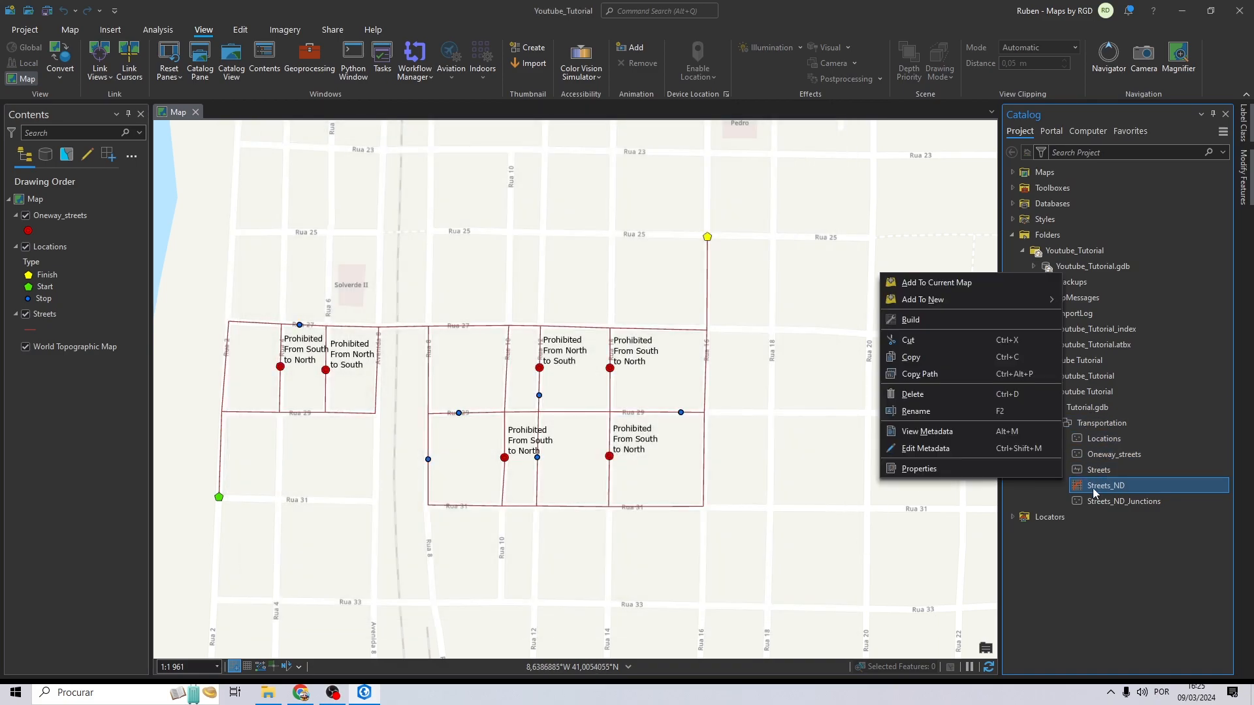
click(911, 320)
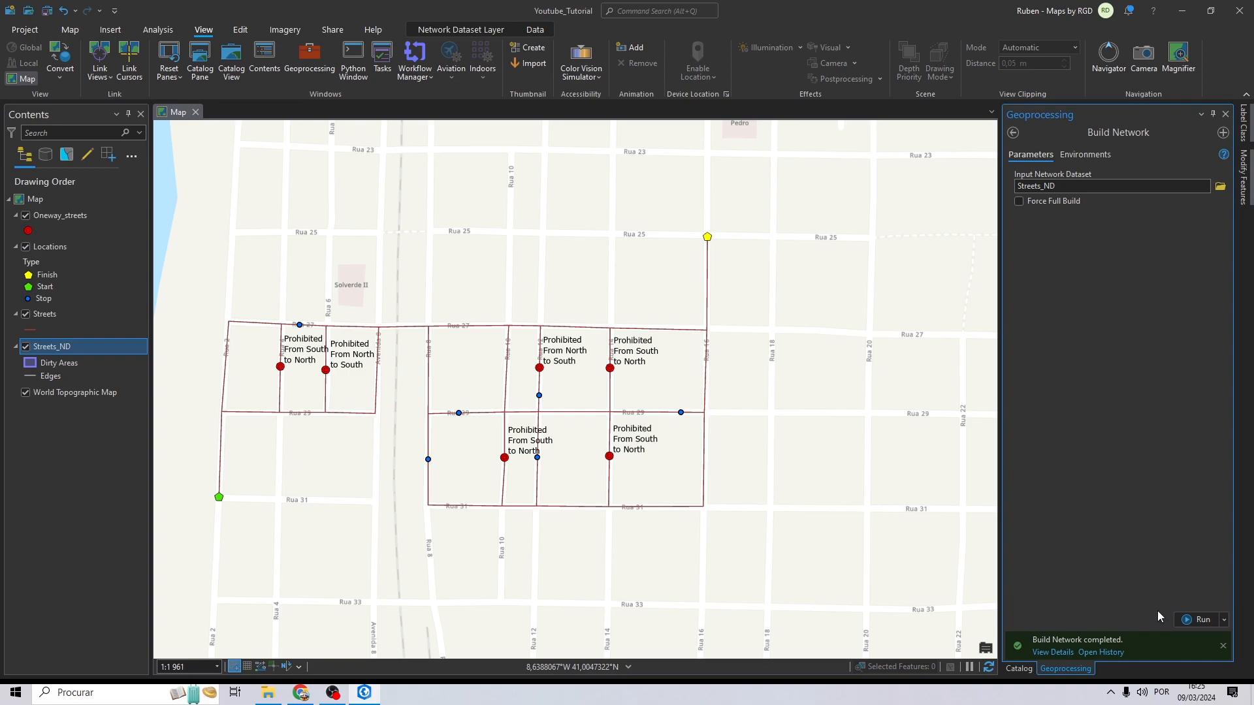
click(1225, 114)
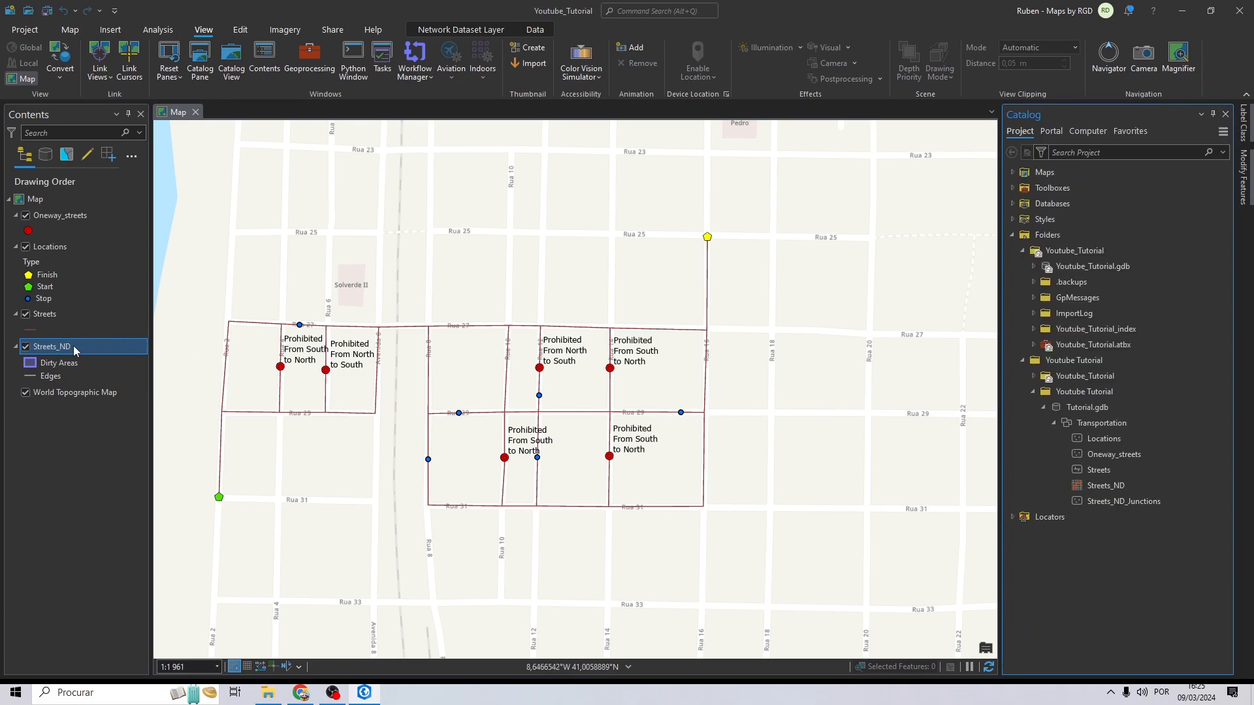
- Explore several Streets_ND edges on the map, checking their costs and Oneway restriction along and against the digitized direction
click(535, 30)
click(21, 62)
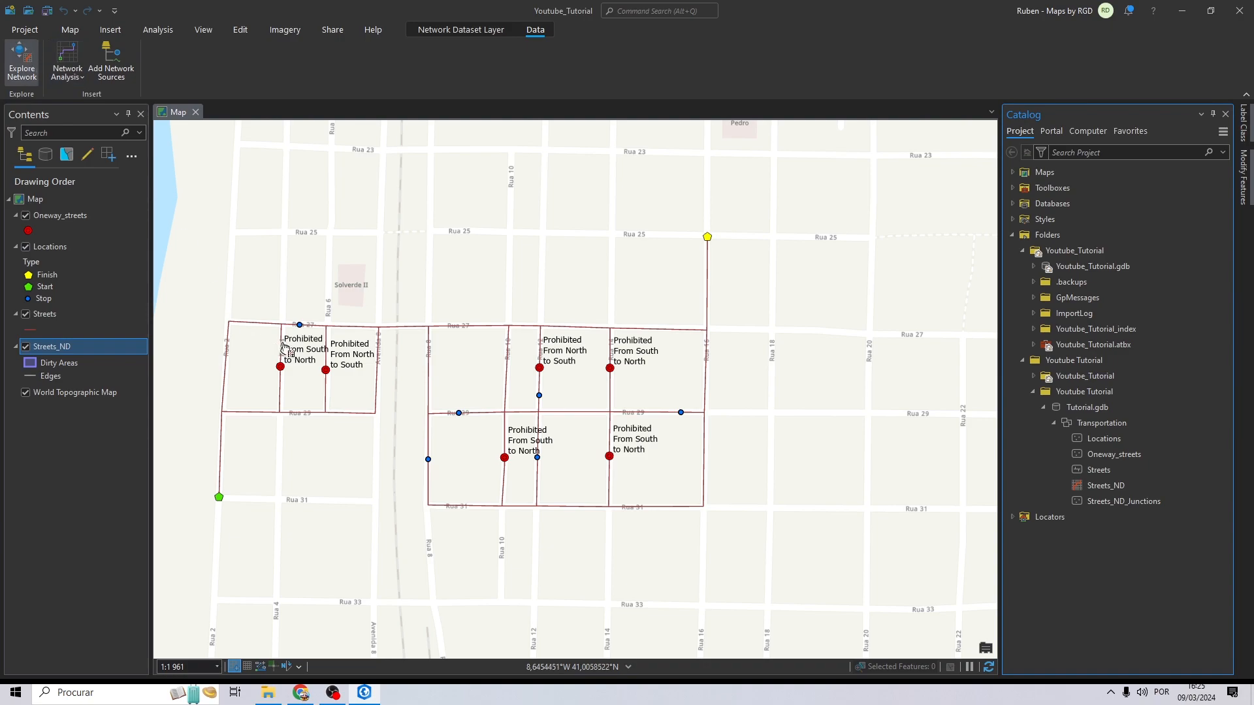
click(279, 344)
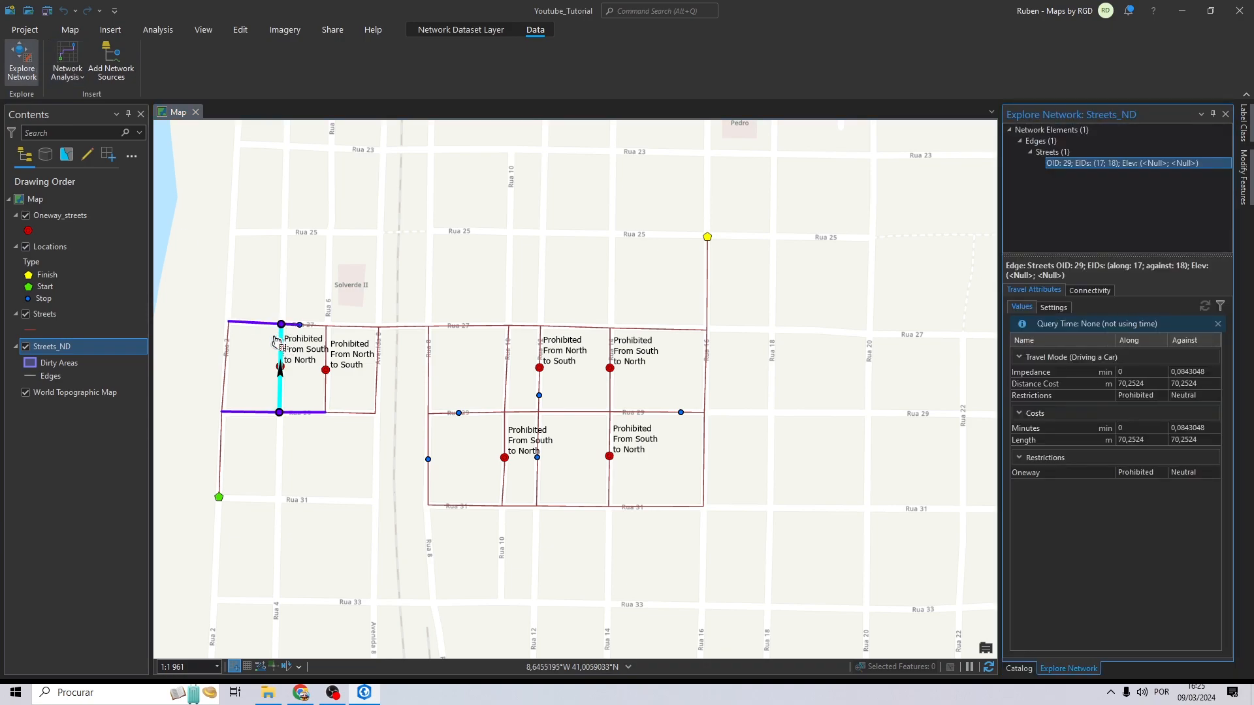
click(327, 353)
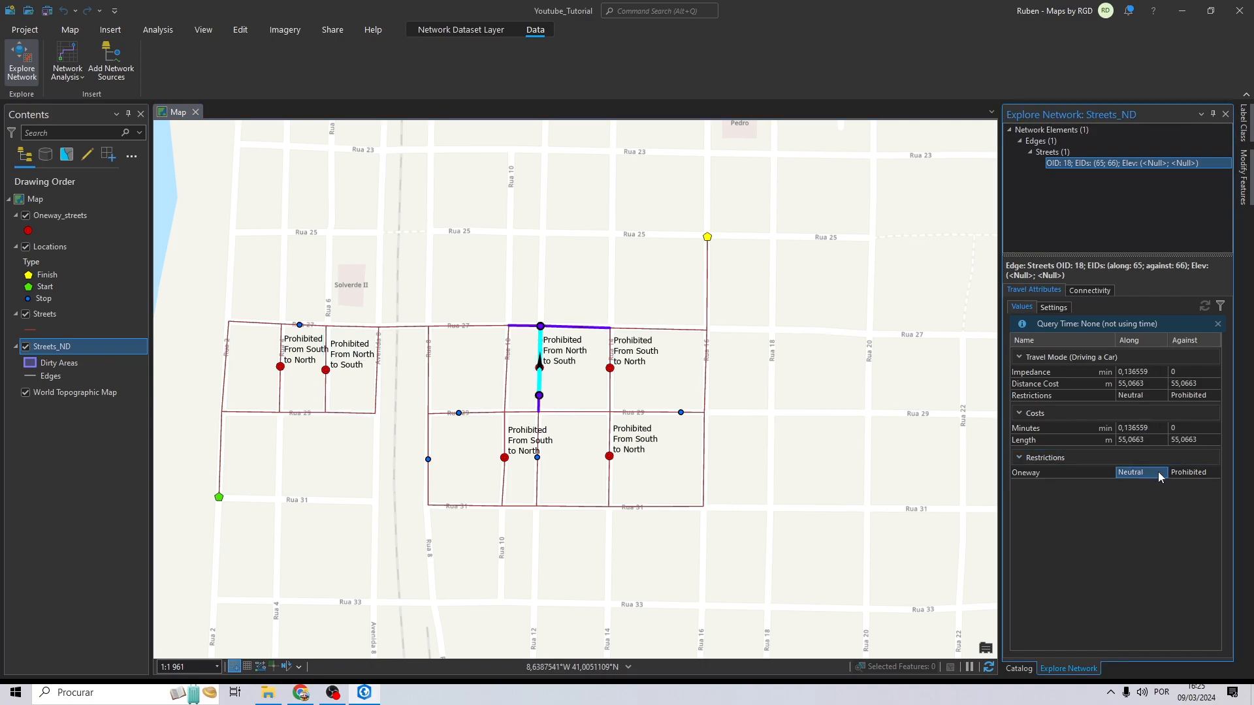
click(586, 510)
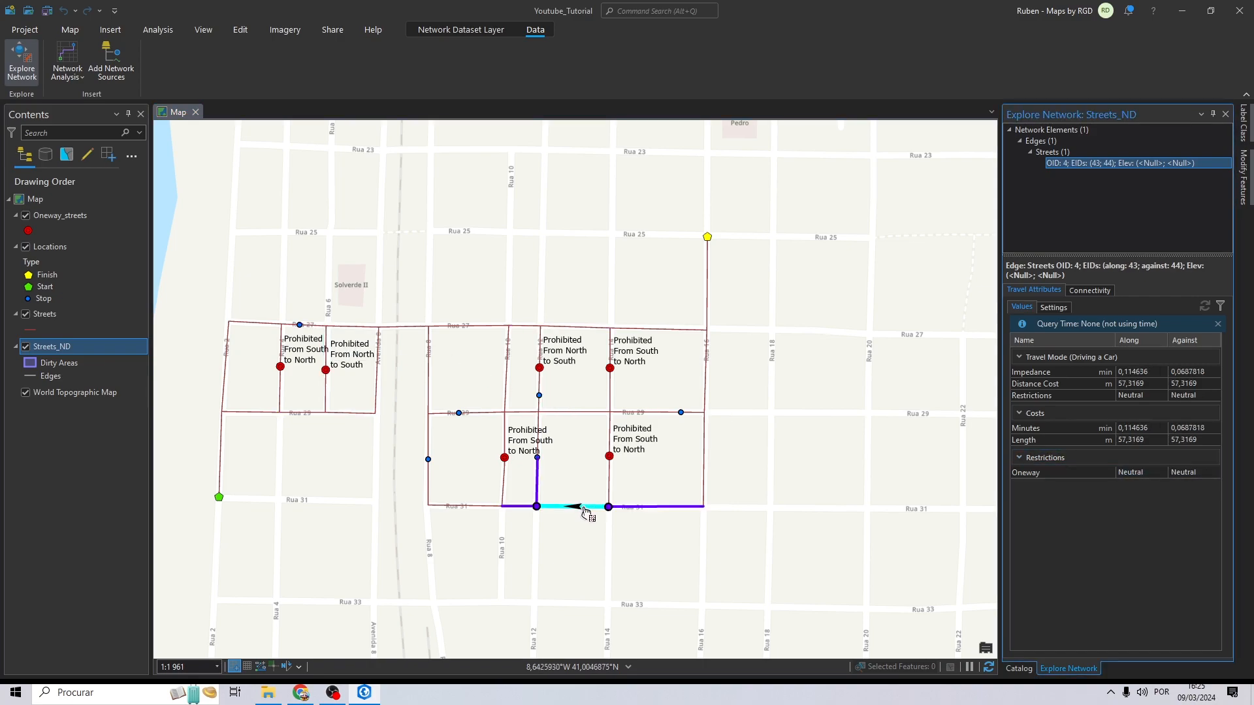
click(611, 401)
- Create a new Route network analysis layer from Streets_ND
click(72, 31)
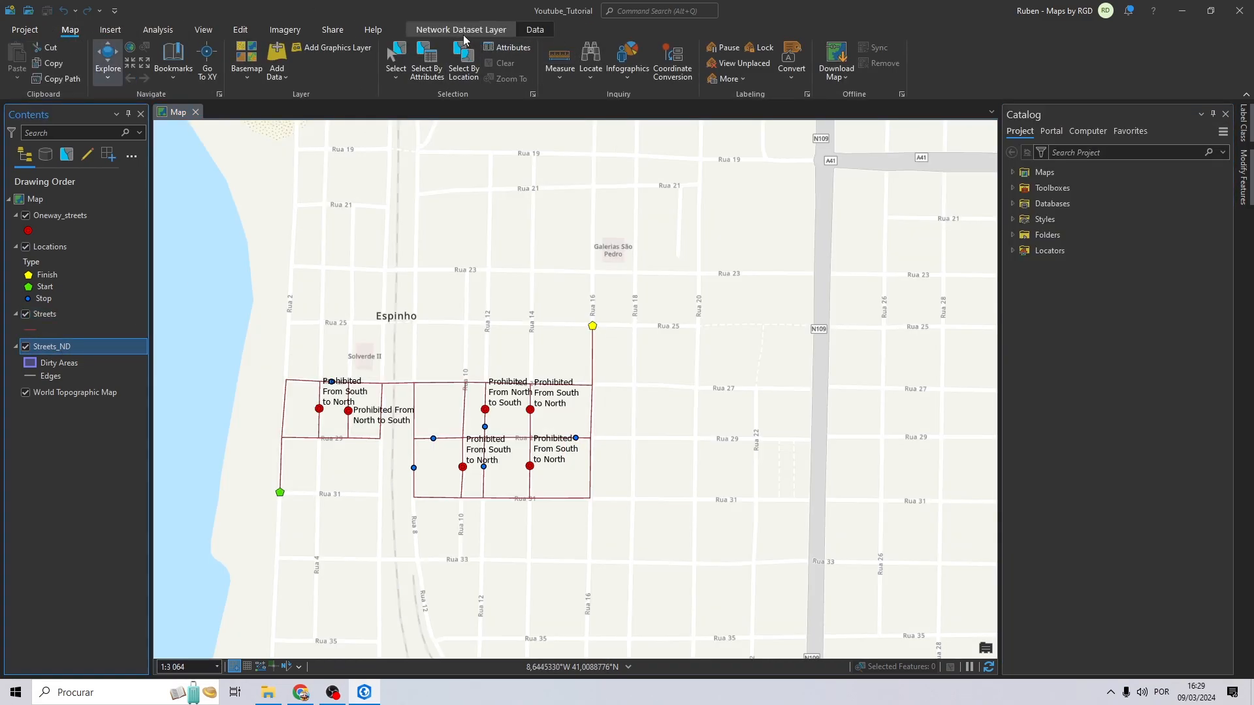
right_click(89, 348)
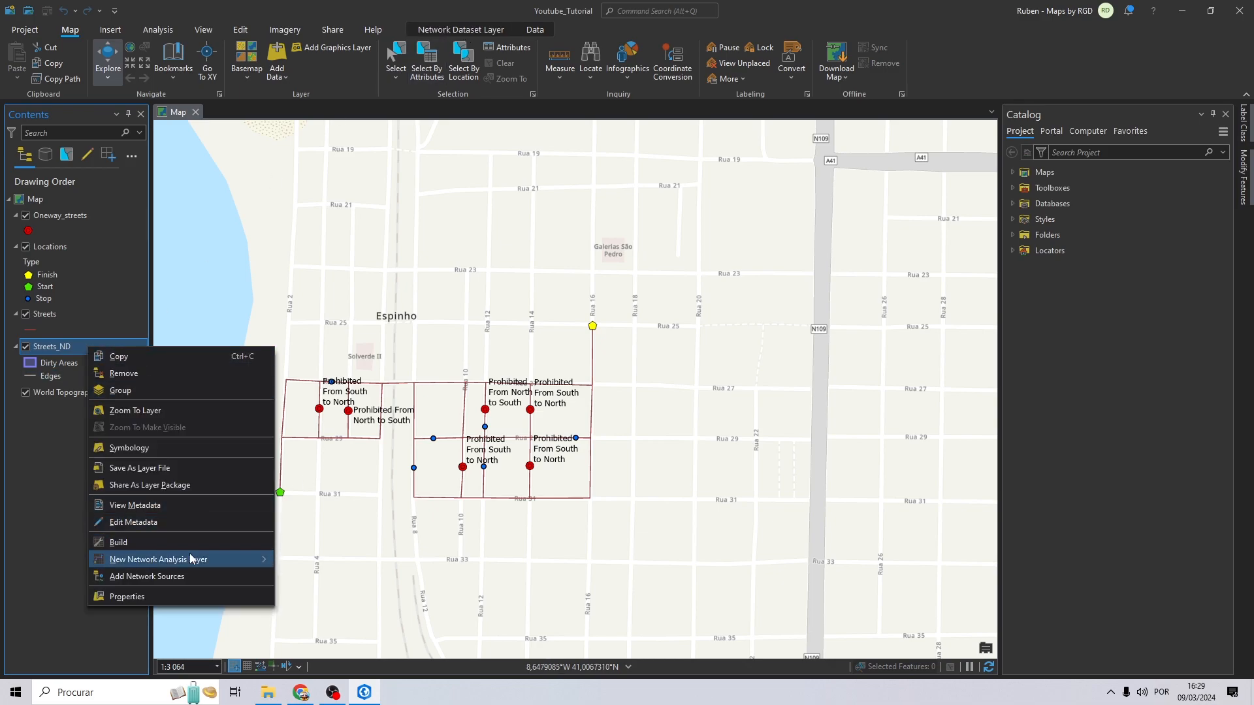
mouse_move(188, 563)
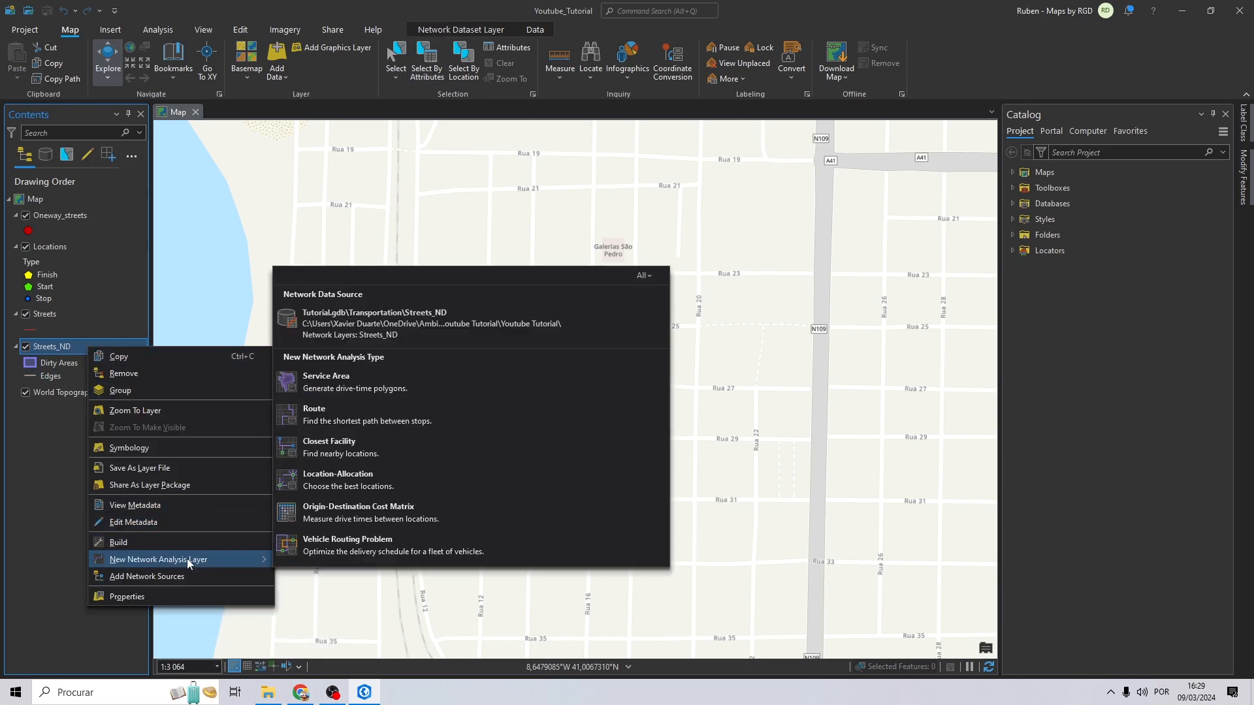
click(340, 422)
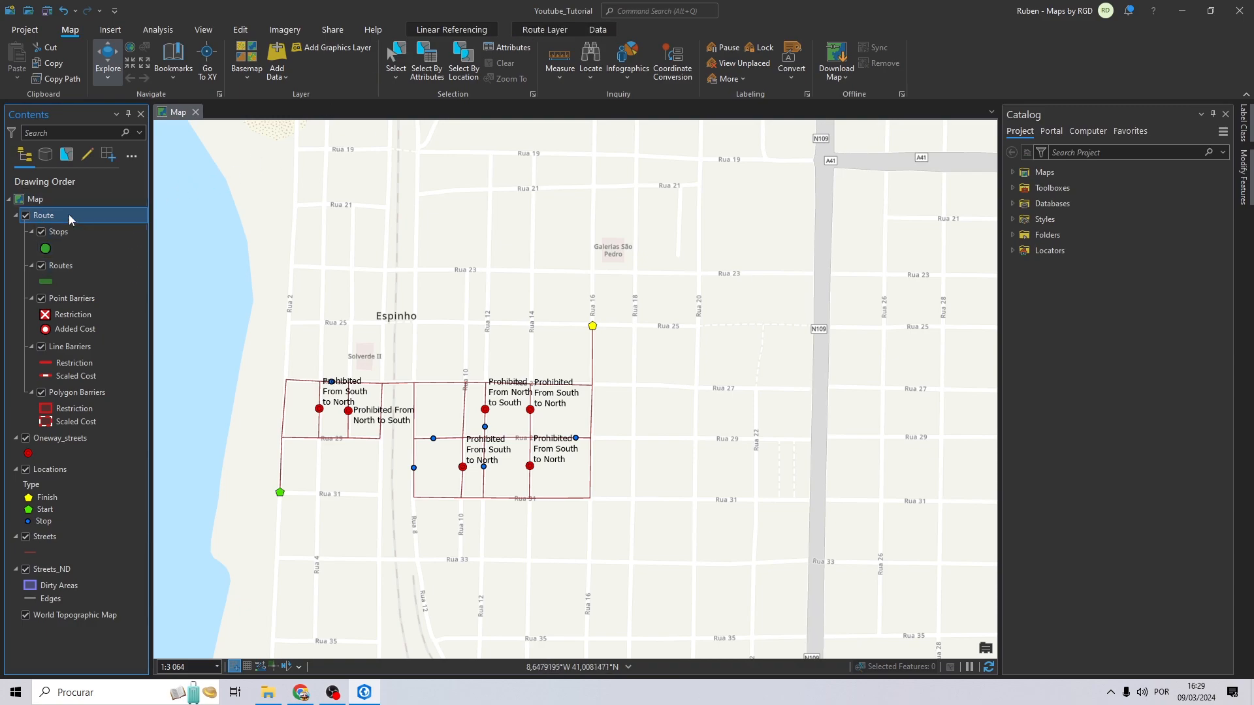
- Import the Locations layer as stops into the Route analysis layer and close the tool's message window
click(539, 30)
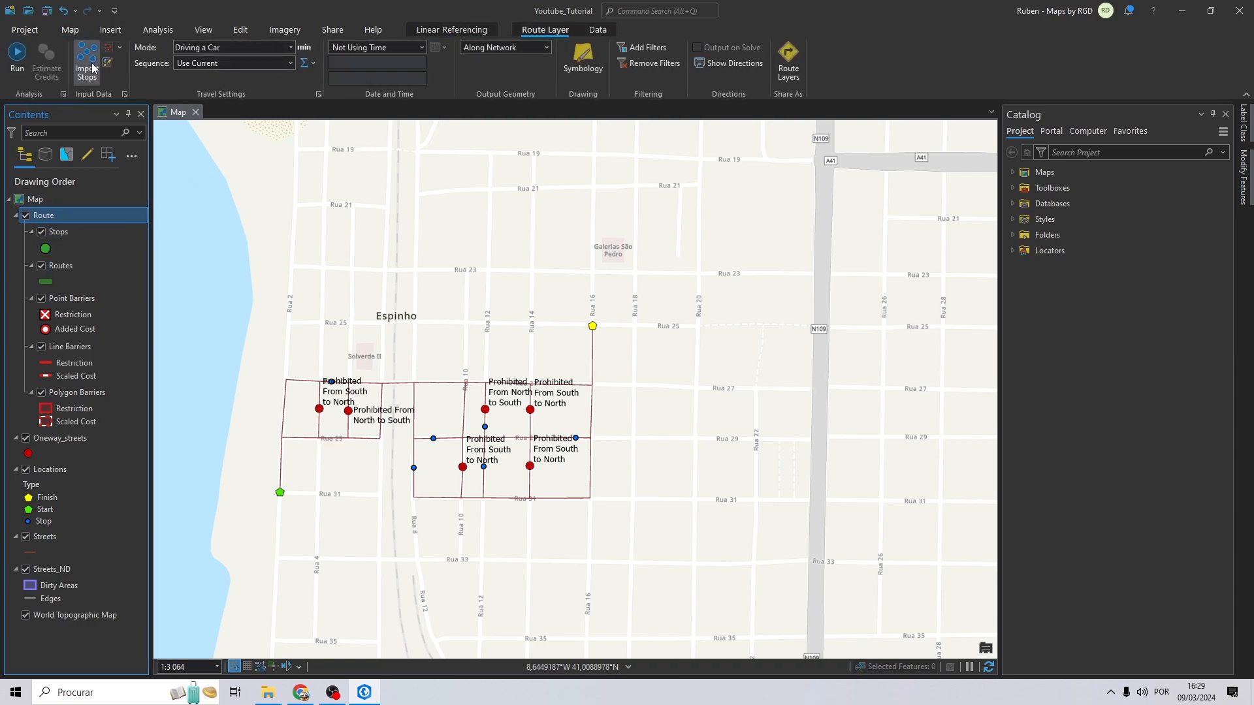
click(87, 59)
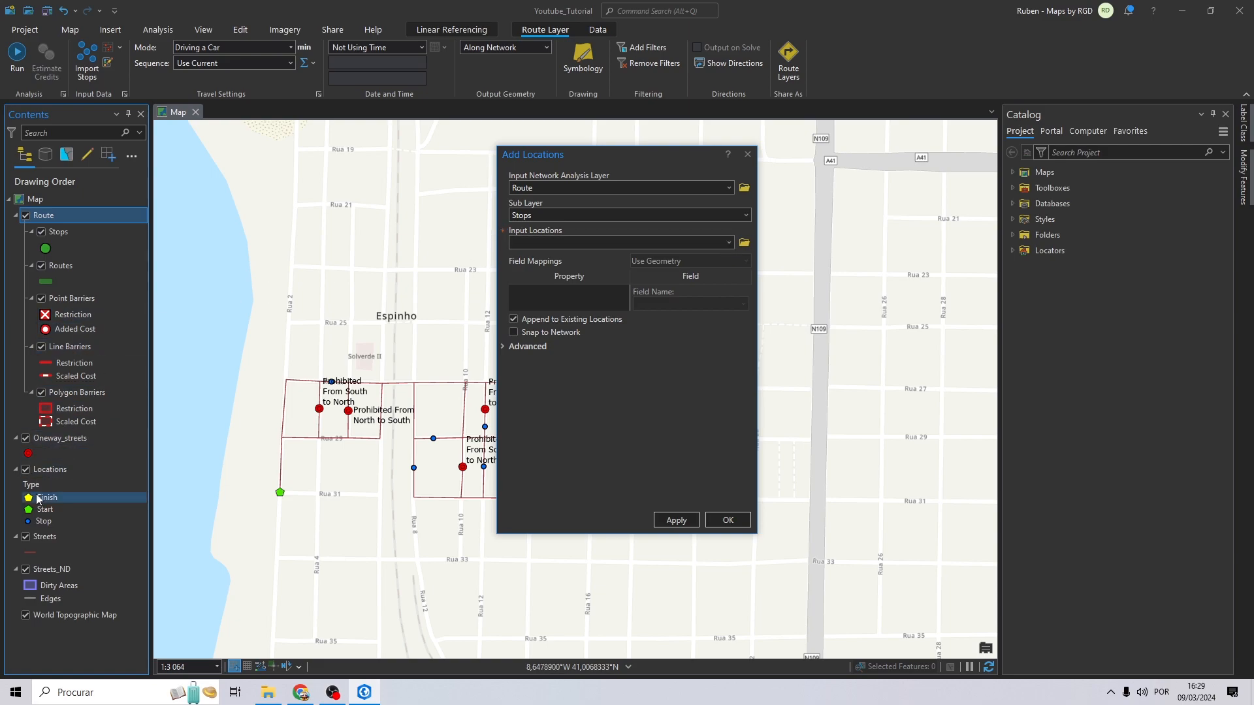
click(65, 471)
drag(65, 472, 629, 242)
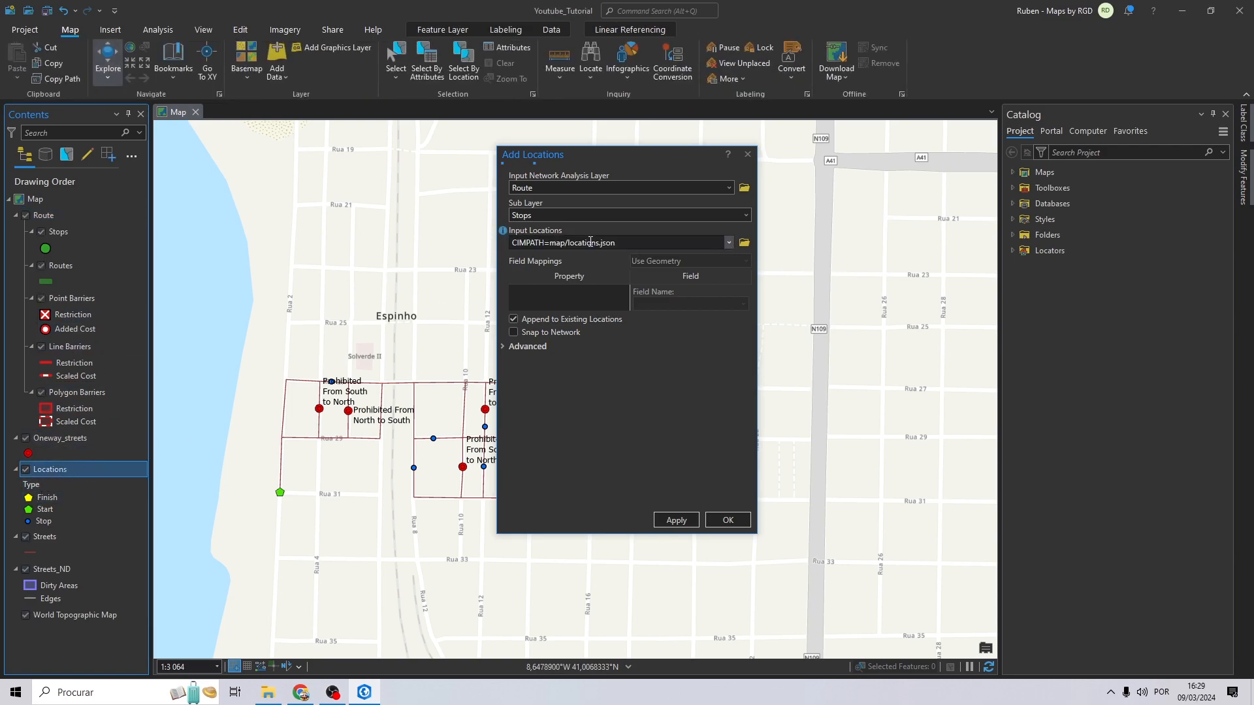
click(728, 520)
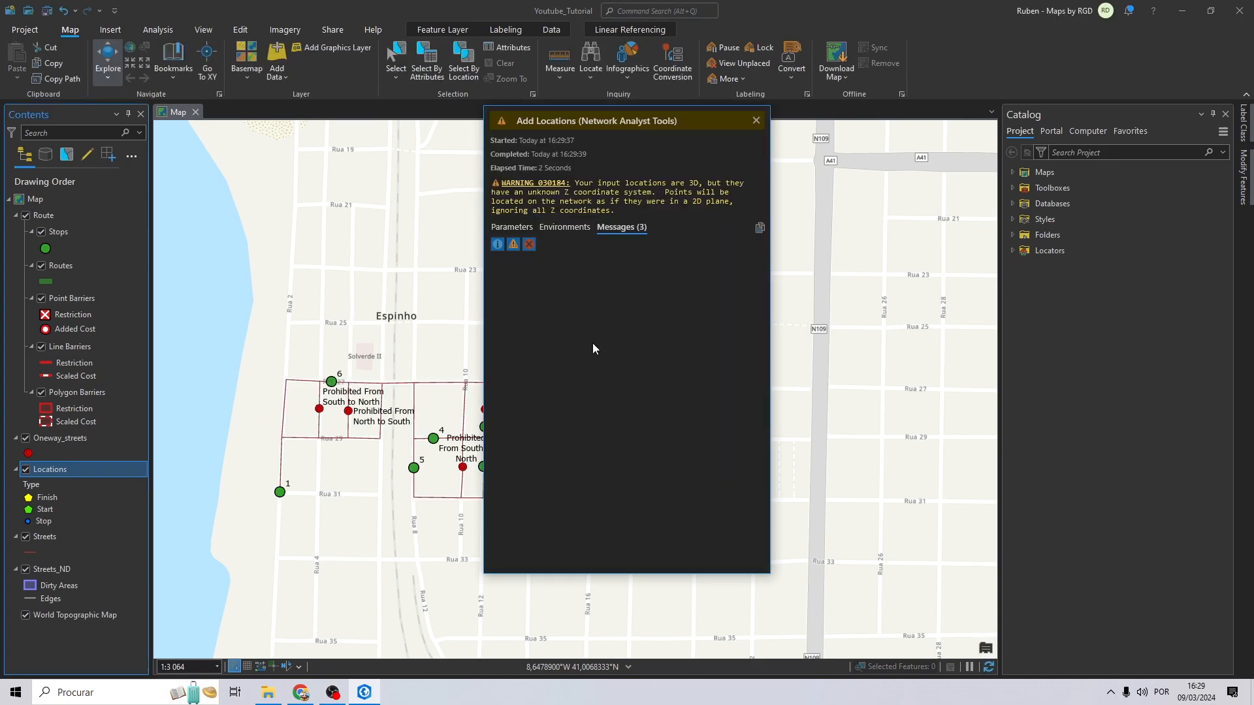
click(756, 121)
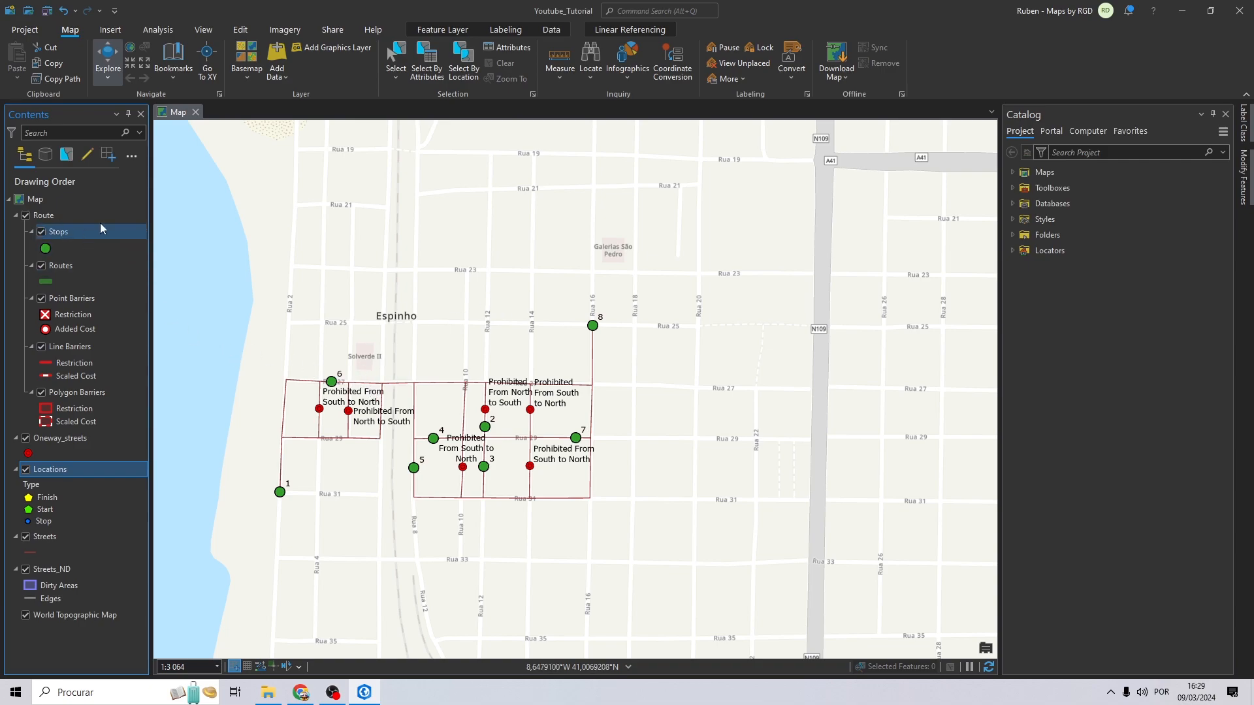
- Set the Route layer's stop sequence to Preserve First & Last Stop
click(53, 217)
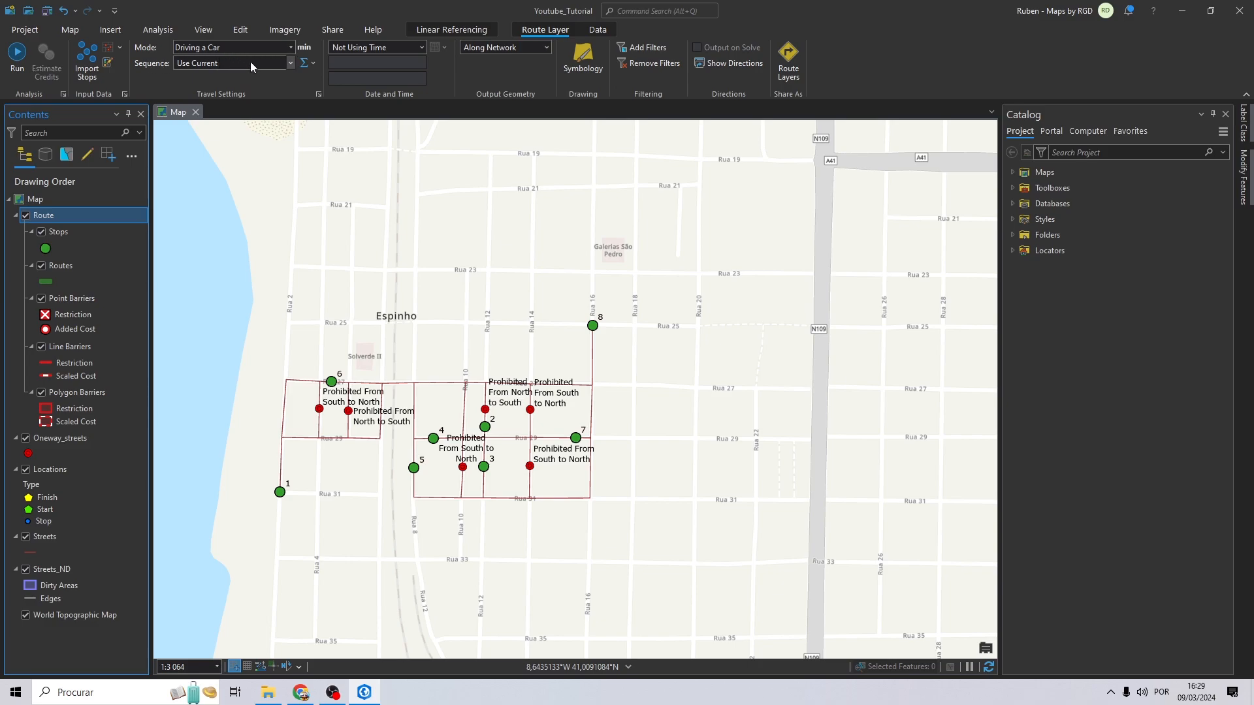
click(250, 63)
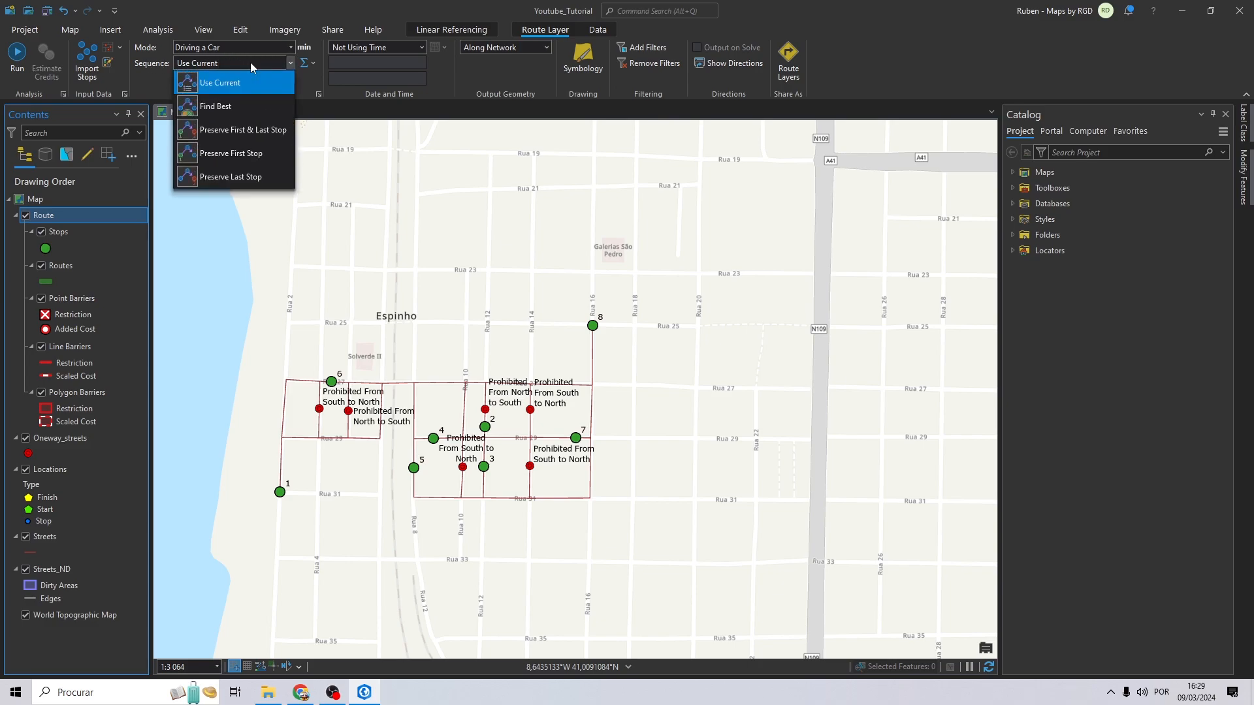
click(215, 130)
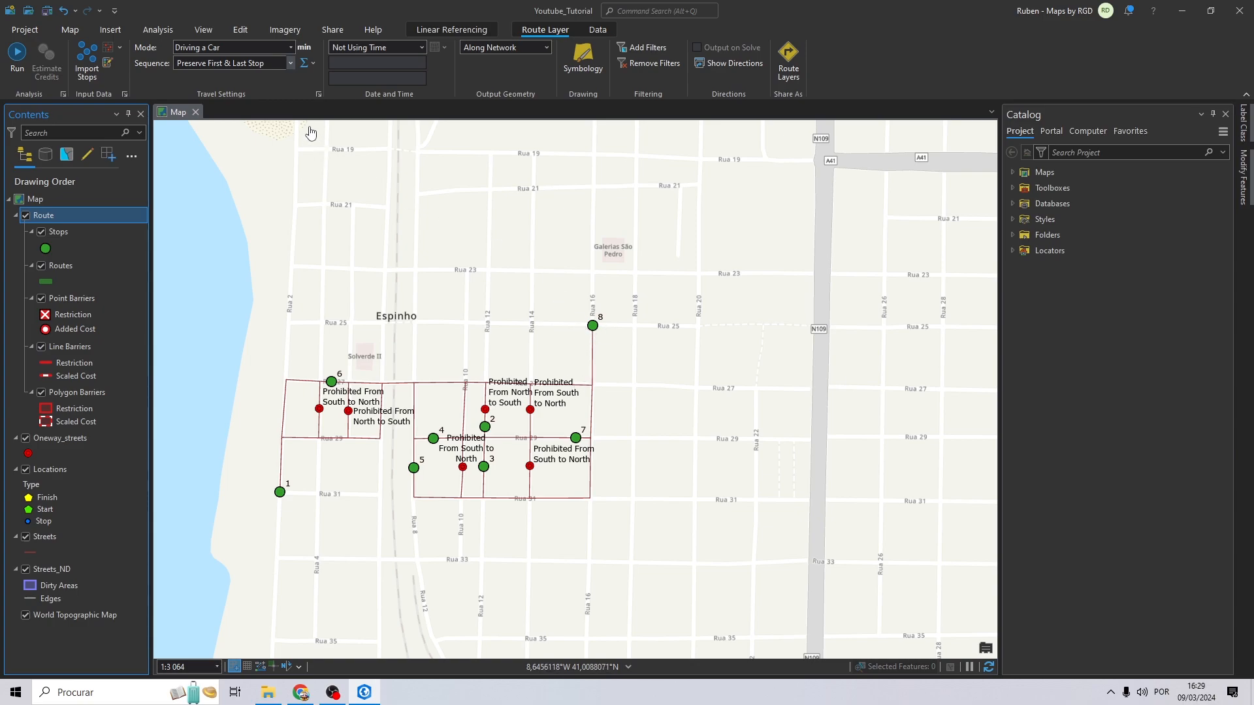
- Accumulate the Minutes cost along the output lines and solve the route
click(304, 63)
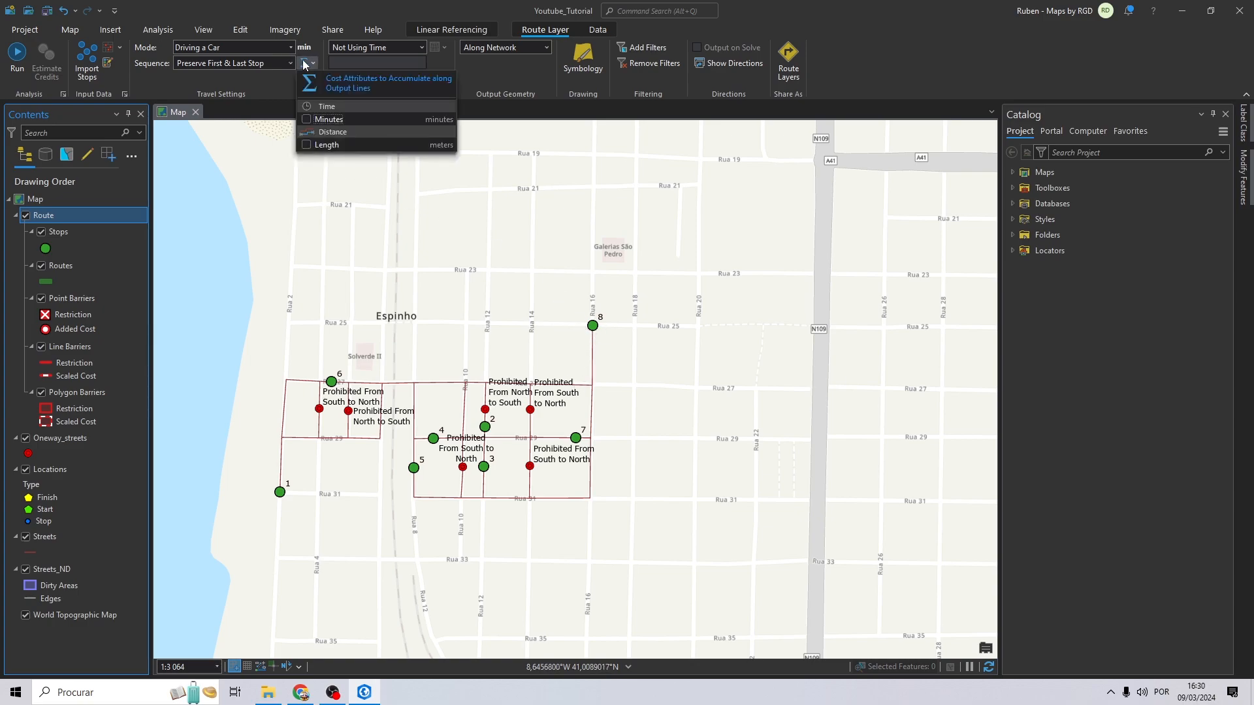
click(307, 120)
click(274, 90)
click(17, 52)
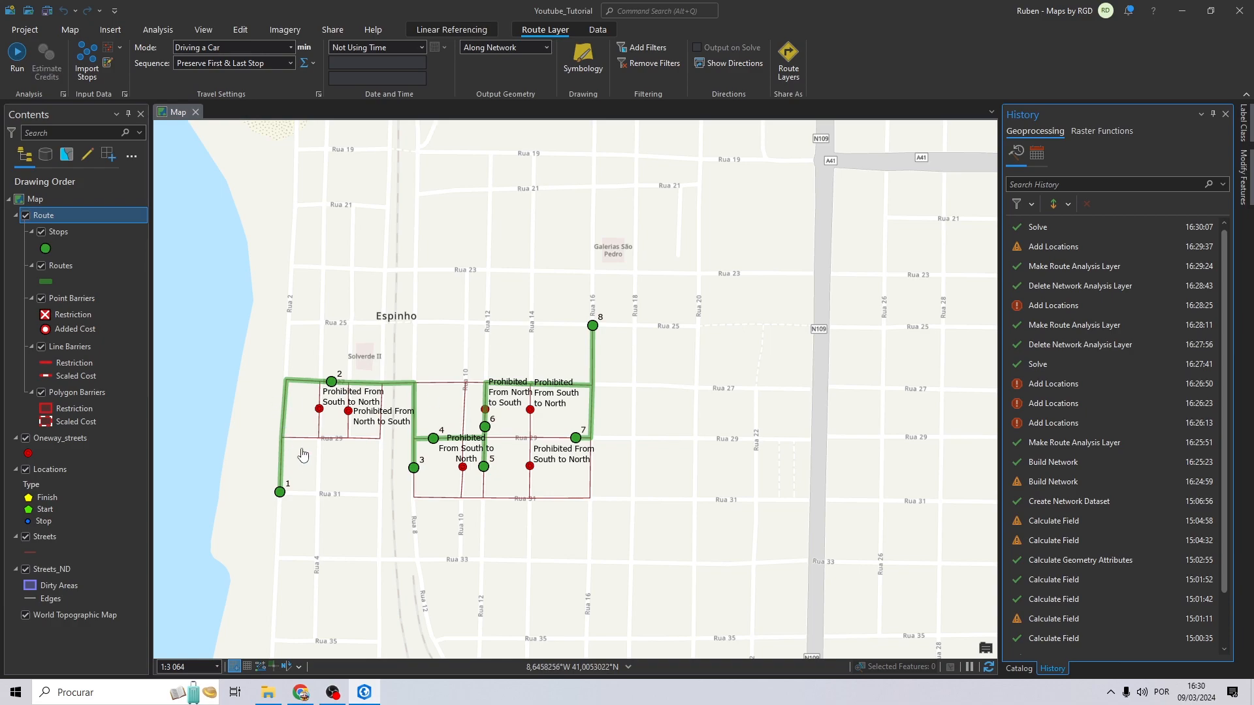
scroll(274, 503, up, 2)
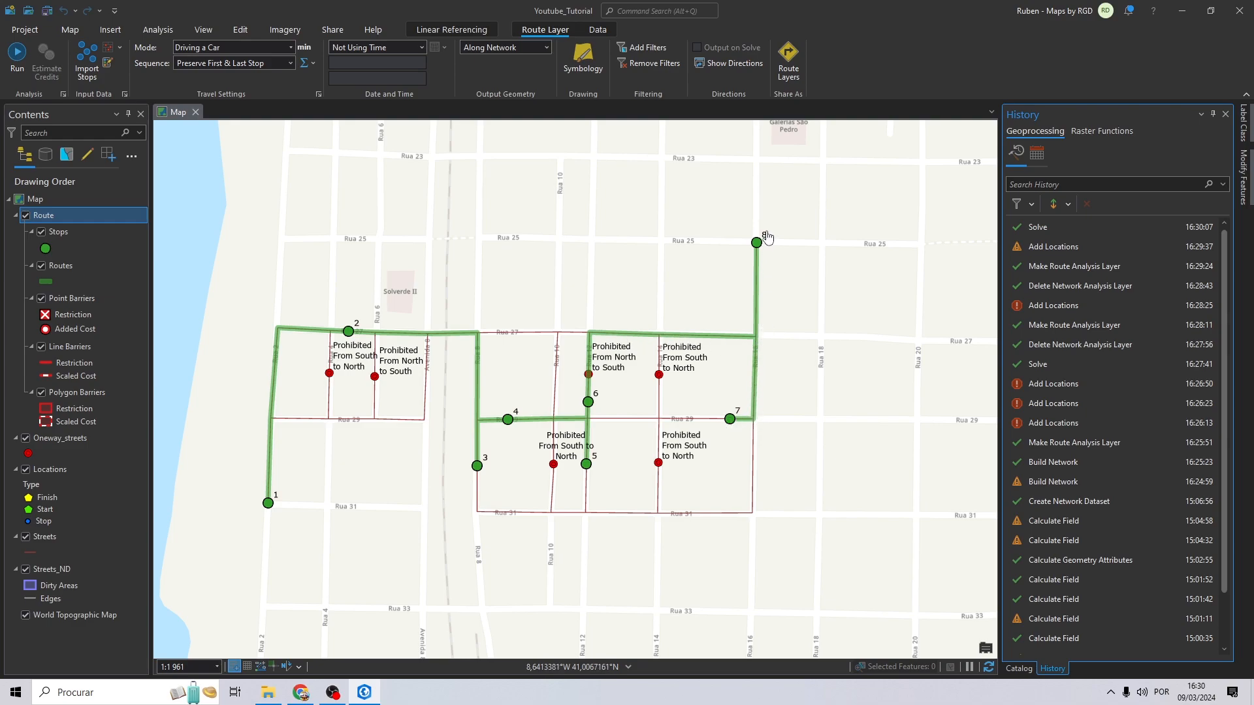
- Turn off the Oneway restriction in the Route layer's Driving a Car travel mode and solve the route again
right_click(63, 216)
click(98, 406)
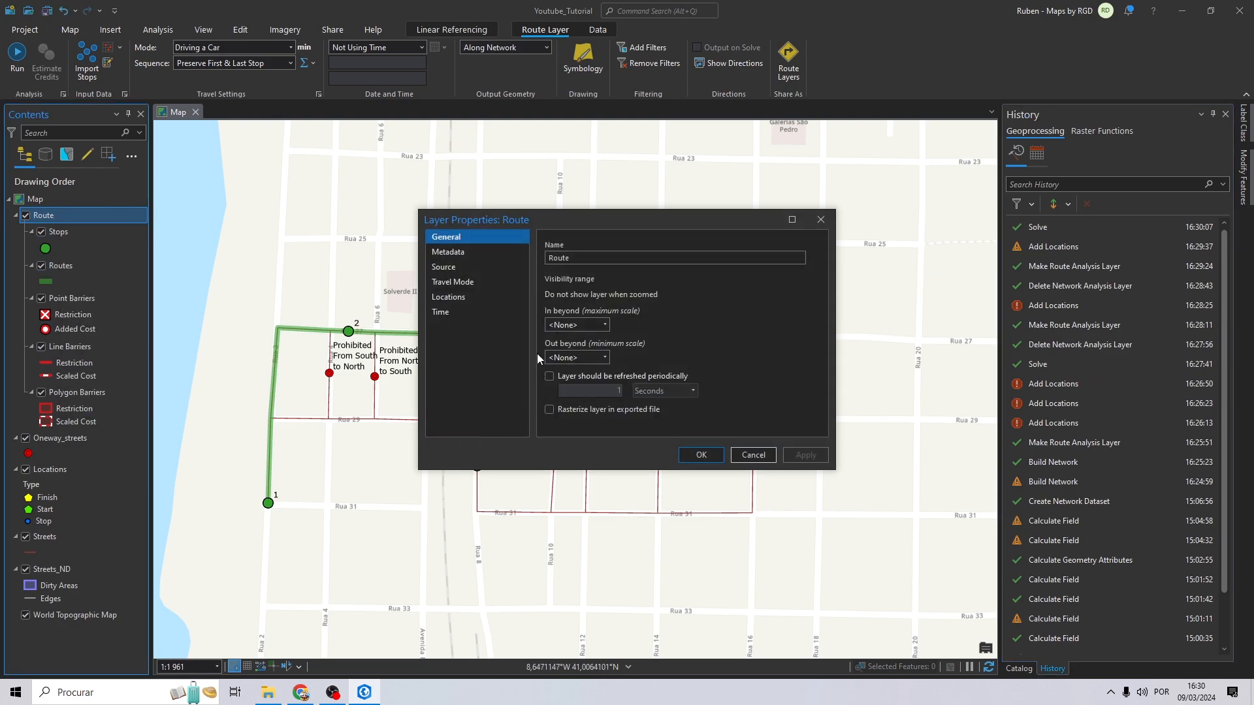
click(448, 285)
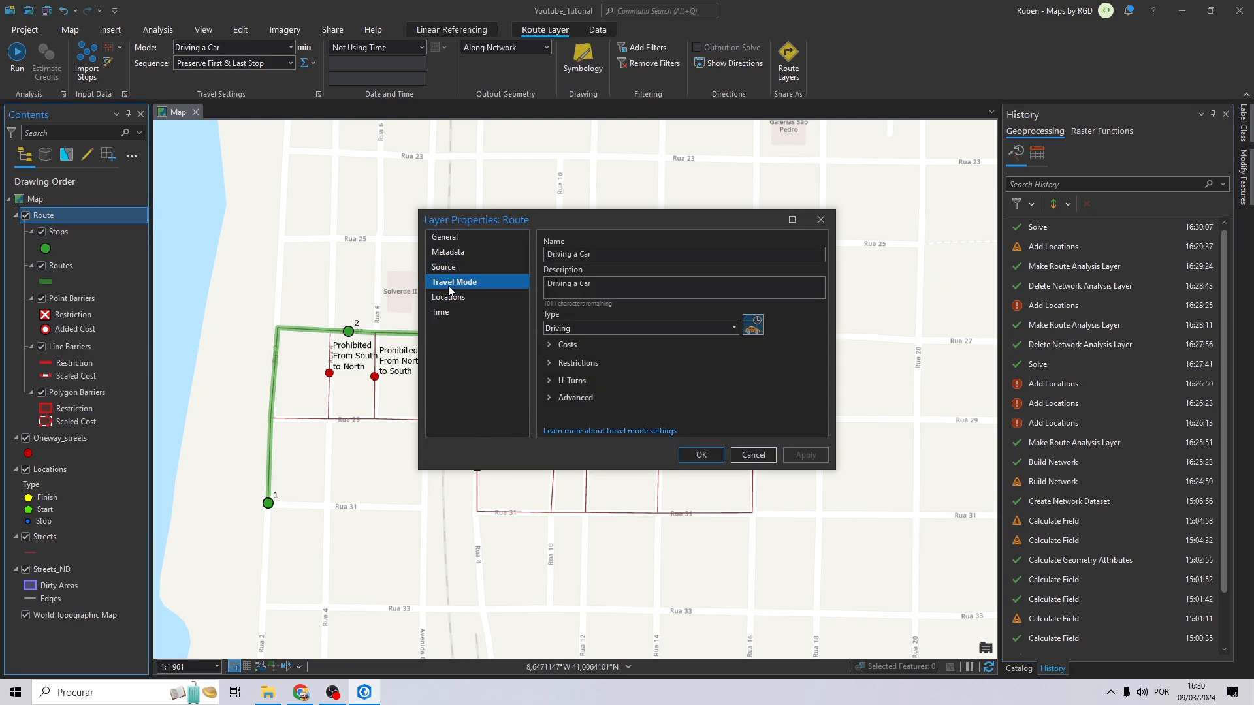
click(557, 365)
click(574, 411)
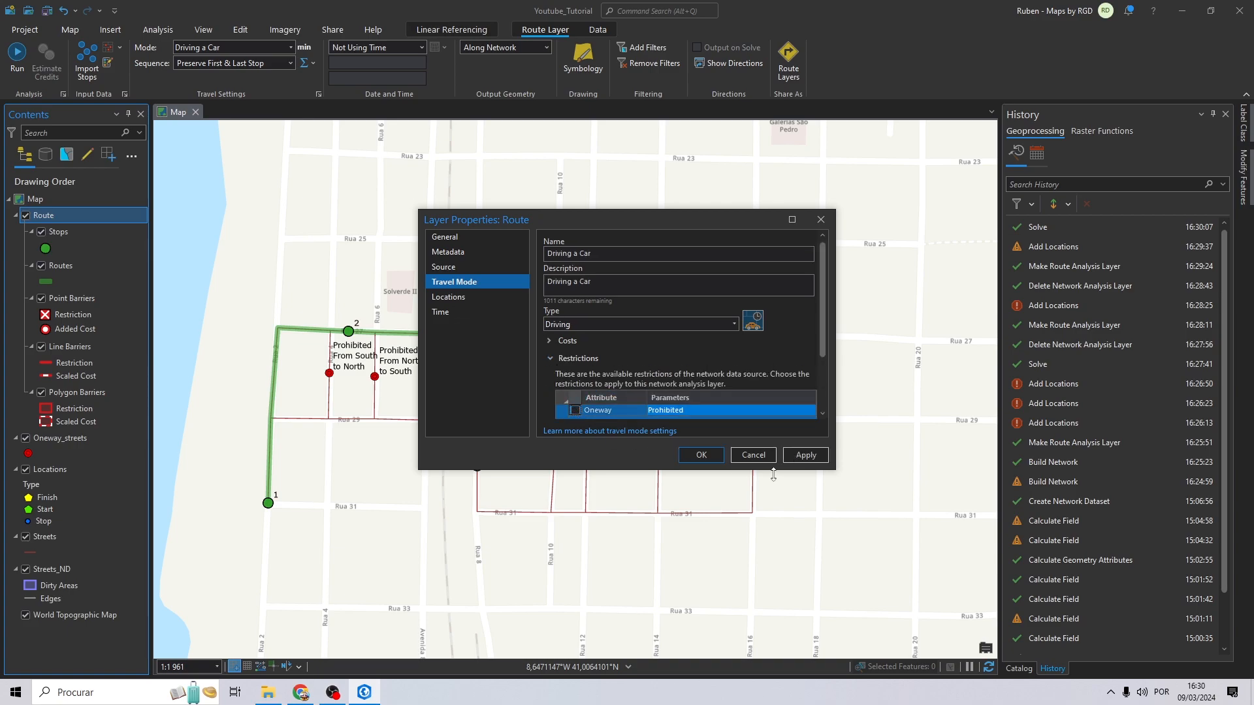
click(805, 455)
click(708, 457)
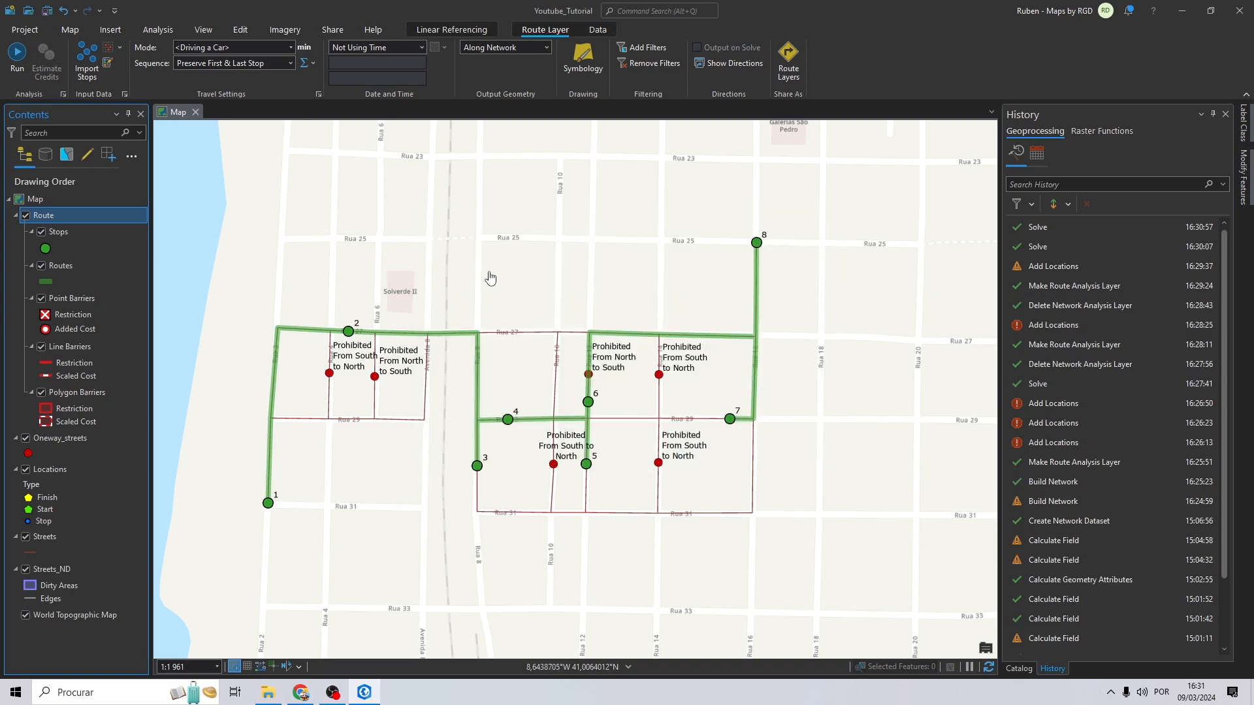
click(21, 52)
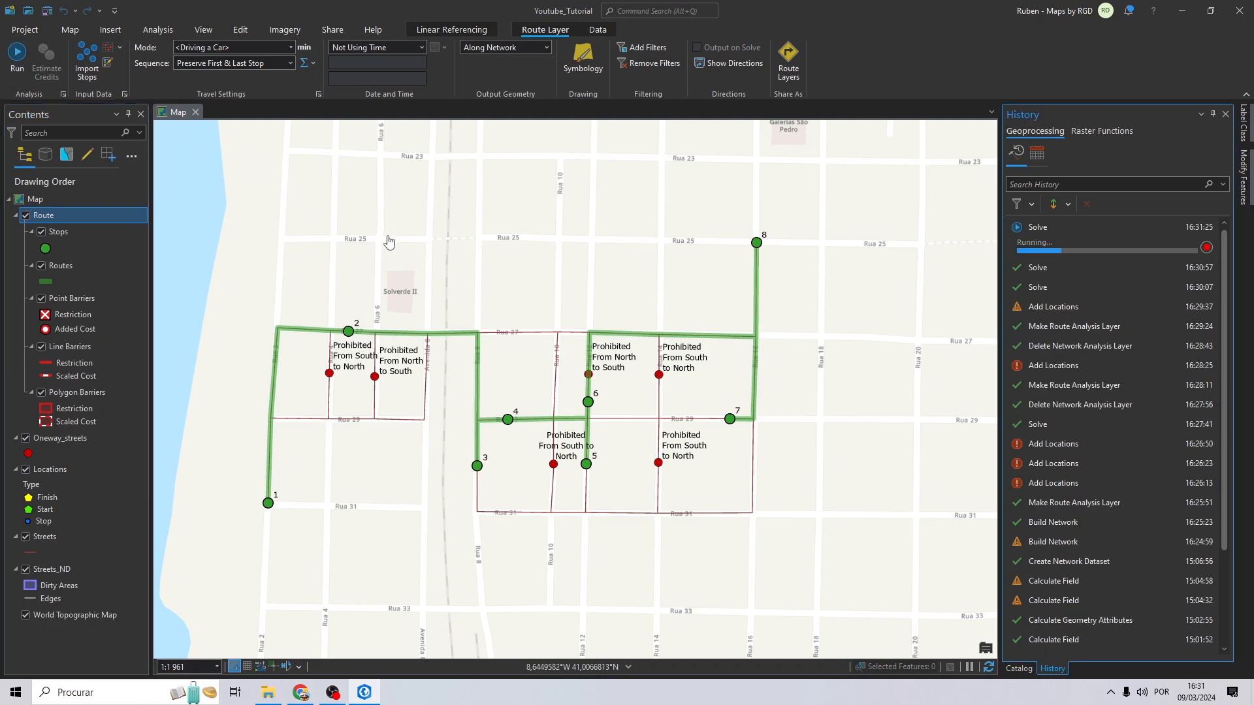